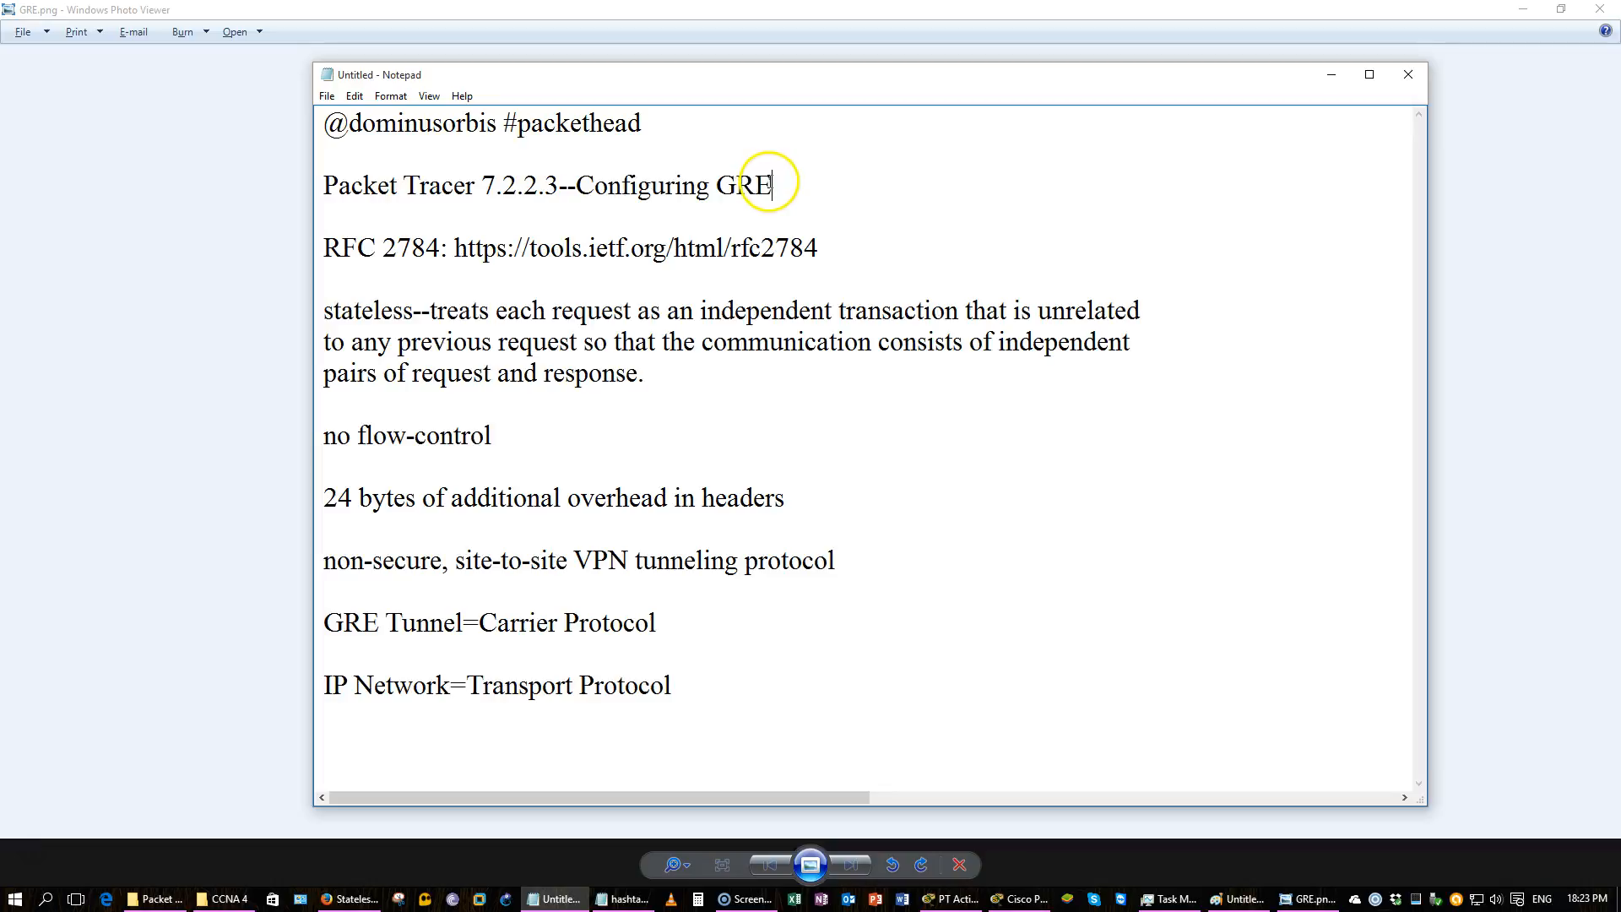
Review the GRE notes and the GRE encapsulated packet header diagram.
{"action": "left_click", "coordinate": [591, 218]}
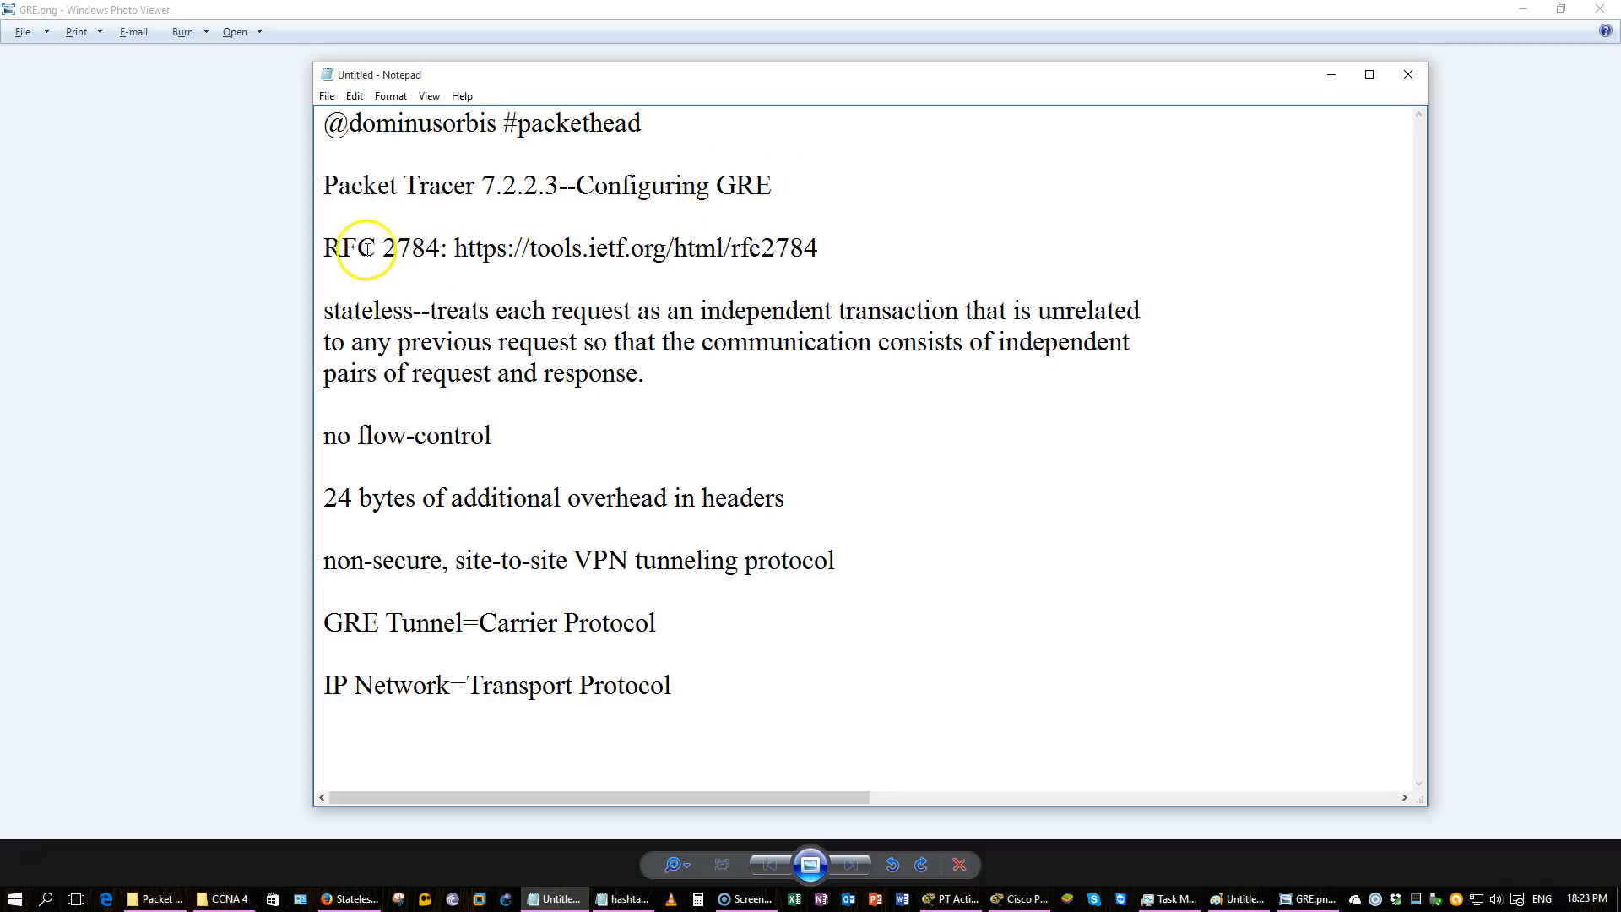
{"action": "left_click_drag", "start_coordinate": [326, 248], "coordinate": [553, 241]}
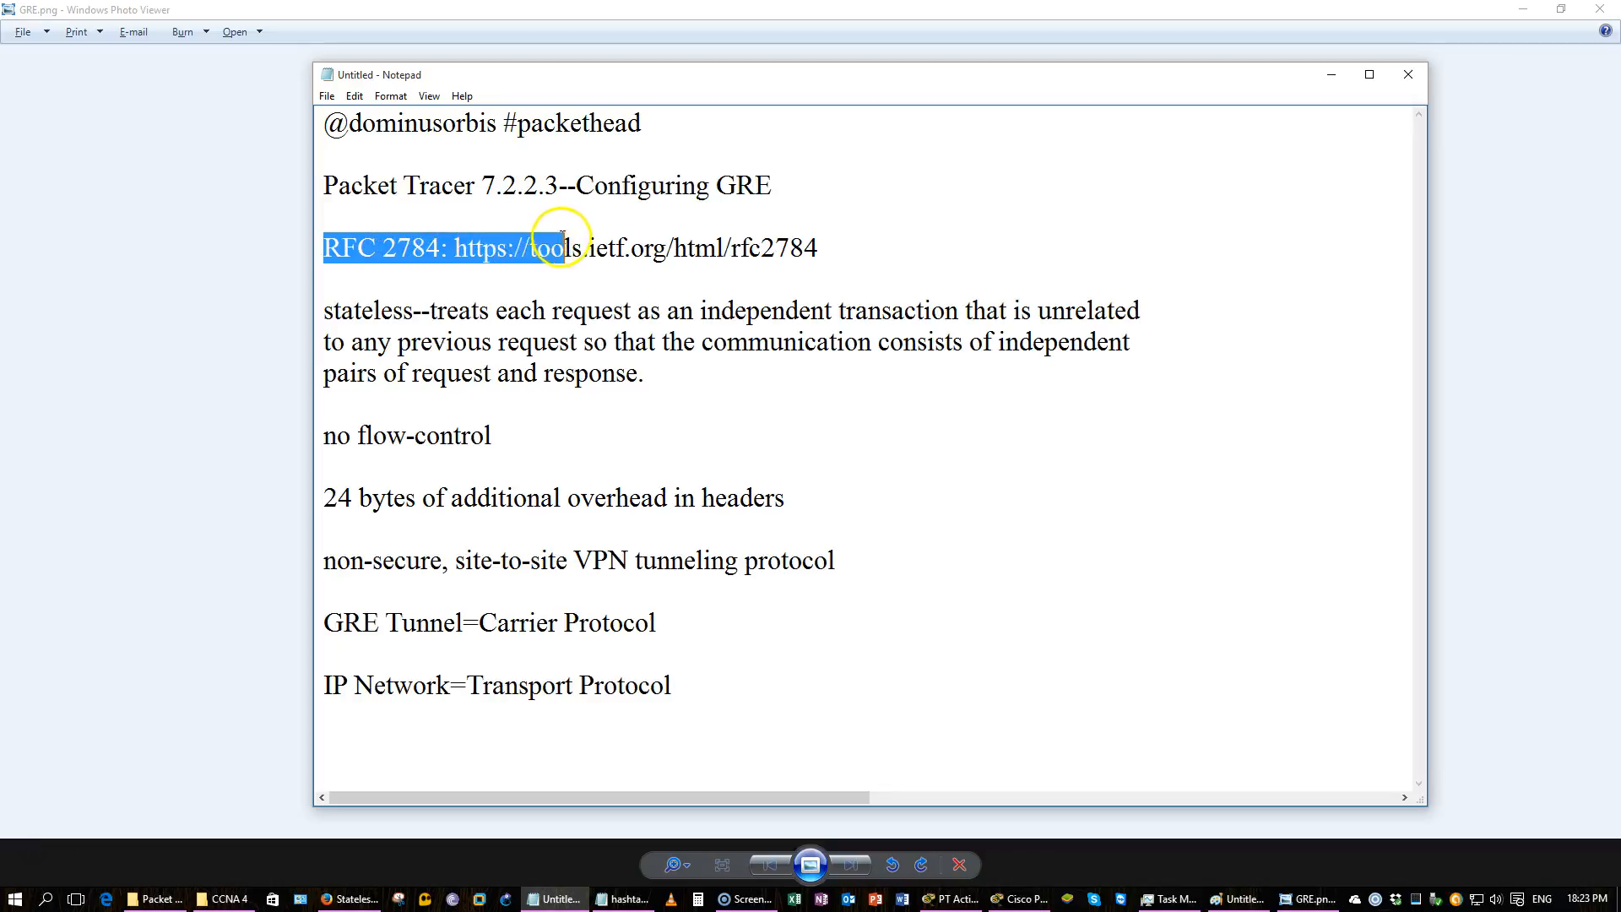
{"action": "left_click", "coordinate": [552, 241]}
{"action": "left_click_drag", "start_coordinate": [823, 247], "coordinate": [530, 245]}
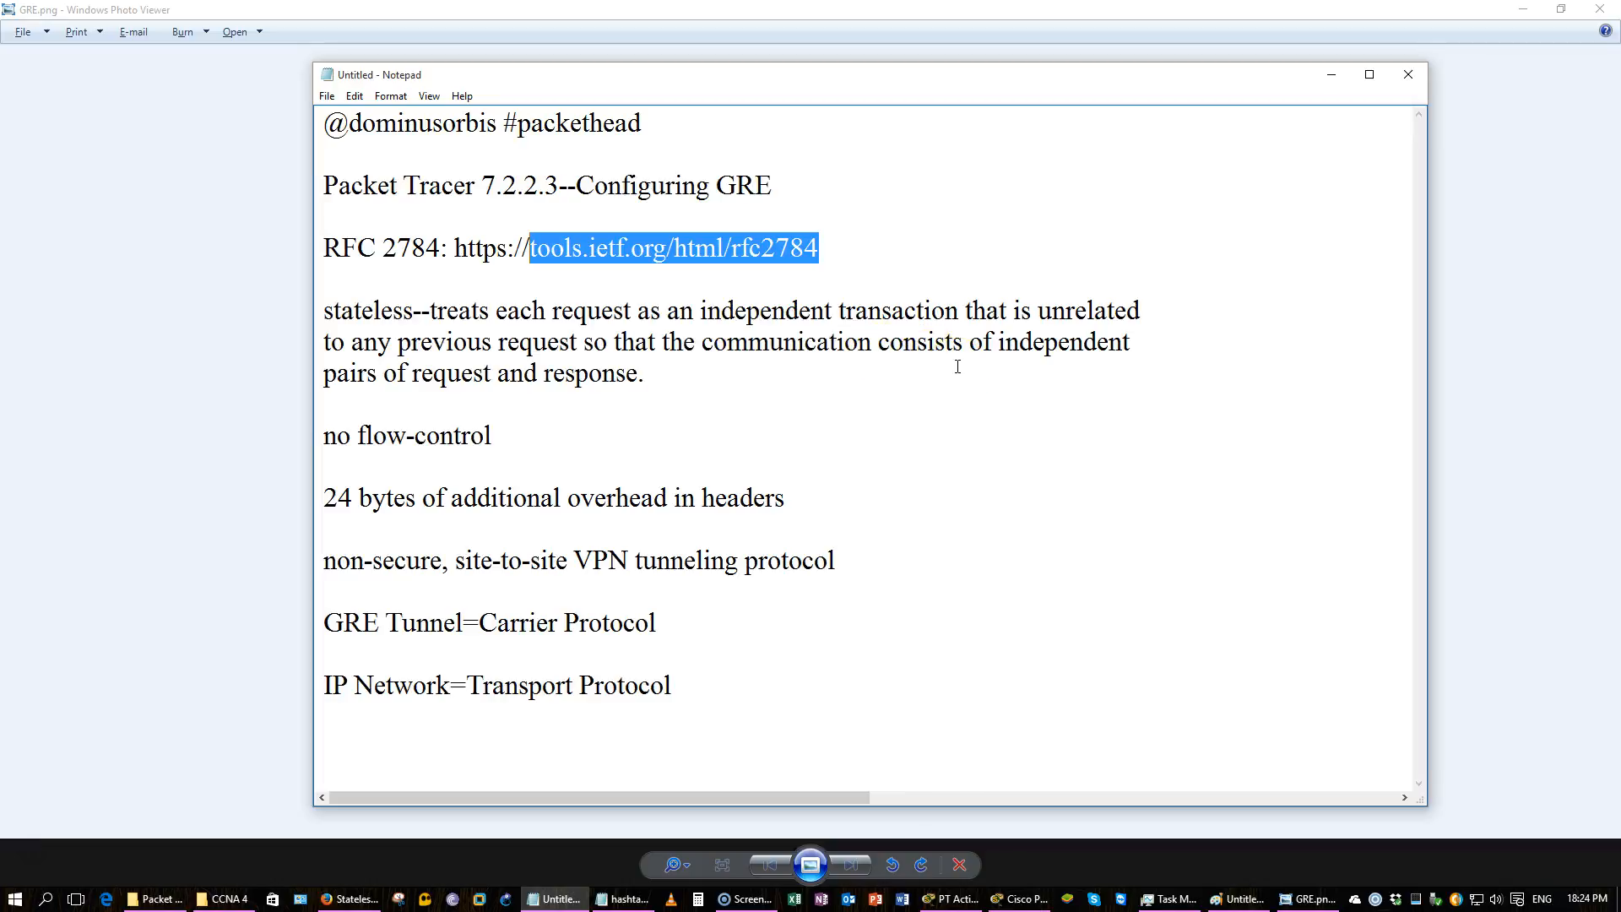
{"action": "left_click_drag", "start_coordinate": [644, 384], "coordinate": [436, 380]}
{"action": "left_click", "coordinate": [655, 395]}
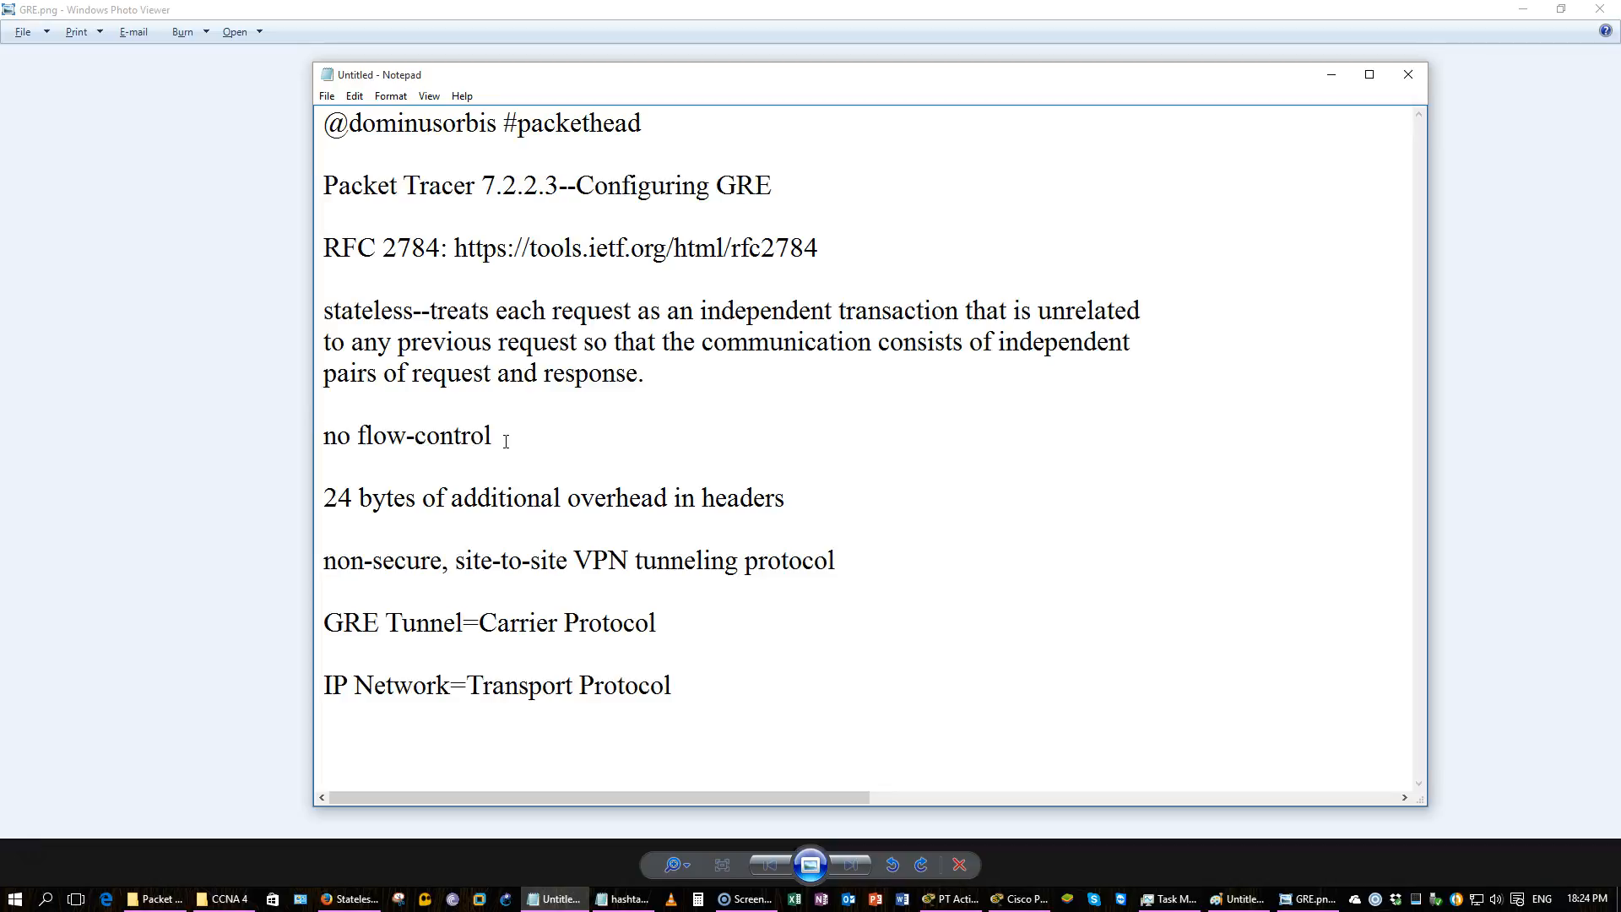
{"action": "left_click_drag", "start_coordinate": [506, 440], "coordinate": [411, 418]}
{"action": "left_click", "coordinate": [406, 430]}
{"action": "left_click", "coordinate": [772, 192]}
{"action": "left_click_drag", "start_coordinate": [784, 498], "coordinate": [329, 496]}
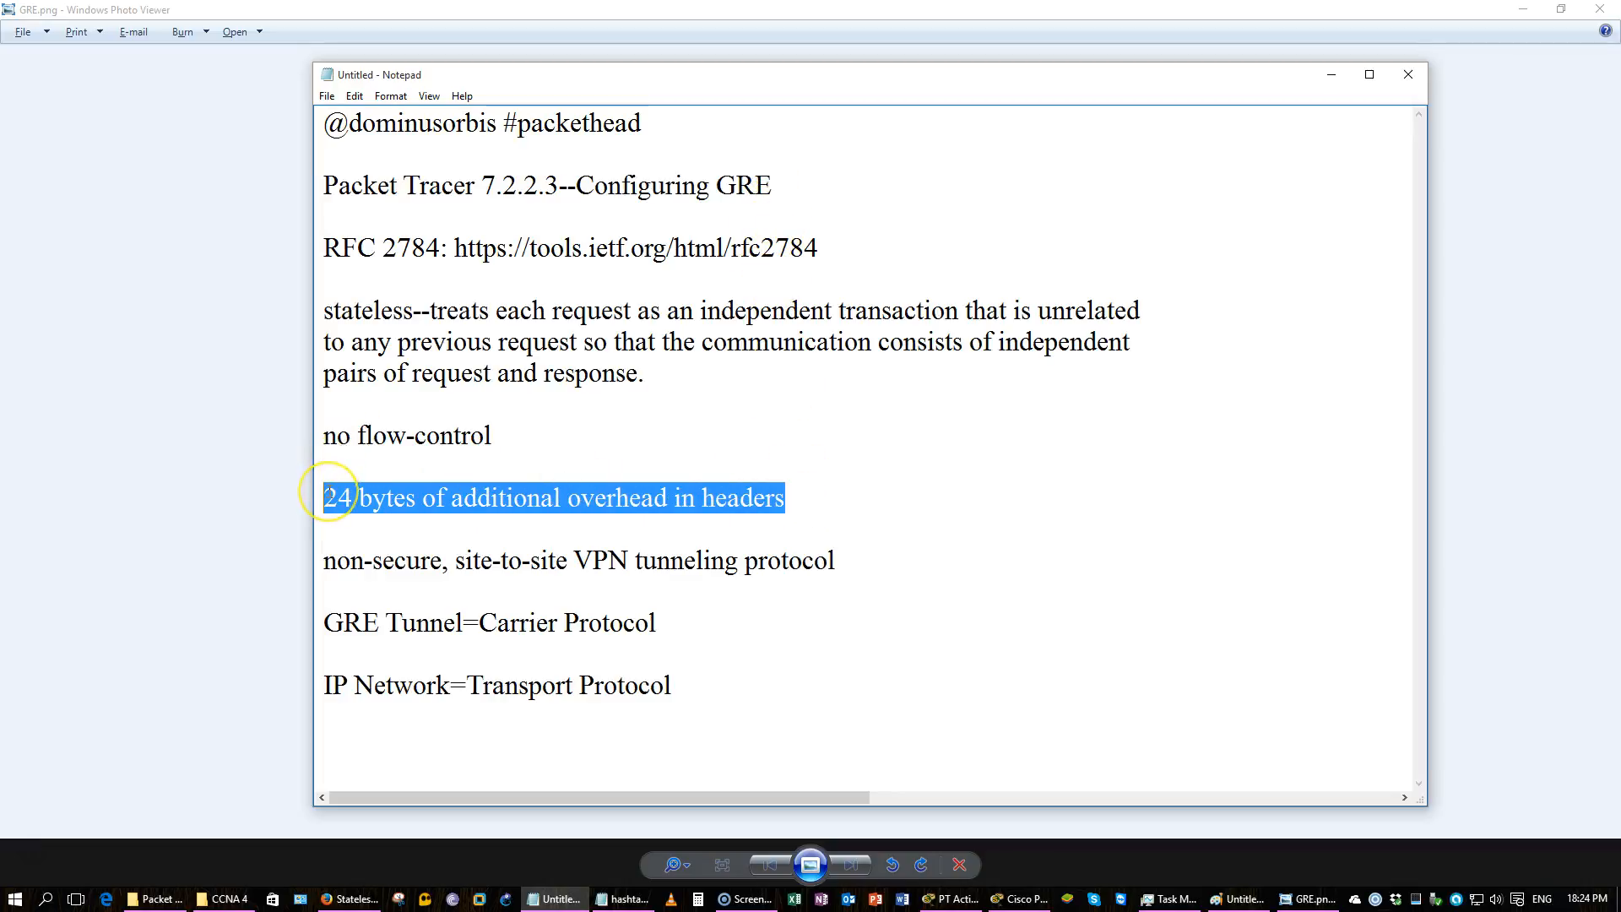
{"action": "mouse_move", "coordinate": [328, 496]}
{"action": "left_mouse_down"}
{"action": "mouse_move", "coordinate": [406, 497]}
{"action": "mouse_move", "coordinate": [326, 498]}
{"action": "left_mouse_up"}
{"action": "left_click", "coordinate": [214, 532]}
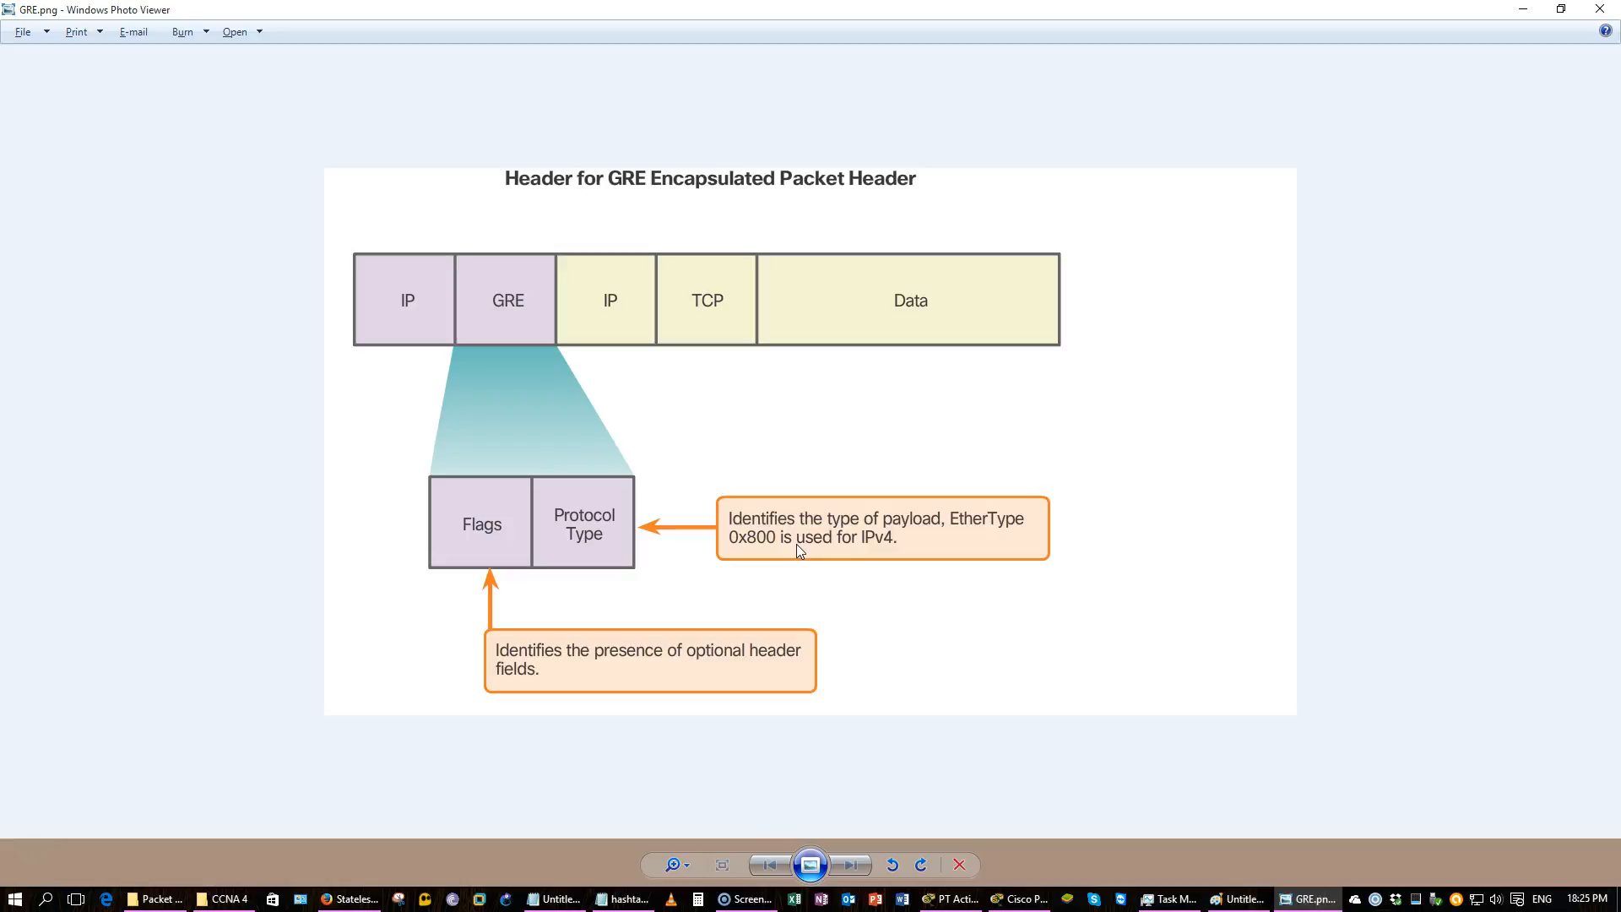
{"action": "left_click", "coordinate": [1600, 9]}
{"action": "left_click", "coordinate": [865, 476]}
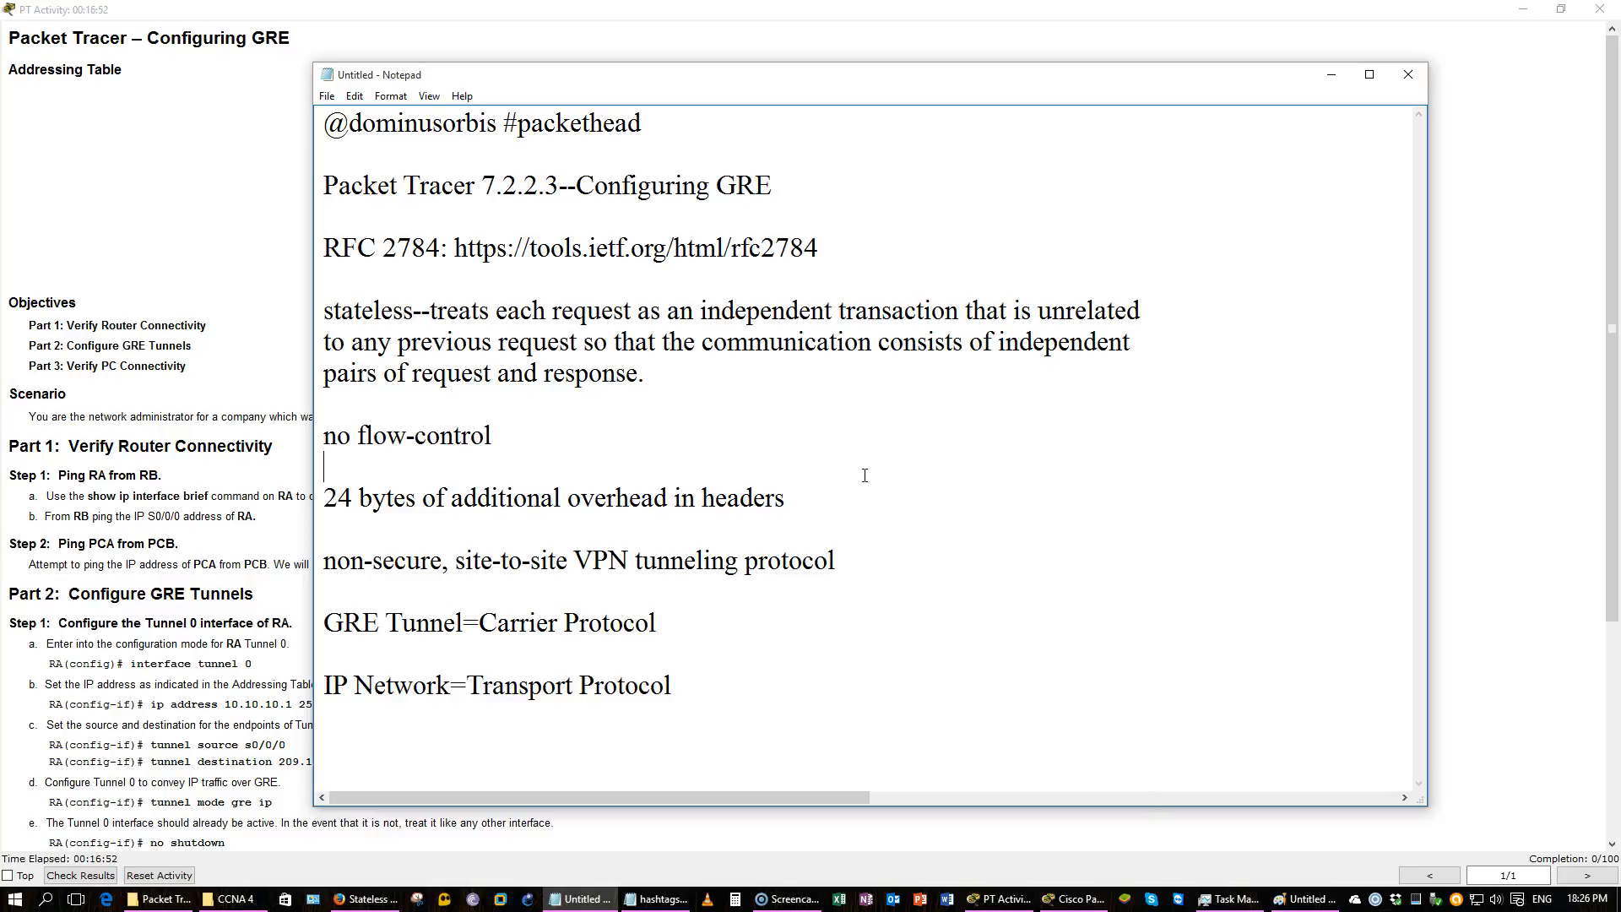
Read the activity's addressing table and instructions and examine the GRE network topology.
{"action": "left_click", "coordinate": [145, 470]}
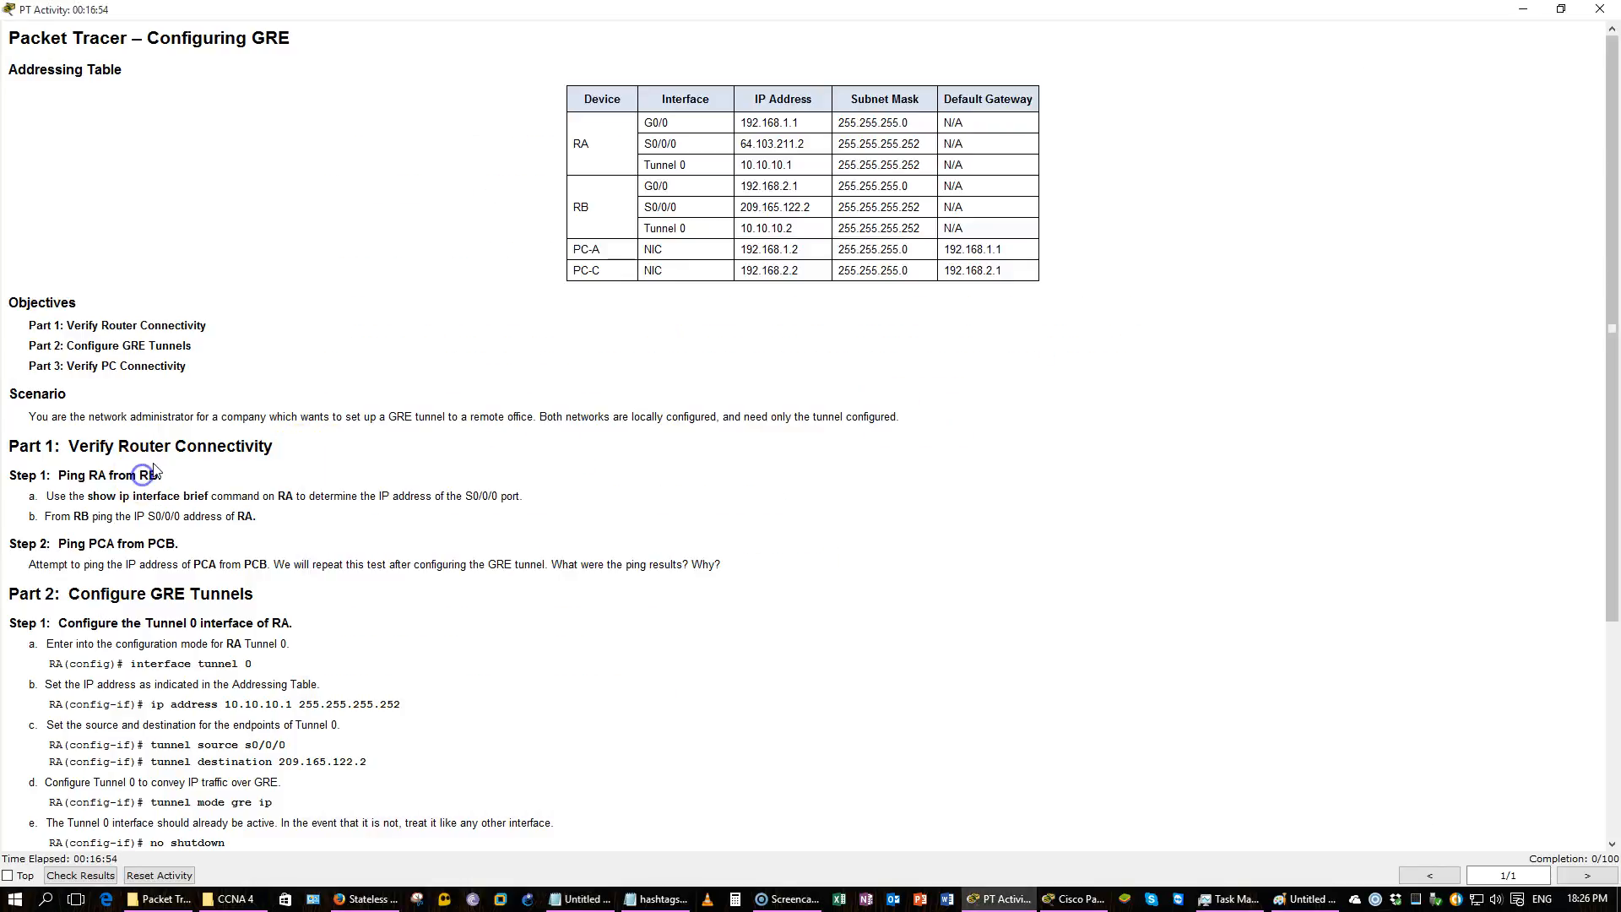
{"action": "scroll", "coordinate": [152, 456], "scroll_direction": "down", "scroll_amount": 2}
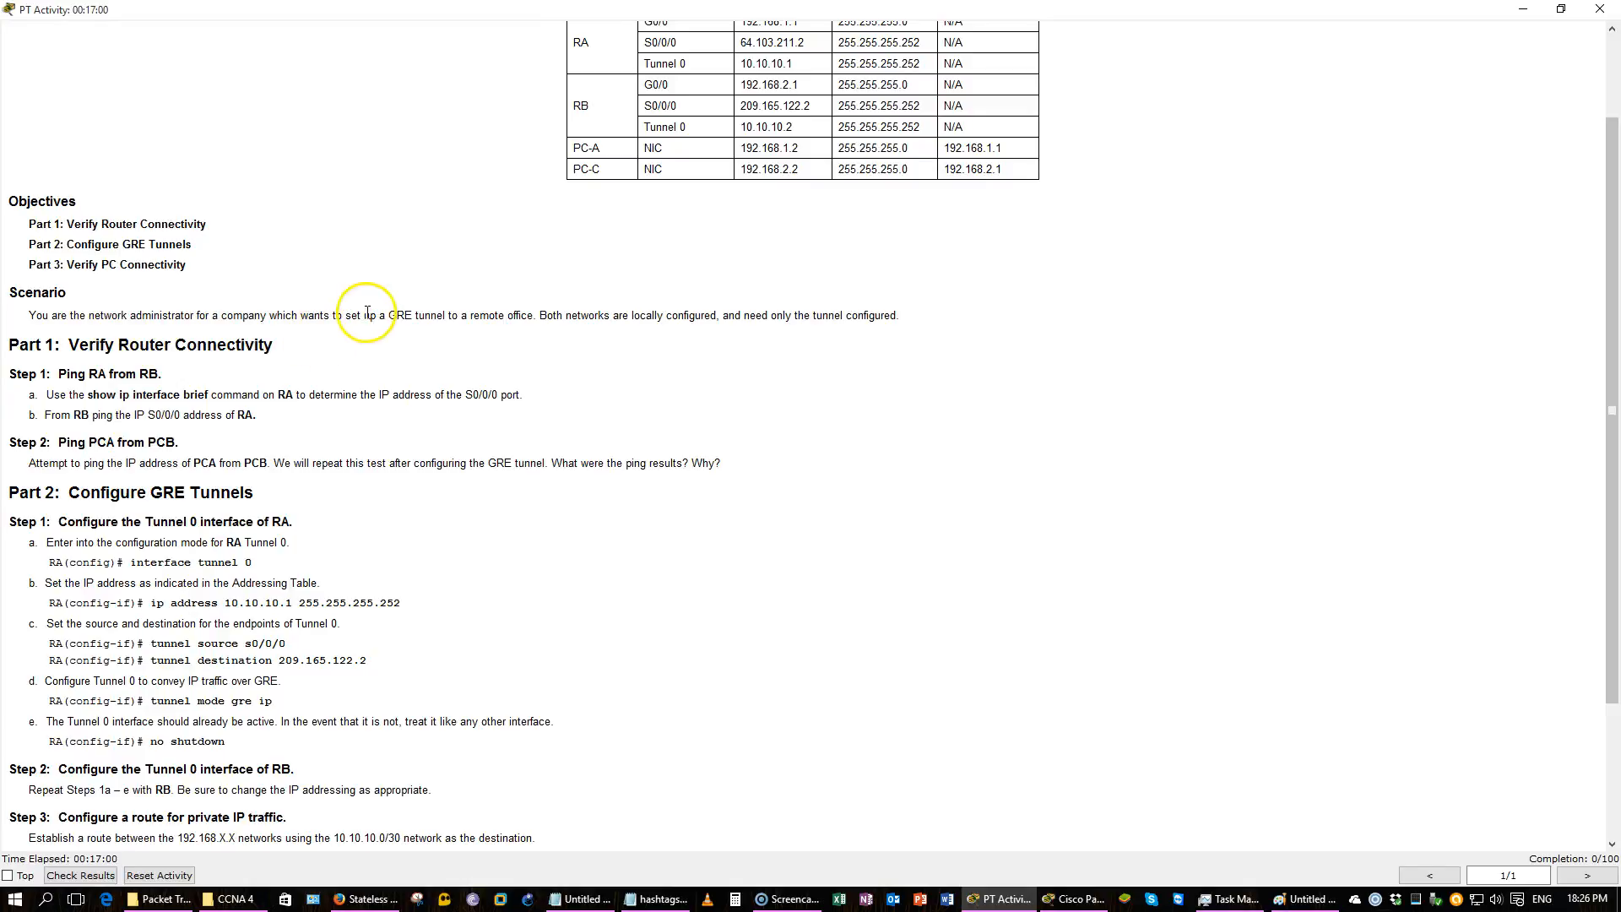
{"action": "scroll", "coordinate": [530, 347], "scroll_direction": "up", "scroll_amount": 1}
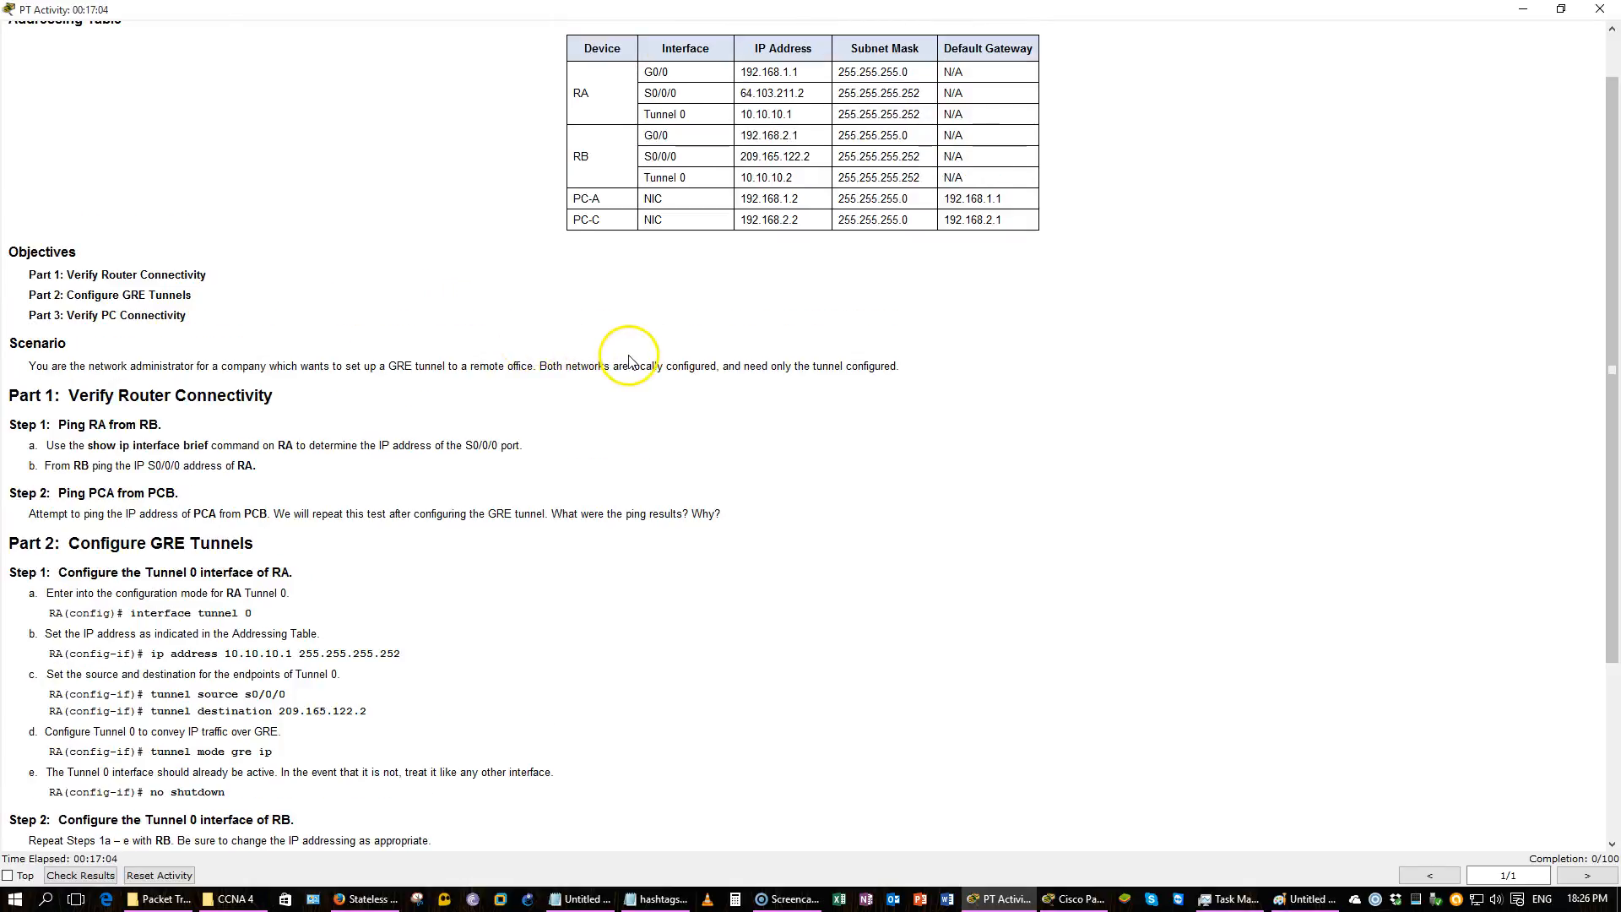
{"action": "left_click", "coordinate": [1078, 900]}
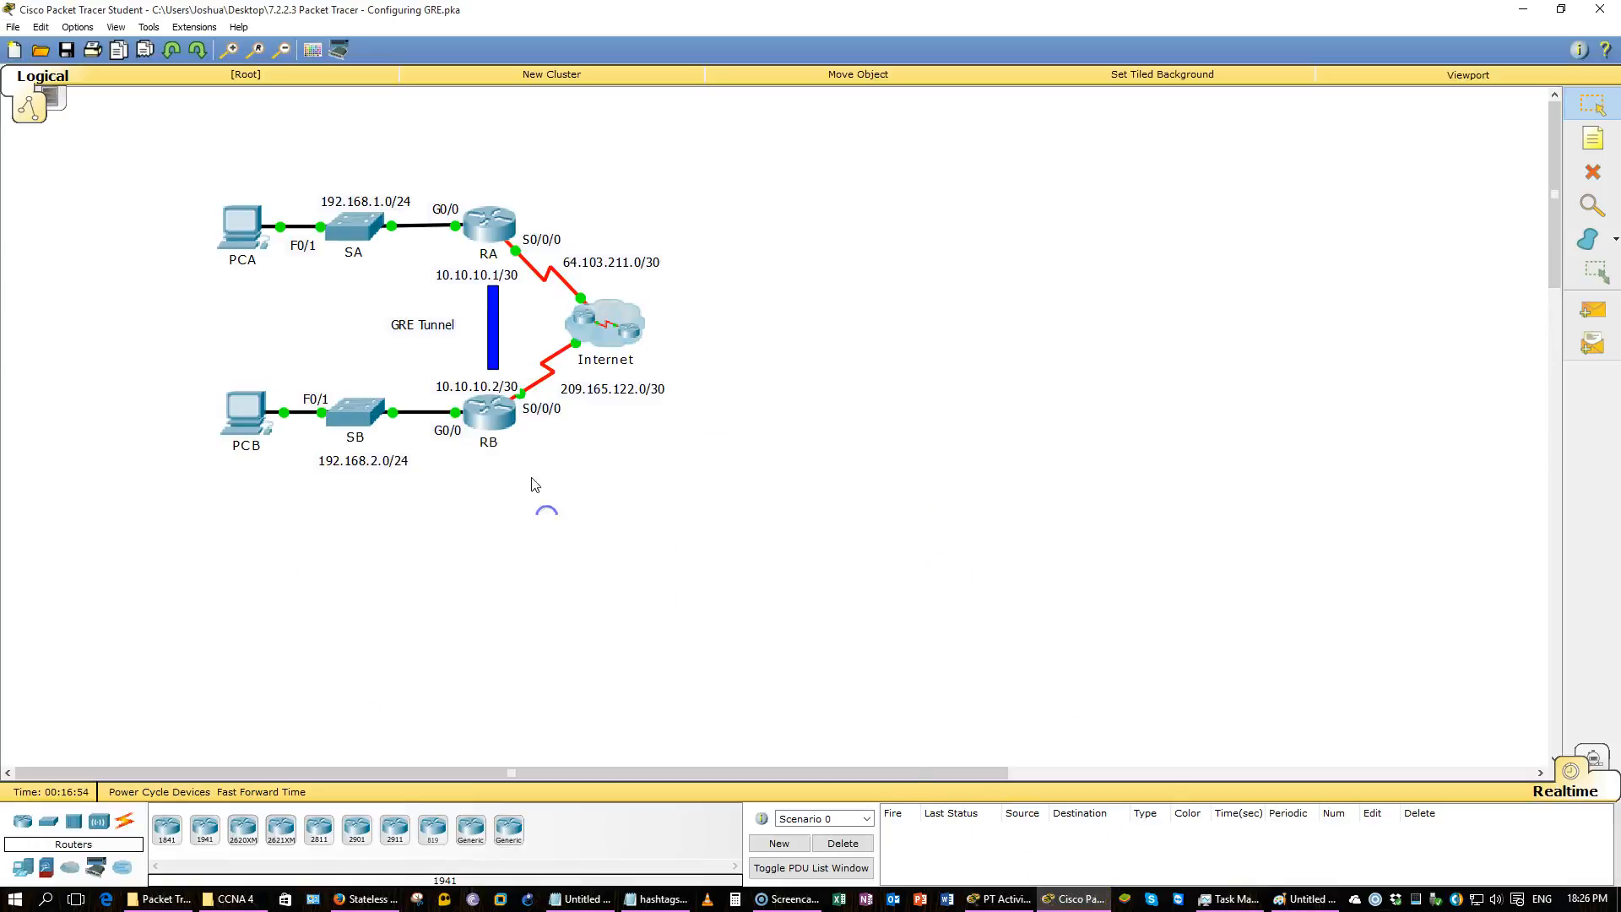
{"action": "left_click_drag", "start_coordinate": [721, 484], "coordinate": [557, 281]}
{"action": "left_click_drag", "start_coordinate": [438, 152], "coordinate": [548, 559]}
{"action": "left_click_drag", "start_coordinate": [522, 483], "coordinate": [432, 94]}
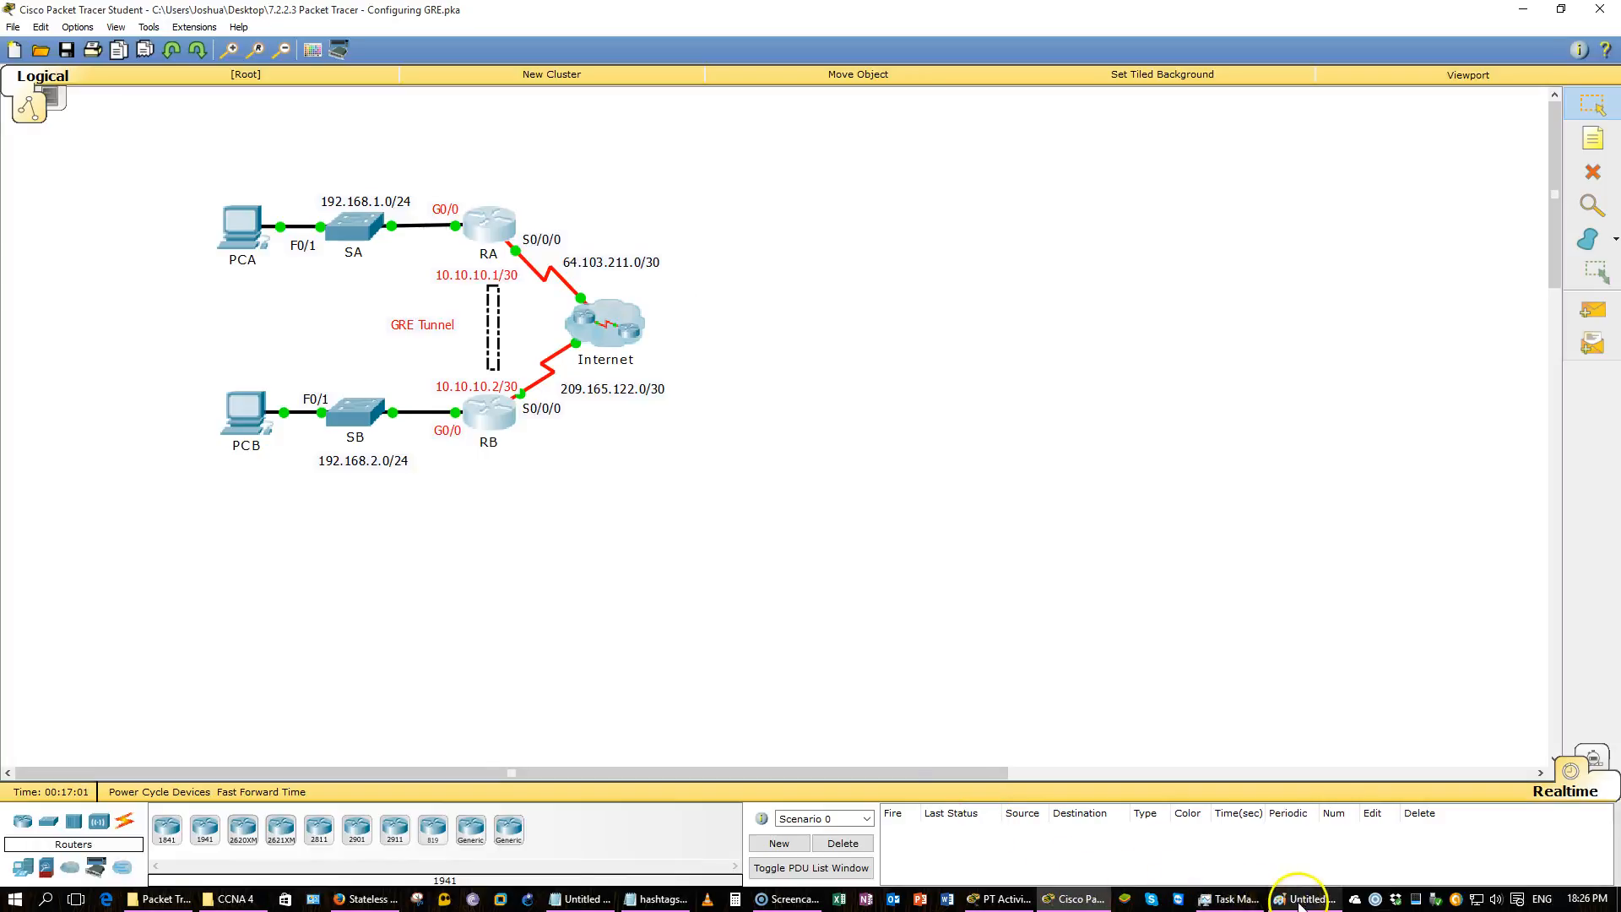
{"action": "left_click", "coordinate": [999, 899]}
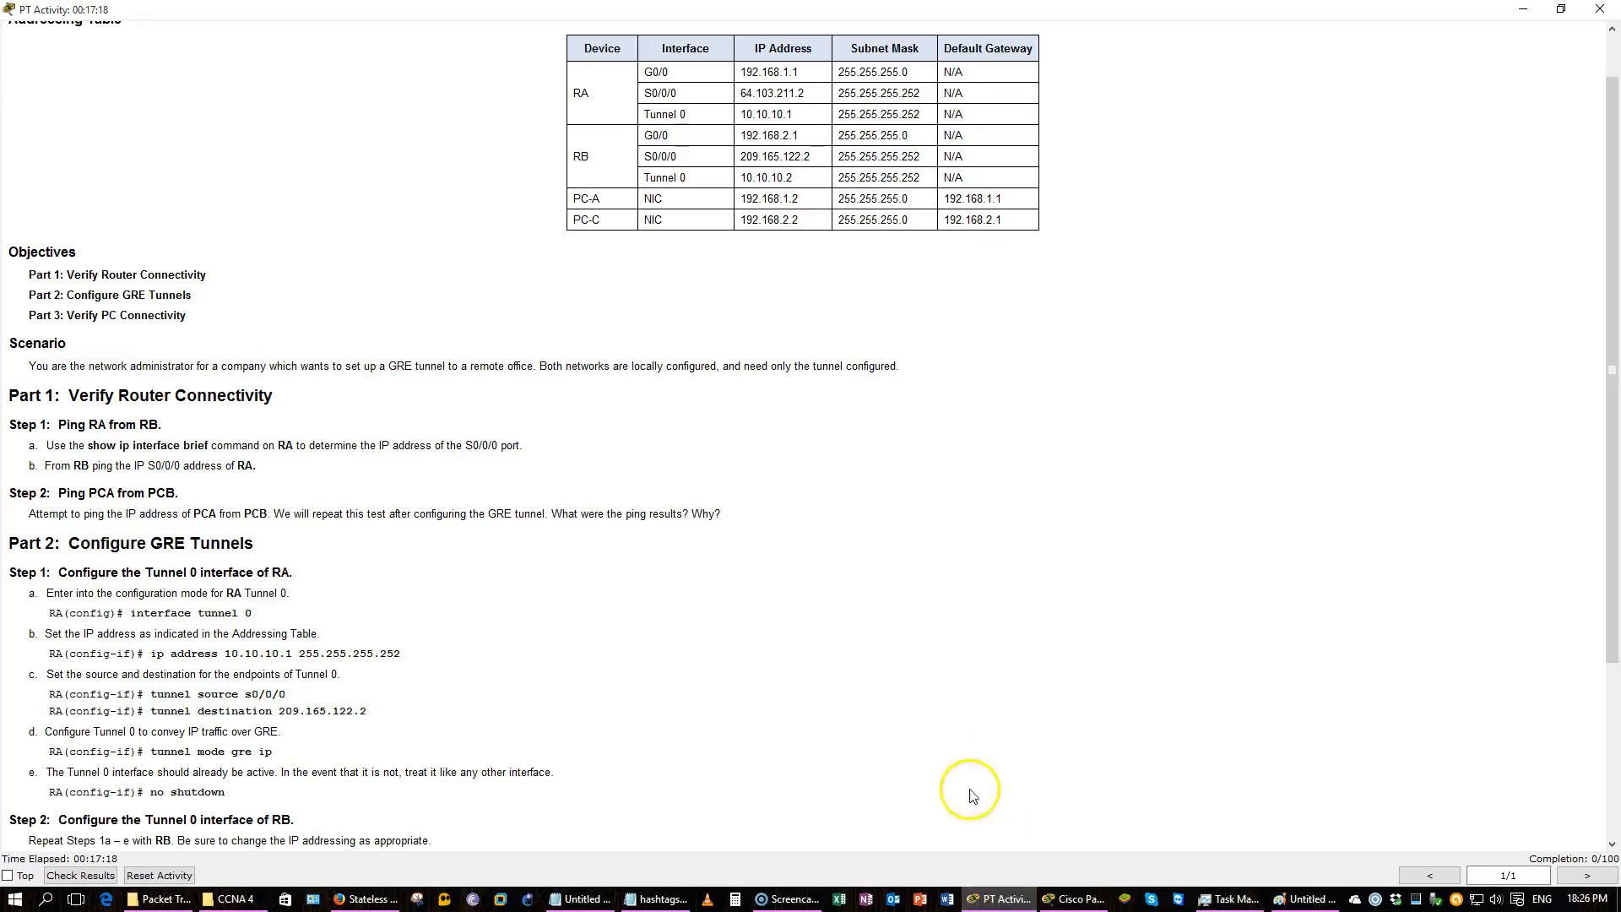
{"action": "scroll", "coordinate": [879, 659], "scroll_direction": "down", "scroll_amount": 5}
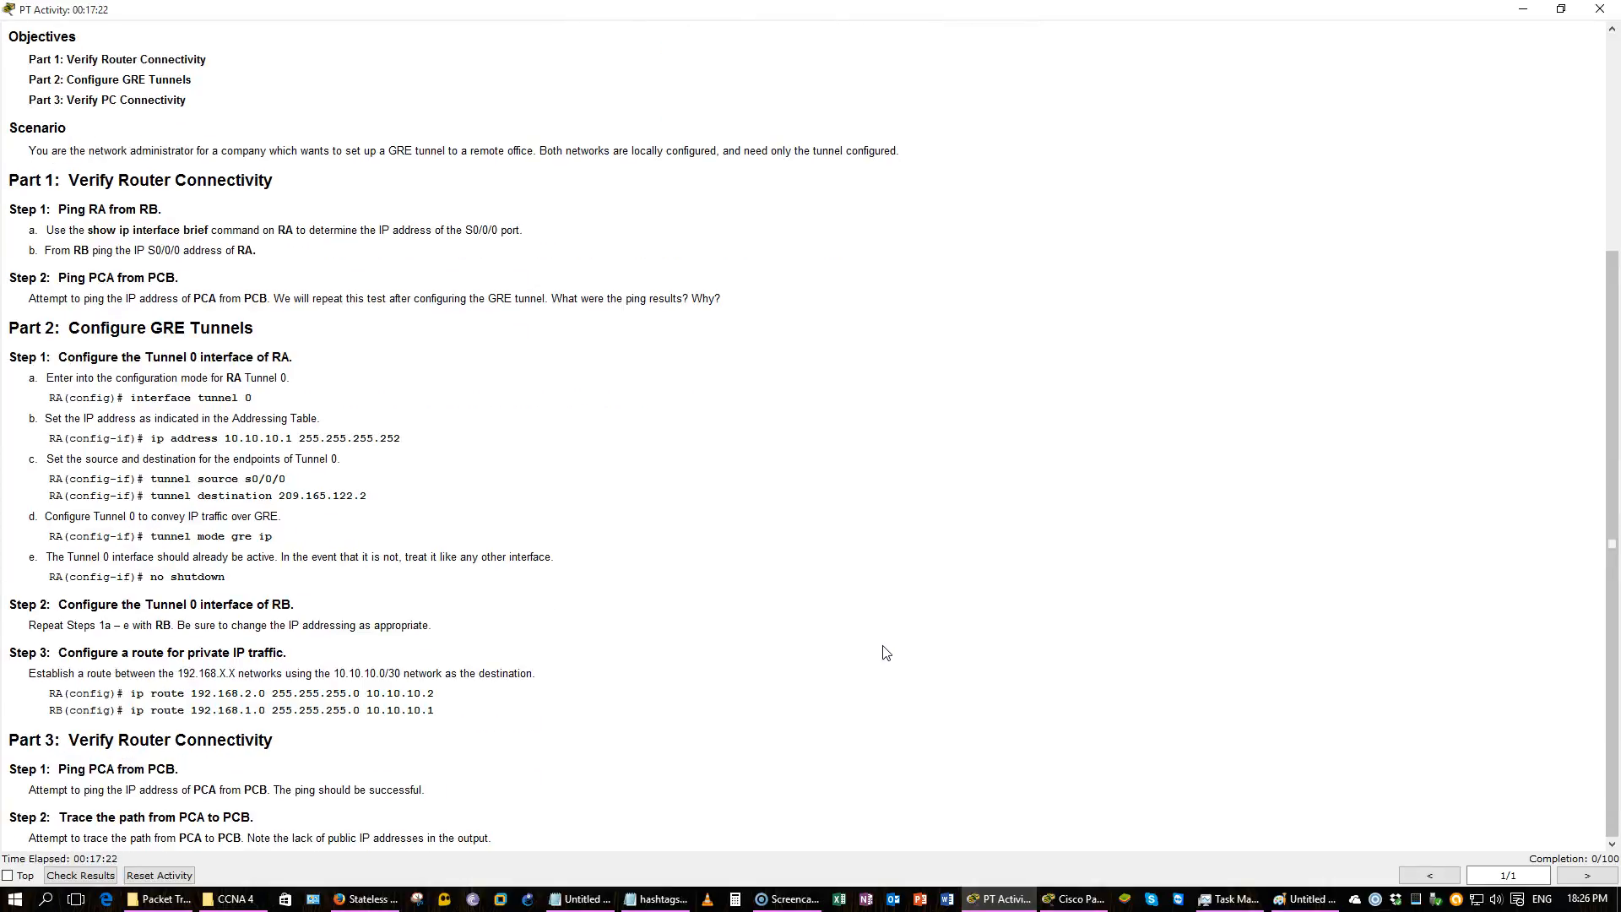
{"action": "left_click", "coordinate": [1079, 899]}
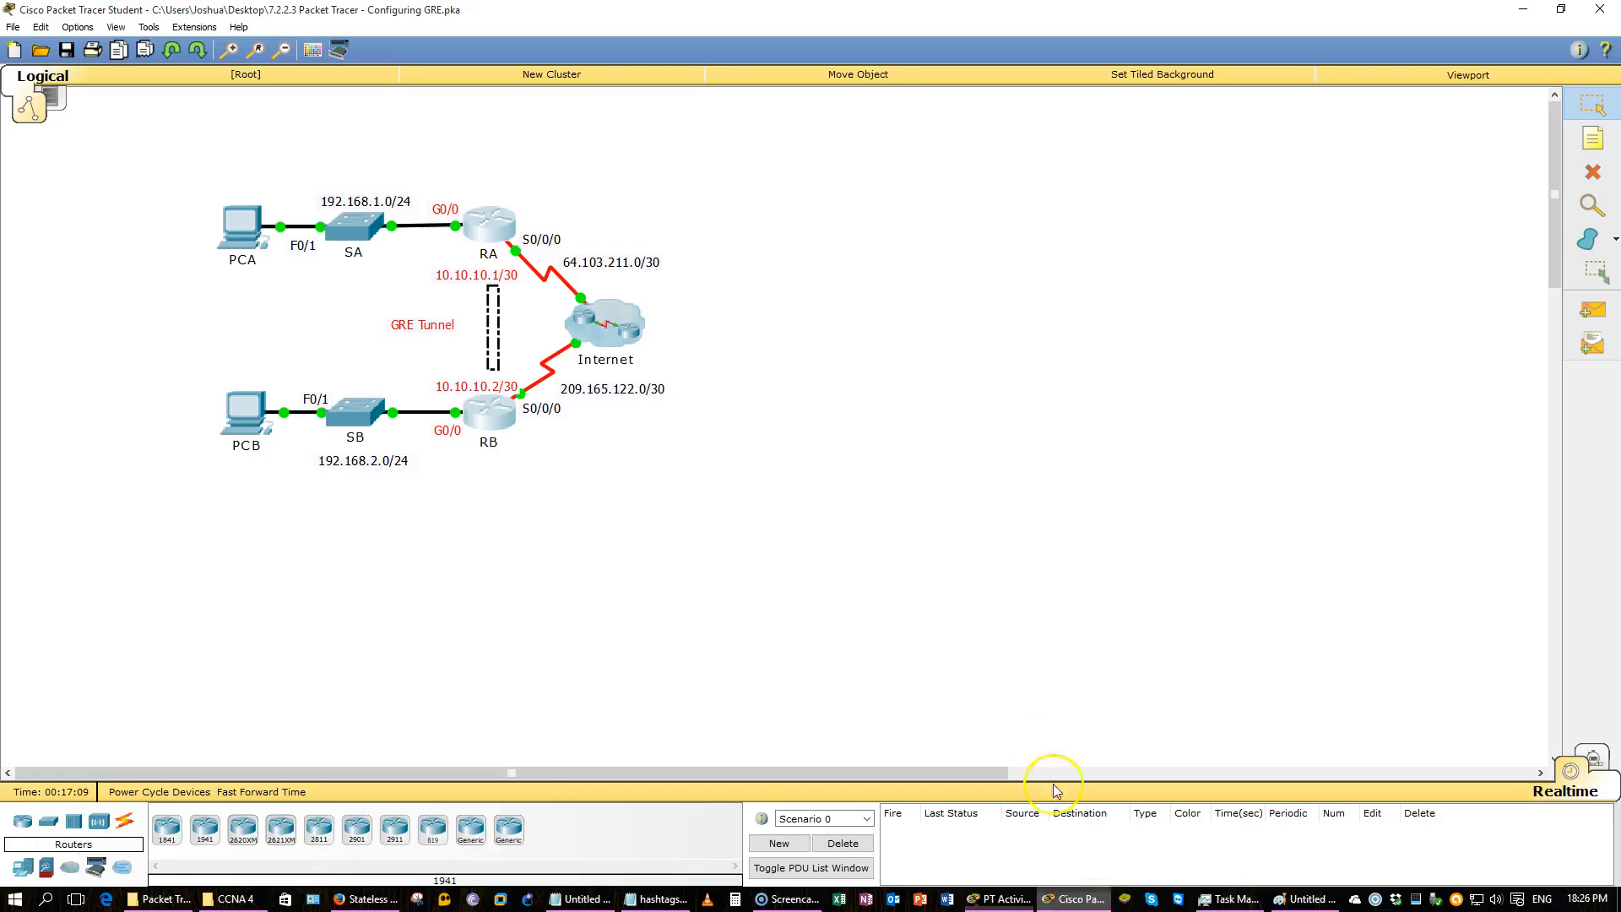
Open router RA's command line, enter privileged mode and ping the tunnel address 10.10.10.2.
{"action": "left_click", "coordinate": [490, 239]}
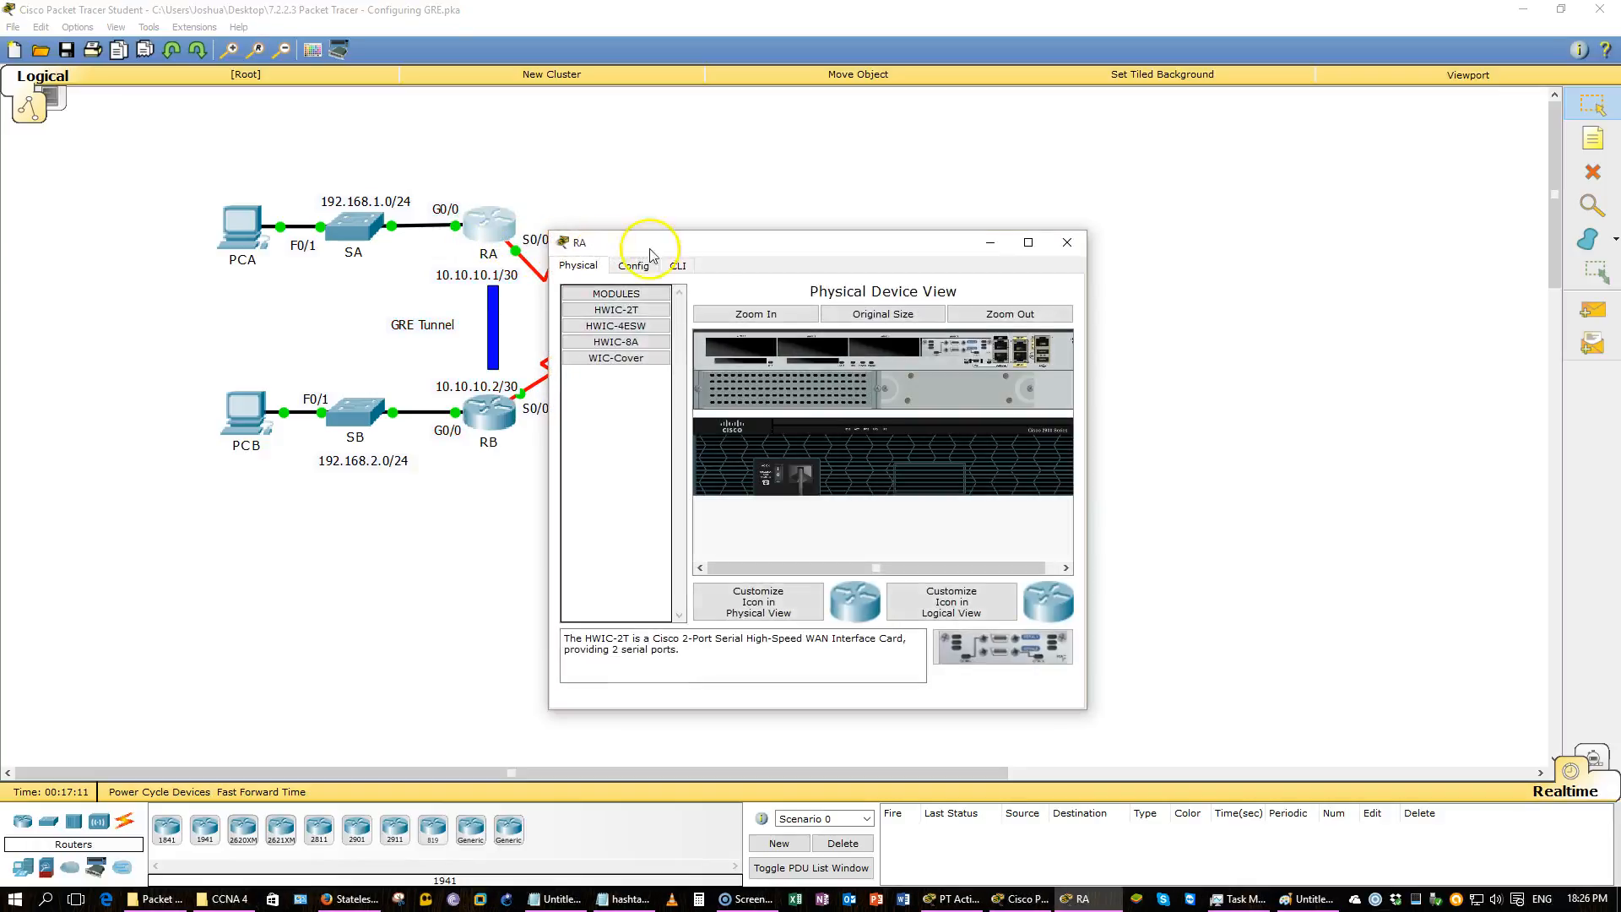
{"action": "left_click_drag", "start_coordinate": [1087, 297], "coordinate": [1445, 287]}
{"action": "left_click", "coordinate": [705, 260]}
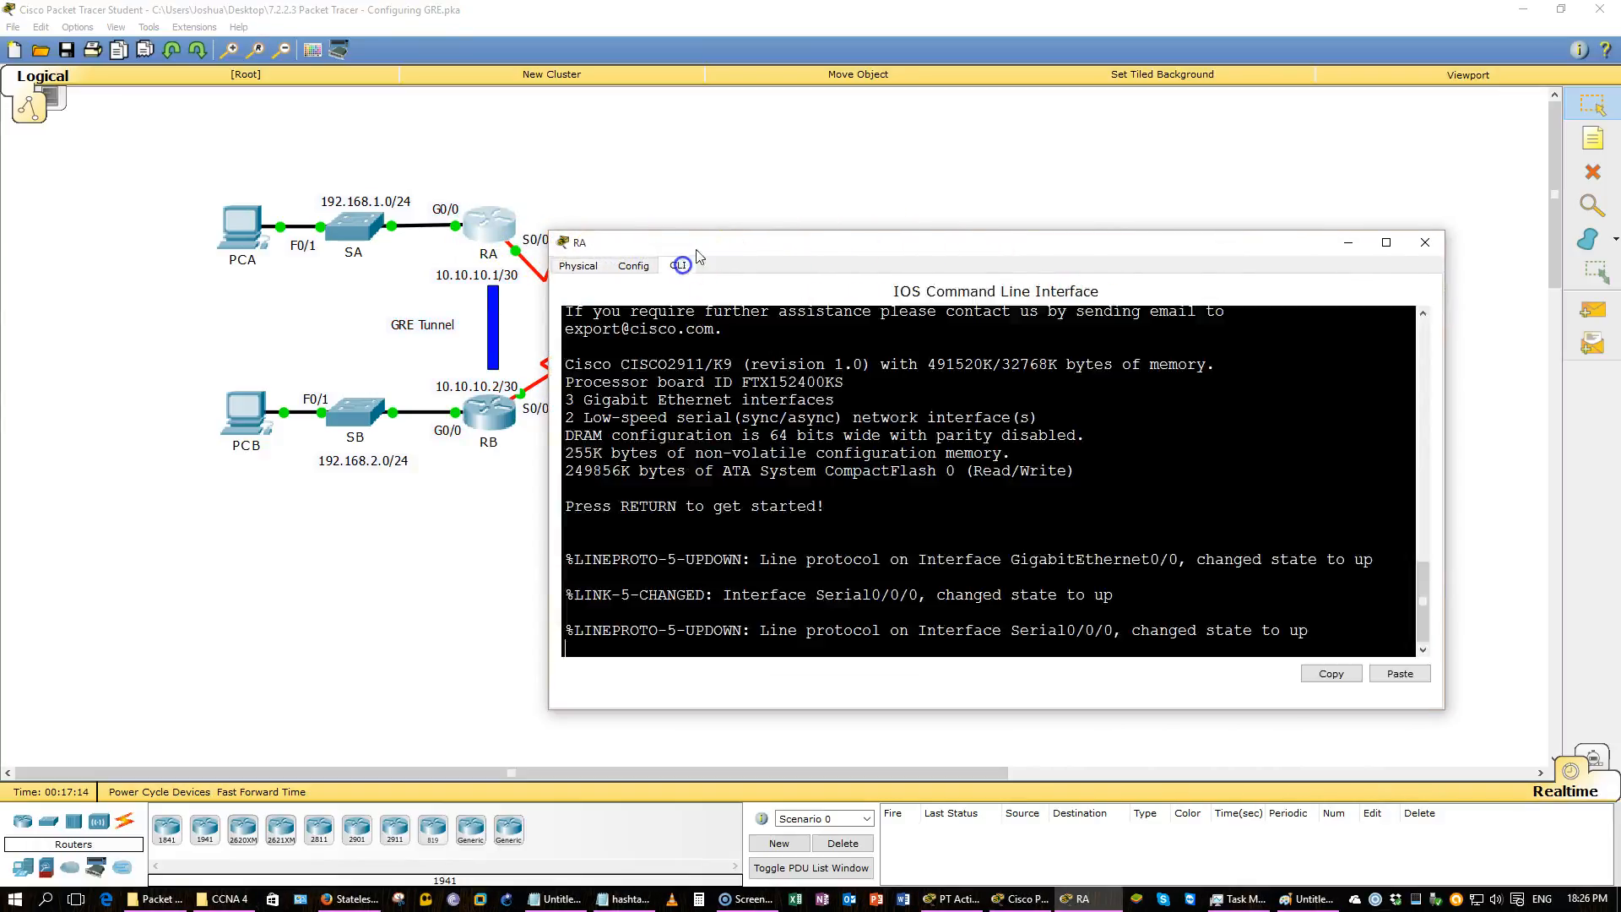
{"action": "left_click_drag", "start_coordinate": [735, 242], "coordinate": [871, 179]}
{"action": "left_click", "coordinate": [913, 509]}
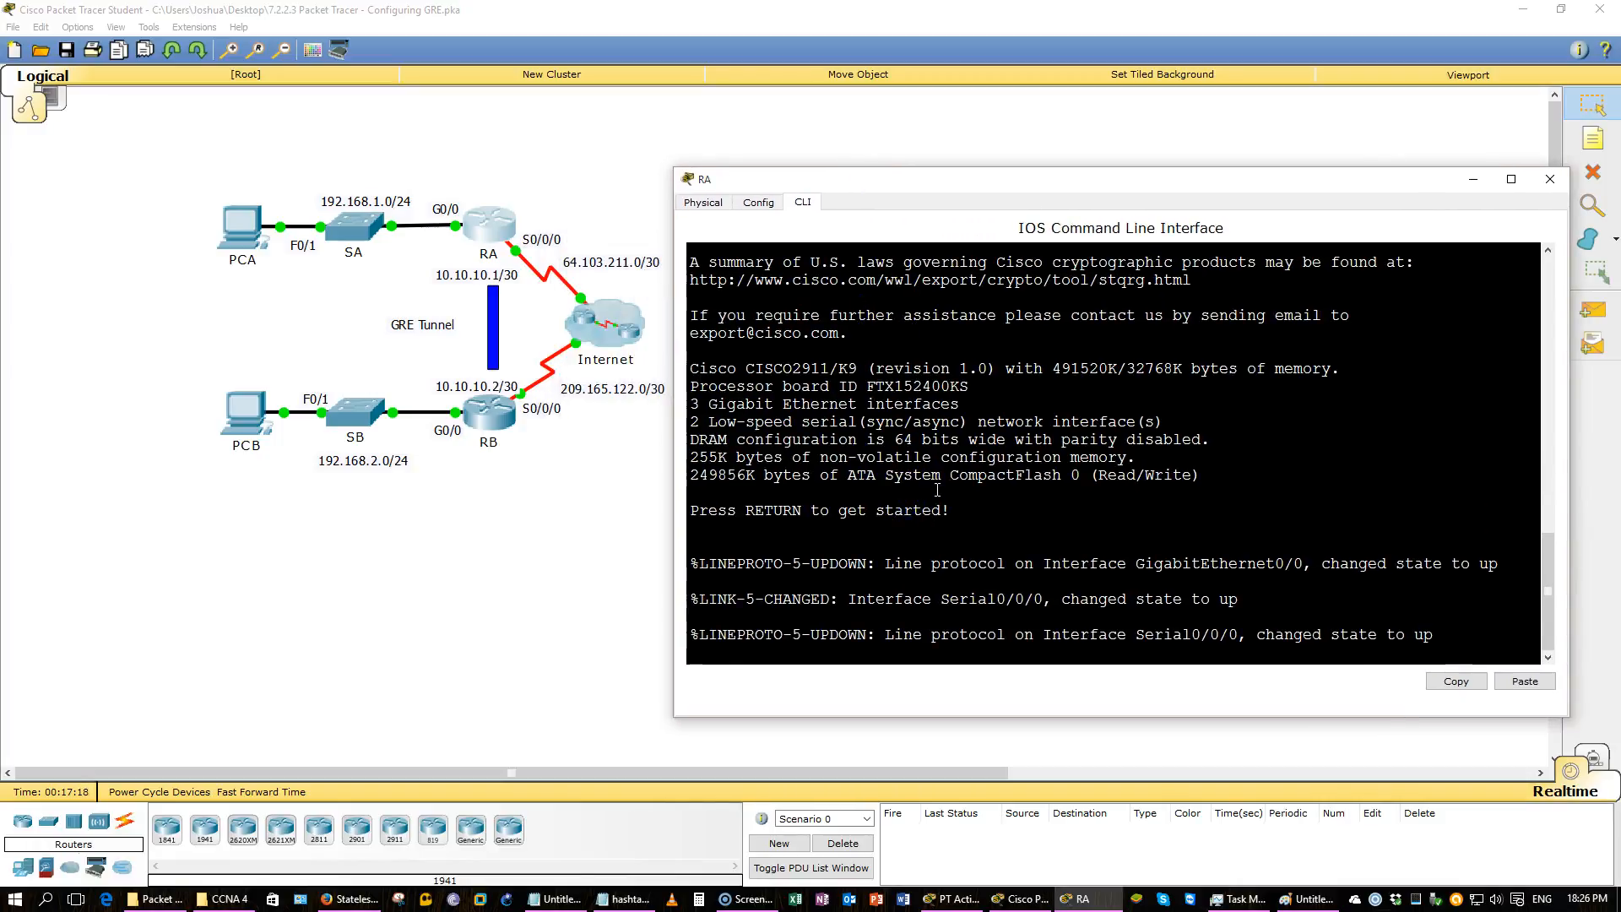
{"action": "key", "text": "Return"}
{"action": "type", "text": "en"}
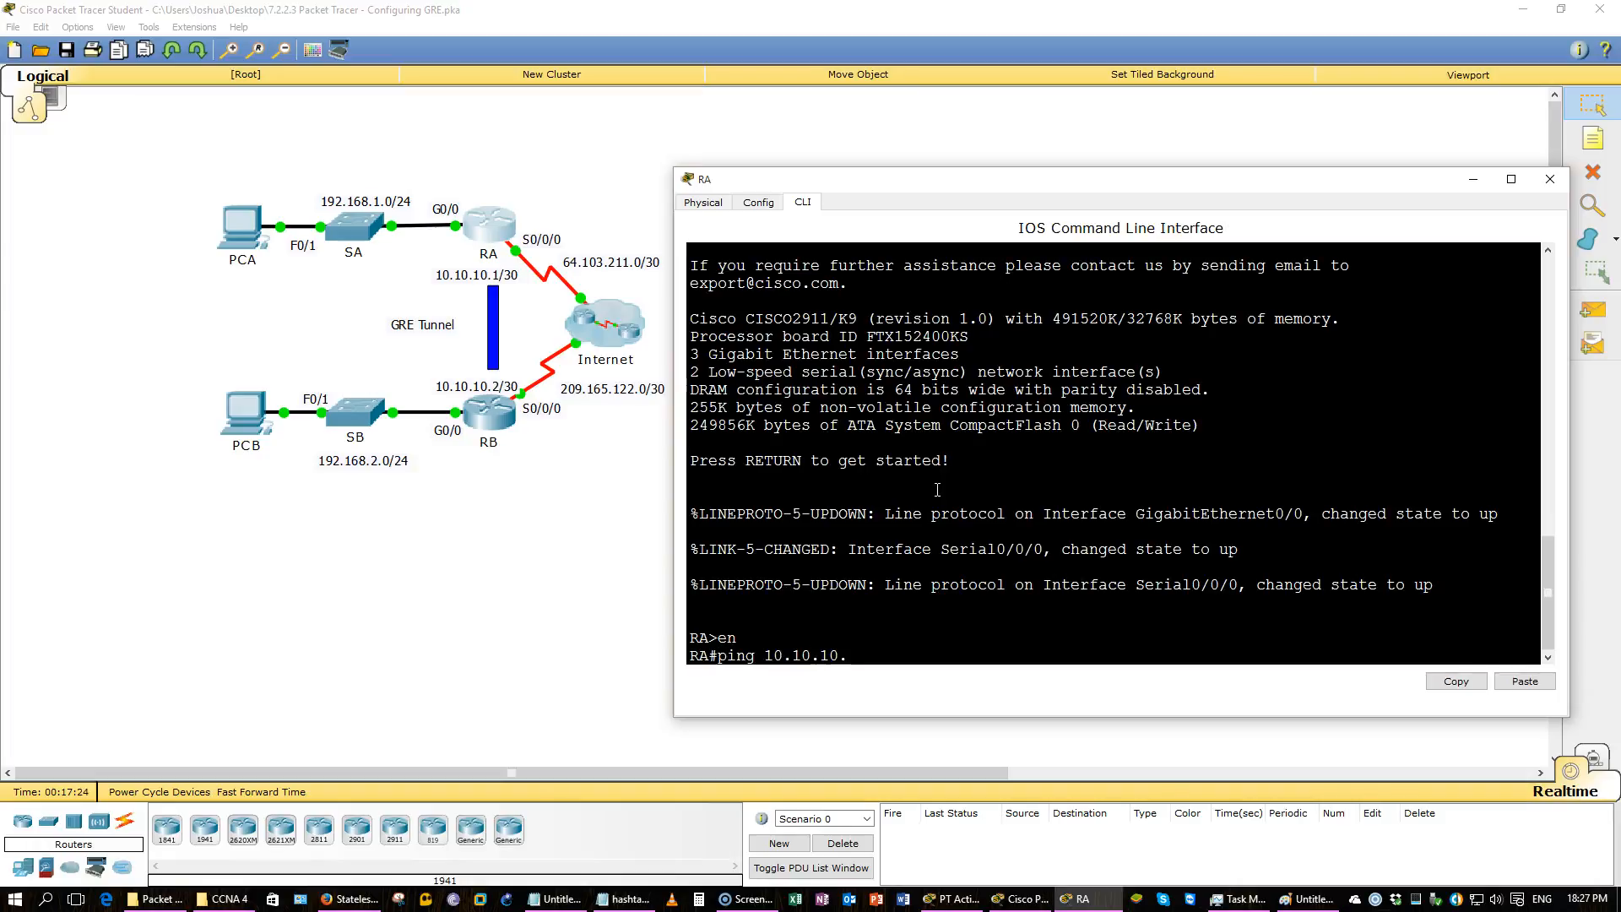
{"action": "key", "text": "Return"}
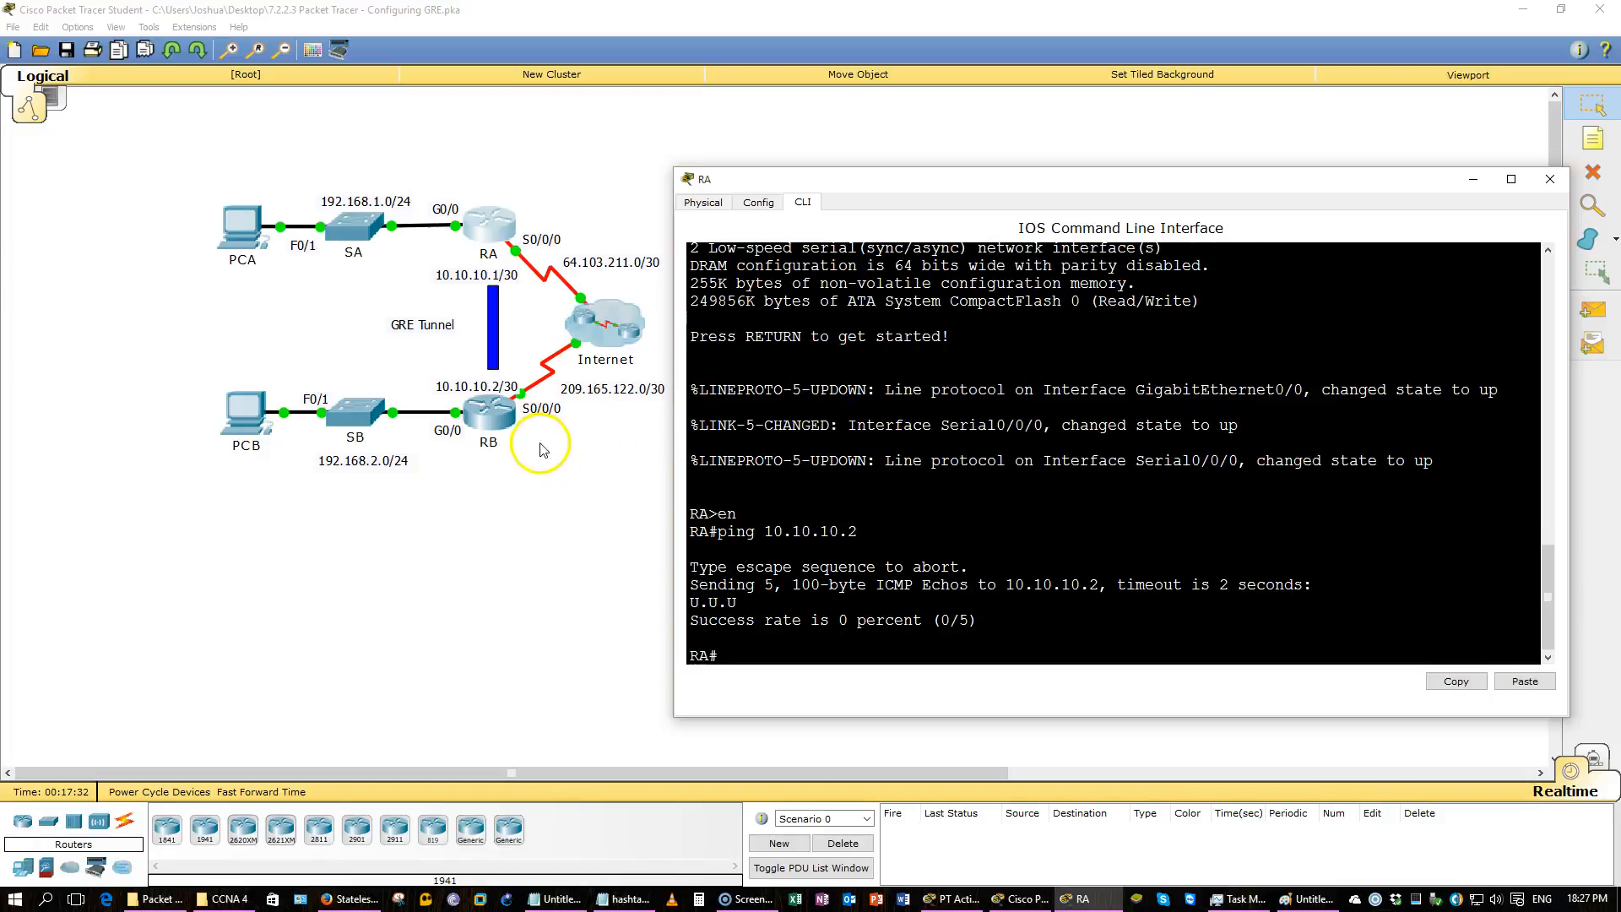
Compare the topology with the activity instructions for verifying router connectivity.
{"action": "left_click_drag", "start_coordinate": [523, 466], "coordinate": [465, 375]}
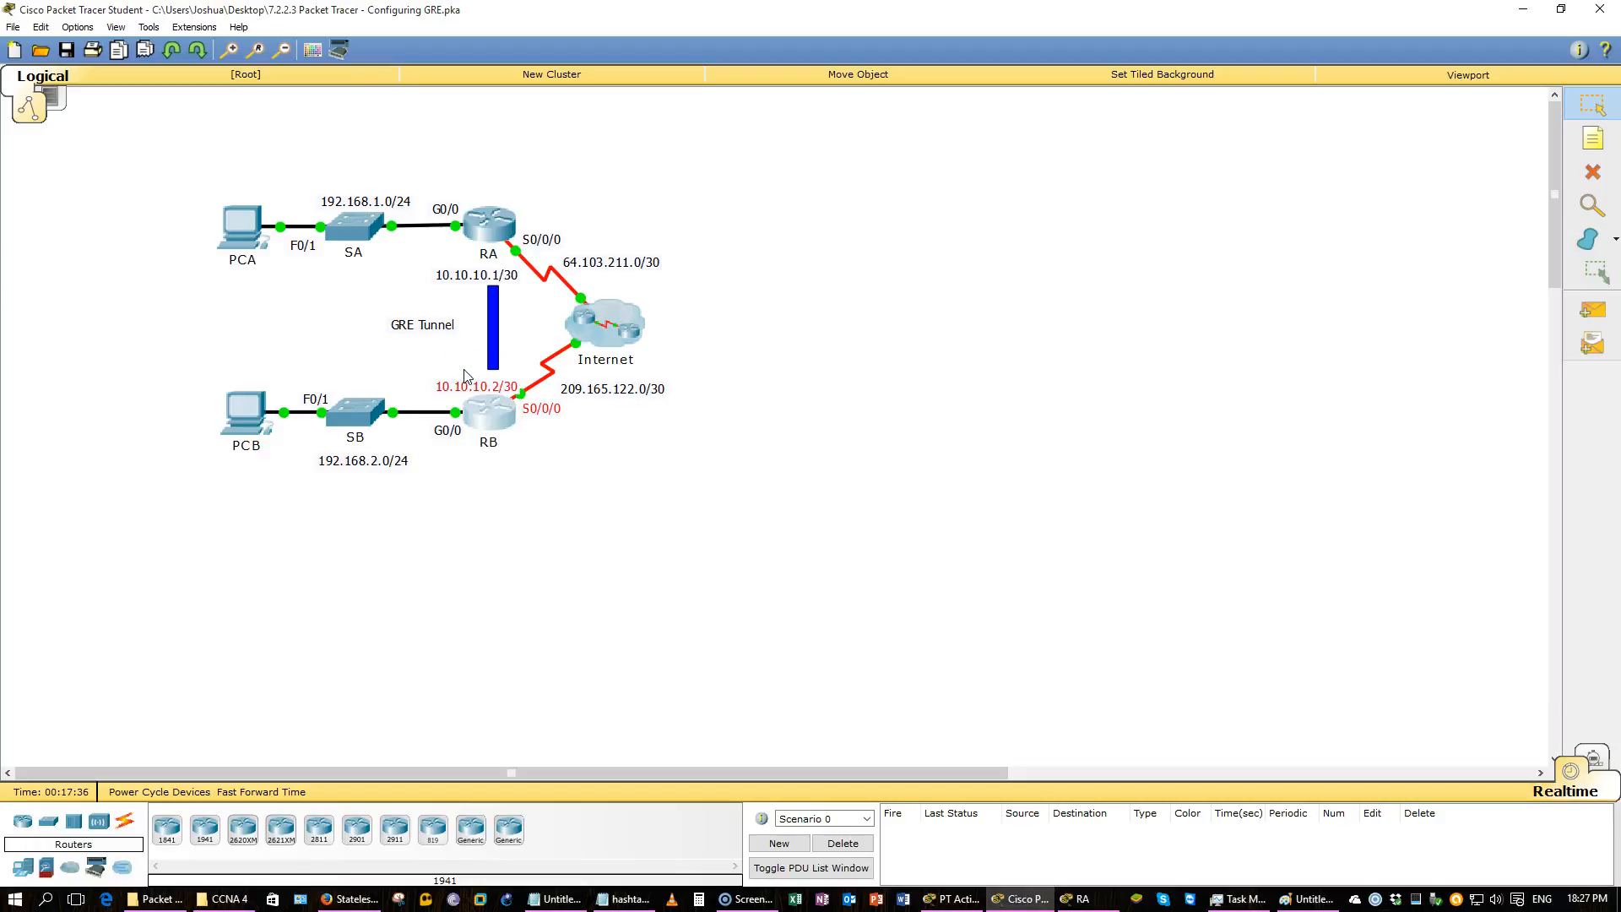
{"action": "key", "text": "alt+Tab"}
{"action": "key", "text": "alt+Tab"}
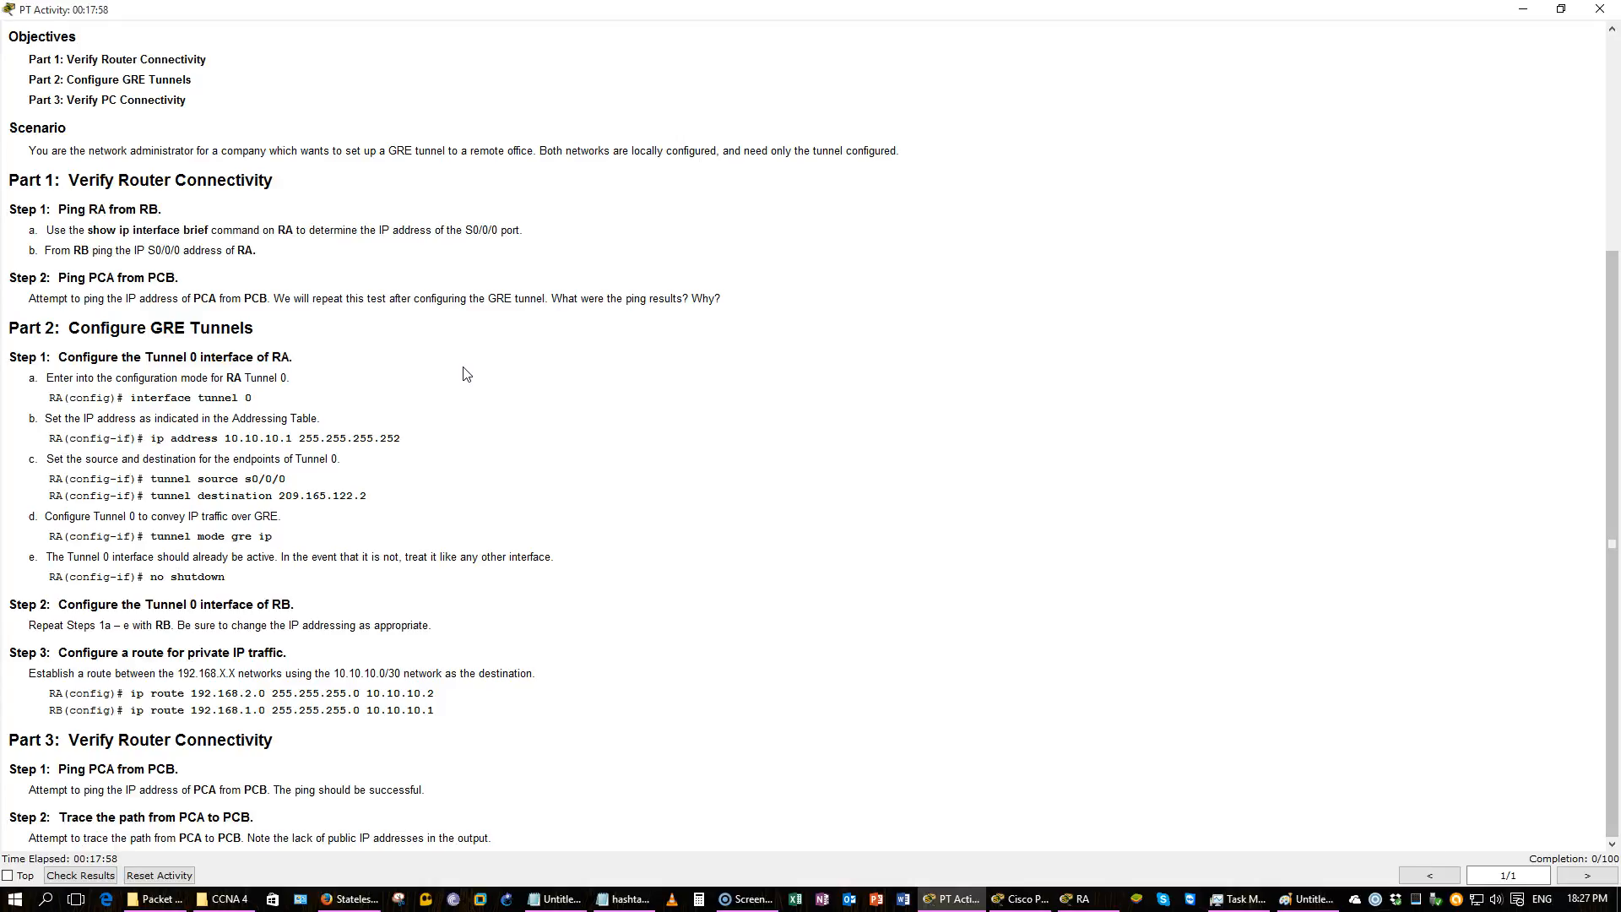
{"action": "key", "text": "alt+Tab"}
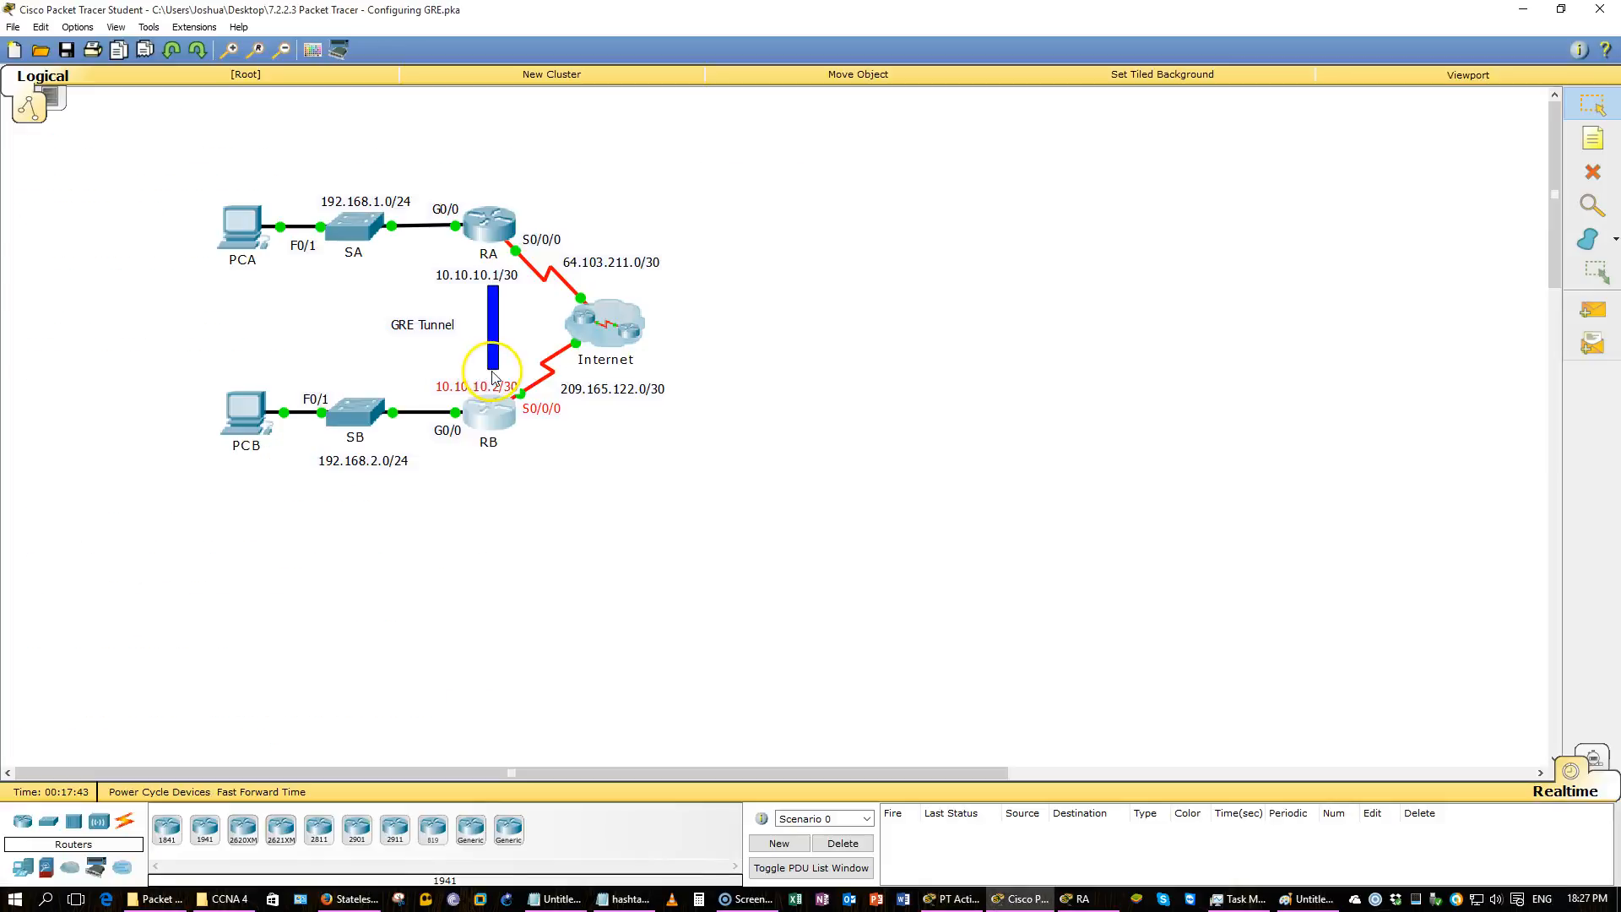
{"action": "key", "text": "alt+Tab"}
{"action": "key", "text": "alt+Tab"}
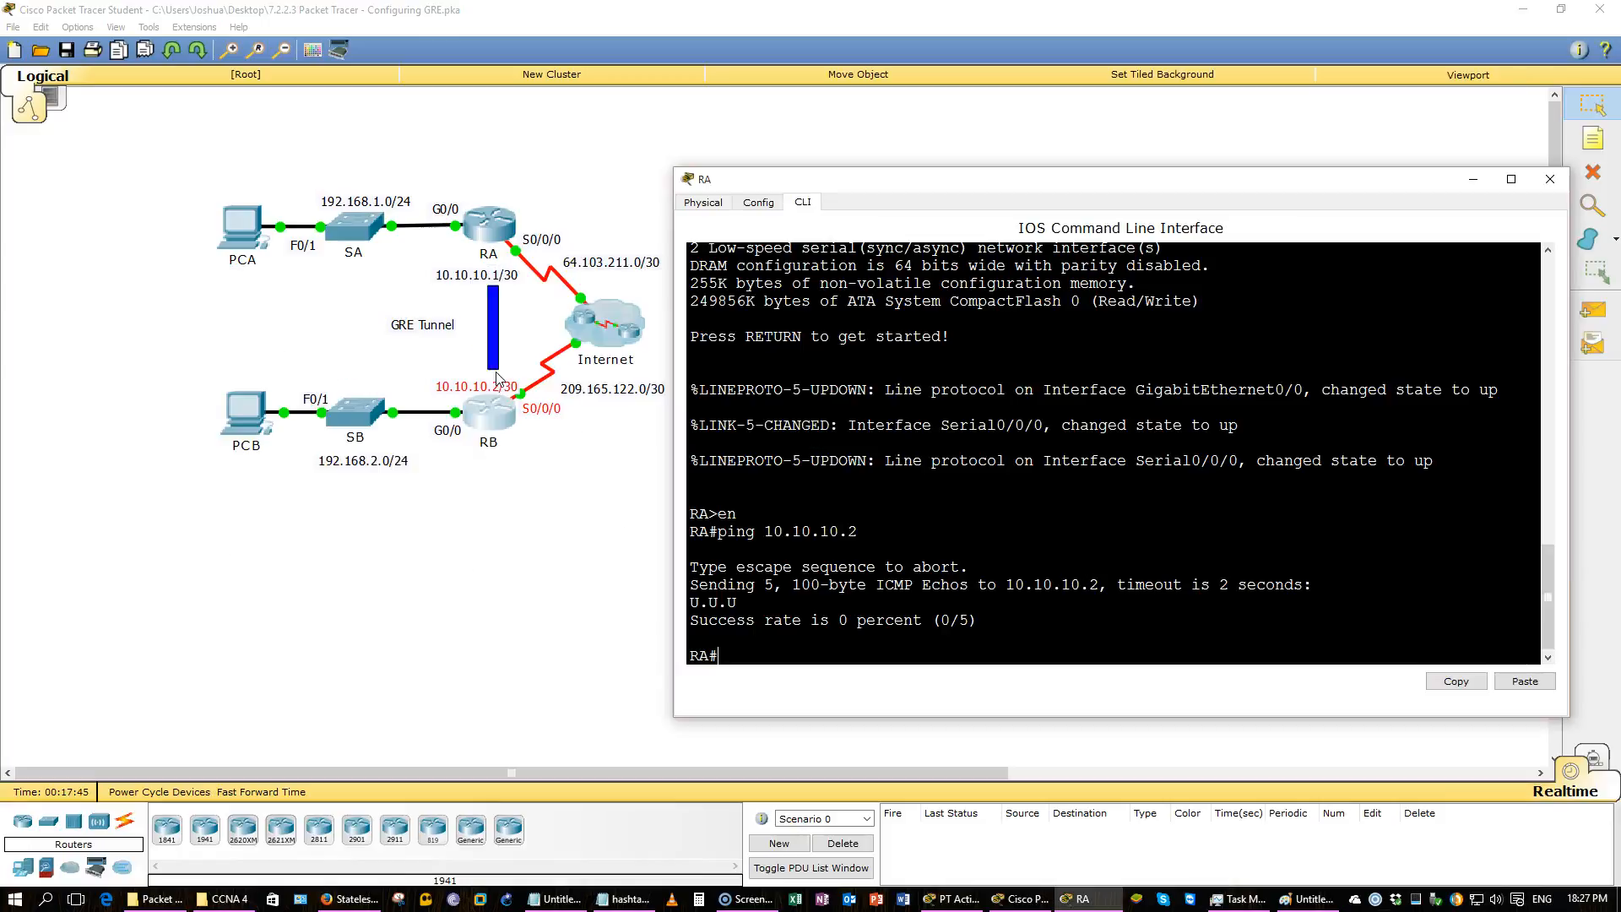
Display RA's brief IP interface summary with show ip int brief.
{"action": "type", "text": "show ip int bri"}
{"action": "key", "text": "Tab"}
{"action": "key", "text": "Return"}
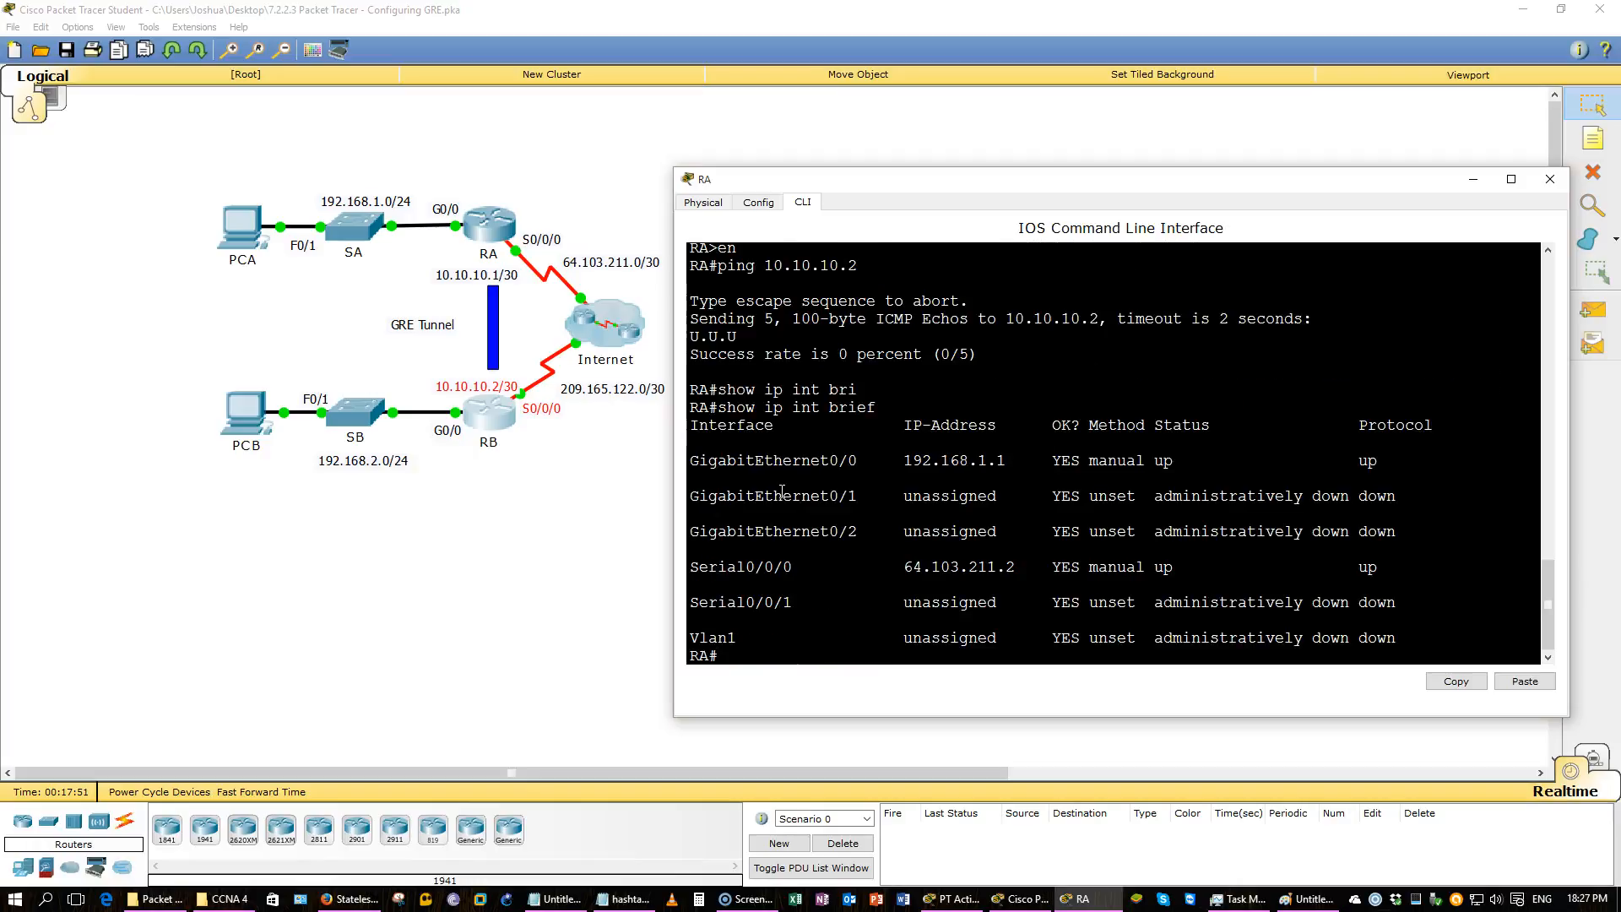
Open router RB's command line, enter privileged mode and display its brief IP interface summary.
{"action": "left_click", "coordinate": [490, 418]}
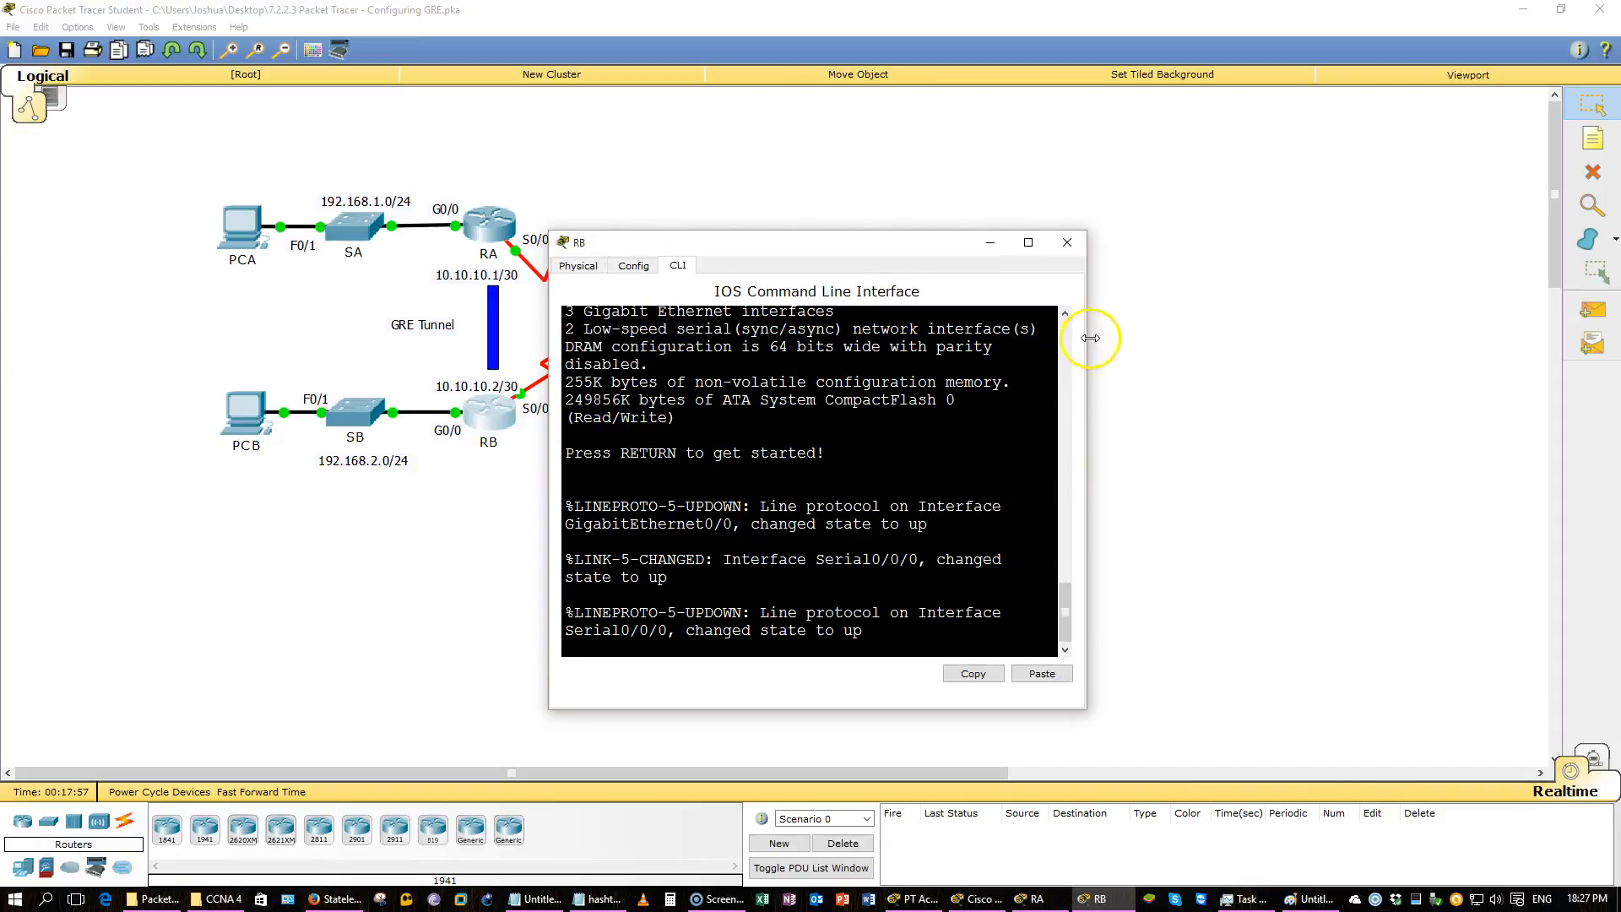
{"action": "left_click_drag", "start_coordinate": [1091, 338], "coordinate": [1478, 363]}
{"action": "left_click_drag", "start_coordinate": [1283, 232], "coordinate": [1286, 150]}
{"action": "key", "text": "Return"}
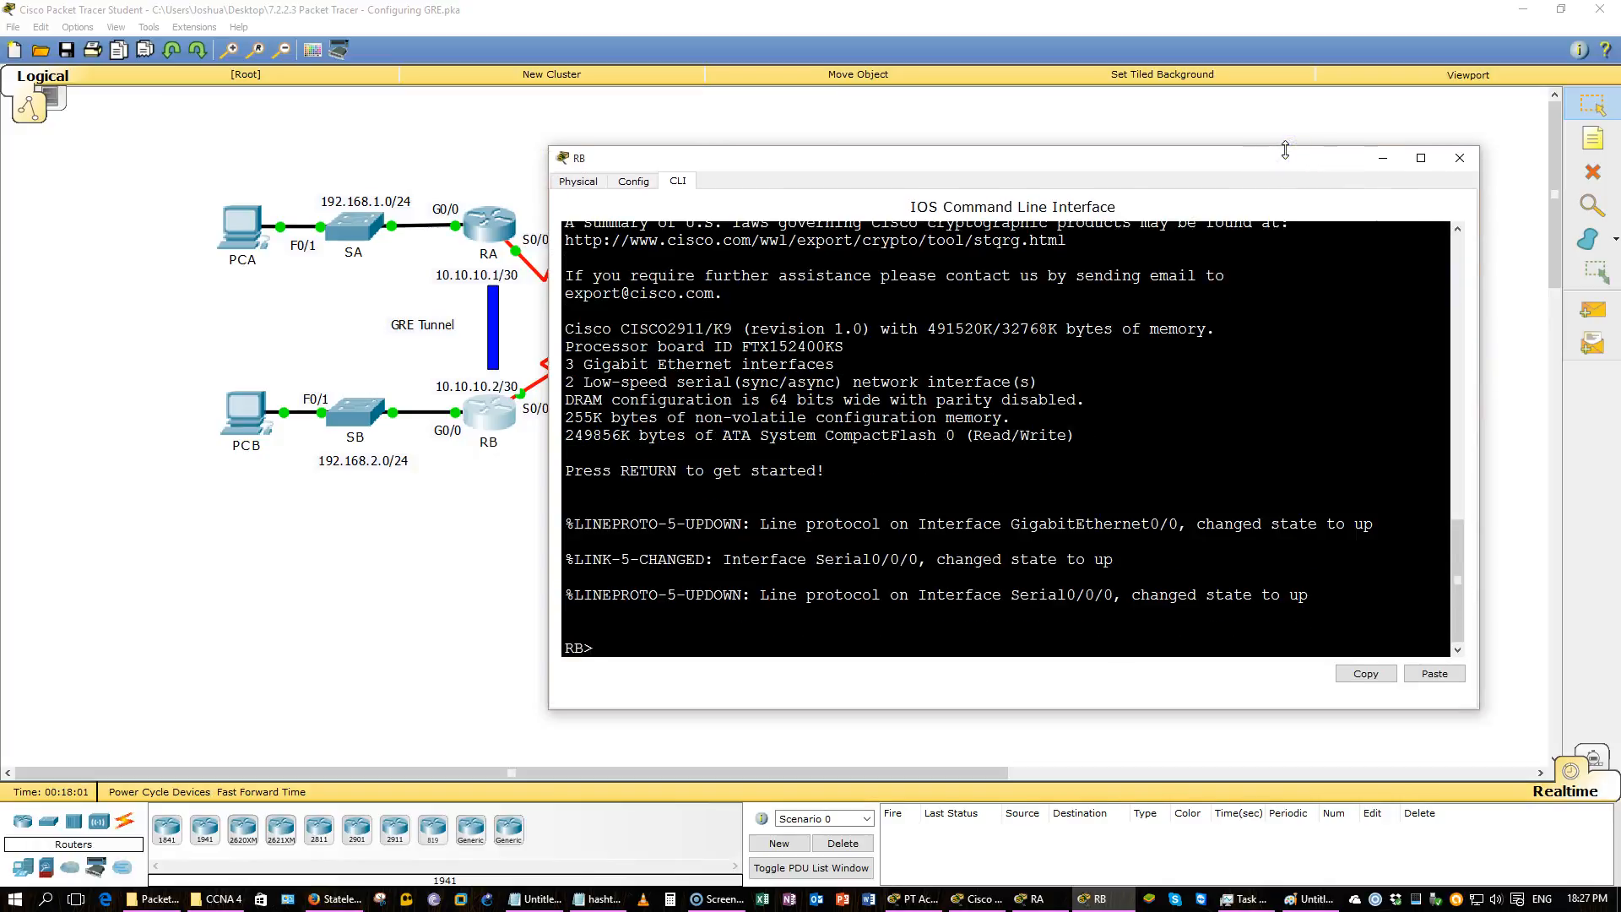
{"action": "type", "text": "en"}
{"action": "key", "text": "Return"}
{"action": "type", "text": "show ip int bri"}
{"action": "key", "text": "Return"}
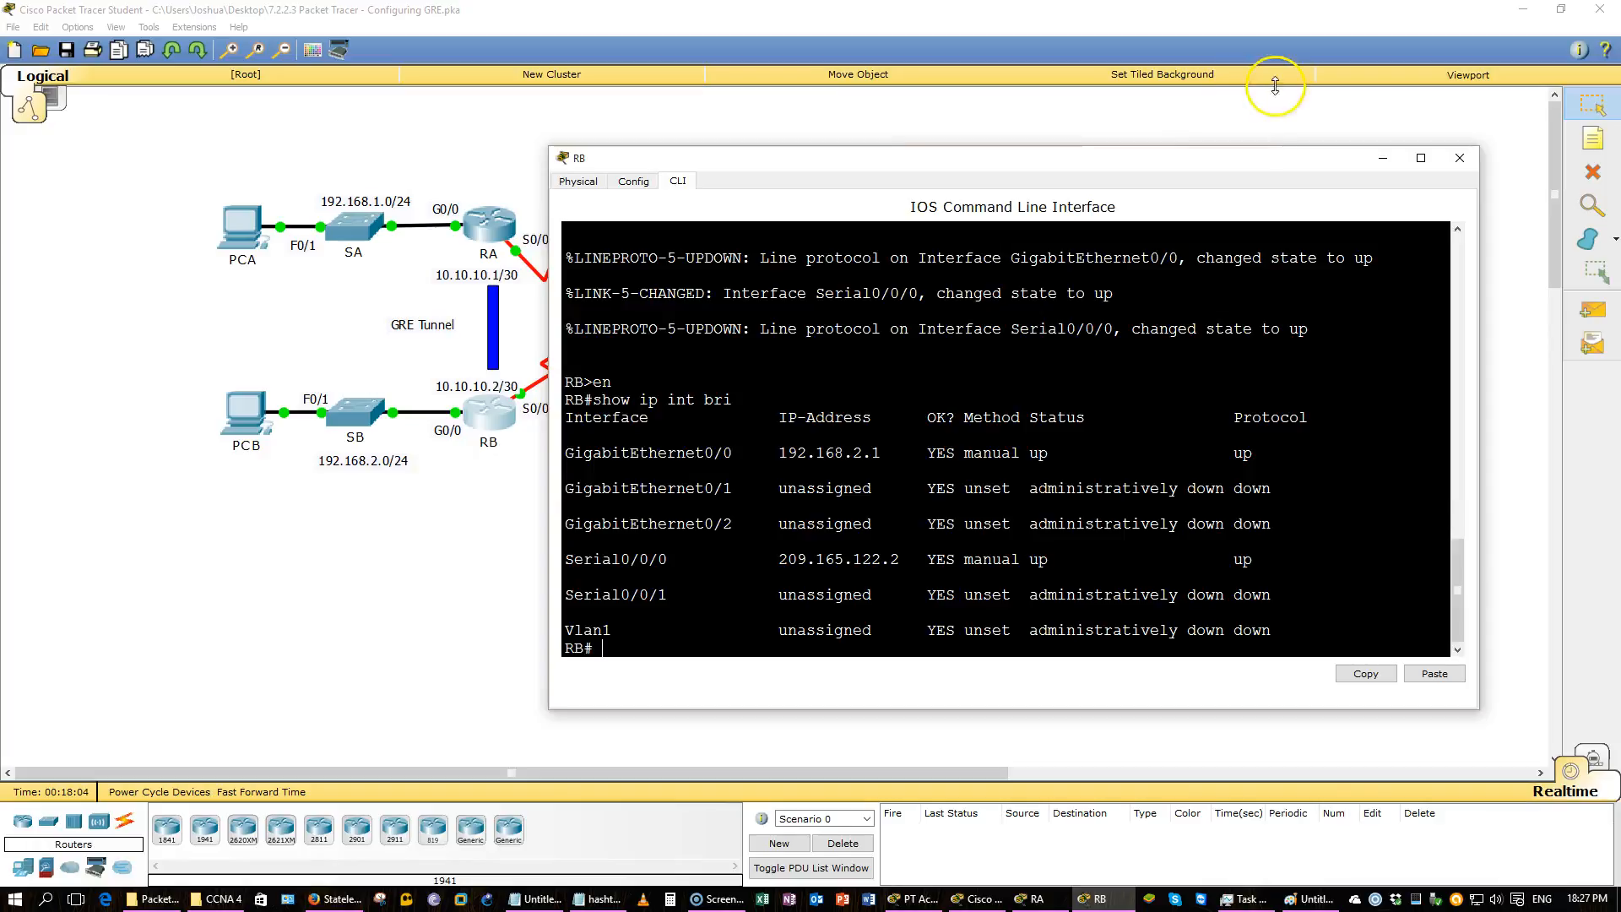
Arrange the RA and RB command line windows side by side.
{"action": "left_click_drag", "start_coordinate": [1125, 163], "coordinate": [1179, 167]}
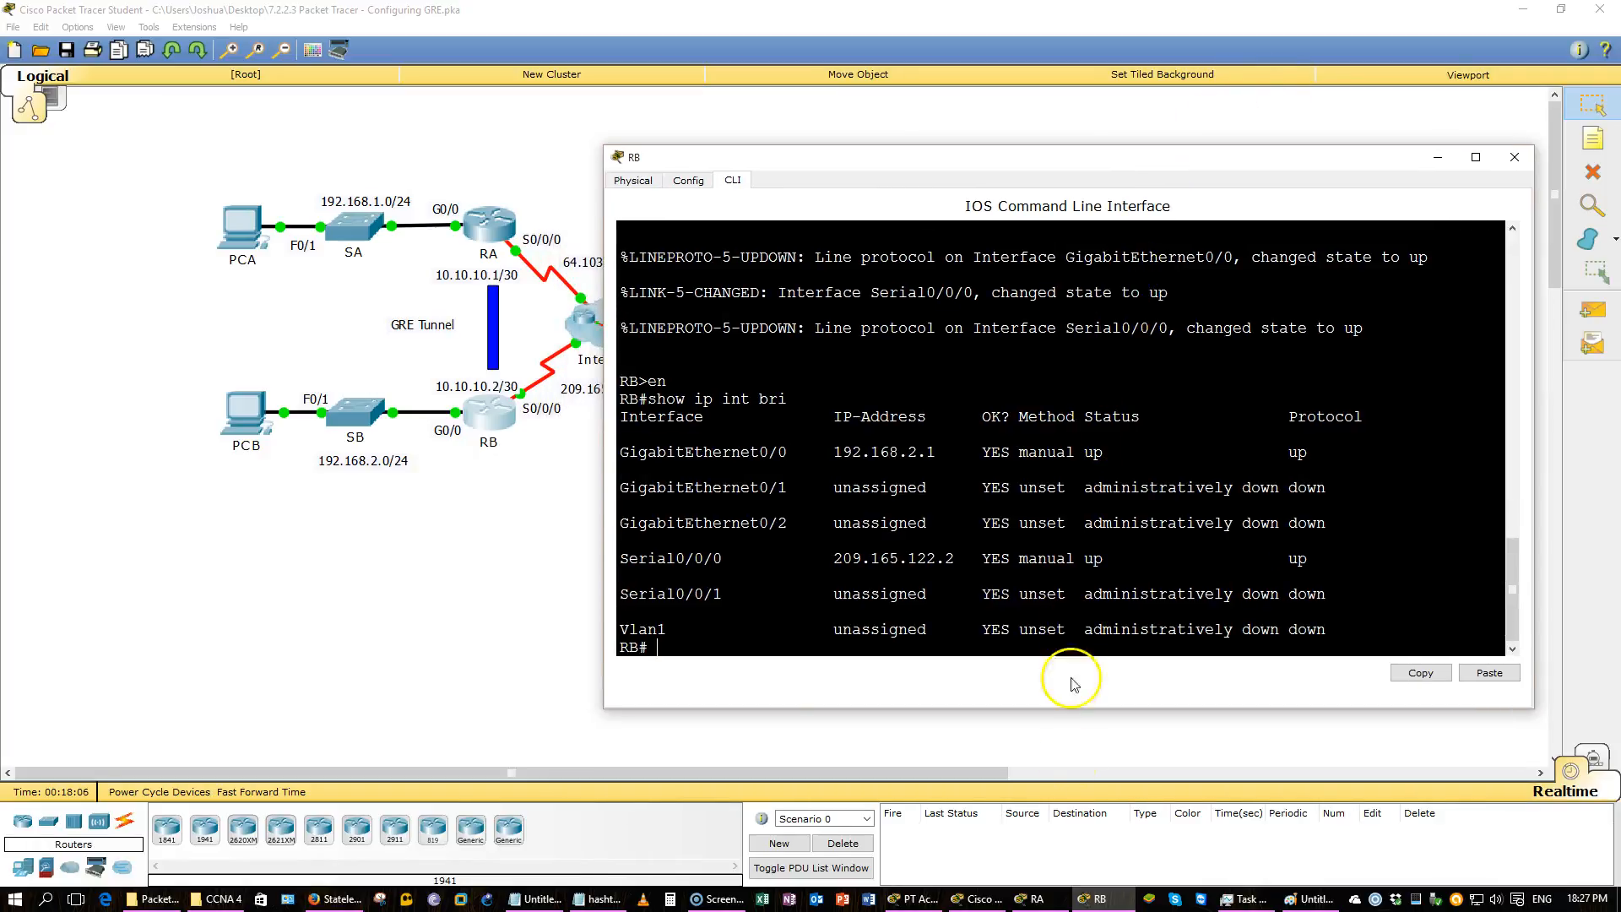
{"action": "left_click", "coordinate": [1038, 899]}
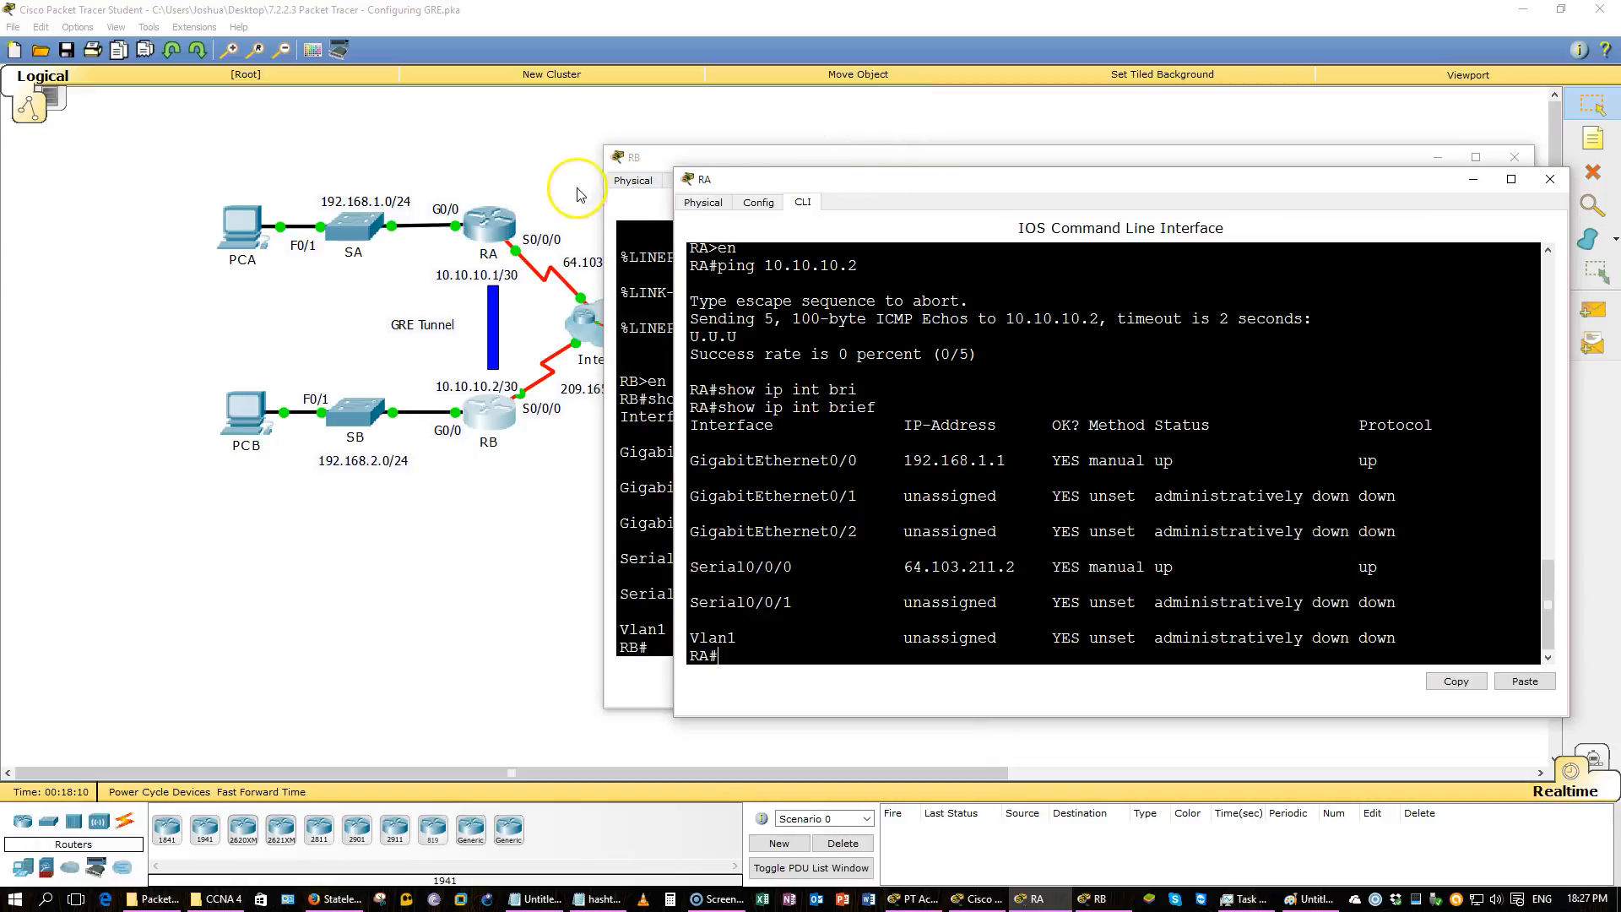
{"action": "left_click_drag", "start_coordinate": [814, 174], "coordinate": [90, 166]}
{"action": "left_click", "coordinate": [1076, 513]}
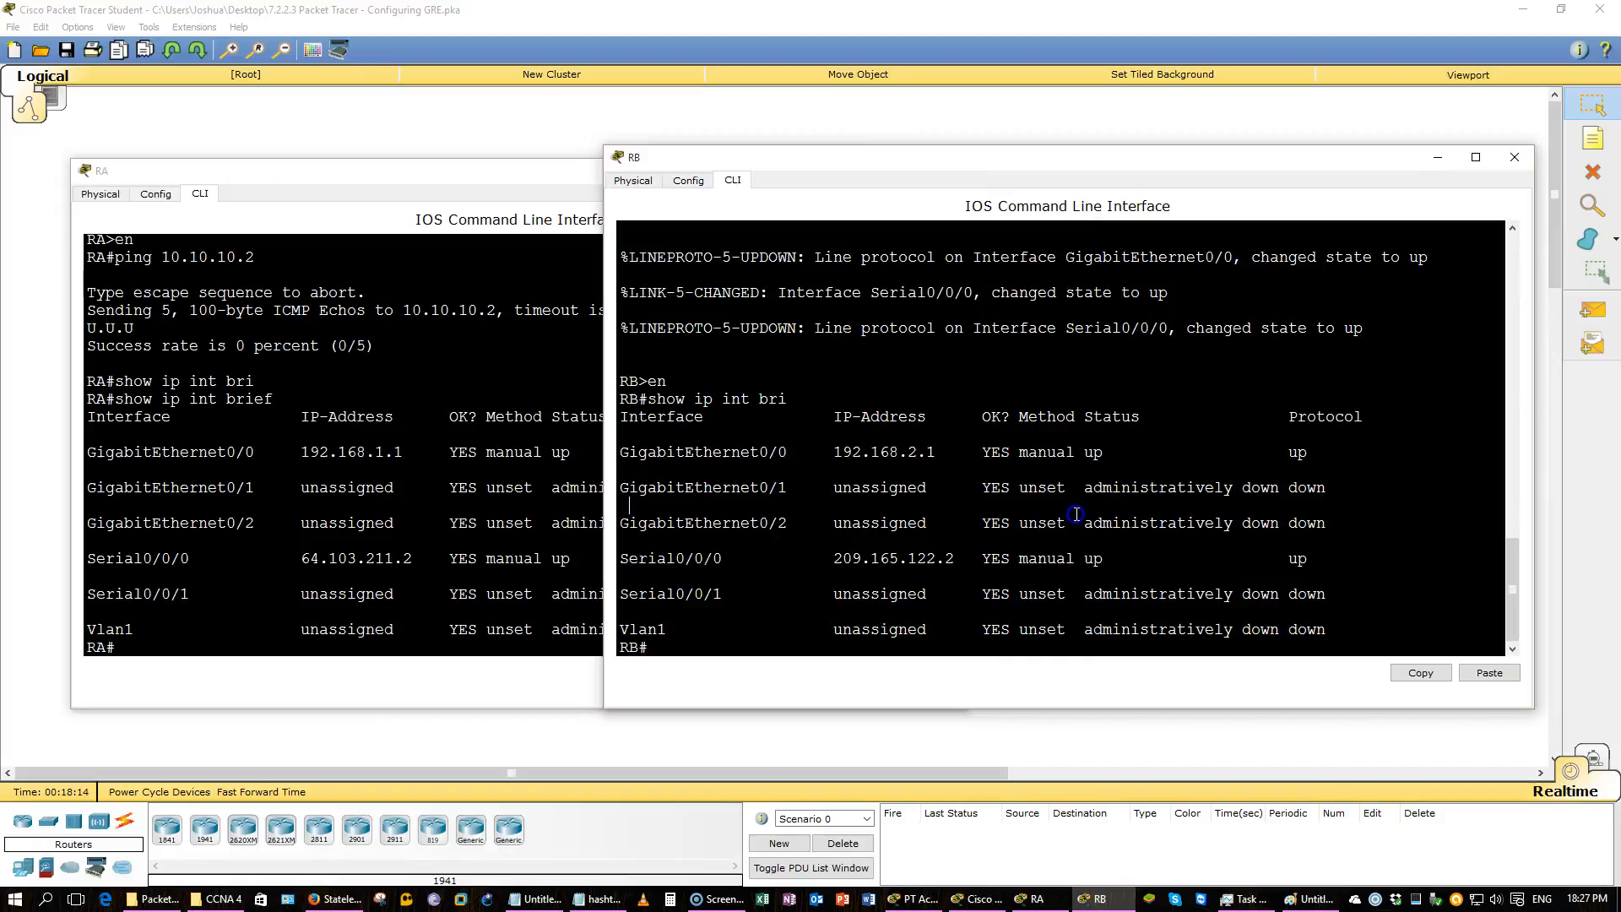
{"action": "left_click", "coordinate": [408, 466]}
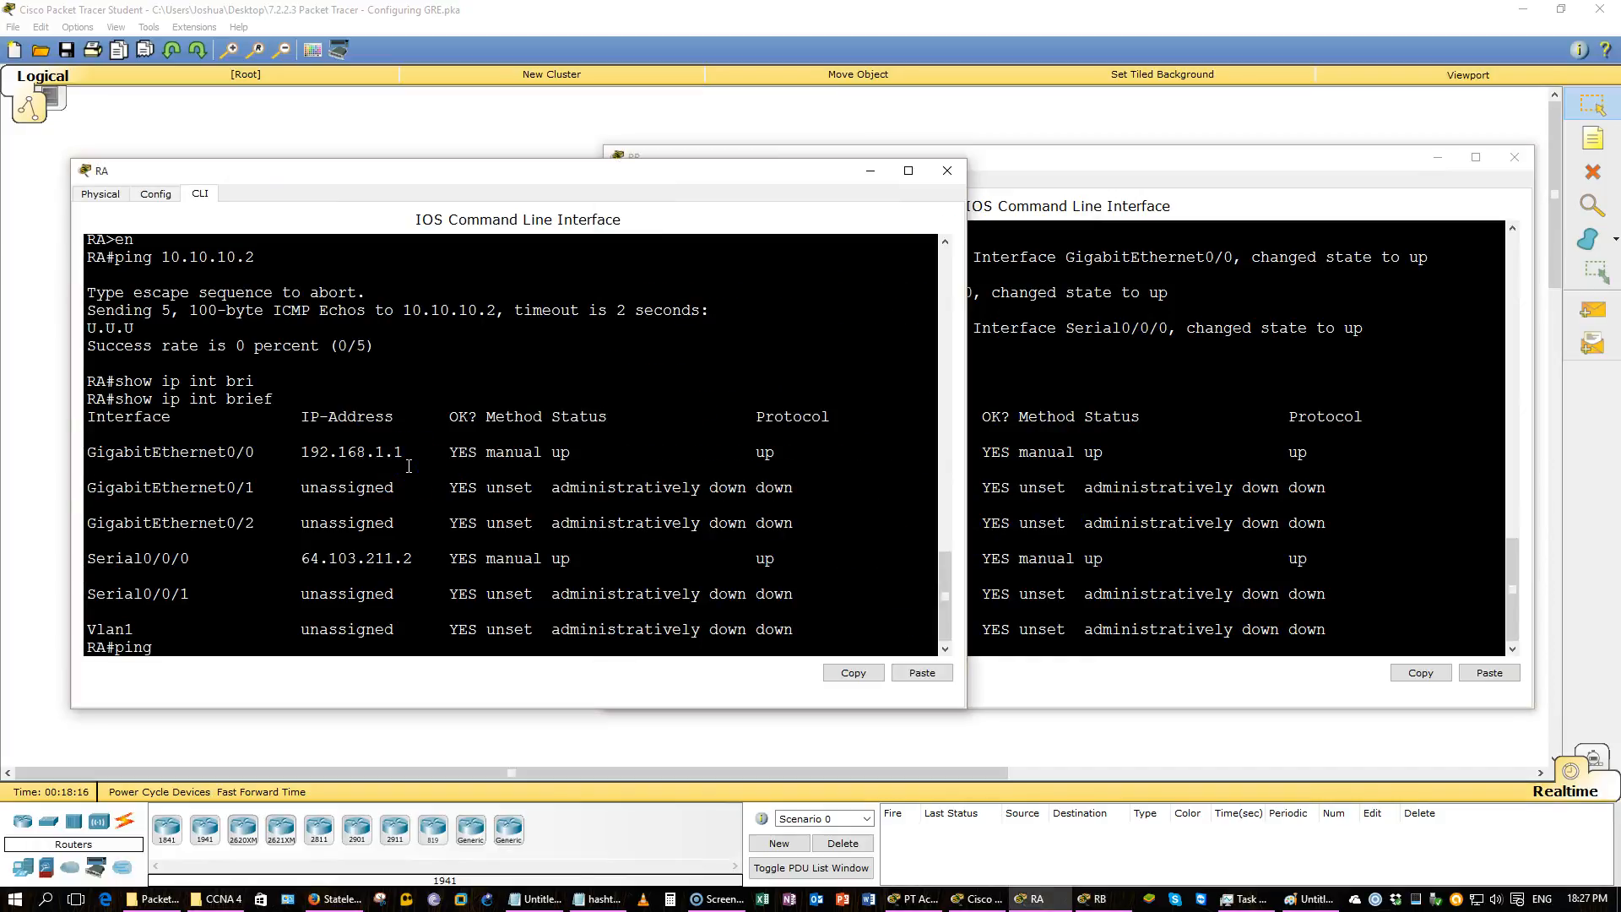
Ping RB's S0/0/0 address 209.165.122.2 from RA.
{"action": "key", "text": "alt+Tab"}
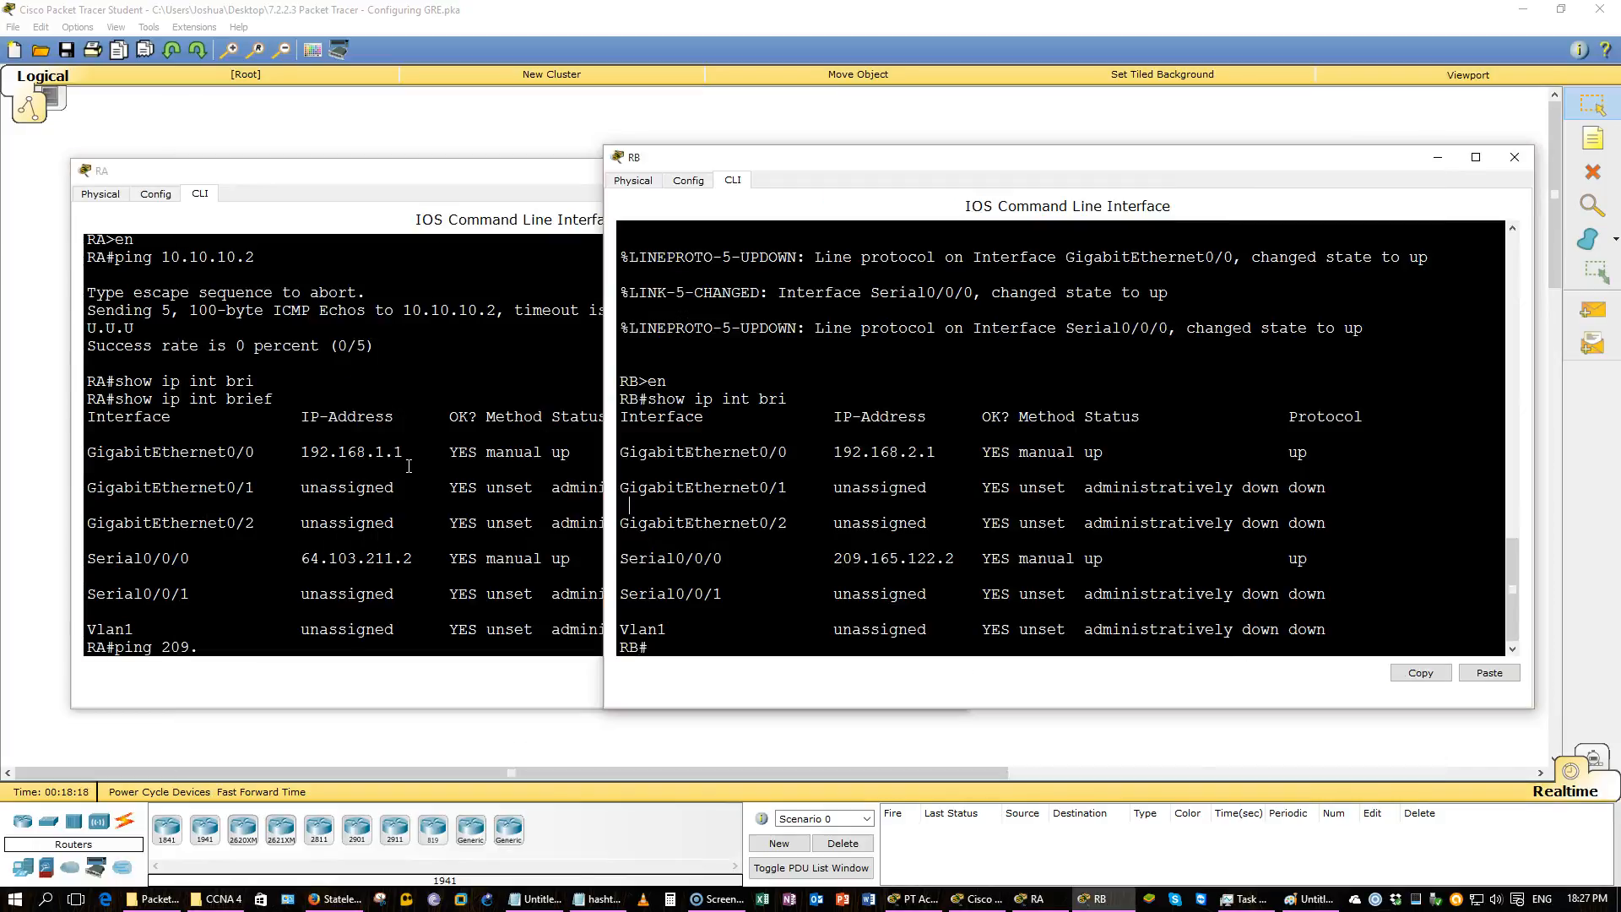
{"action": "key", "text": "alt+Tab"}
{"action": "type", "text": "165.122."}
{"action": "key", "text": "alt+Tab"}
{"action": "key", "text": "alt+Tab"}
{"action": "key", "text": "Return"}
{"action": "left_click", "coordinate": [416, 513]}
{"action": "key", "text": "ctrl+shift+6"}
{"action": "key", "text": "Up"}
{"action": "type", "text": "2"}
{"action": "key", "text": "Return"}
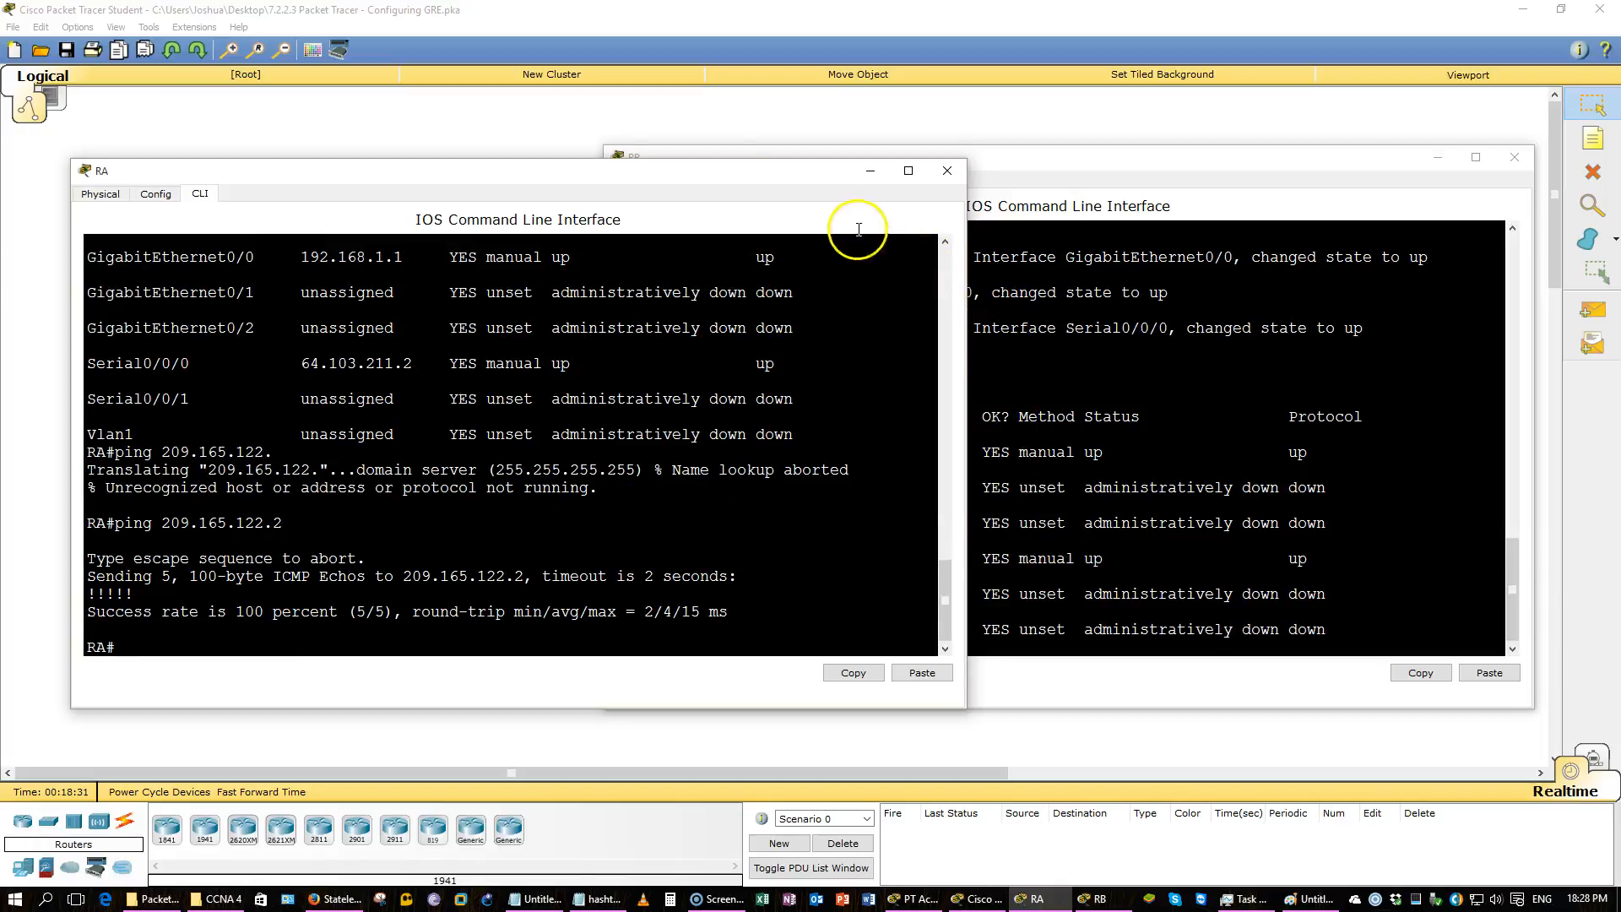
{"action": "left_click", "coordinate": [539, 127]}
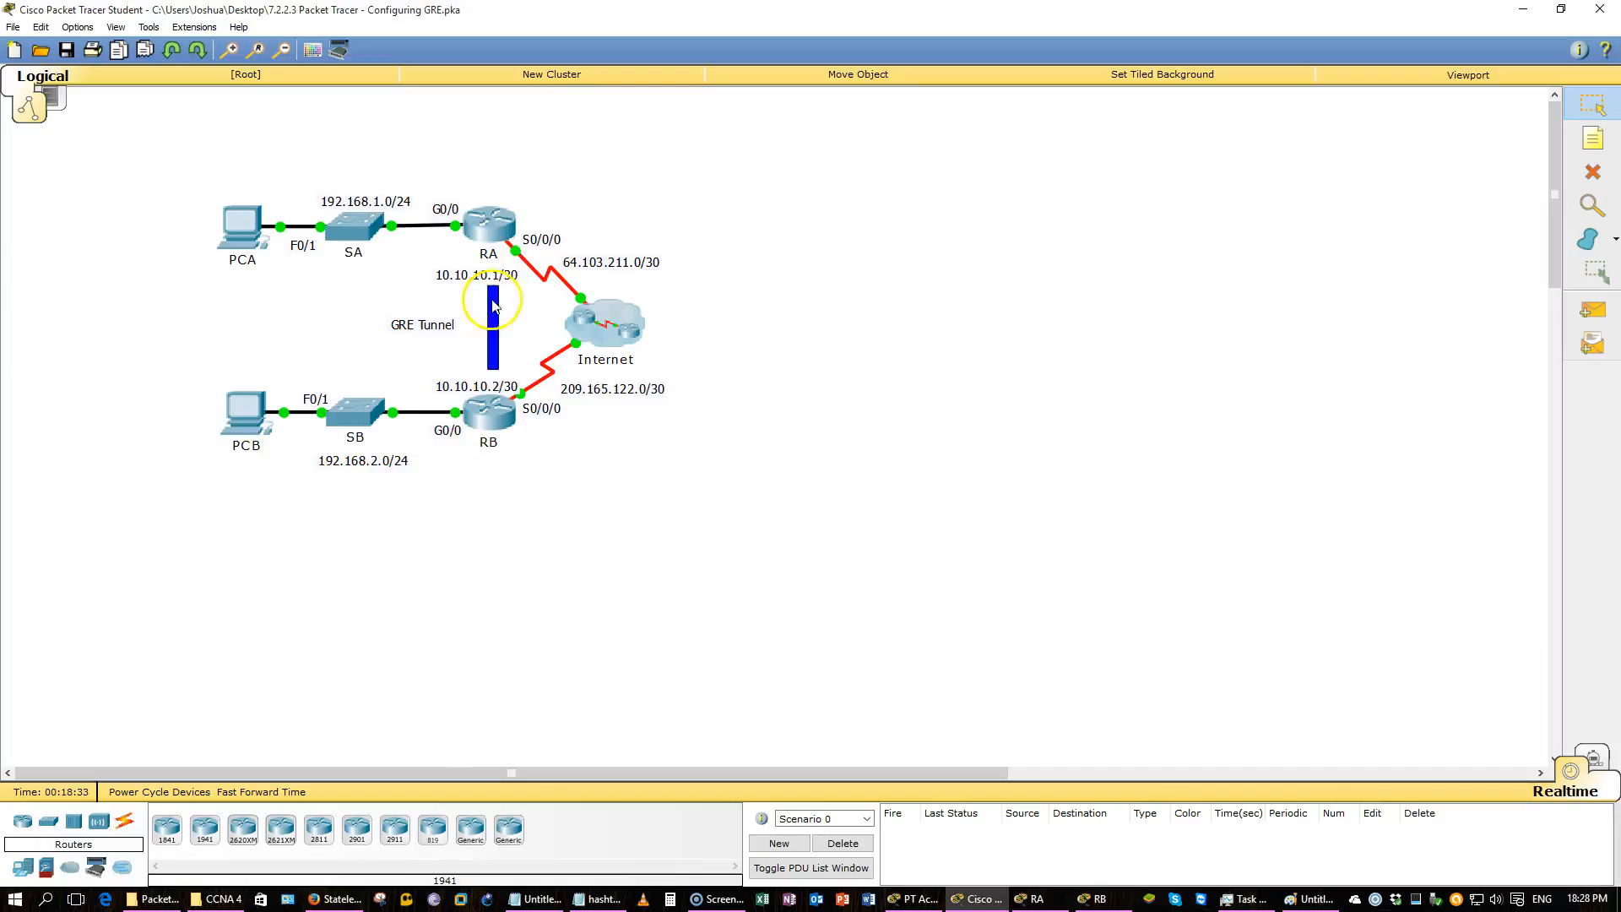
Display RA's routing protocols with show ip protocols.
{"action": "left_click_drag", "start_coordinate": [570, 440], "coordinate": [521, 222]}
{"action": "left_click", "coordinate": [511, 222]}
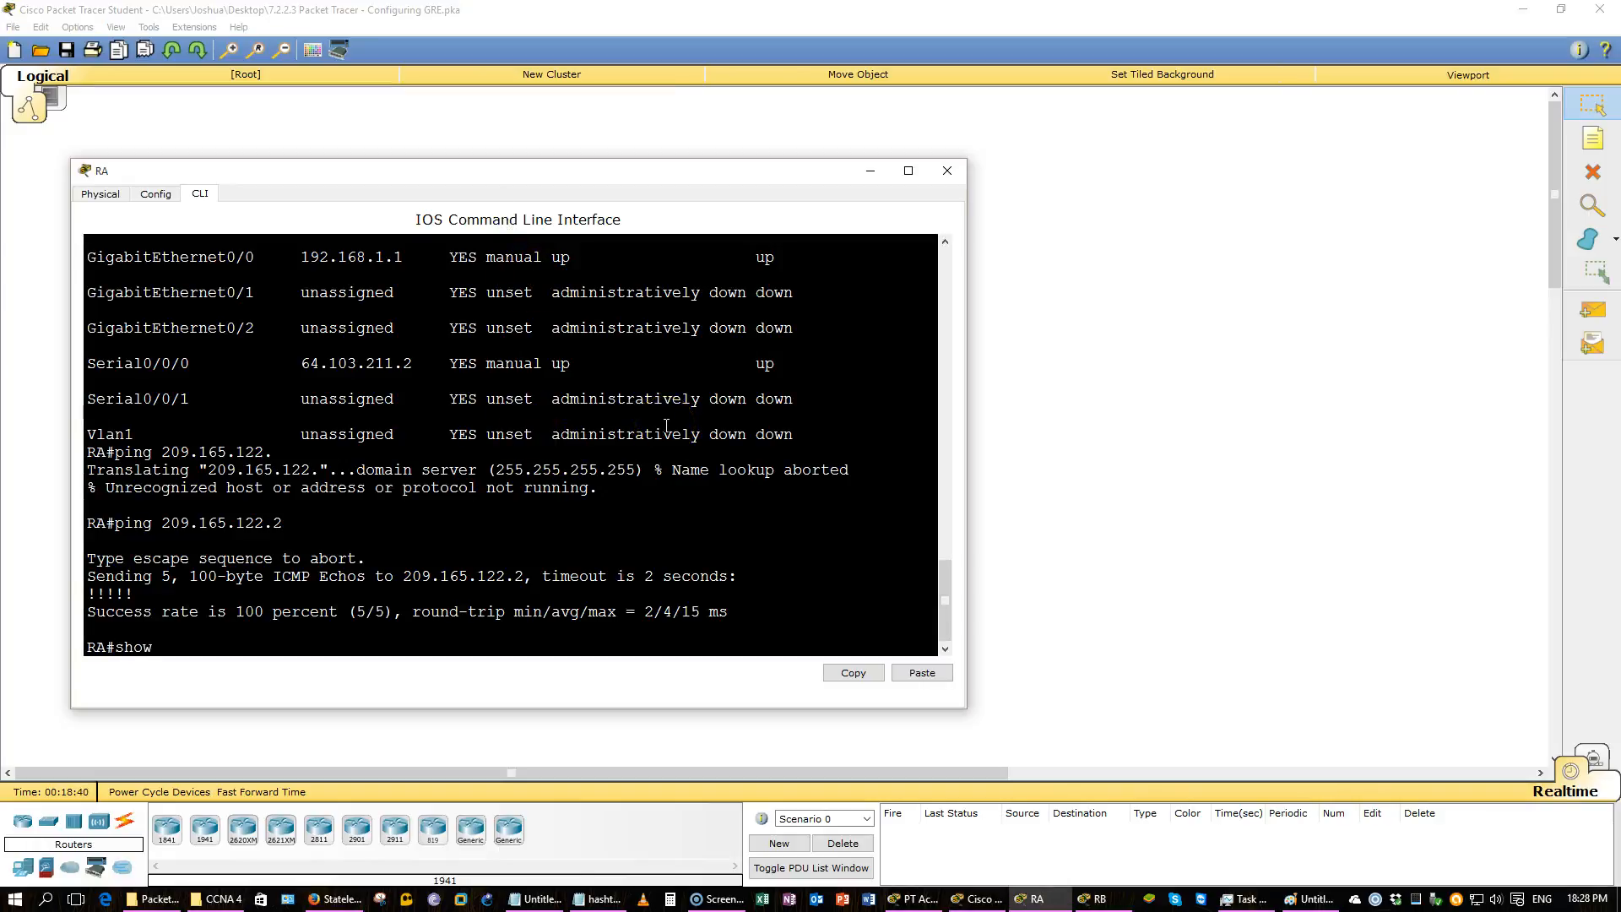
{"action": "type", "text": "show ip prot"}
{"action": "key", "text": "Tab"}
{"action": "key", "text": "Return"}
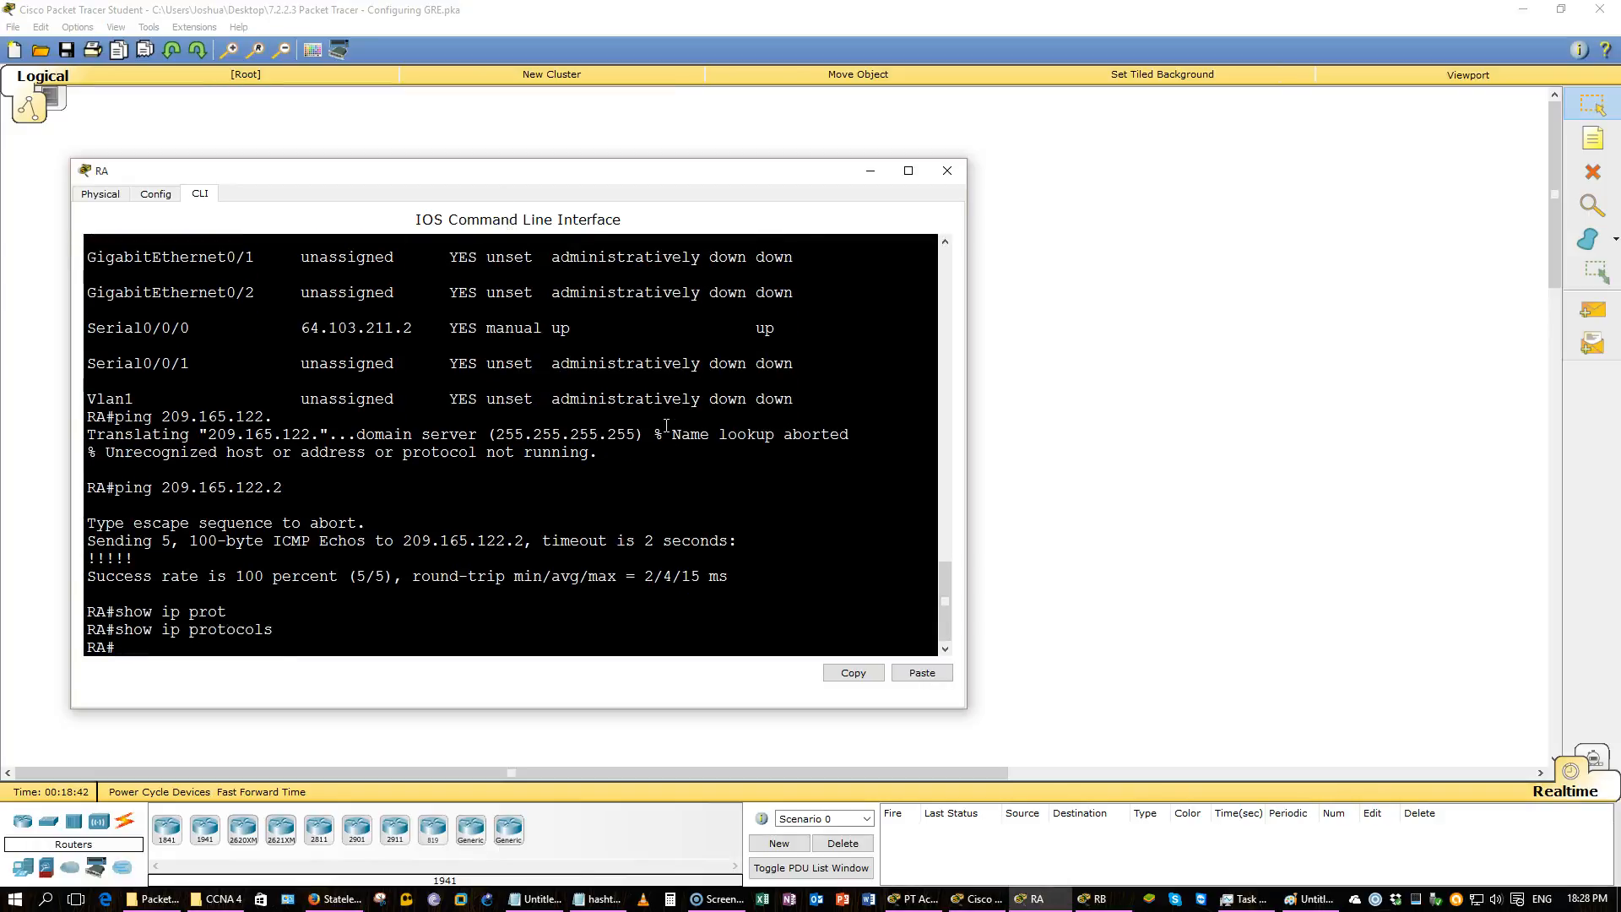
Switch to RB's command line and display its routing protocols with show ip protocols.
{"action": "left_click", "coordinate": [825, 579]}
{"action": "left_click", "coordinate": [1100, 899]}
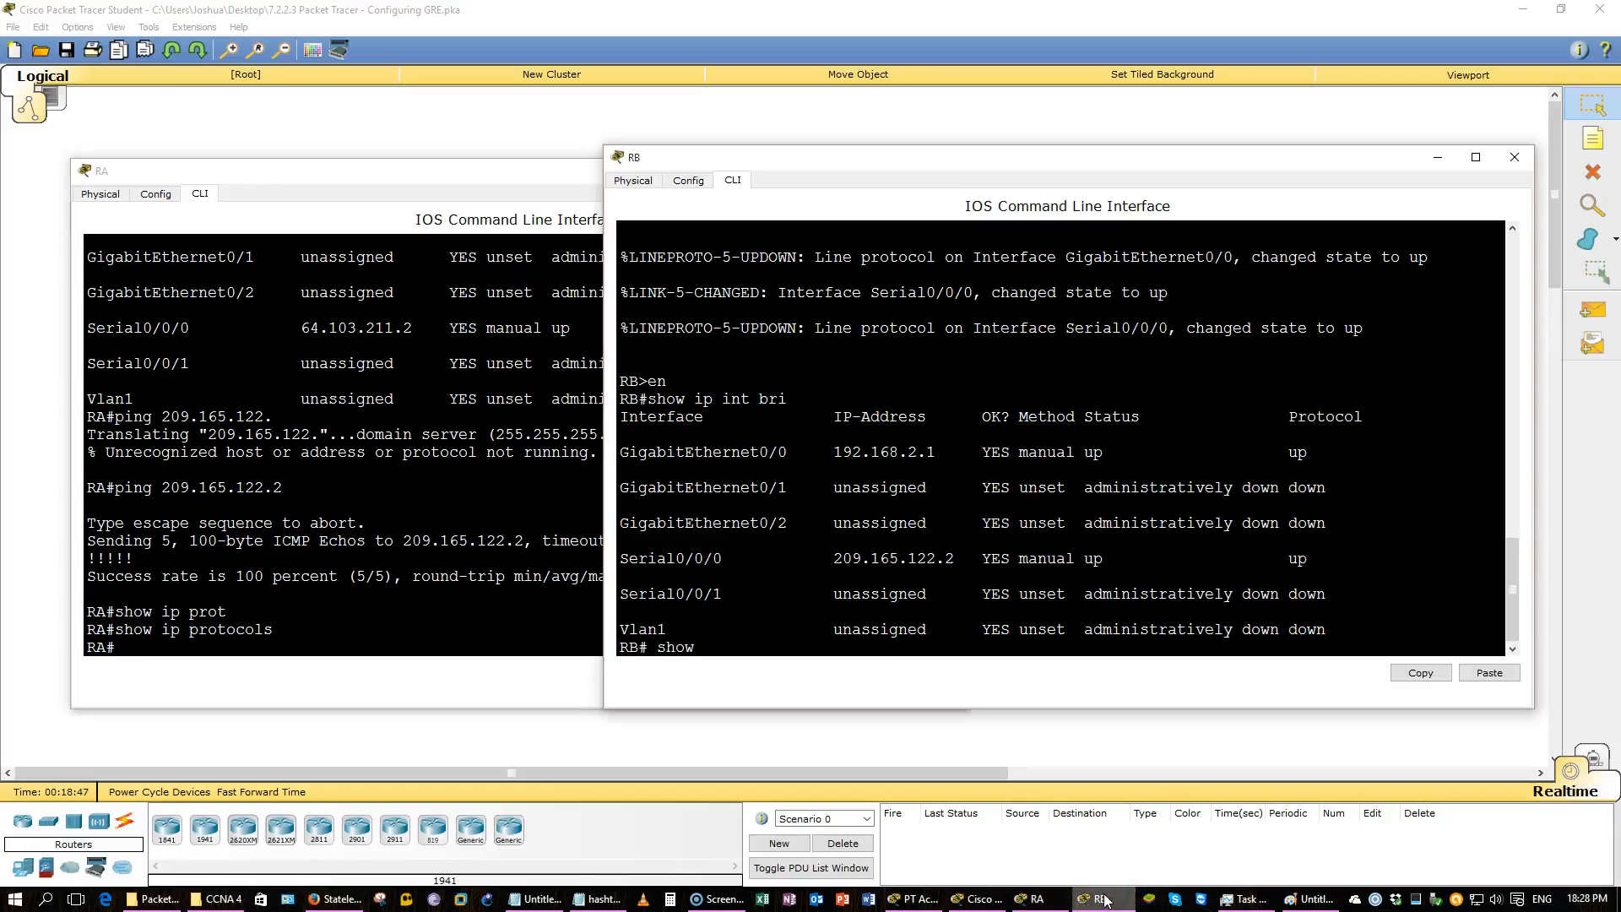
{"action": "key", "text": "Tab"}
{"action": "key", "text": "Return"}
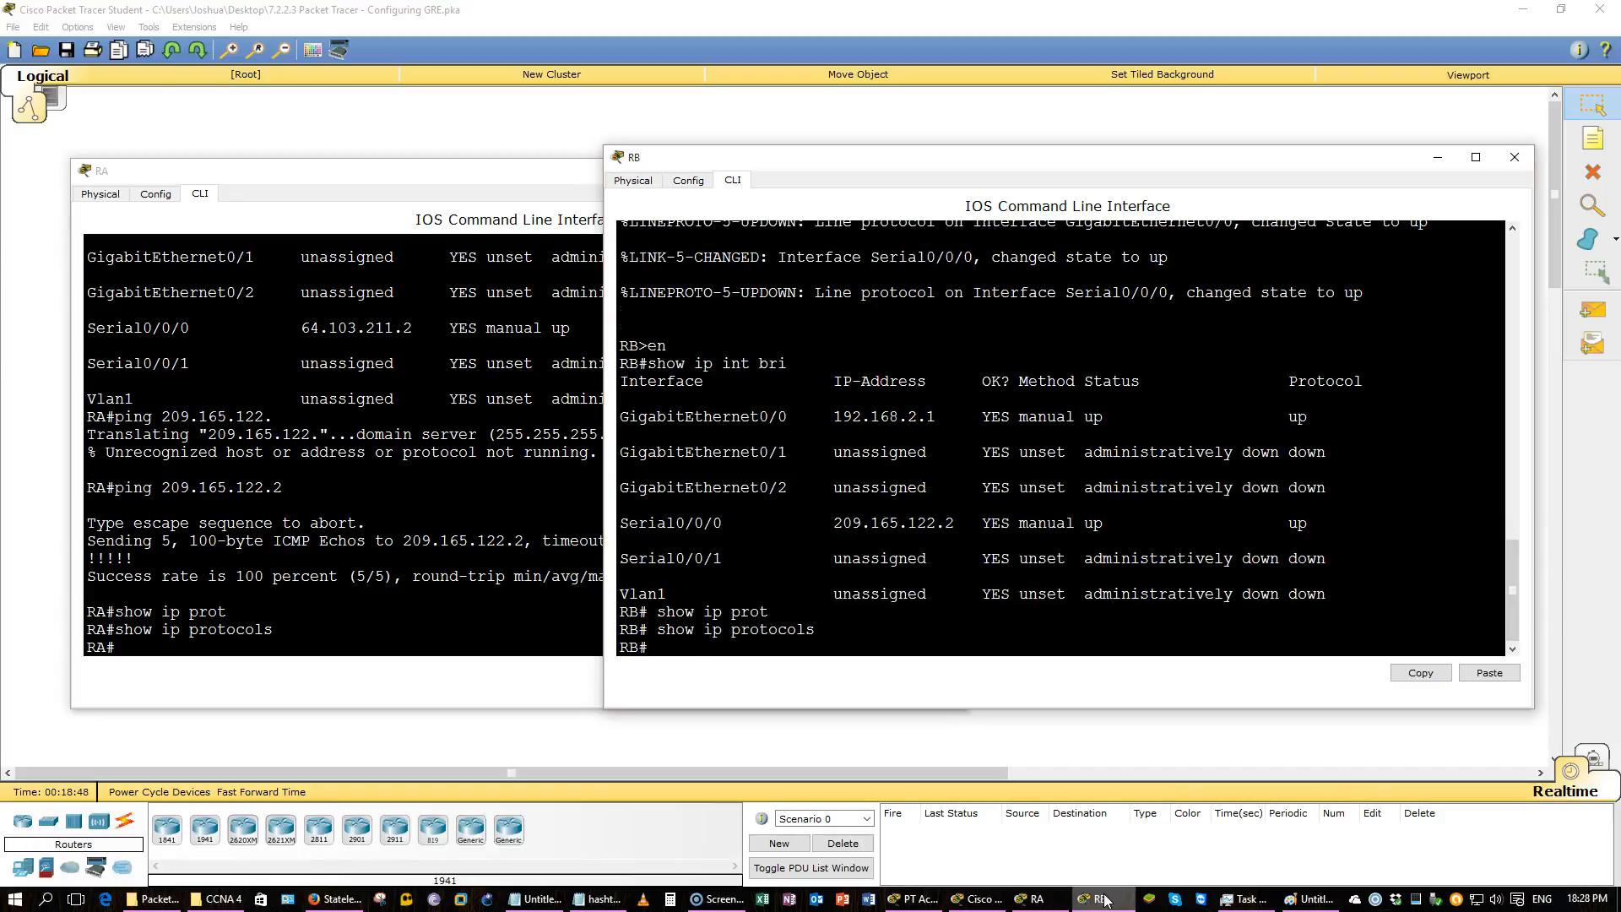
Display RB's running configuration with show run.
{"action": "type", "text": "show run"}
{"action": "key", "text": "Return"}
{"action": "key", "text": "space"}
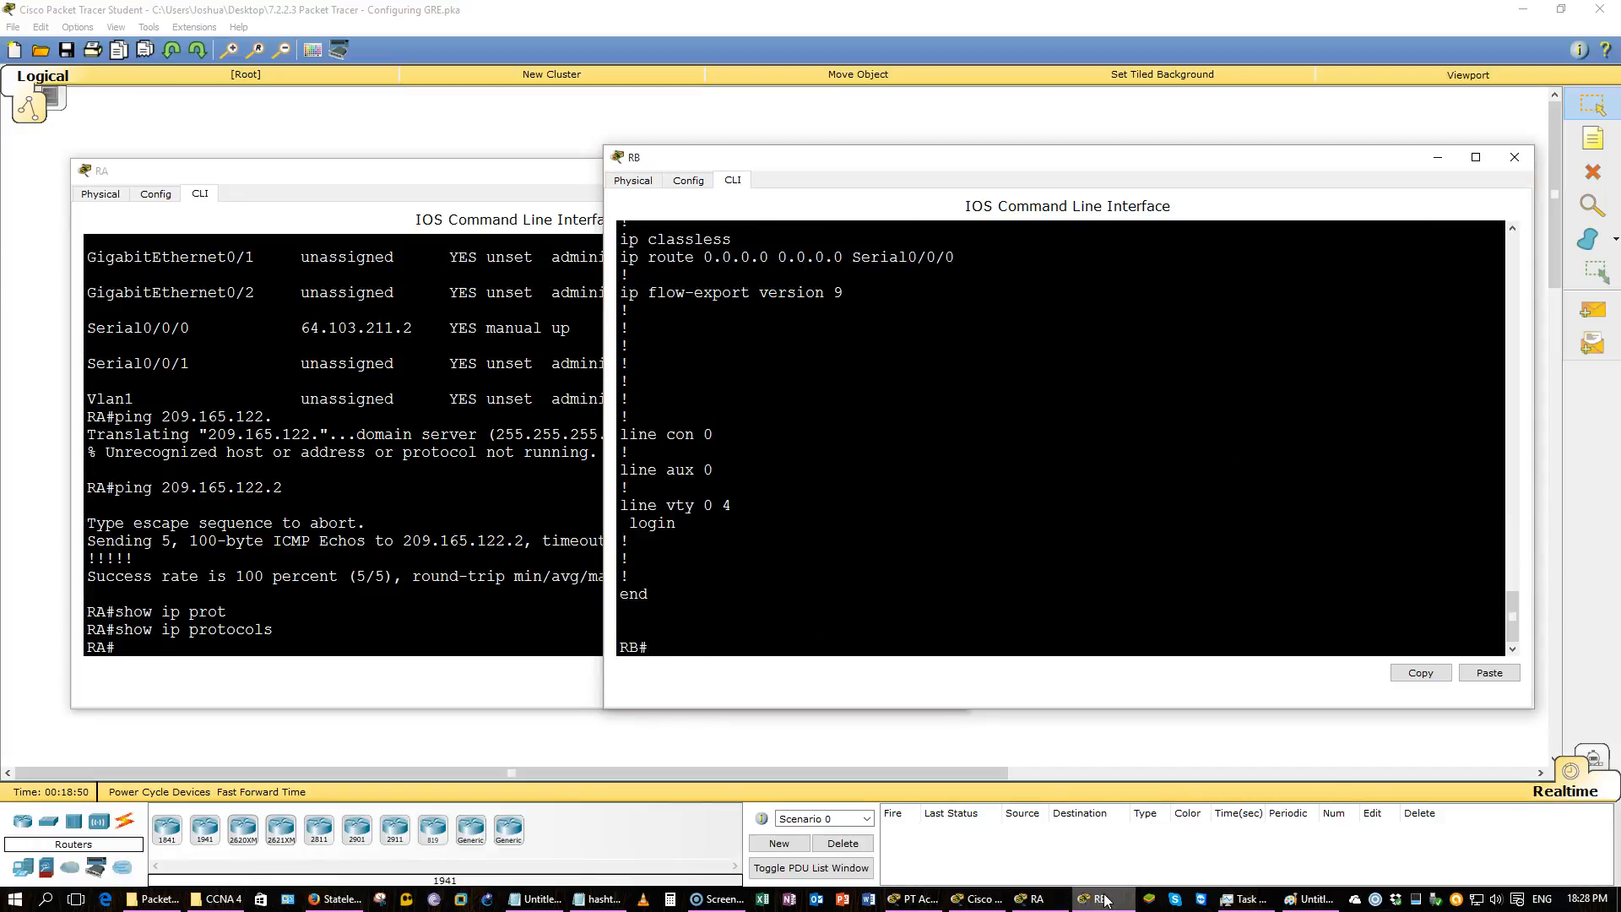
Bring RA's command line forward and page through its running configuration with show run.
{"action": "left_click", "coordinate": [365, 776]}
{"action": "left_click_drag", "start_coordinate": [962, 257], "coordinate": [621, 258]}
{"action": "left_click", "coordinate": [583, 320]}
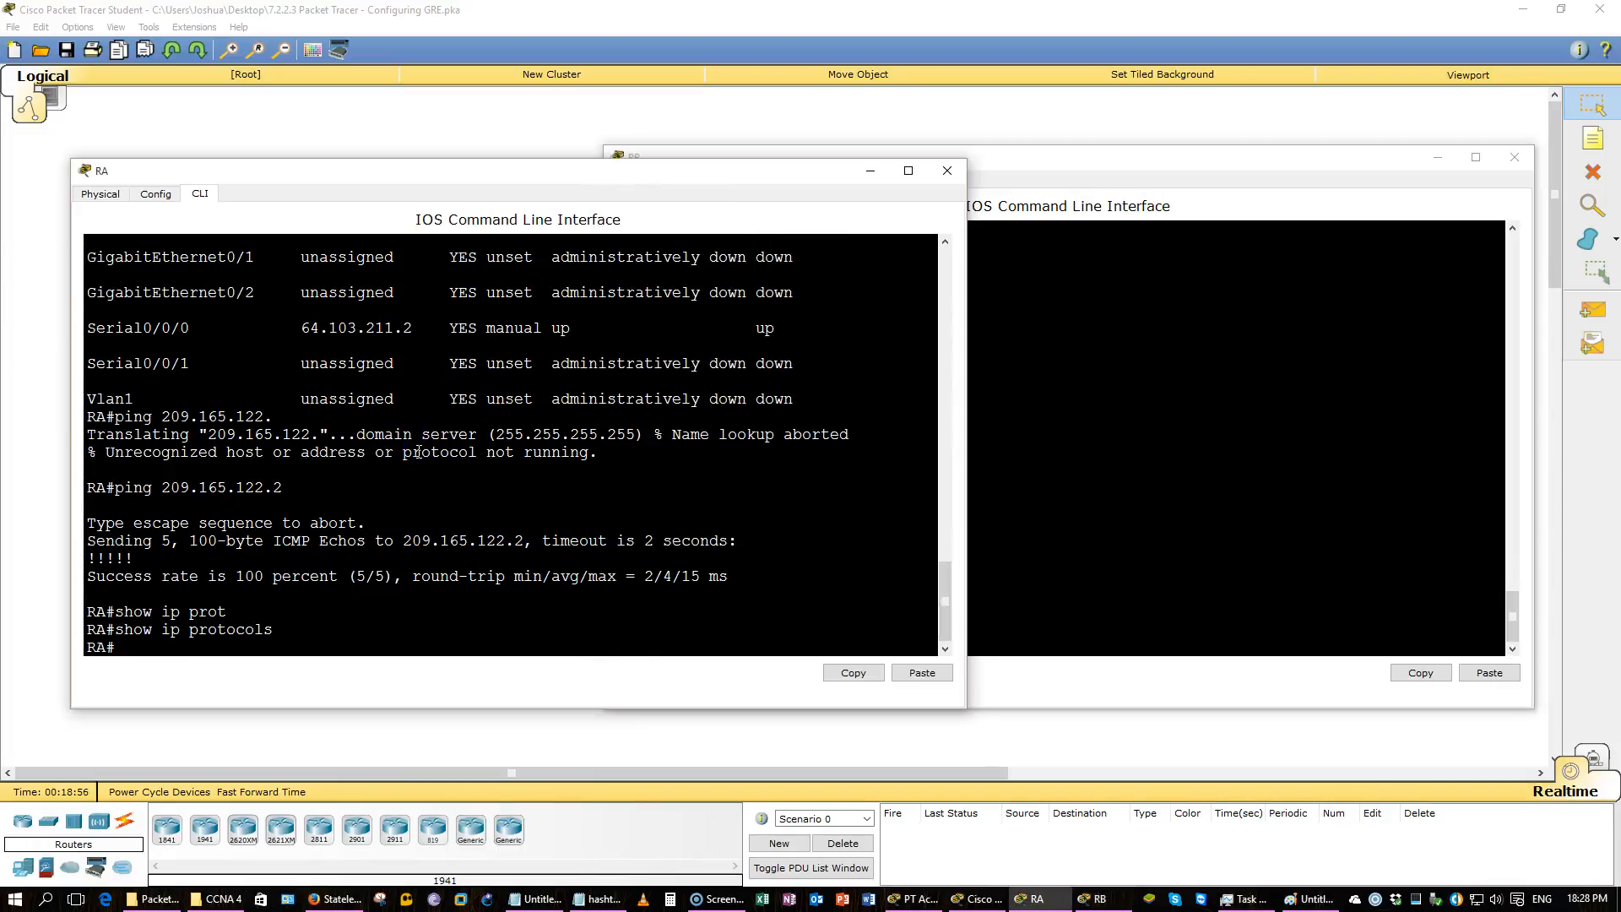
{"action": "type", "text": "show run"}
{"action": "key", "text": "Return"}
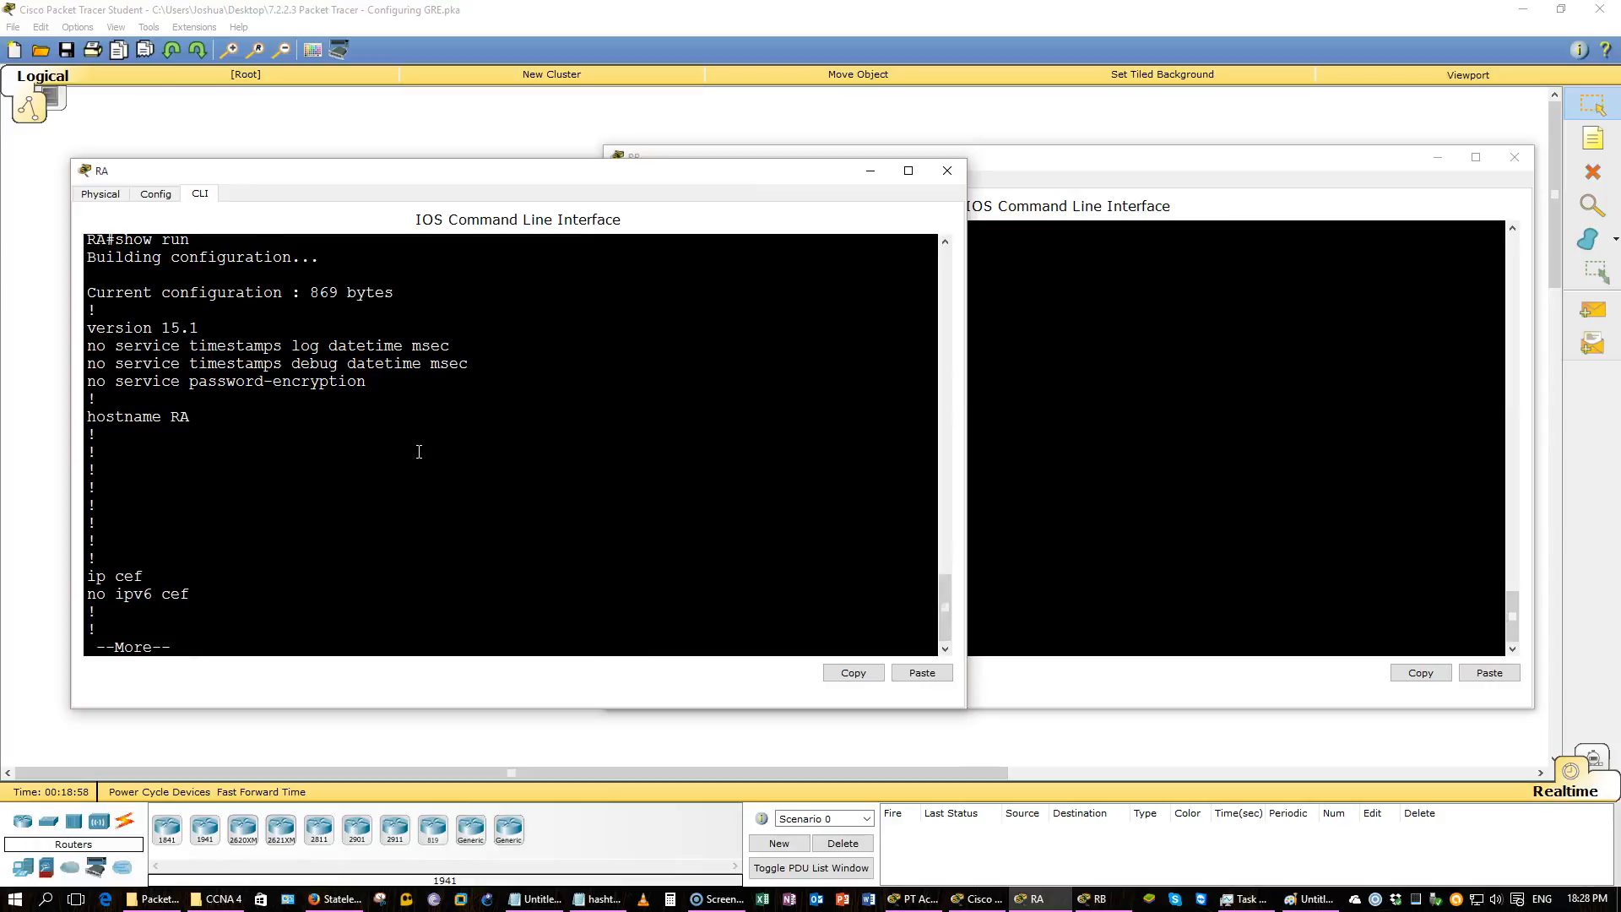
{"action": "key", "text": "space"}
{"action": "key", "text": "space"}
{"action": "key", "text": "space"}
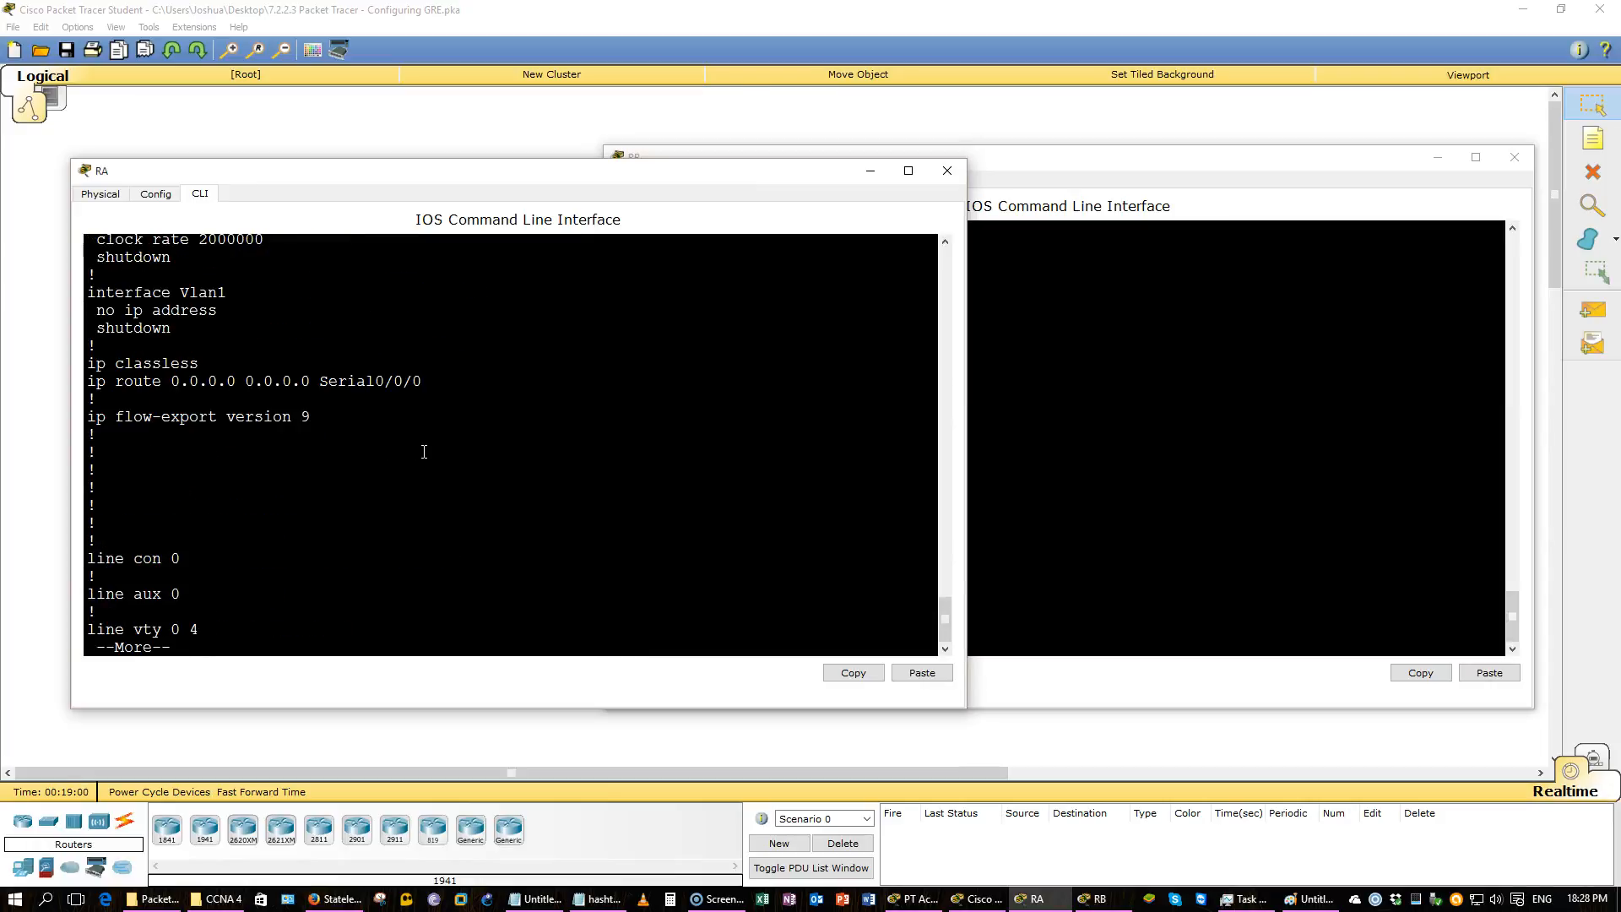
Highlight the default static route line in RA's running configuration.
{"action": "left_click_drag", "start_coordinate": [431, 385], "coordinate": [96, 381]}
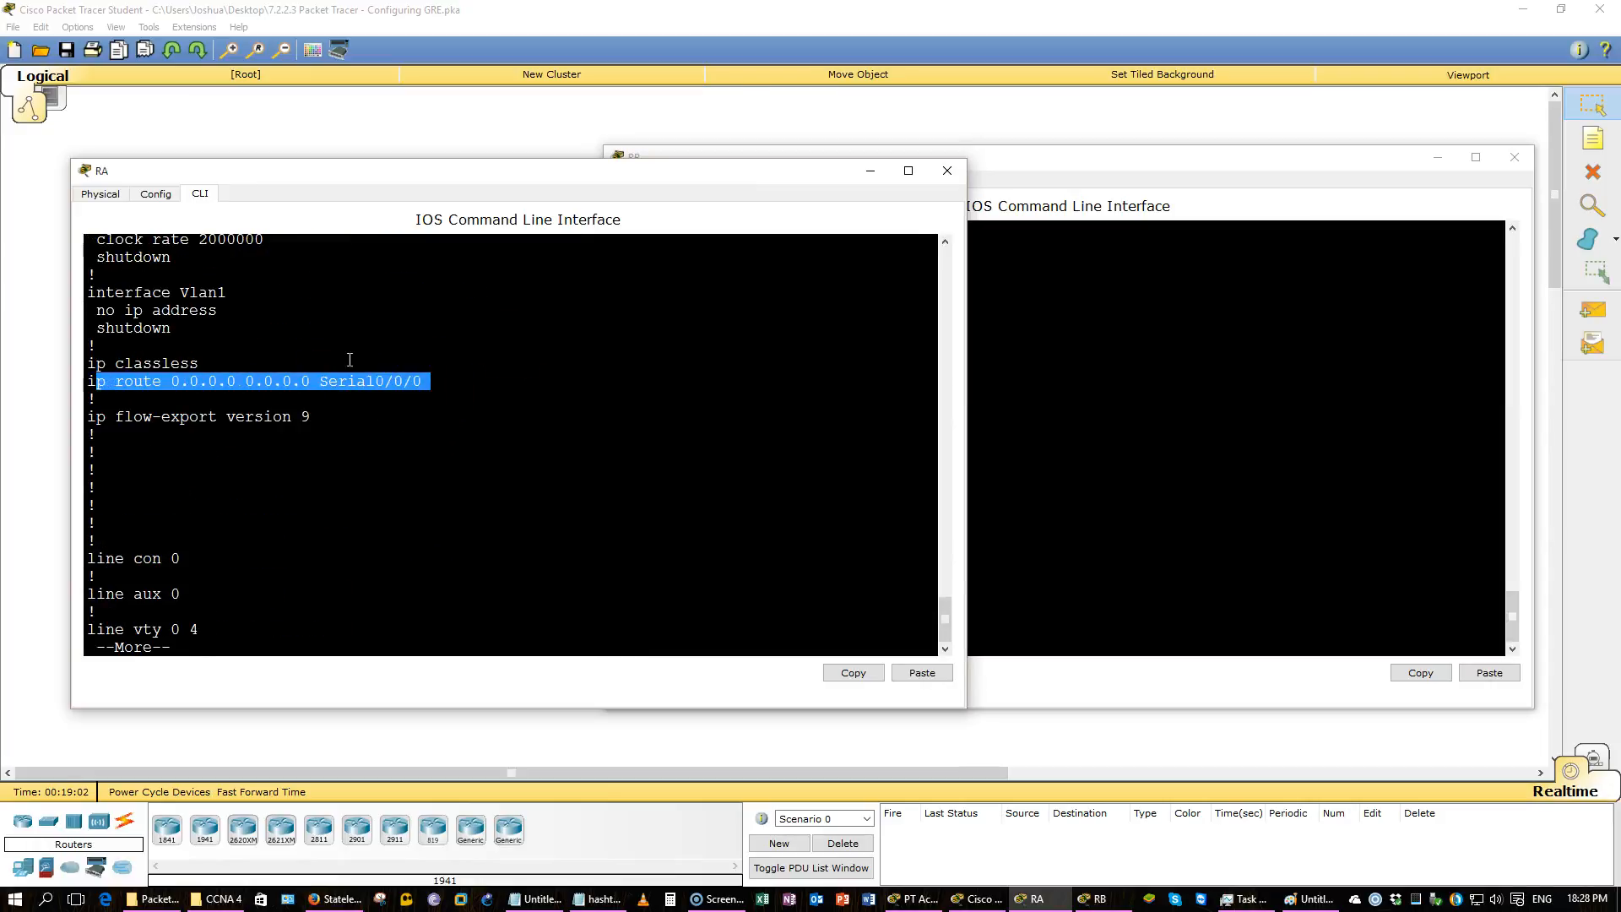
{"action": "left_click", "coordinate": [988, 126]}
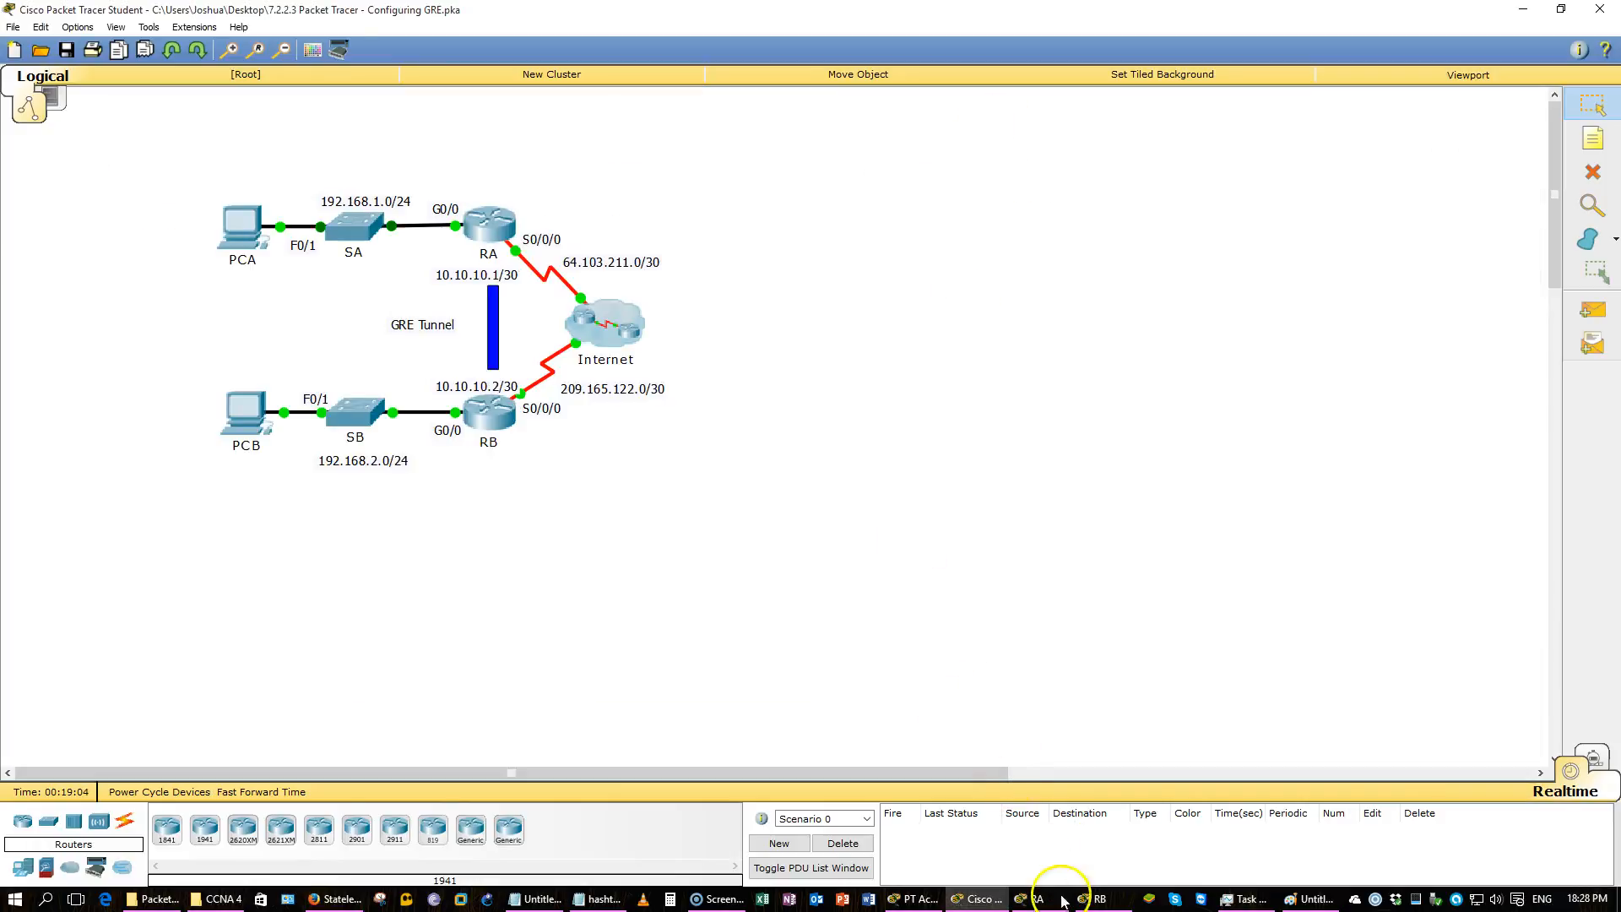
{"action": "left_click", "coordinate": [1035, 898]}
{"action": "left_click", "coordinate": [1096, 898]}
{"action": "left_click", "coordinate": [459, 553]}
{"action": "left_click_drag", "start_coordinate": [436, 382], "coordinate": [347, 372]}
{"action": "left_click_drag", "start_coordinate": [228, 374], "coordinate": [224, 381]}
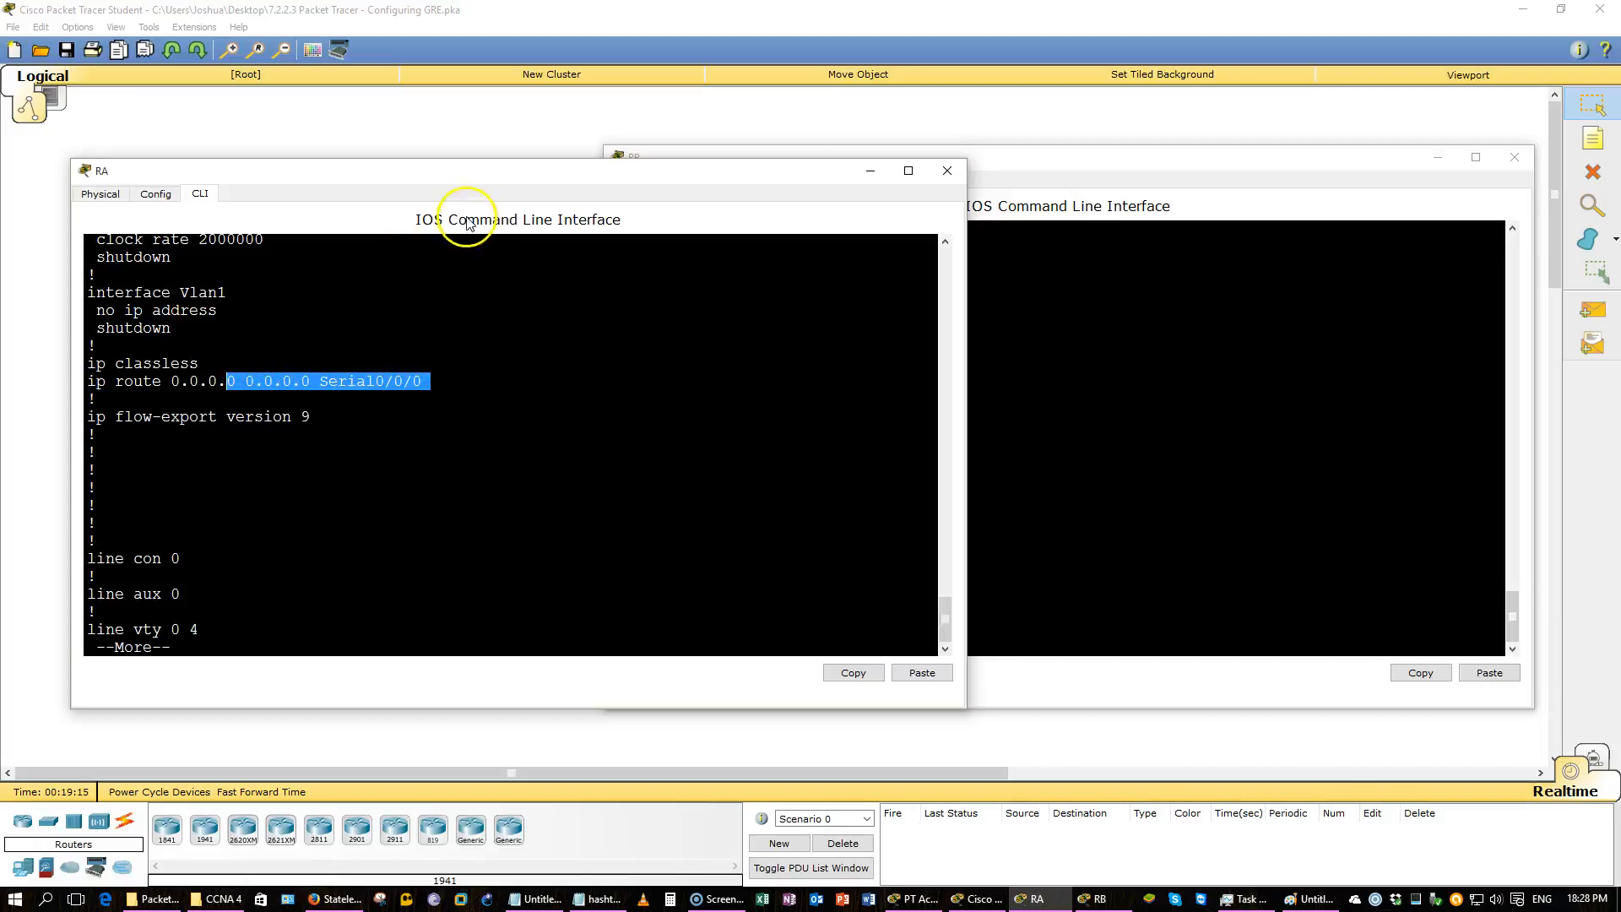
Review the activity instructions and switch back to RB's command line.
{"action": "left_click", "coordinate": [1003, 728]}
{"action": "left_click", "coordinate": [915, 900]}
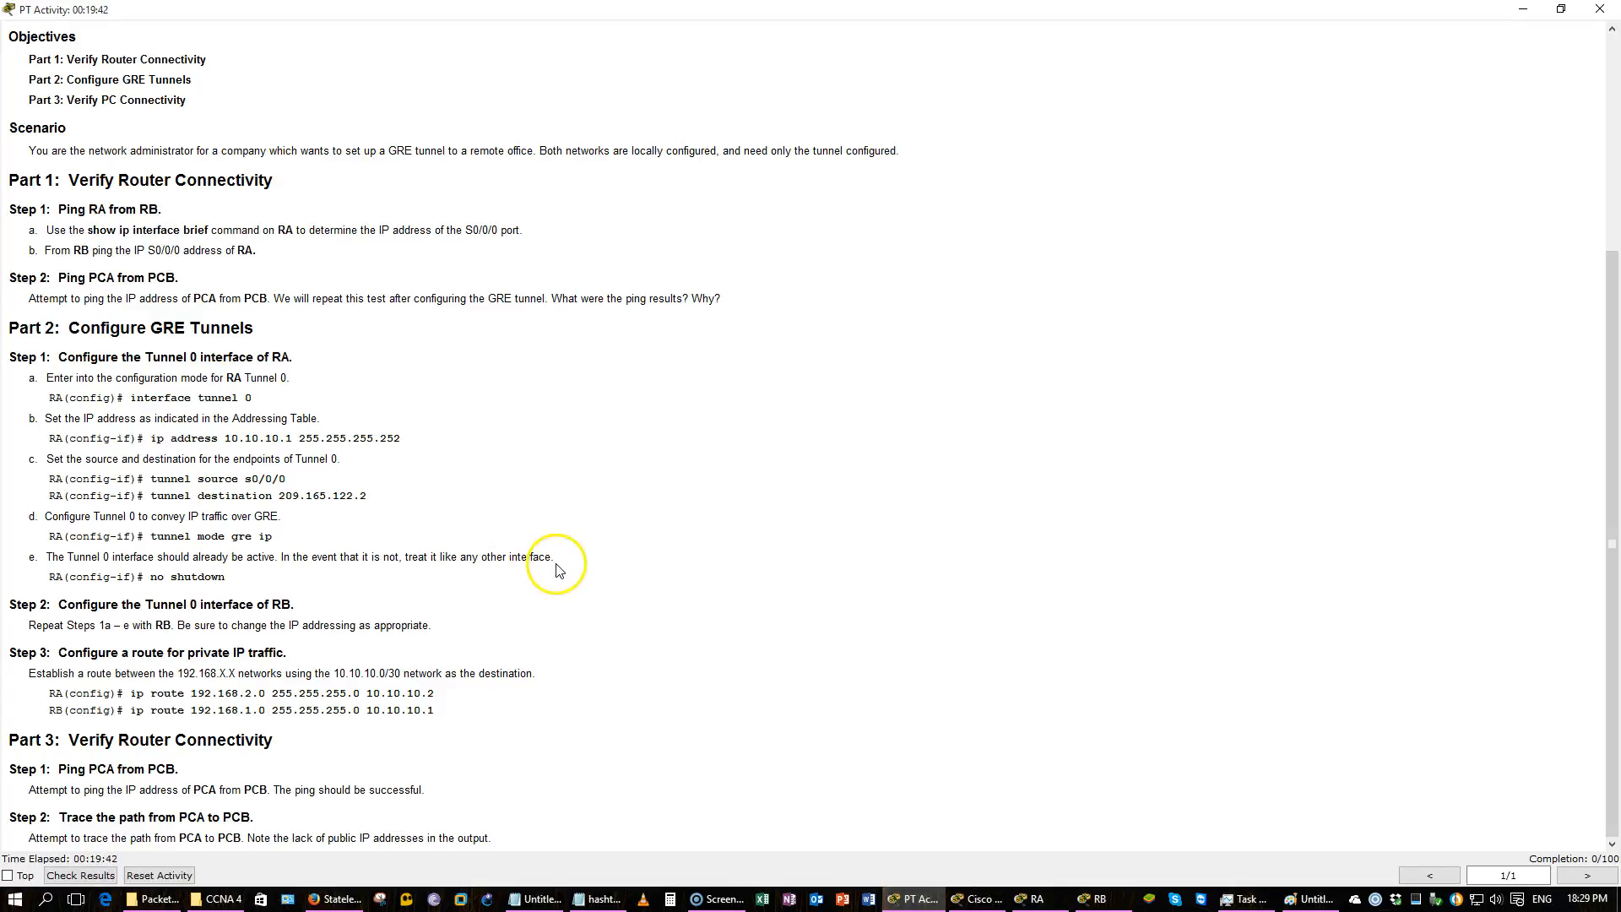
{"action": "left_click", "coordinate": [1061, 903]}
{"action": "left_click", "coordinate": [1098, 898]}
{"action": "left_click", "coordinate": [1127, 492]}
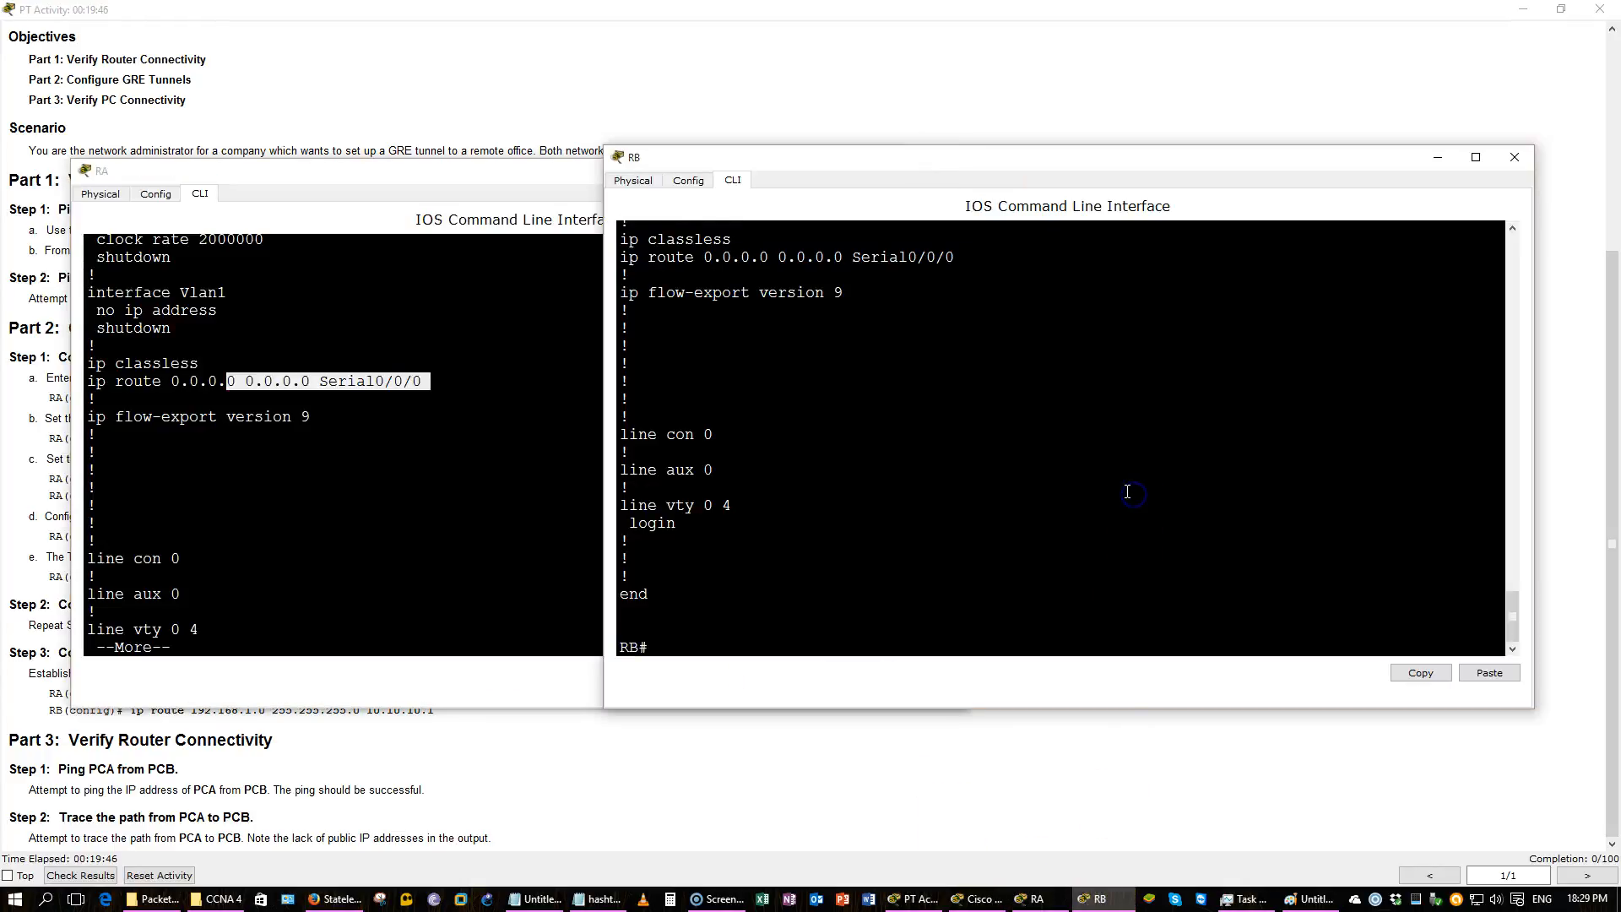
Re-run show ip protocols and show ip int brief on RB from command history.
{"action": "key", "text": "Up"}
{"action": "key", "text": "Up"}
{"action": "key", "text": "Return"}
{"action": "left_click", "coordinate": [1133, 487]}
{"action": "key", "text": "Up"}
{"action": "key", "text": "Up"}
{"action": "key", "text": "Down"}
{"action": "key", "text": "Up"}
{"action": "key", "text": "Return"}
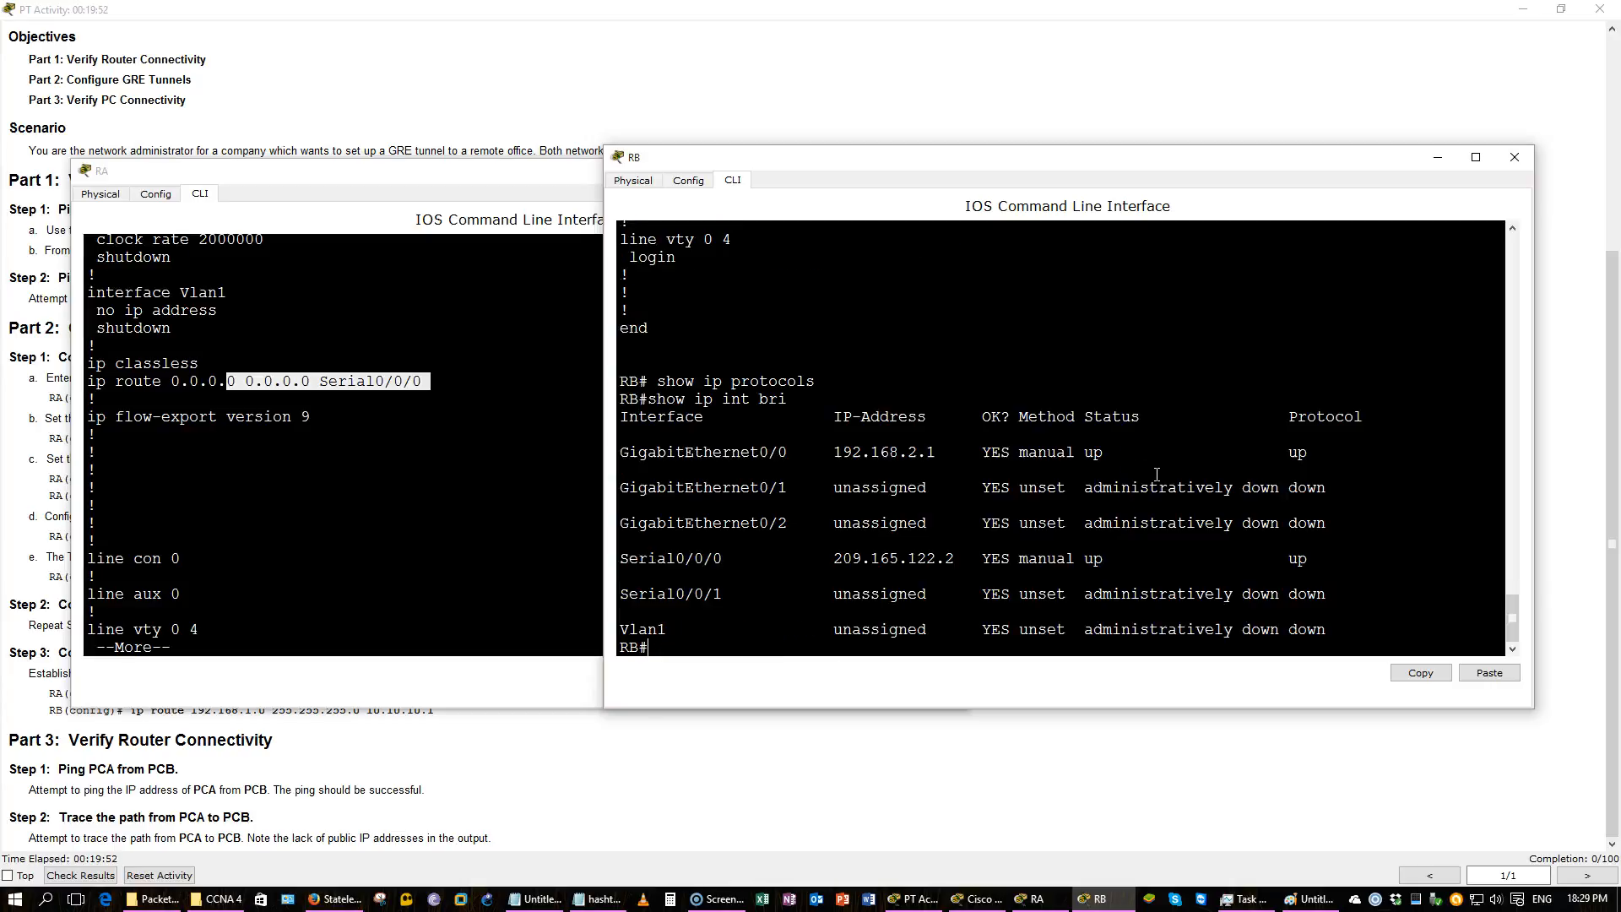
Re-run show ip protocols and show ip int brief on RA from command history.
{"action": "left_click", "coordinate": [283, 458]}
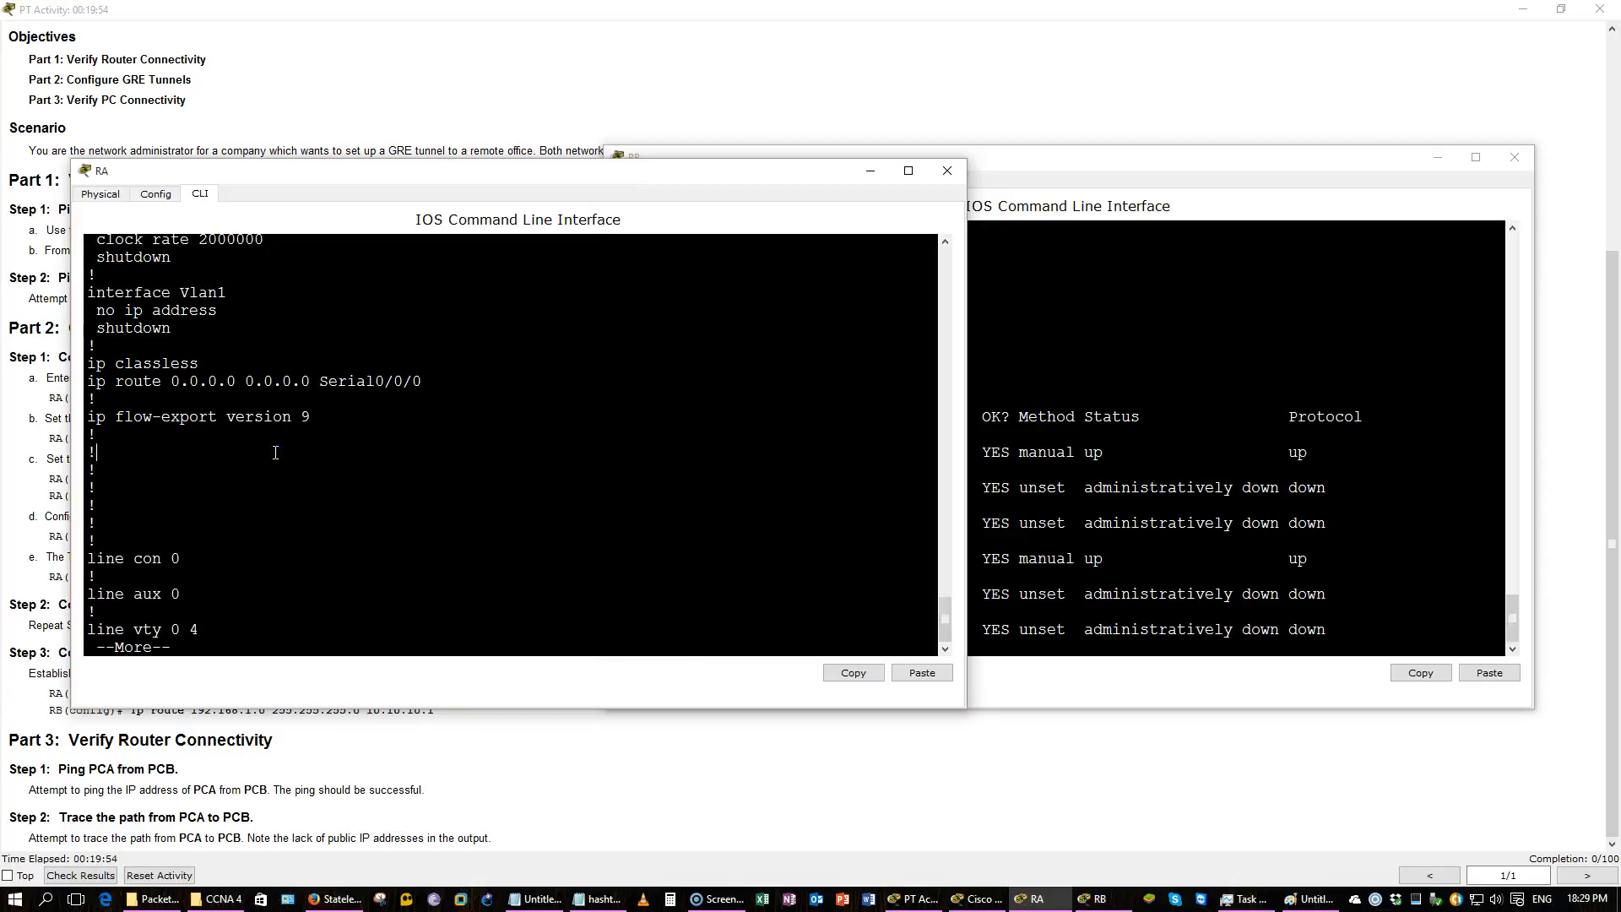
{"action": "key", "text": "Up"}
{"action": "key", "text": "Up"}
{"action": "key", "text": "Up"}
{"action": "key", "text": "Up"}
{"action": "key", "text": "Down"}
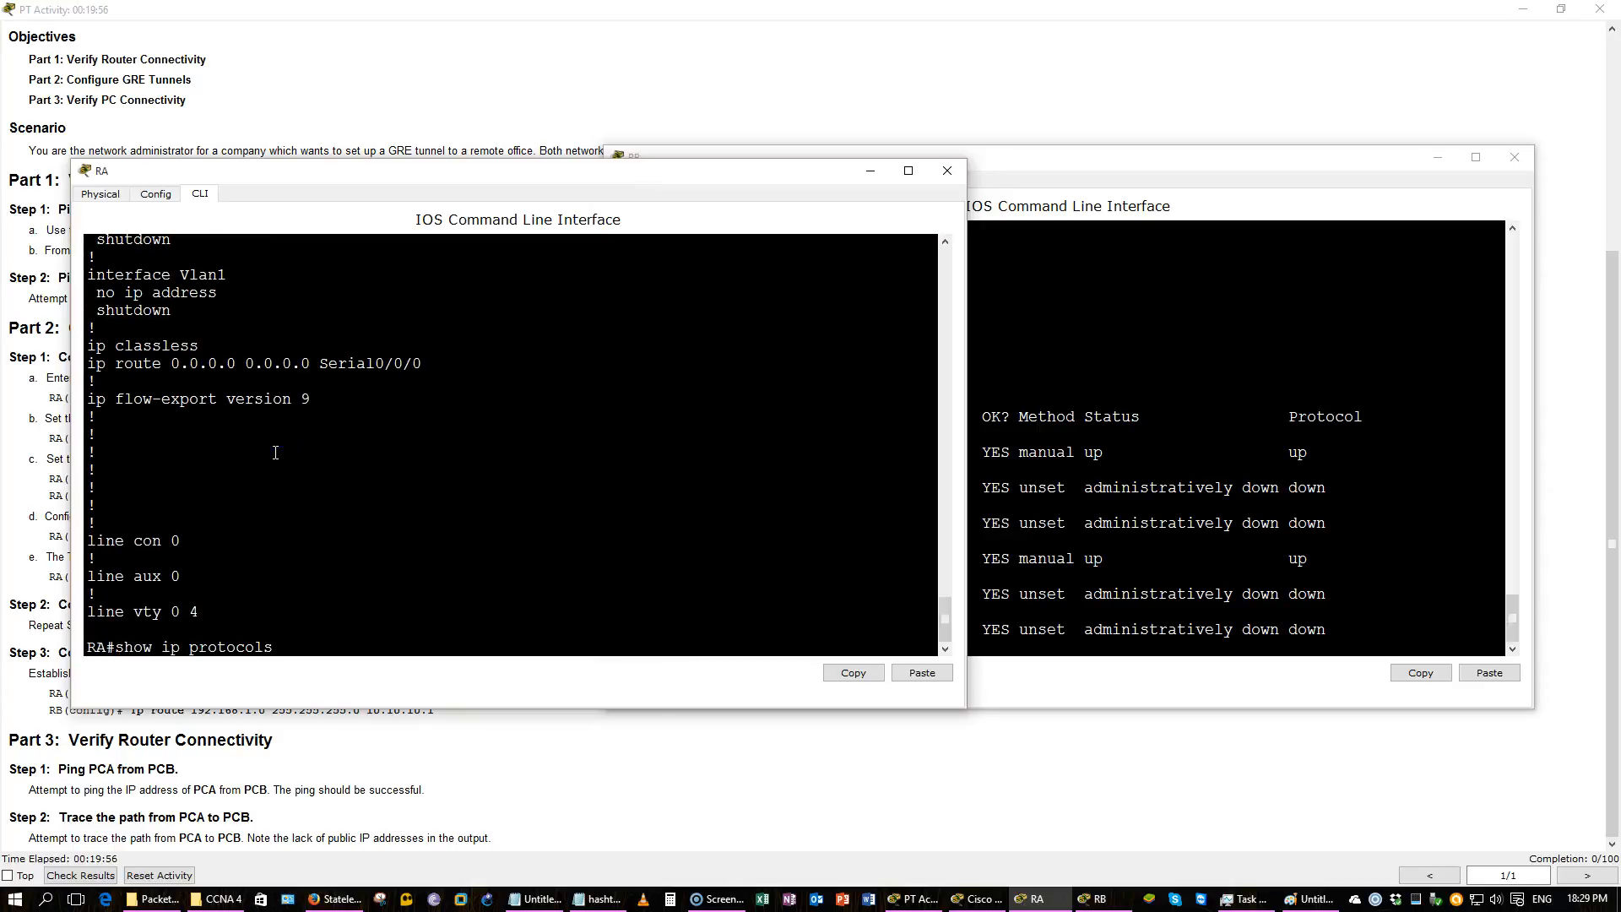
{"action": "key", "text": "Return"}
{"action": "key", "text": "Up"}
{"action": "key", "text": "Up"}
{"action": "key", "text": "Up"}
{"action": "key", "text": "Up"}
{"action": "key", "text": "Up"}
{"action": "key", "text": "Down"}
{"action": "key", "text": "Return"}
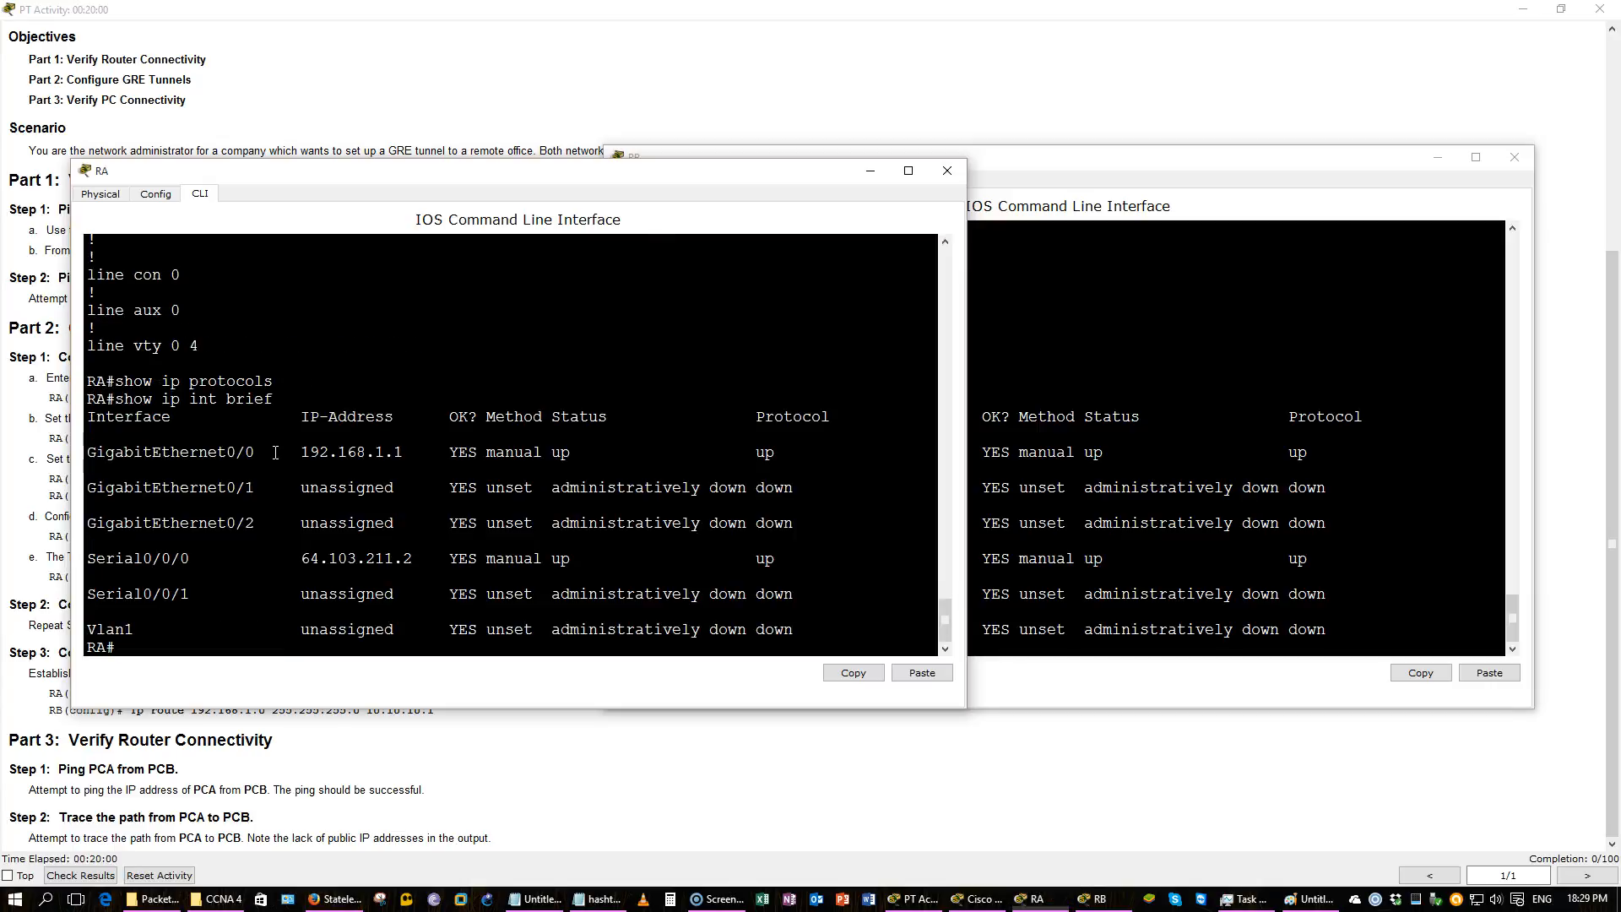
Ping RA's S0/0/0 address 64.103.211.2 from RB.
{"action": "key", "text": "alt+Tab"}
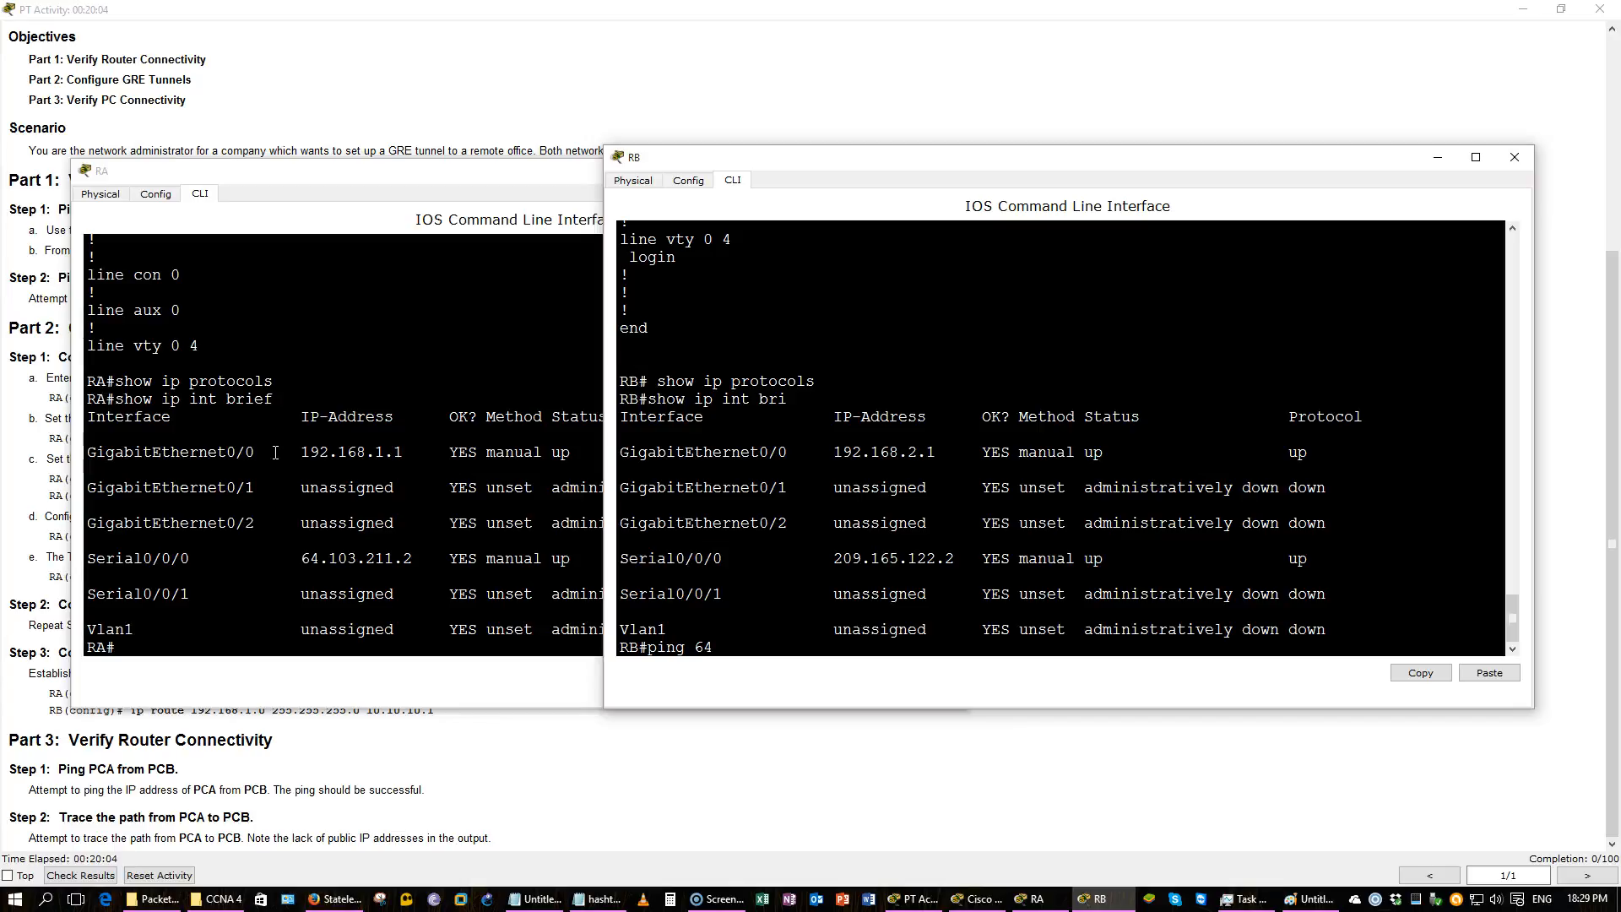
{"action": "type", "text": "ping 64.103.211.2"}
{"action": "key", "text": "Return"}
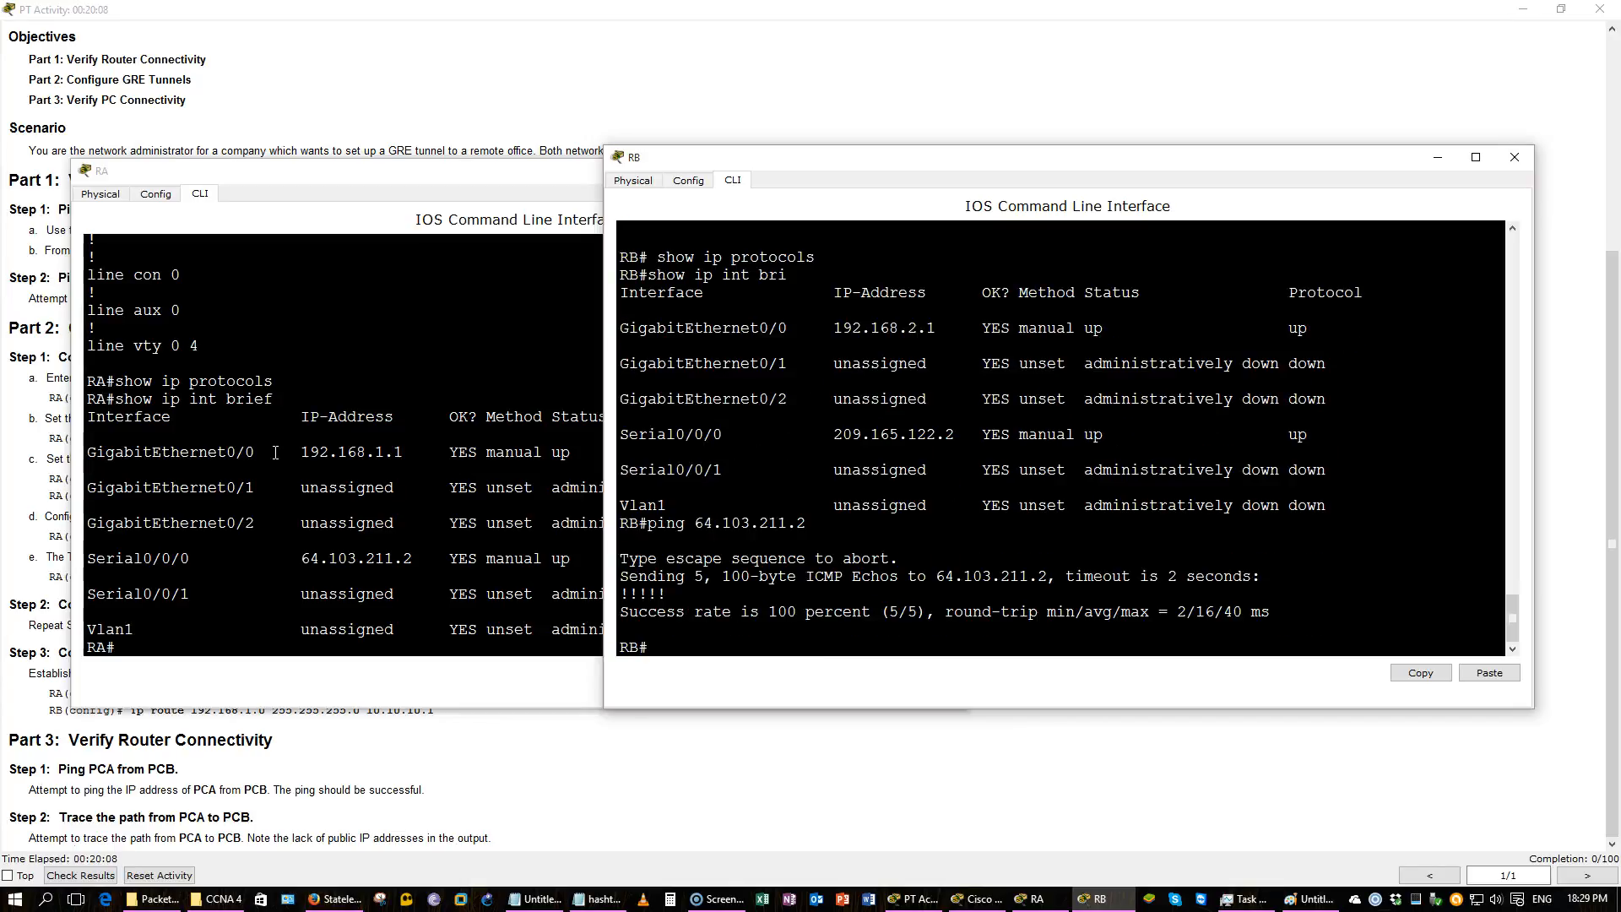
Read Part 1 Step 2 in the activity instructions about pinging PCA from PCB.
{"action": "left_click", "coordinate": [521, 119]}
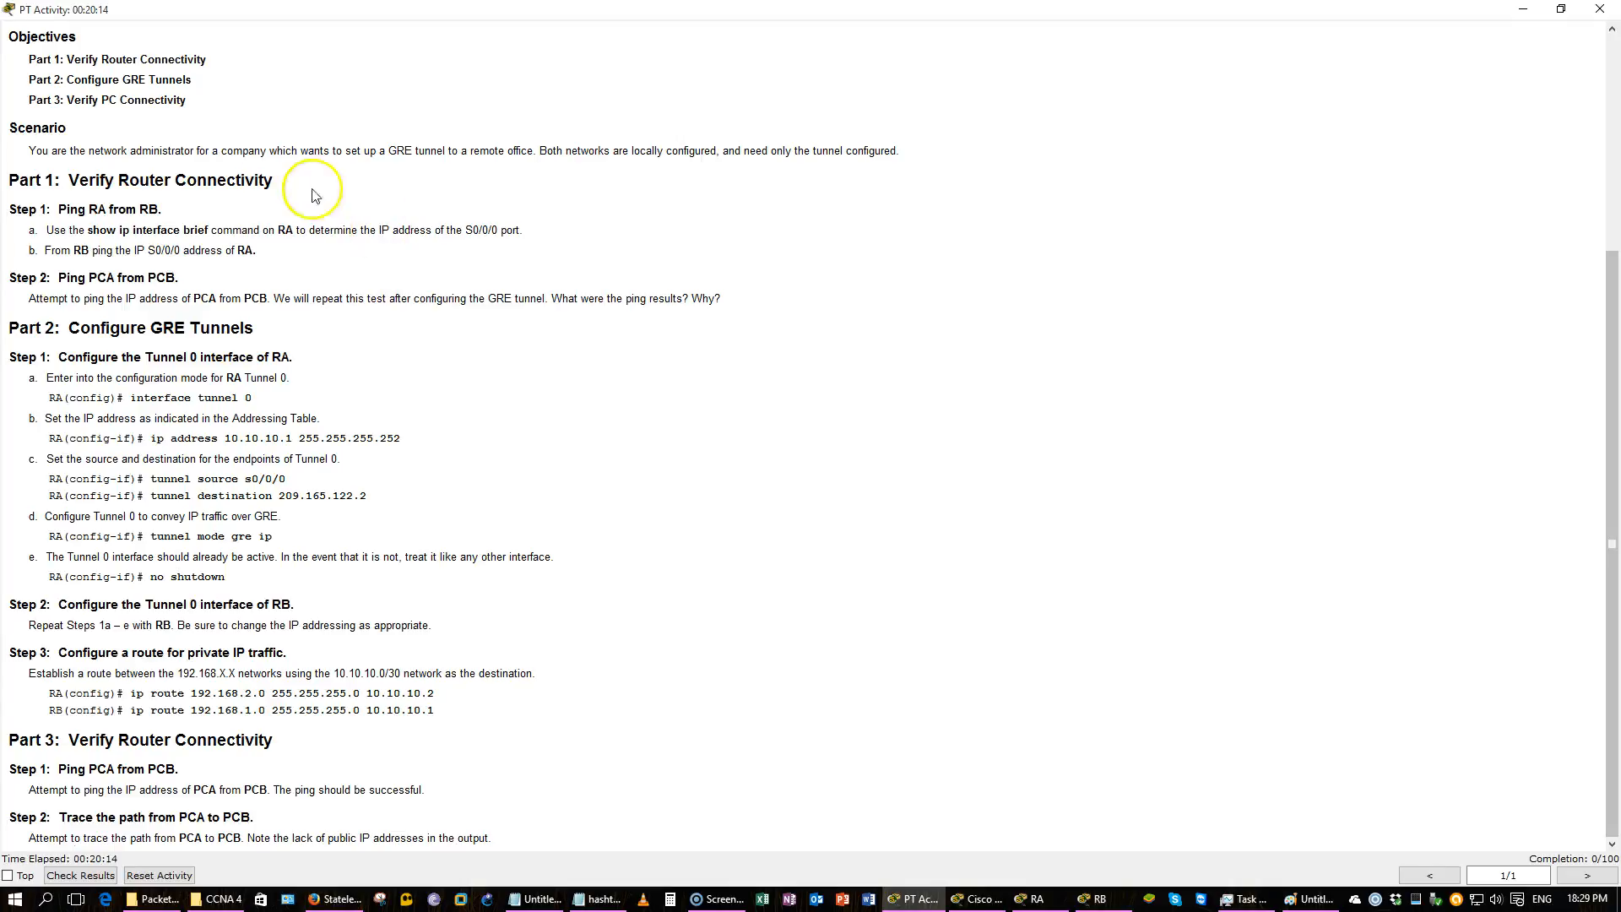
{"action": "left_click_drag", "start_coordinate": [28, 298], "coordinate": [731, 296]}
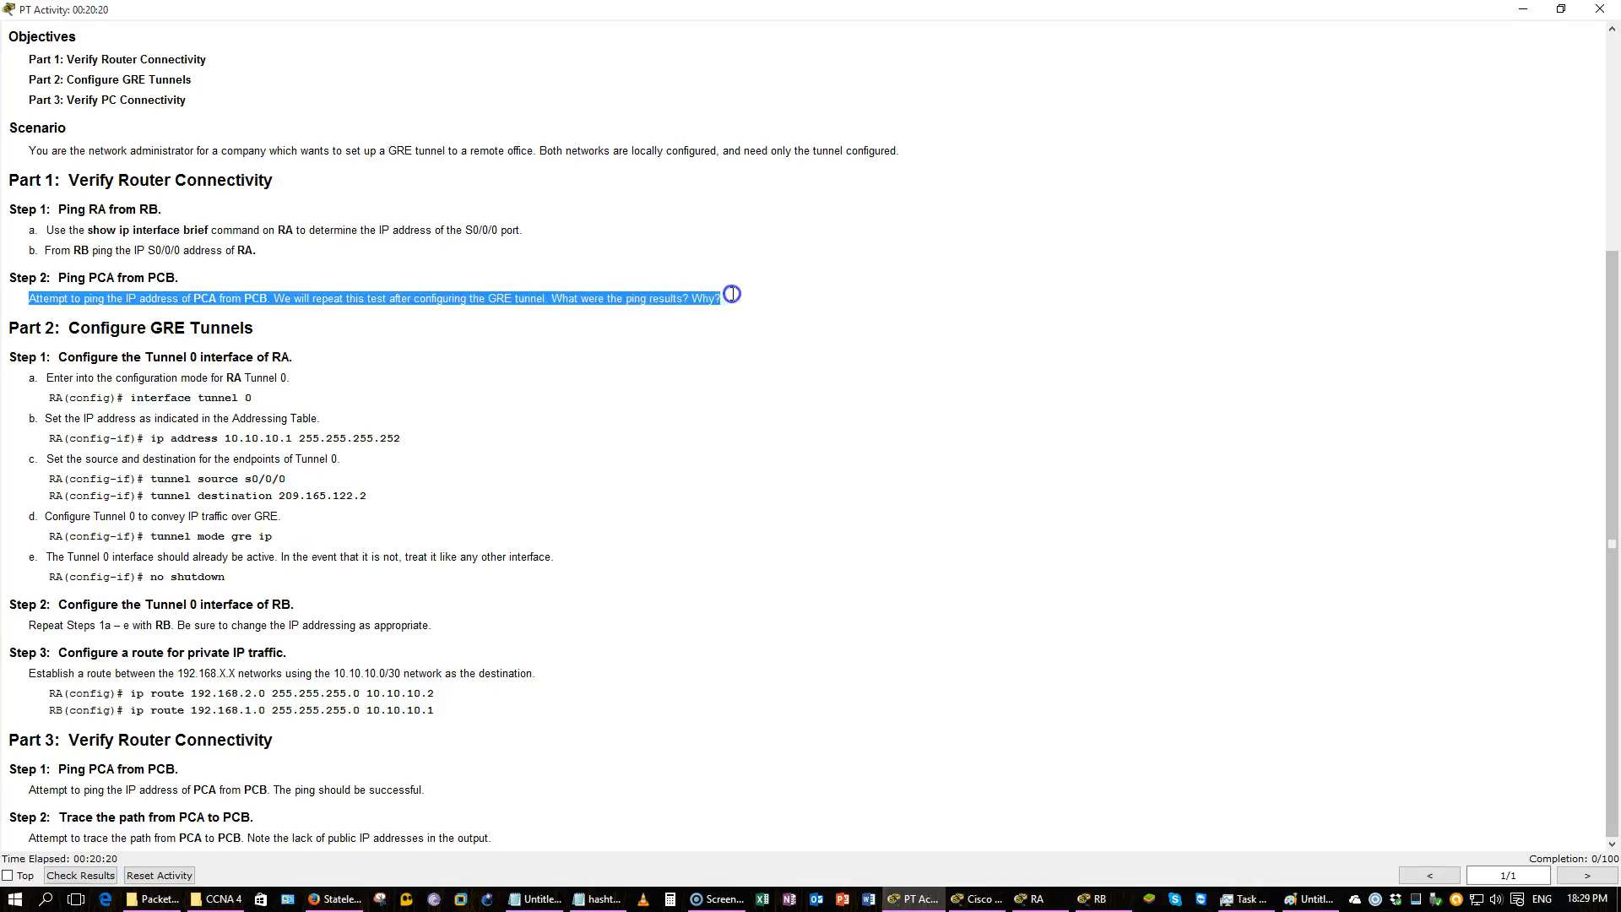
{"action": "left_click", "coordinate": [825, 372]}
Open PCA and PCB windows side by side and view PCB's IP Configuration on its desktop.
{"action": "left_click", "coordinate": [975, 898]}
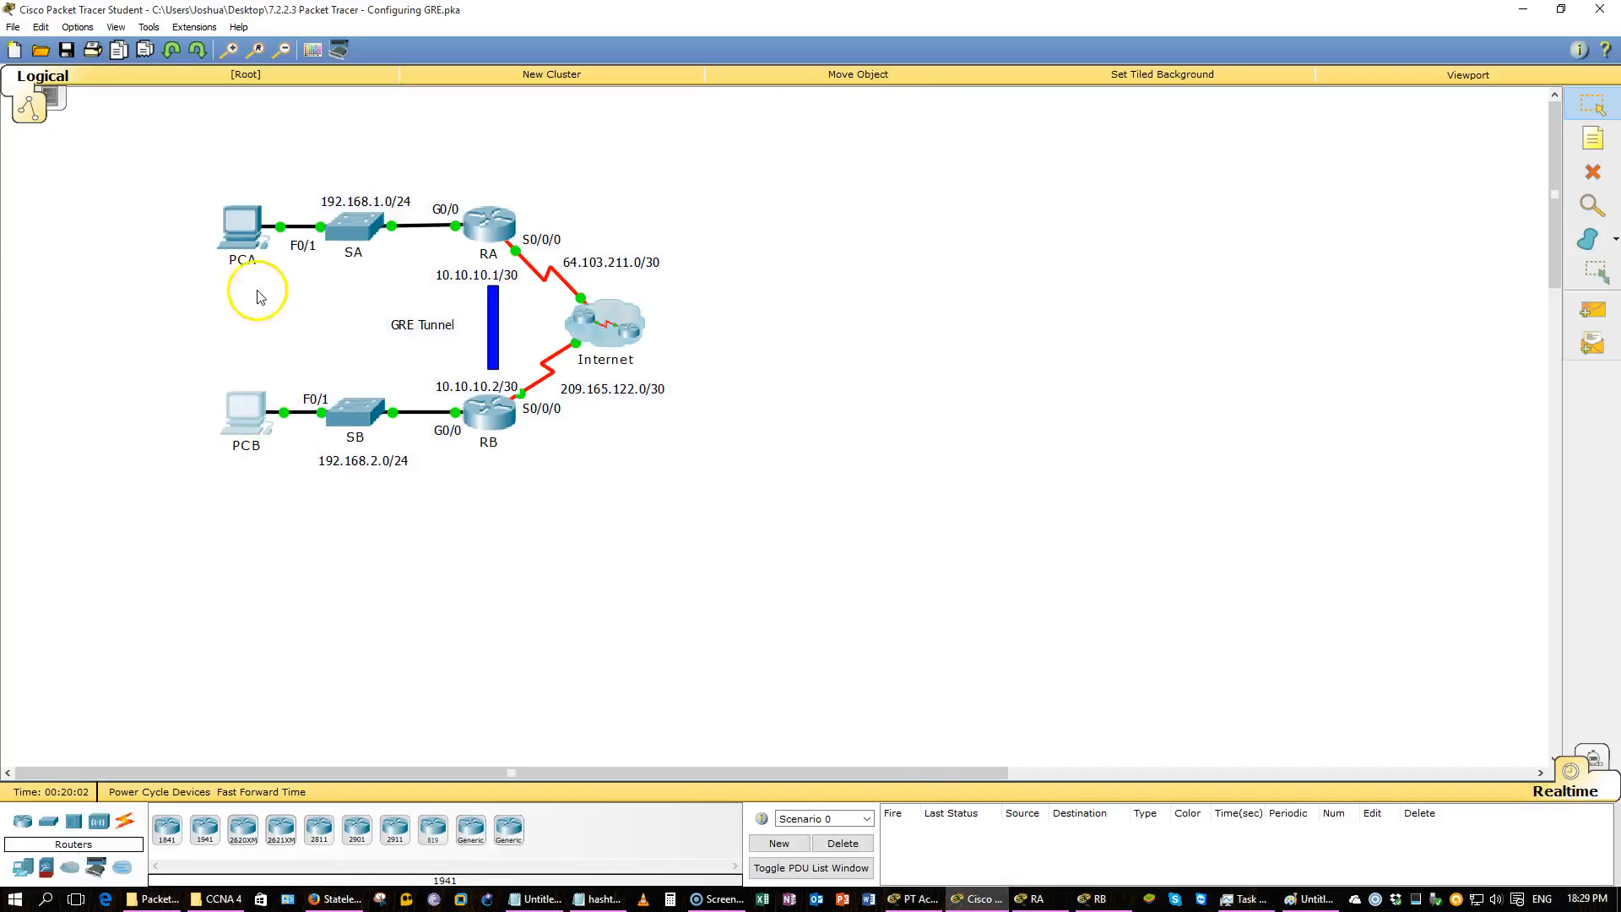
{"action": "left_click", "coordinate": [243, 232]}
{"action": "left_click_drag", "start_coordinate": [698, 249], "coordinate": [207, 290]}
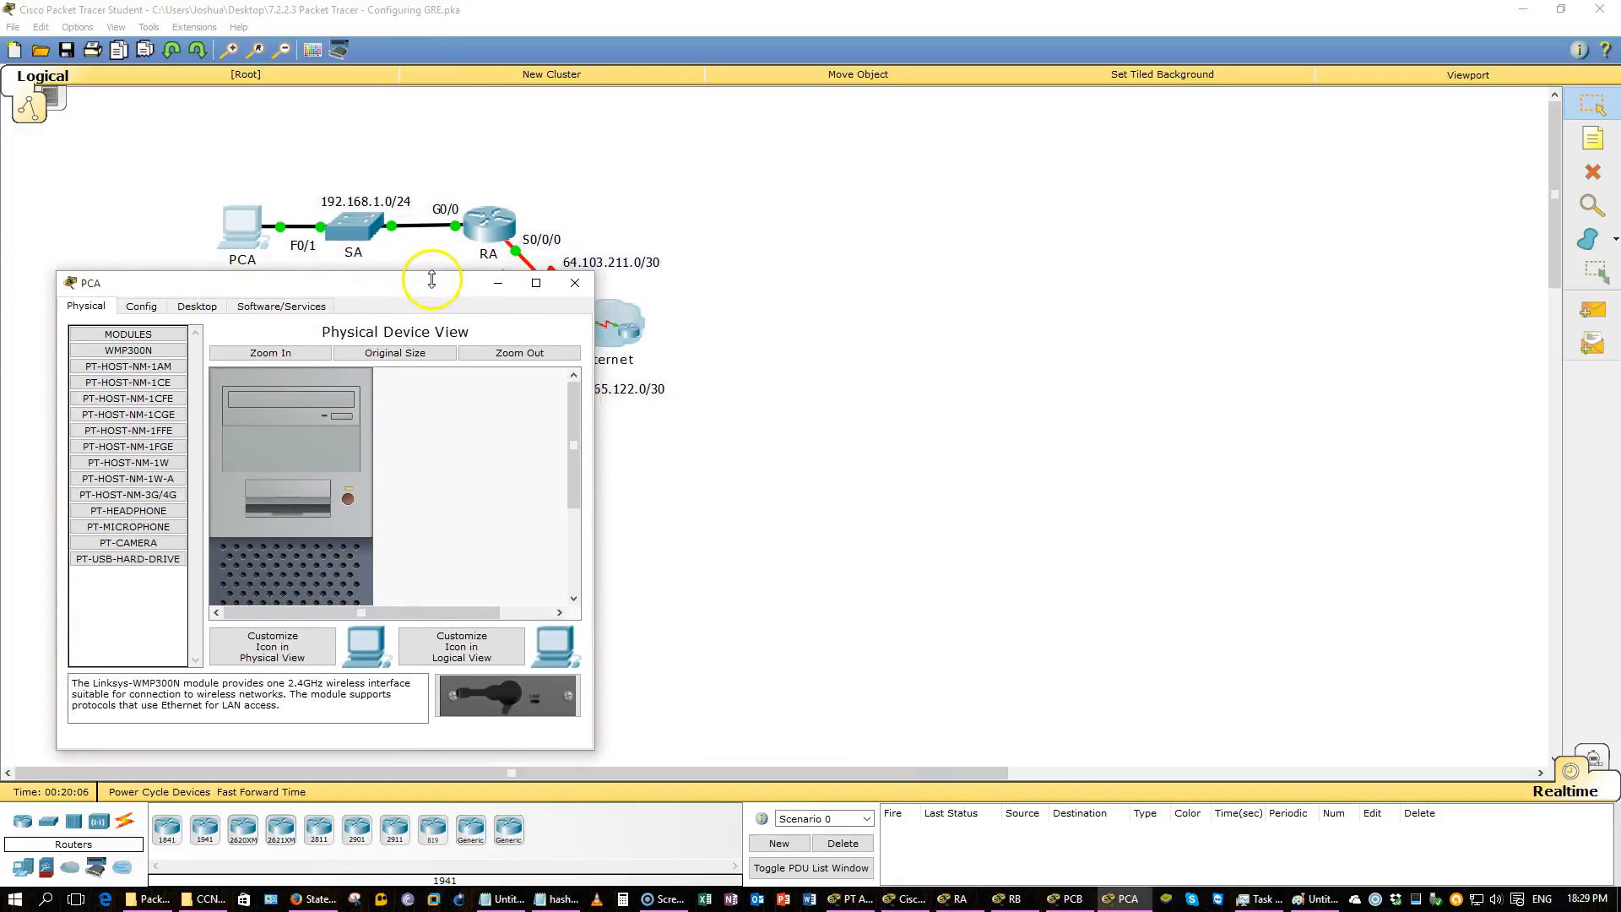
{"action": "left_click_drag", "start_coordinate": [427, 290], "coordinate": [428, 294]}
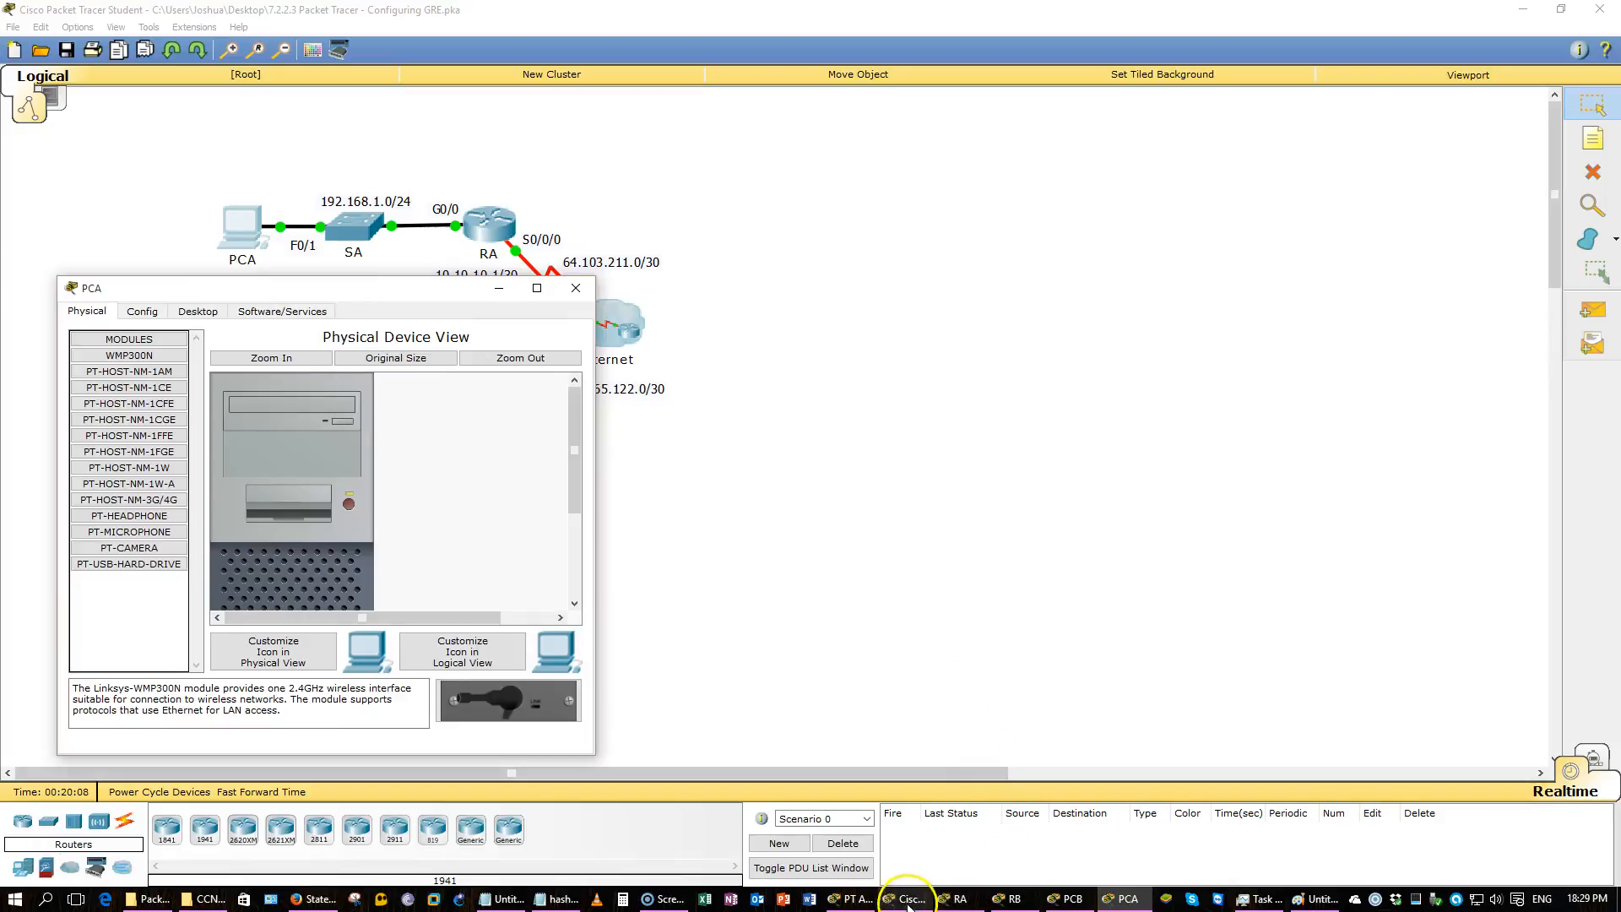
{"action": "left_click", "coordinate": [1074, 901]}
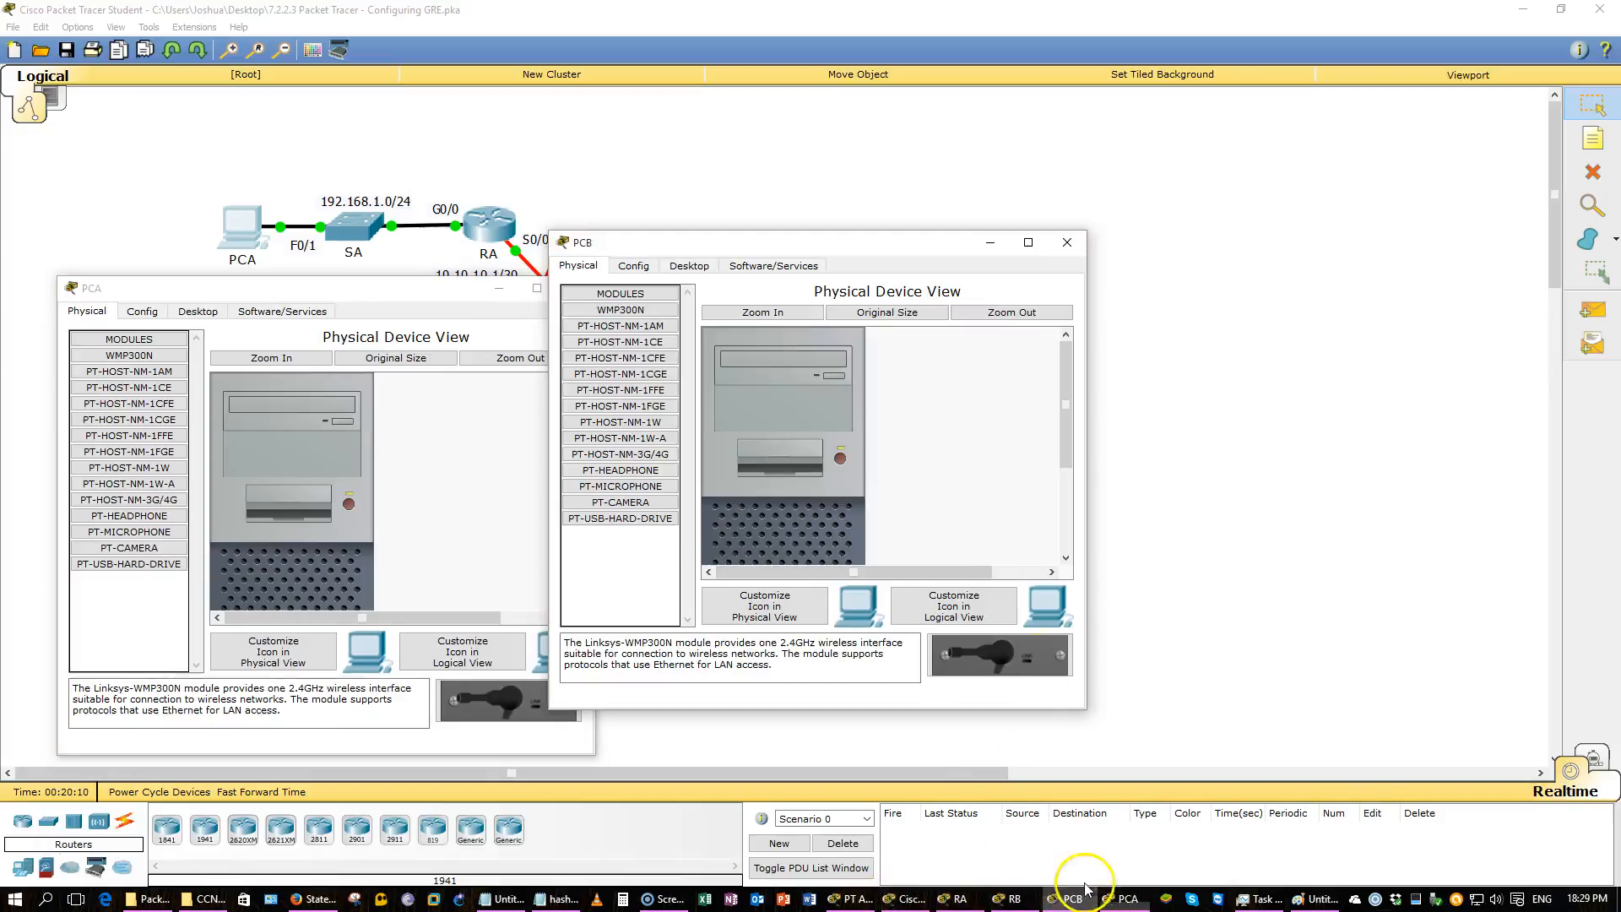
{"action": "left_click_drag", "start_coordinate": [844, 253], "coordinate": [1184, 251]}
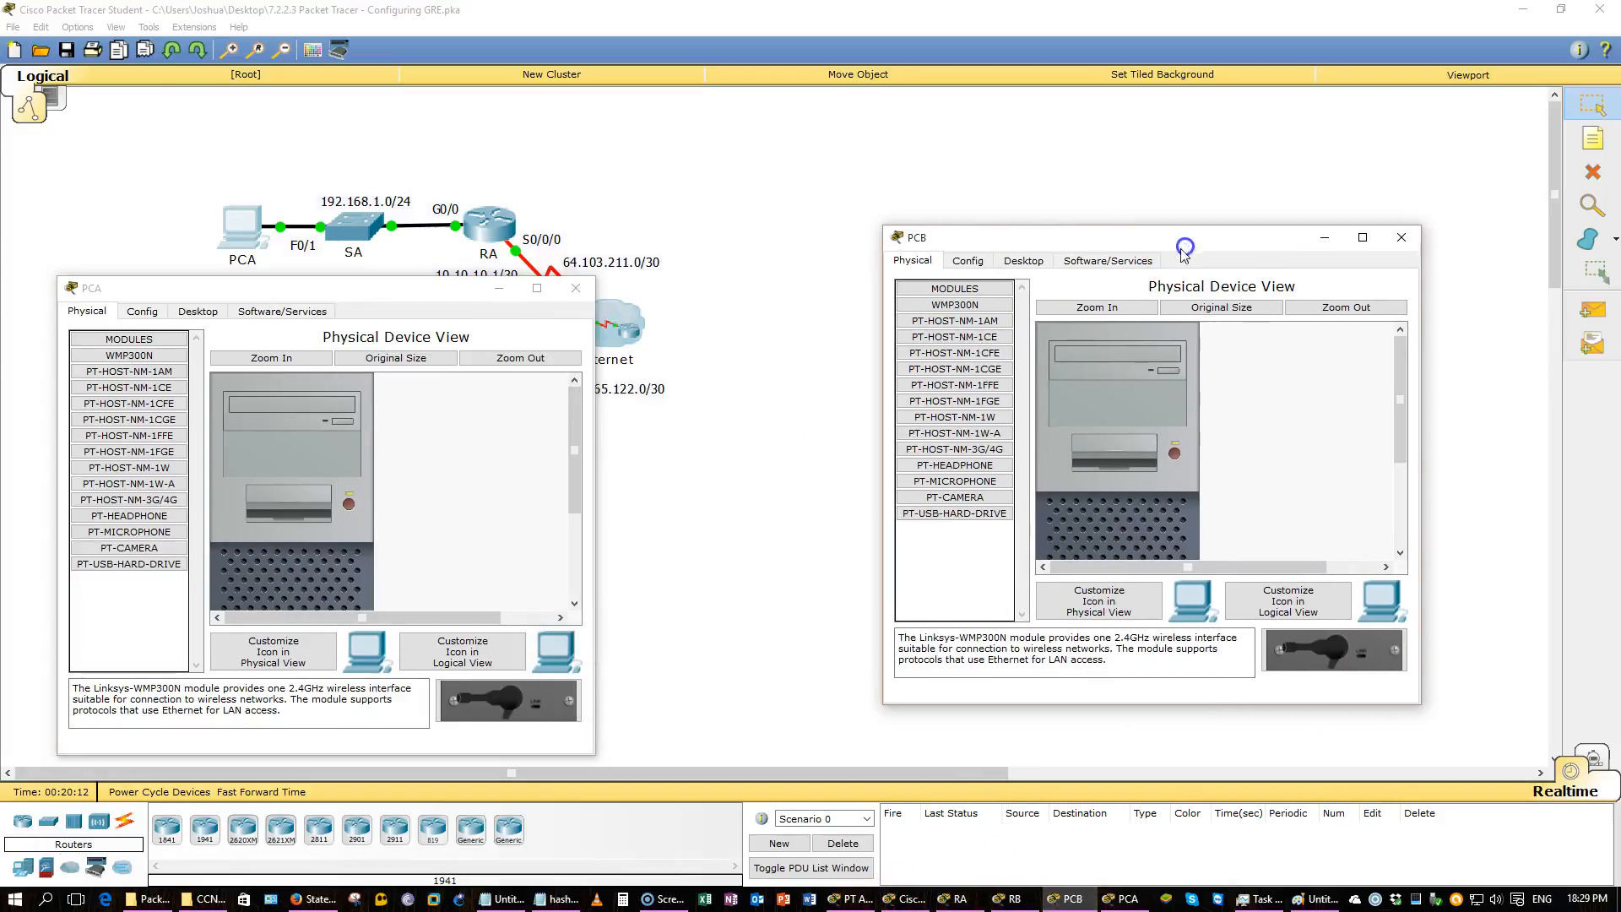
{"action": "left_click", "coordinate": [1024, 260]}
{"action": "left_click", "coordinate": [971, 334]}
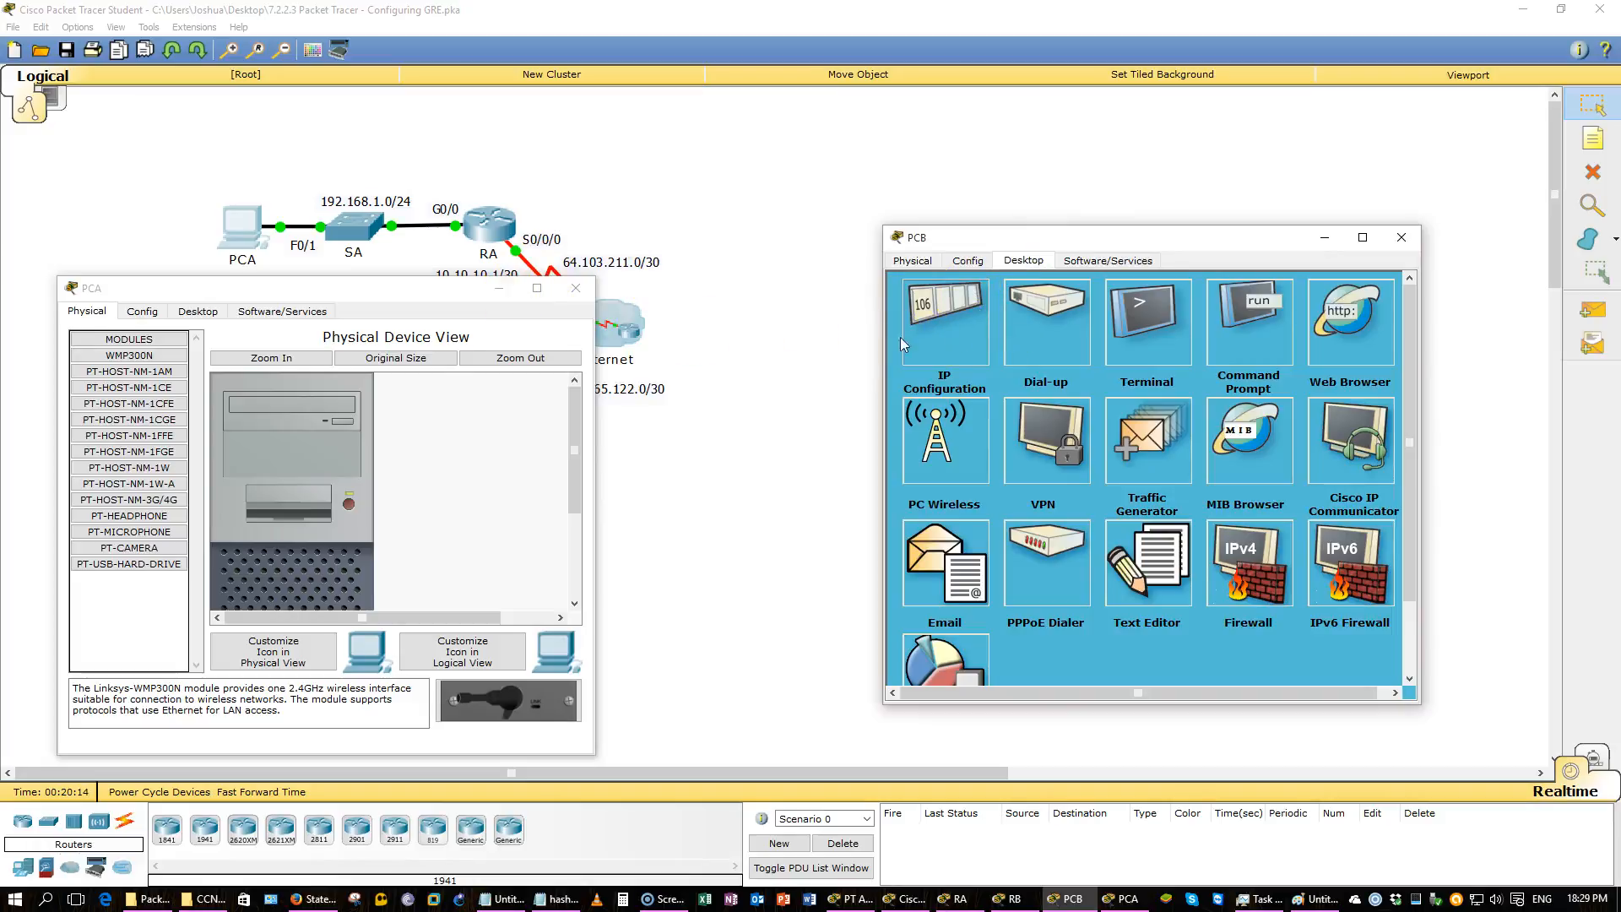
Open PCA's command prompt and ping PCB at 192.168.2.2.
{"action": "left_click", "coordinate": [198, 311]}
{"action": "left_click", "coordinate": [336, 382]}
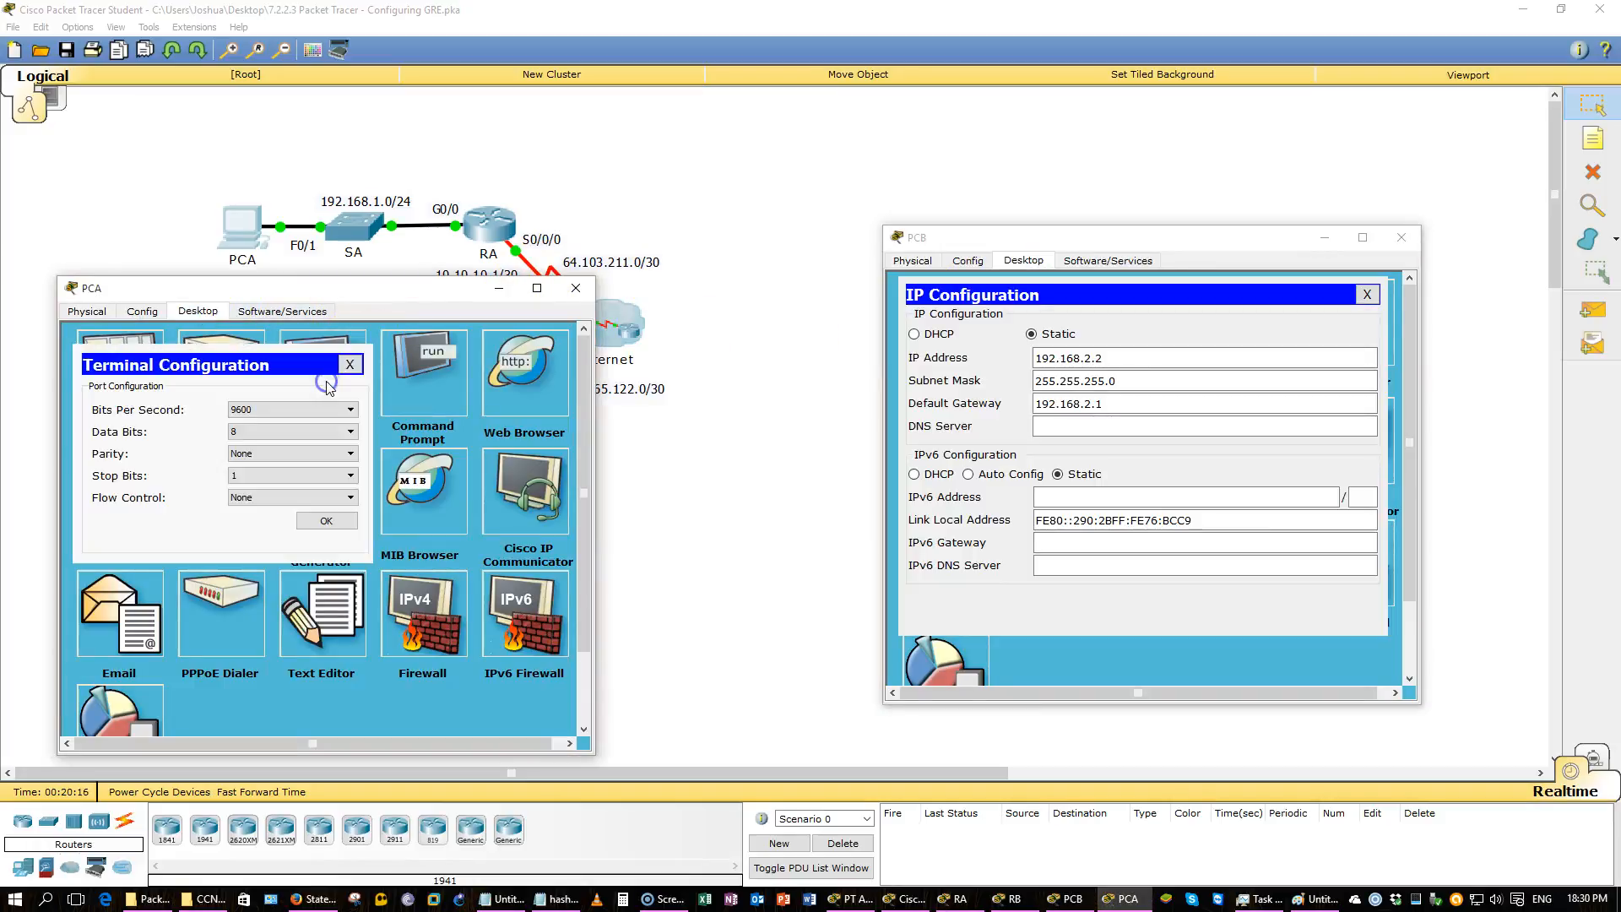
{"action": "left_click", "coordinate": [364, 356]}
{"action": "left_click", "coordinate": [423, 355]}
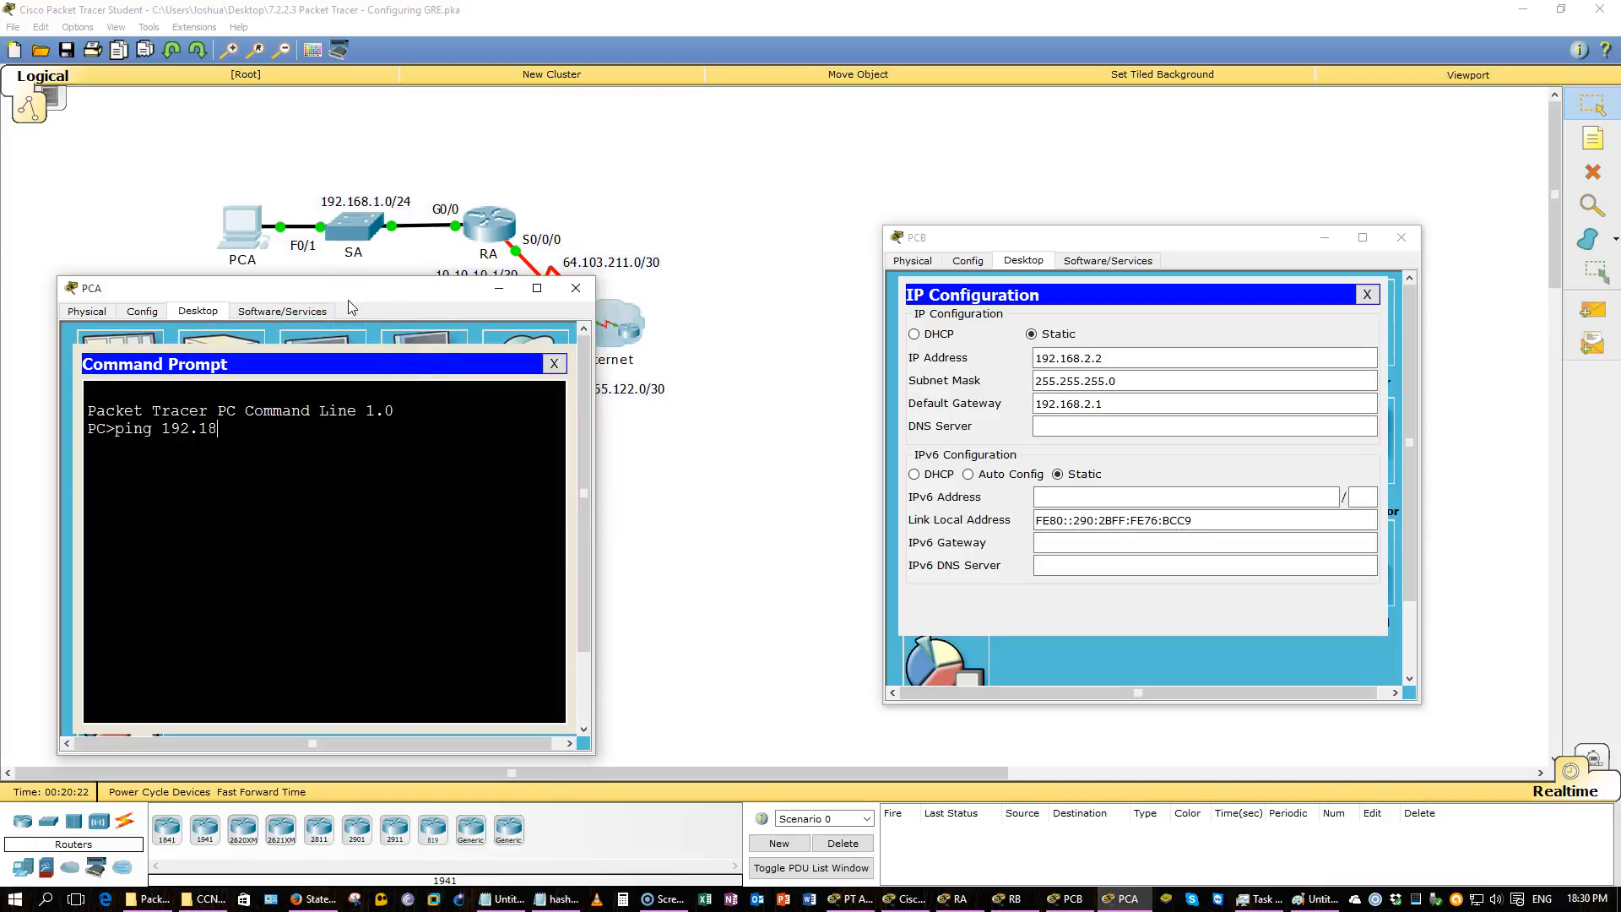
{"action": "type", "text": "192.168.2.2"}
{"action": "key", "text": "Return"}
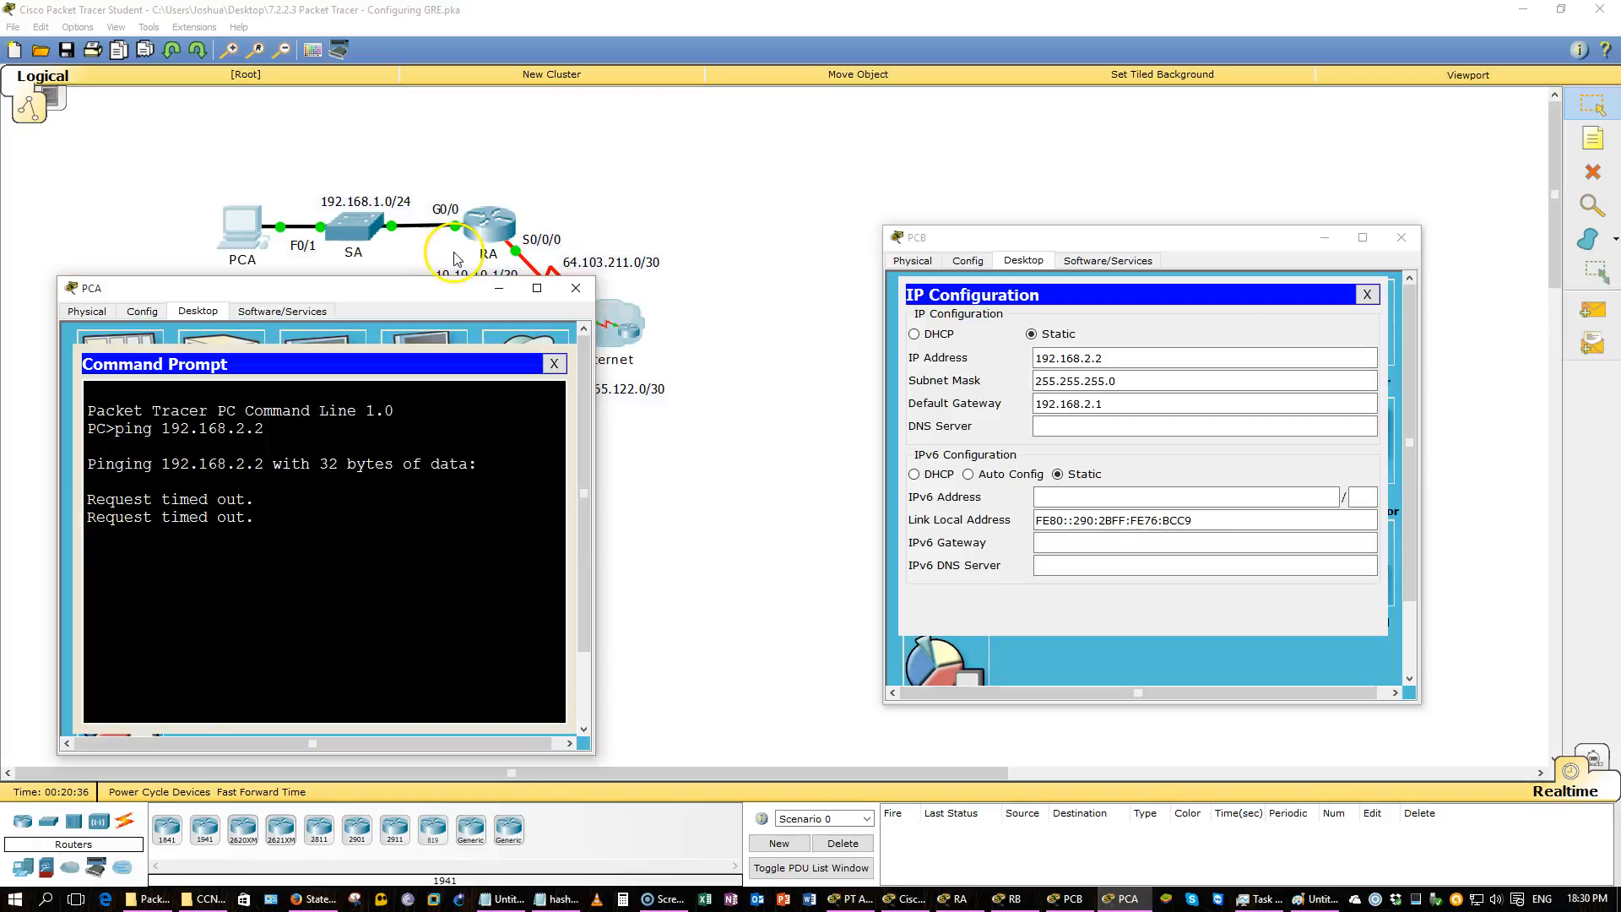
Open PCB's command prompt and display its IP configuration with ipconfig.
{"action": "left_click", "coordinate": [667, 172]}
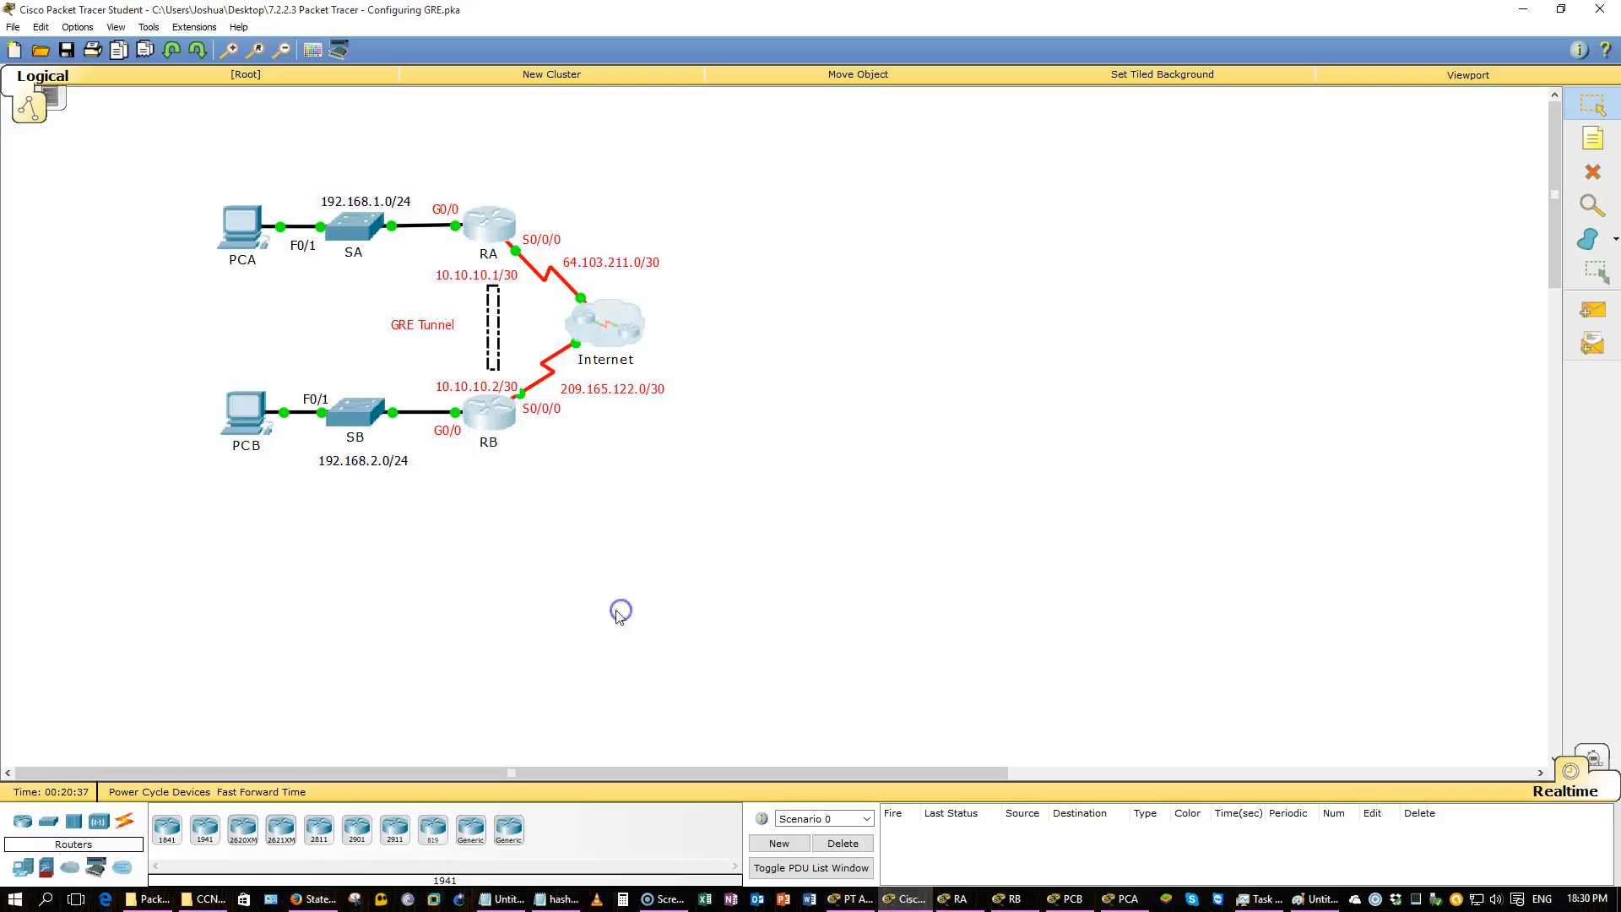
{"action": "left_click", "coordinate": [242, 241]}
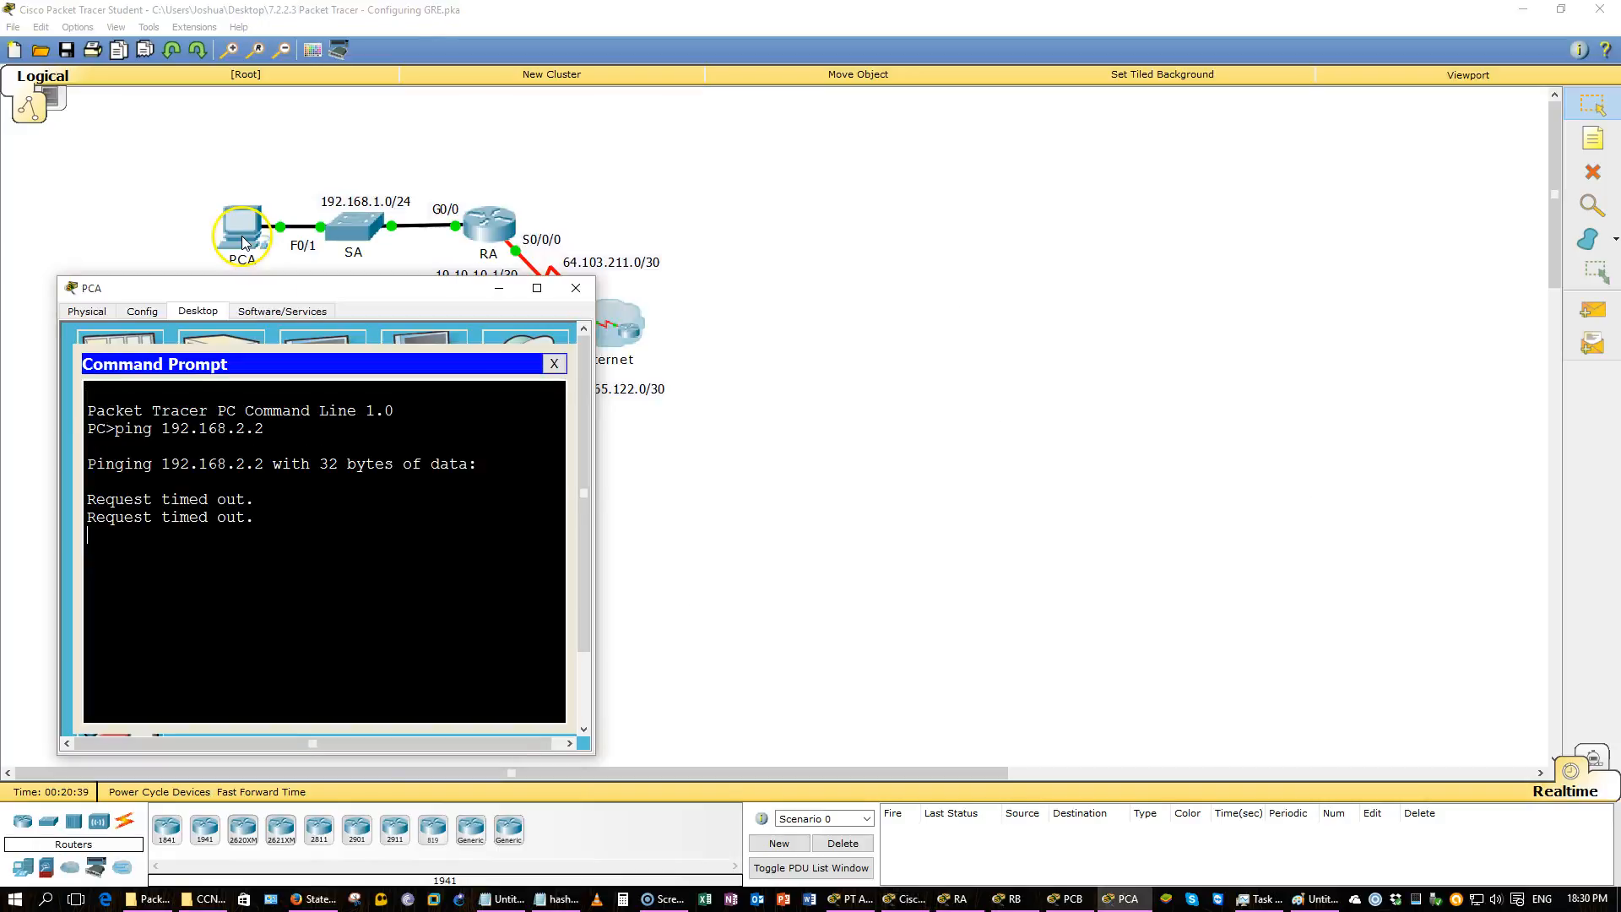
{"action": "left_click", "coordinate": [1085, 901]}
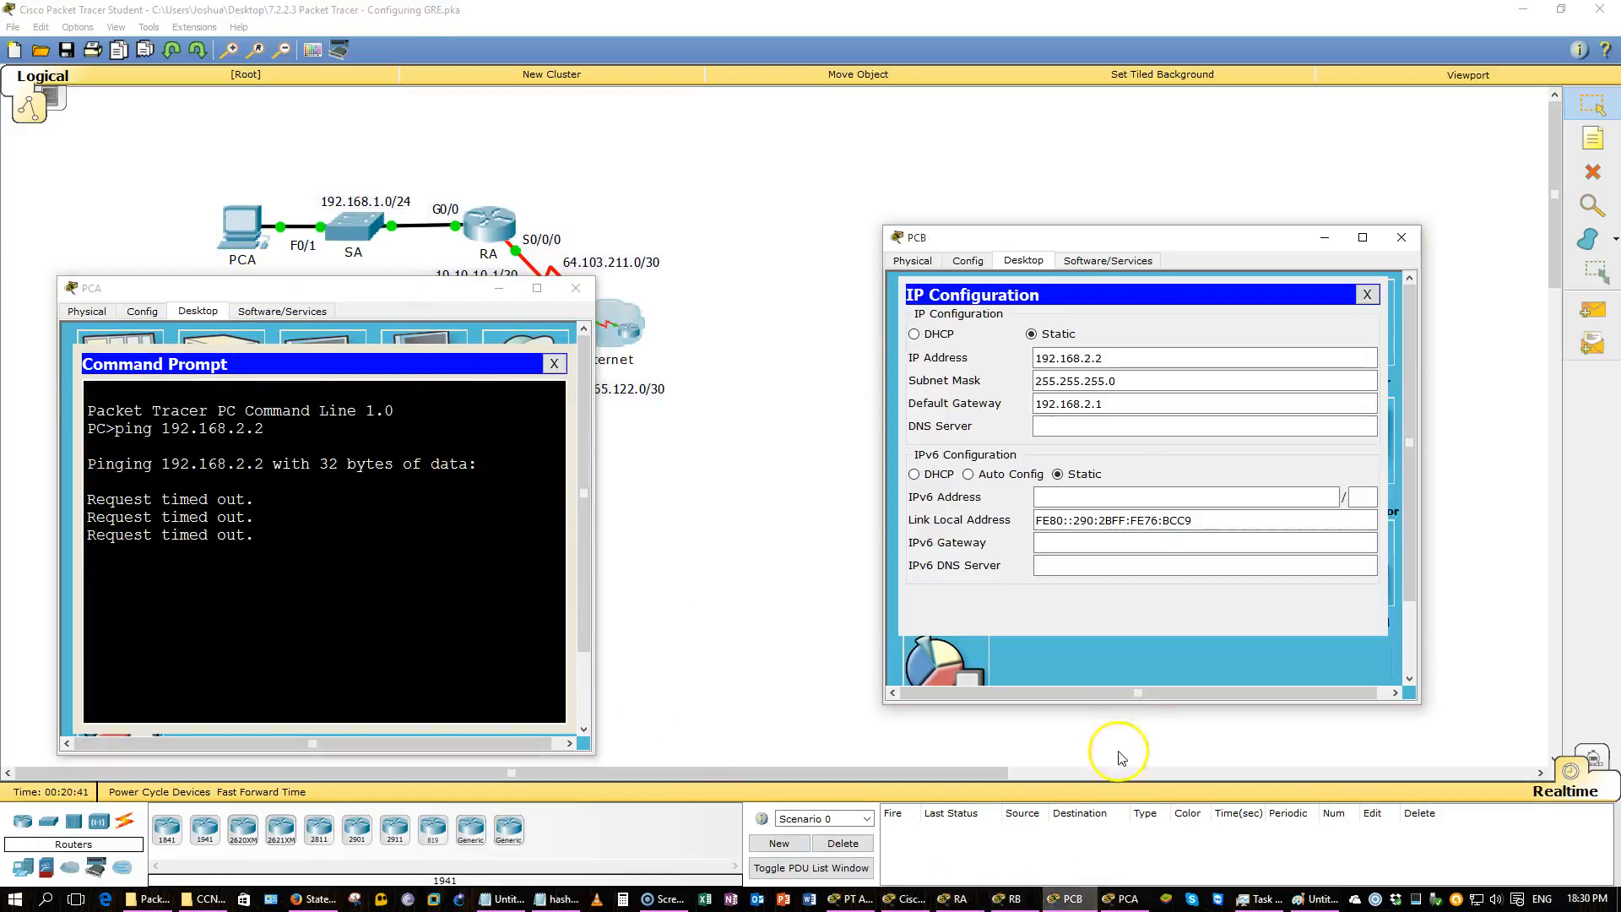
{"action": "left_click", "coordinate": [1363, 295]}
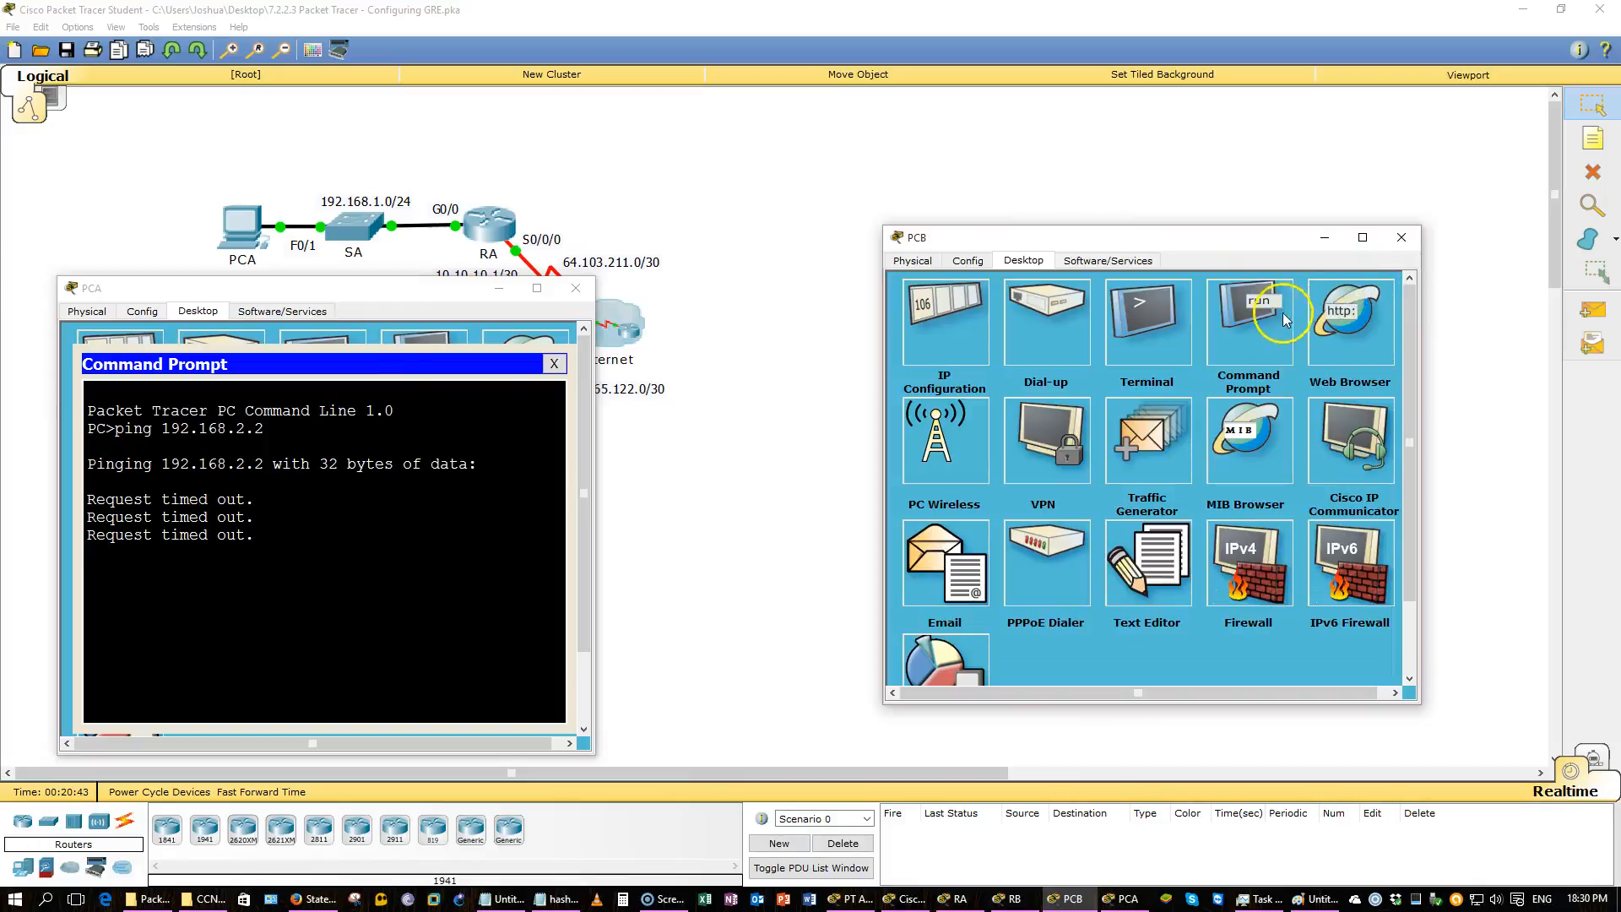
{"action": "left_click", "coordinate": [1260, 325]}
{"action": "type", "text": "ping"}
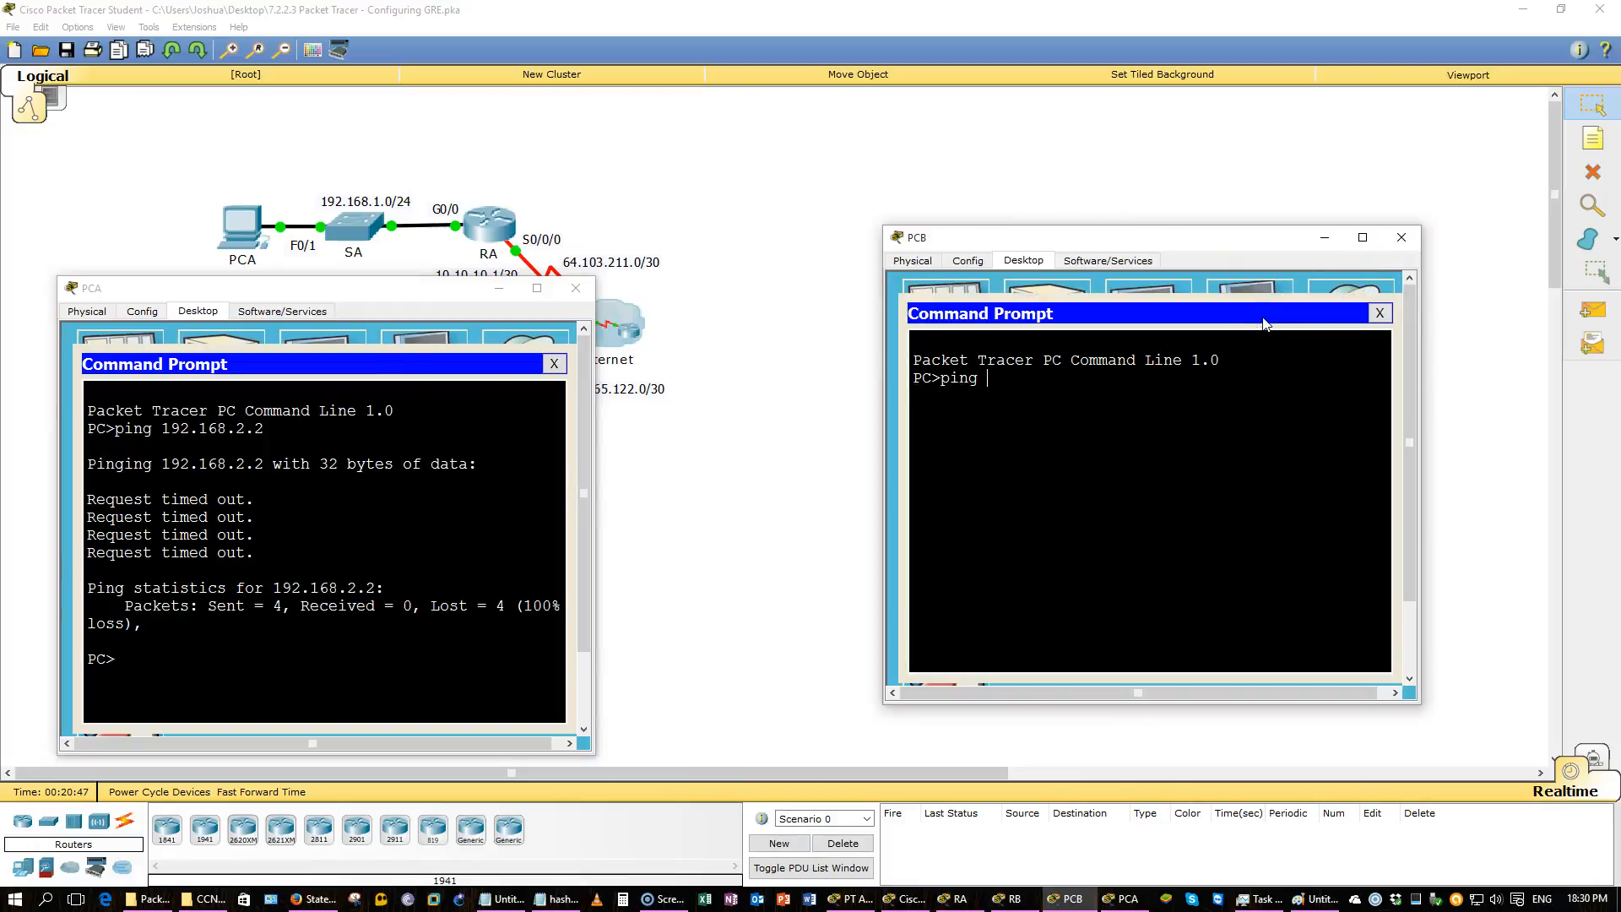
{"action": "key", "text": "BackSpace"}
{"action": "key", "text": "BackSpace"}
{"action": "key", "text": "BackSpace"}
{"action": "key", "text": "BackSpace"}
{"action": "key", "text": "BackSpace"}
{"action": "type", "text": "sh"}
{"action": "key", "text": "BackSpace"}
{"action": "key", "text": "BackSpace"}
{"action": "type", "text": "ipconfig"}
{"action": "key", "text": "Return"}
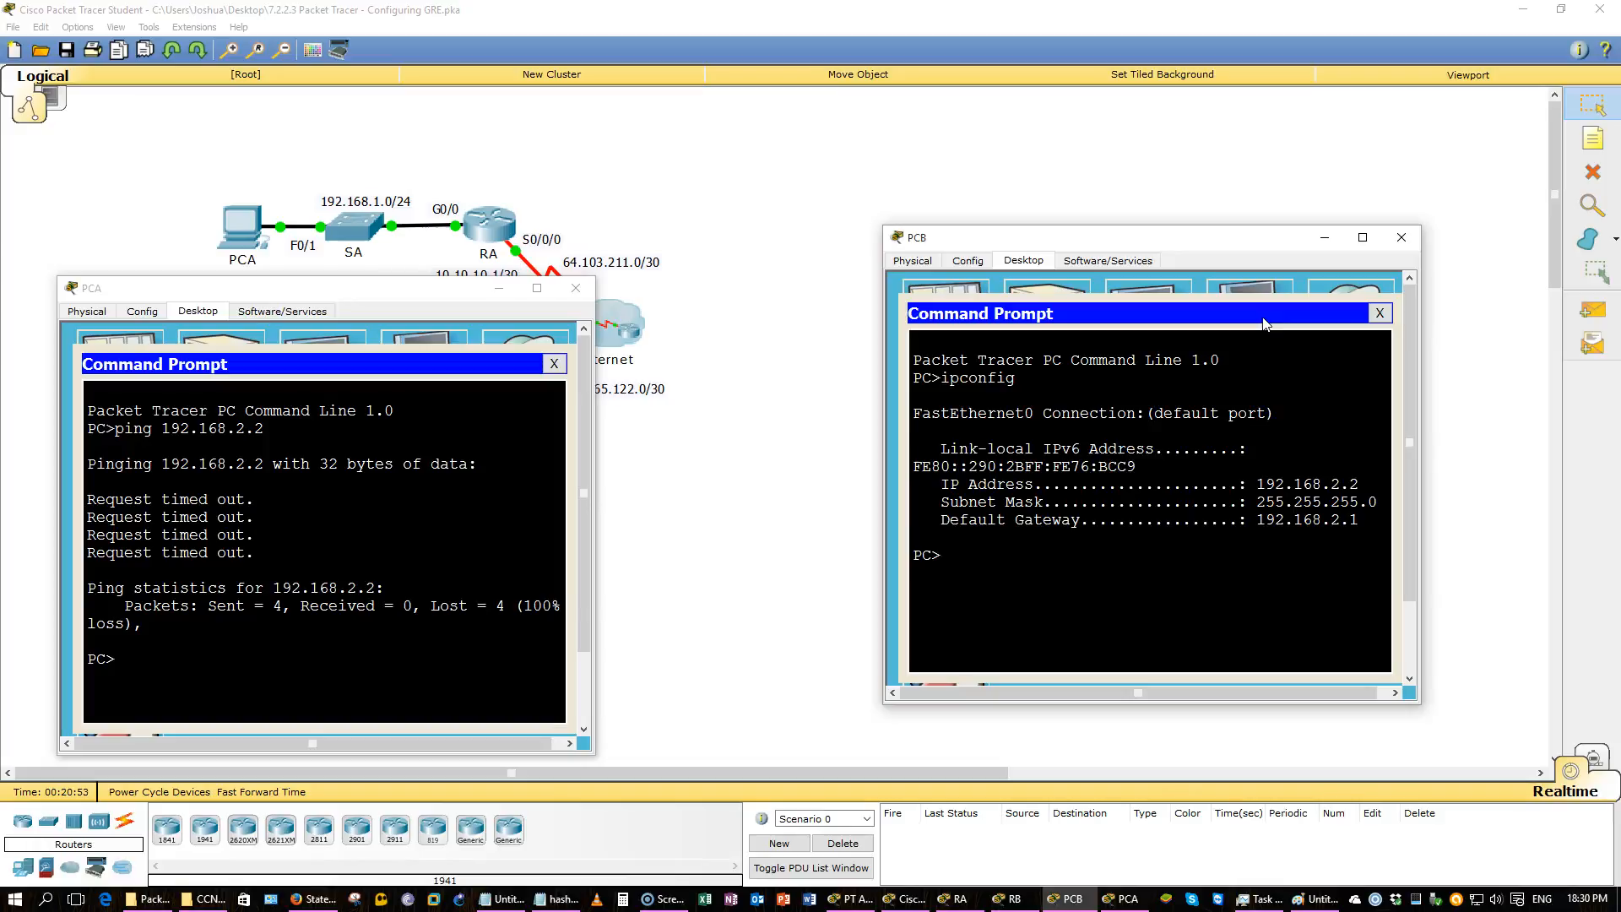
Display PCA's IP configuration, then ping PCA at 192.168.1.2 from PCB.
{"action": "type", "text": "ping"}
{"action": "key", "text": "alt+Tab"}
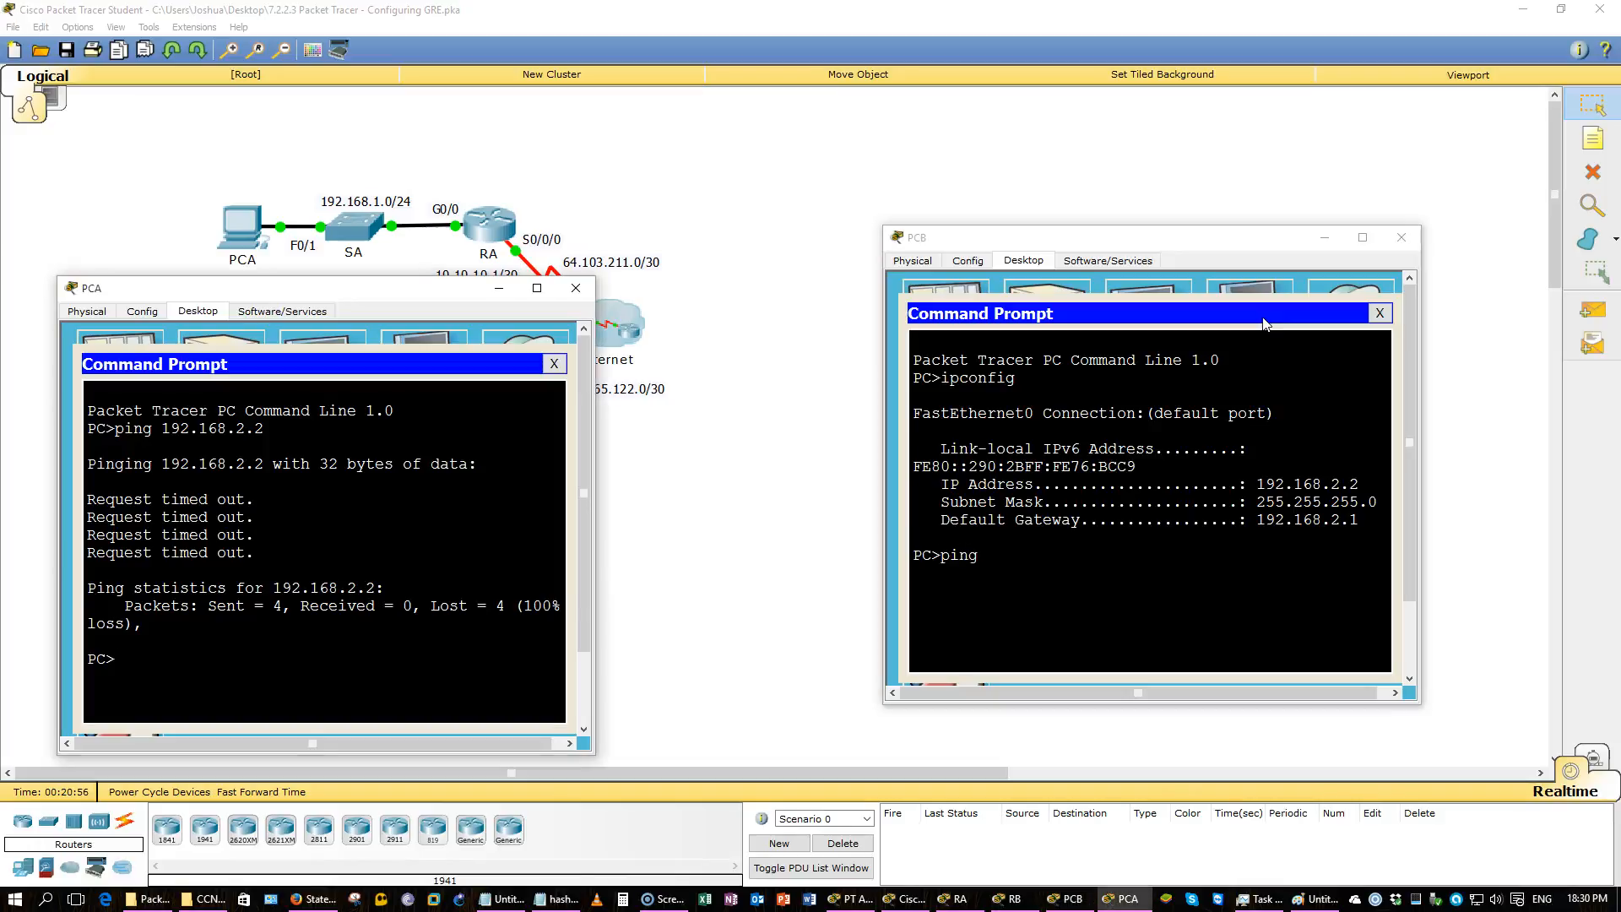
{"action": "type", "text": "ipco"}
{"action": "type", "text": "nif"}
{"action": "key", "text": "BackSpace"}
{"action": "key", "text": "BackSpace"}
{"action": "type", "text": "fig"}
{"action": "key", "text": "Return"}
{"action": "key", "text": "alt+Tab"}
{"action": "type", "text": "192.168.1.2"}
{"action": "key", "text": "Return"}
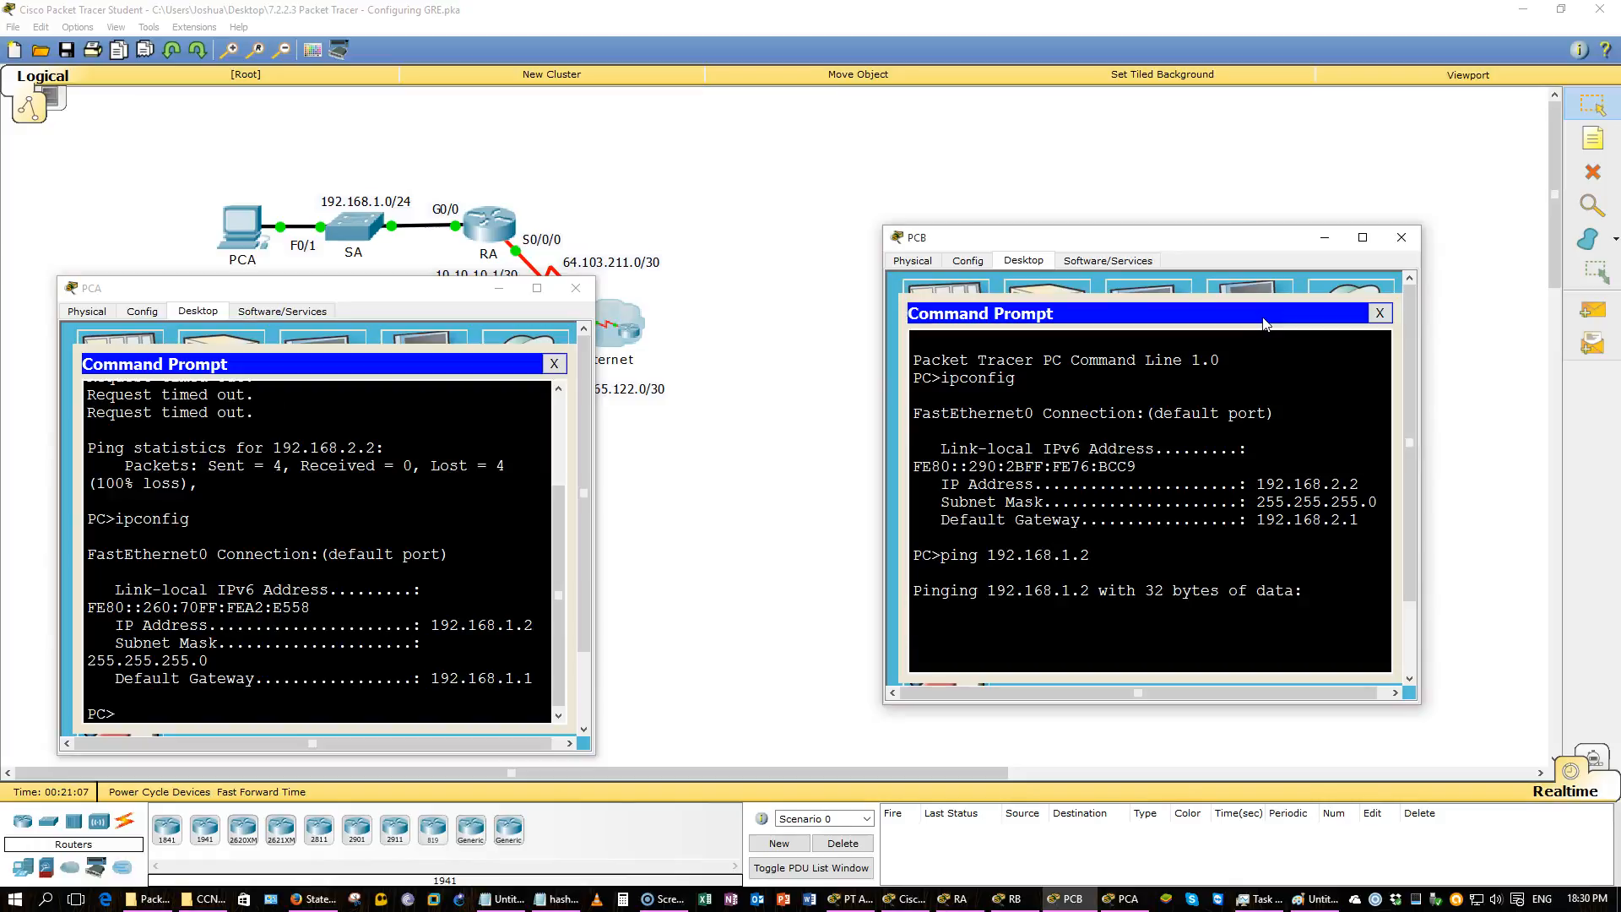
Review the ping output on PCB and RB and return to the activity instructions.
{"action": "left_click", "coordinate": [499, 292]}
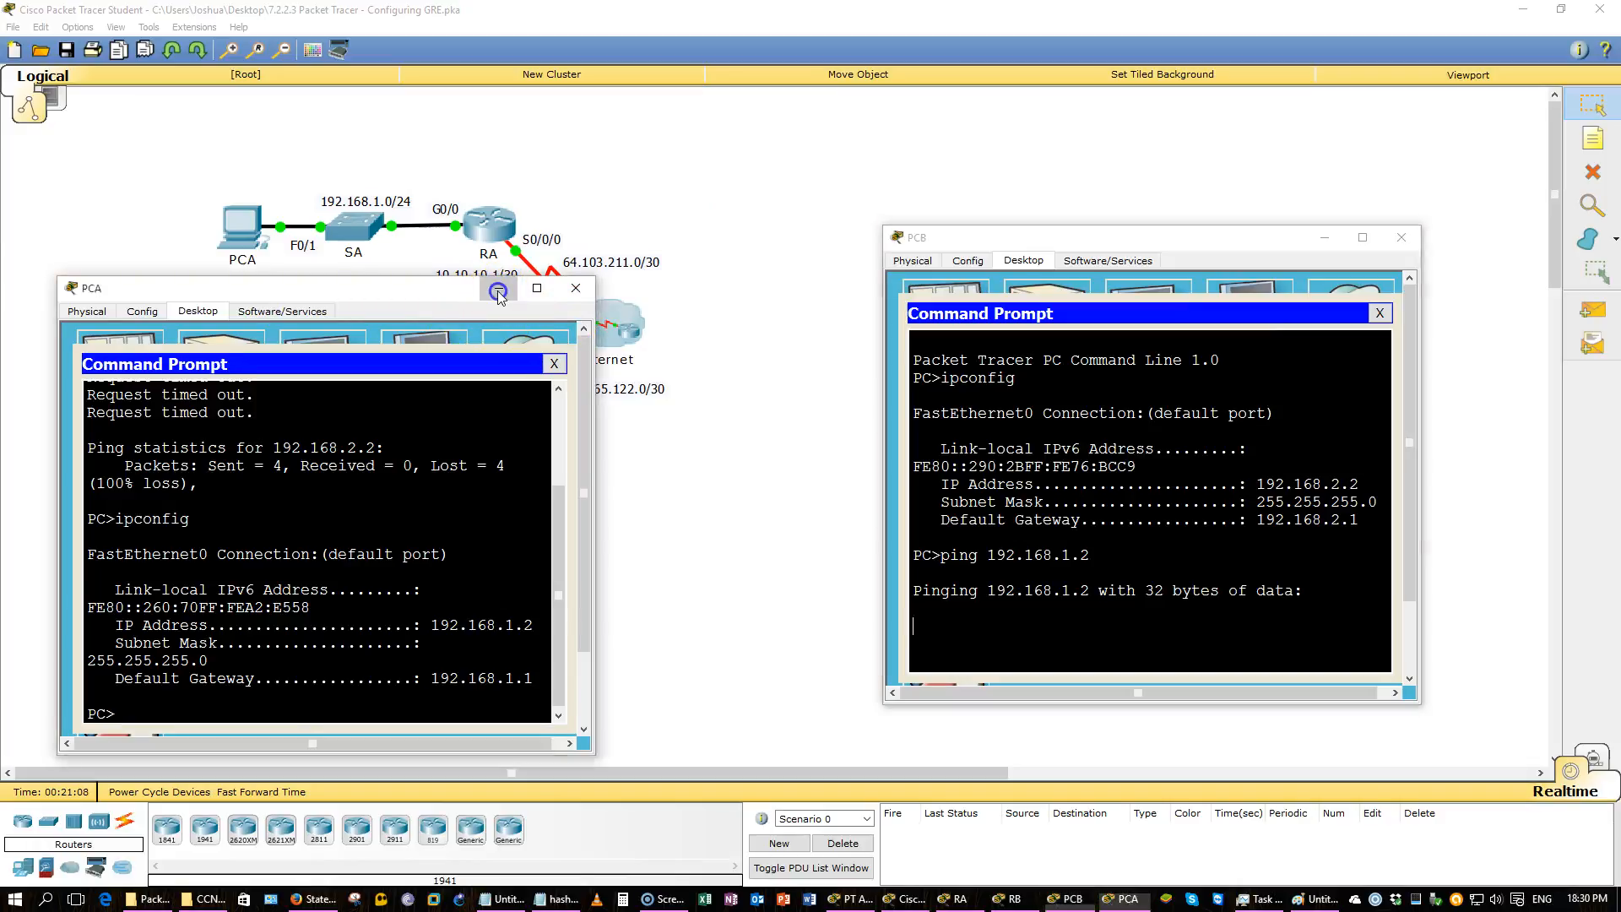
{"action": "mouse_move", "coordinate": [881, 903]}
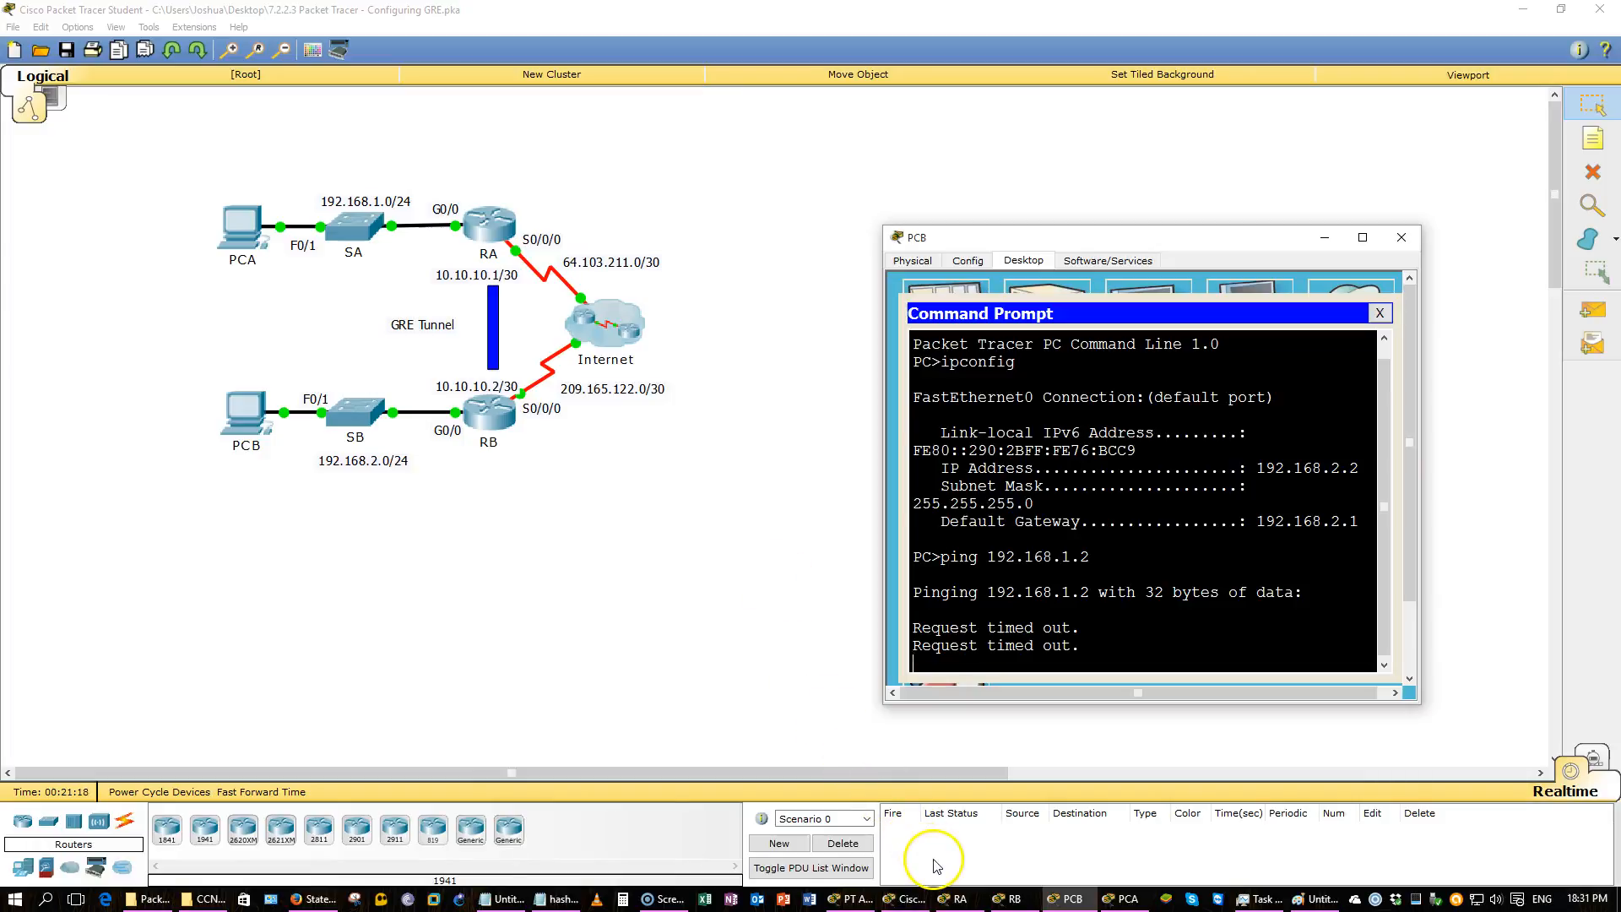
{"action": "left_click", "coordinate": [1007, 899]}
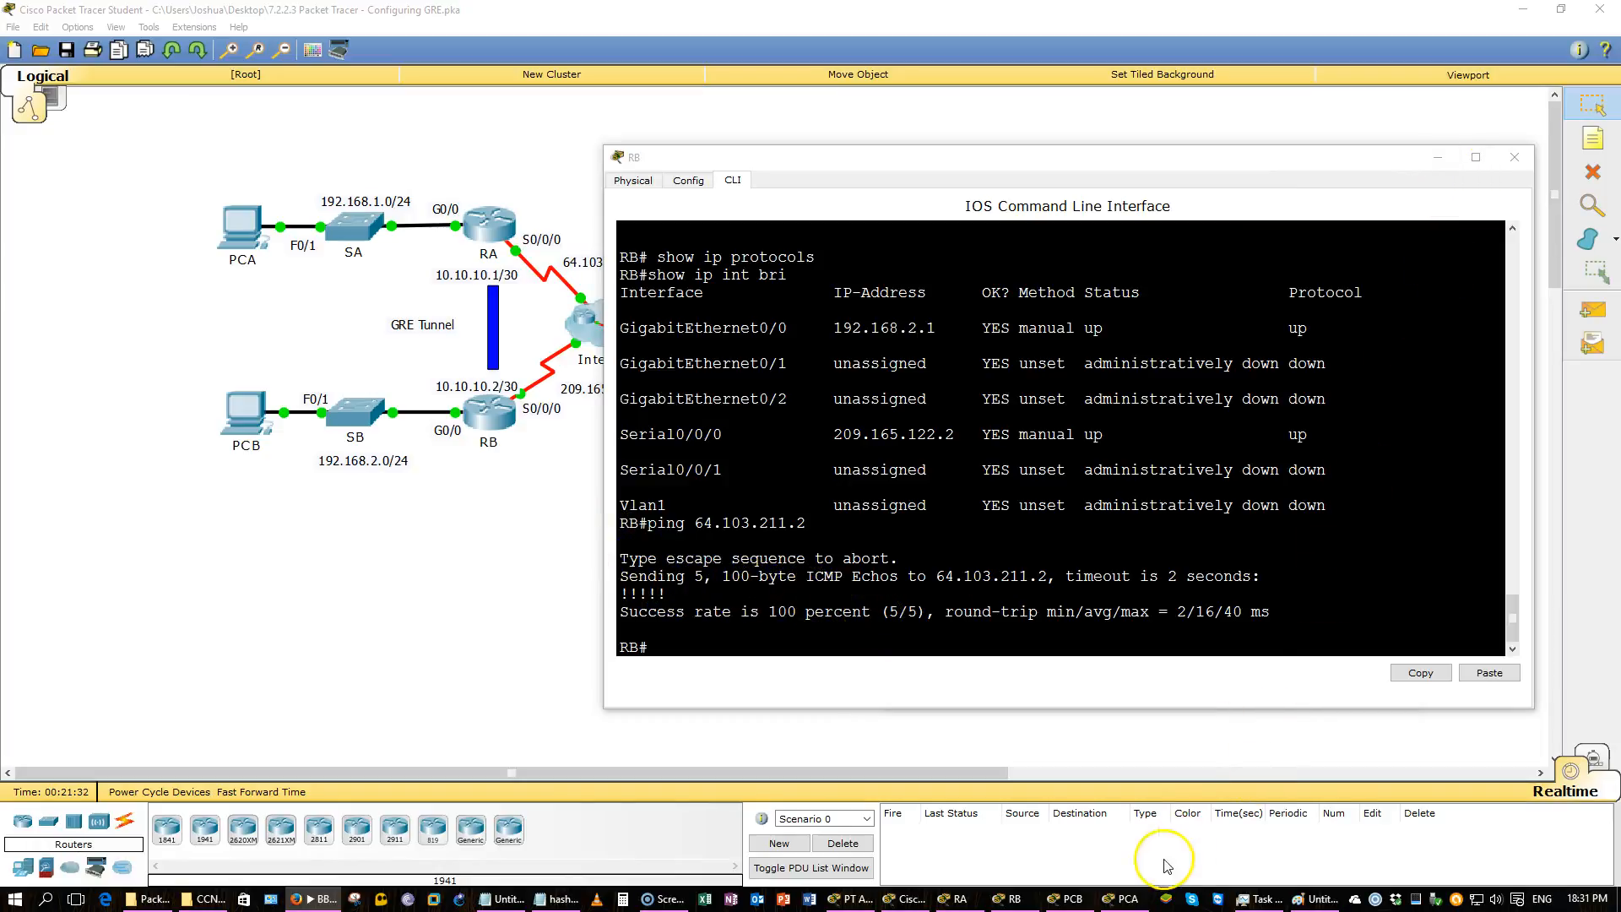
{"action": "left_click", "coordinate": [1088, 908]}
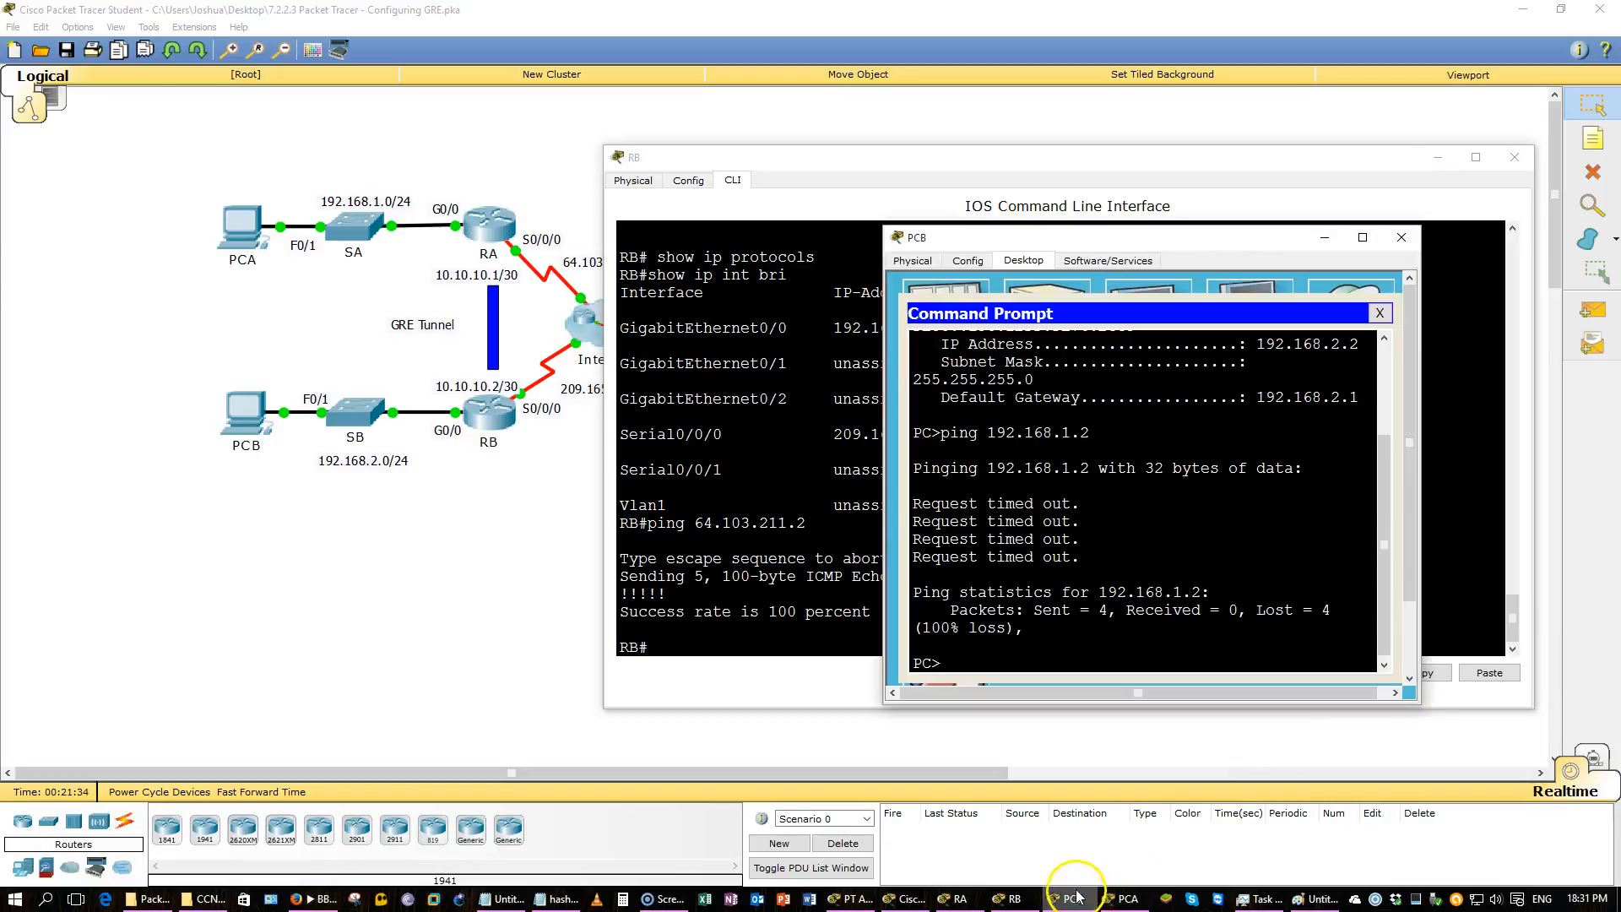
{"action": "left_click_drag", "start_coordinate": [1256, 609], "coordinate": [1330, 609]}
{"action": "left_click", "coordinate": [853, 900]}
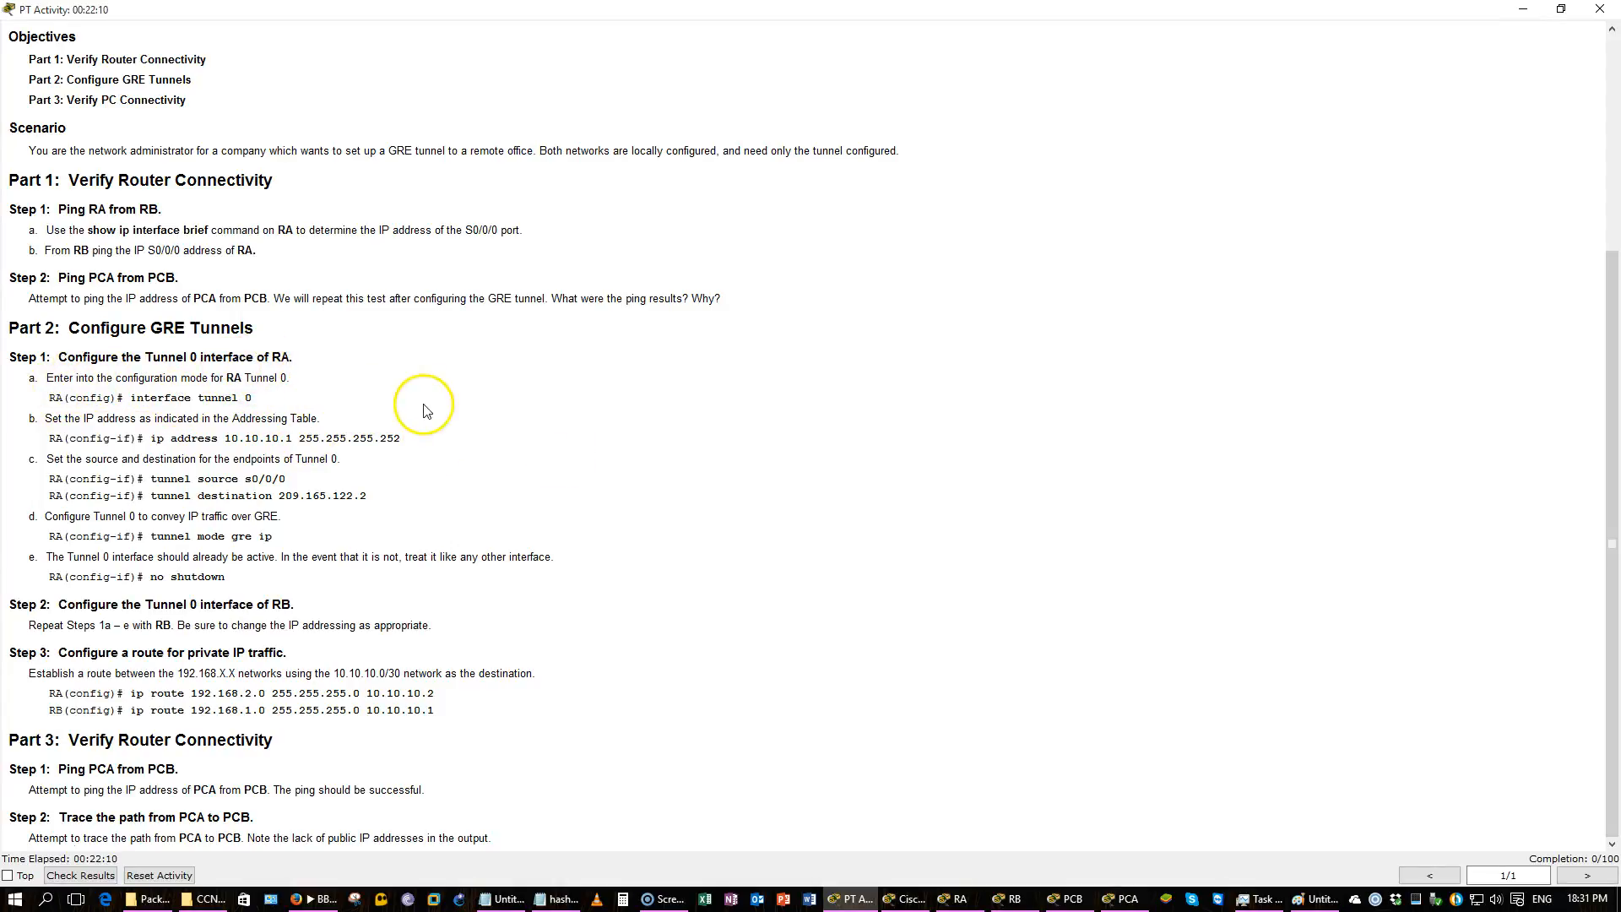
Enter global configuration mode on RA and create interface Tunnel 0.
{"action": "left_click", "coordinate": [954, 897]}
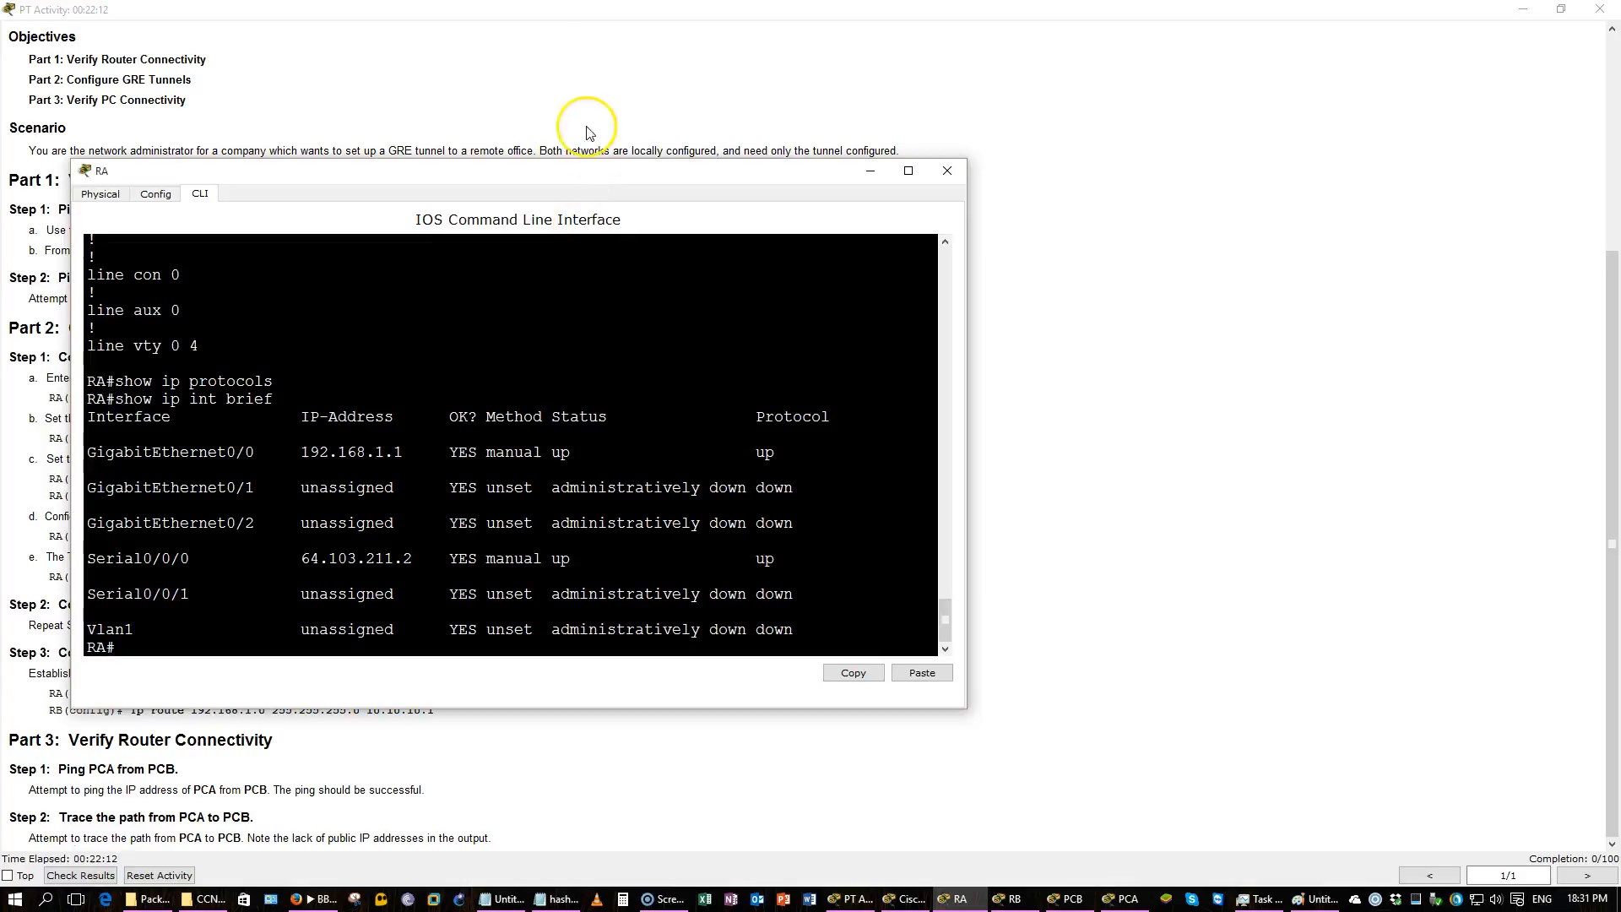
{"action": "left_click_drag", "start_coordinate": [590, 181], "coordinate": [1120, 219]}
{"action": "type", "text": "conf"}
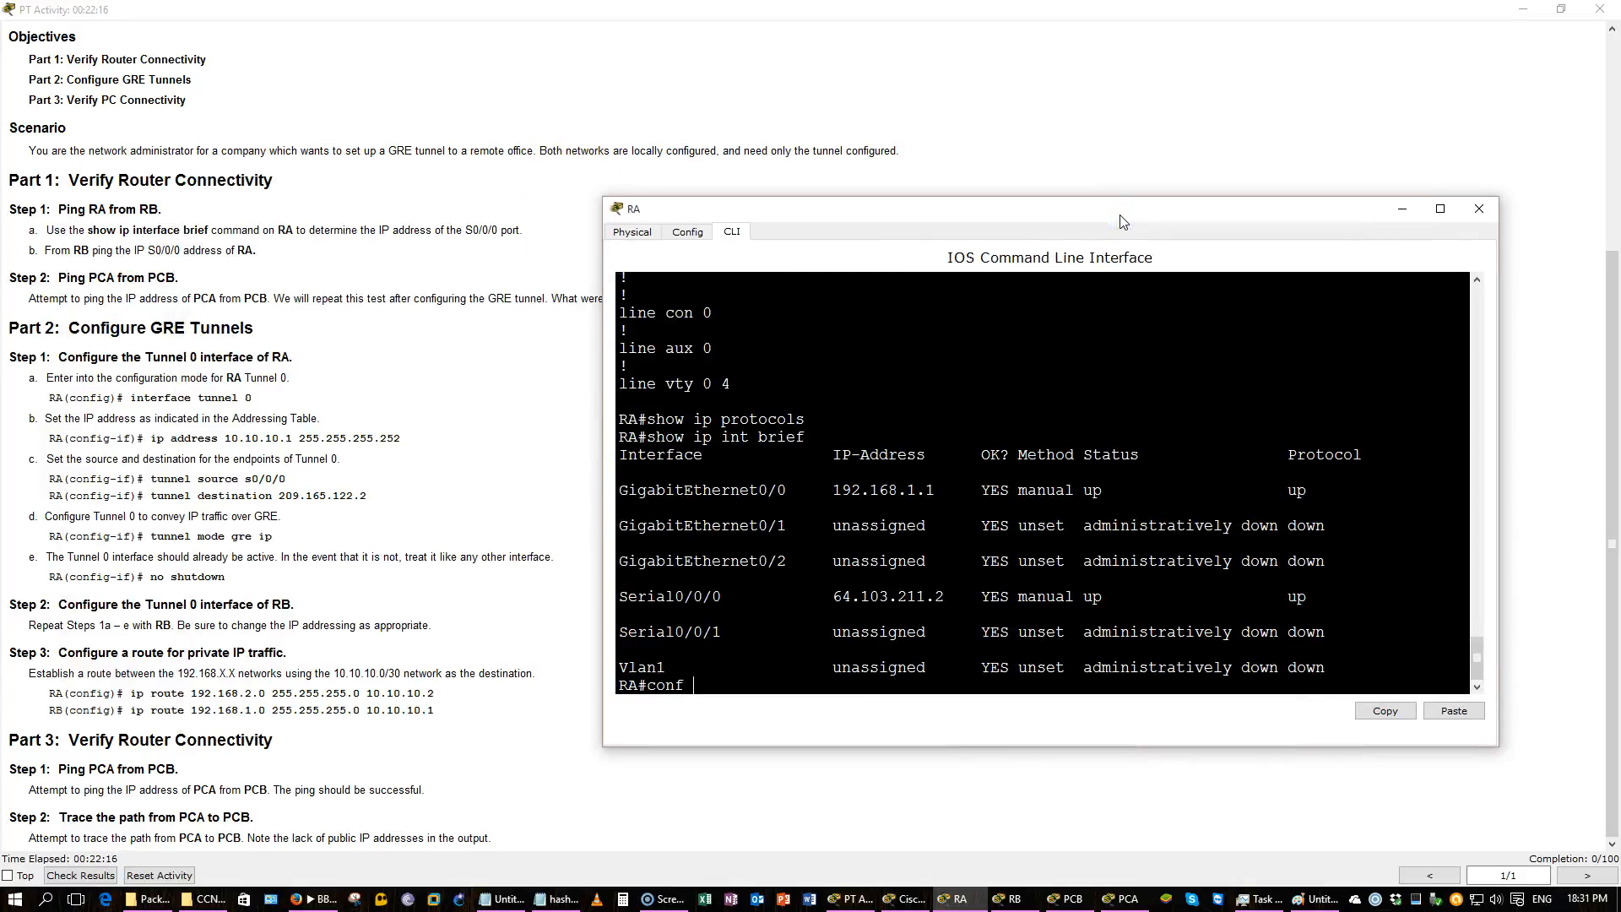
{"action": "type", "text": " t"}
{"action": "key", "text": "Return"}
{"action": "type", "text": "int"}
{"action": "key", "text": "Tab"}
{"action": "type", "text": "tu"}
{"action": "key", "text": "Tab"}
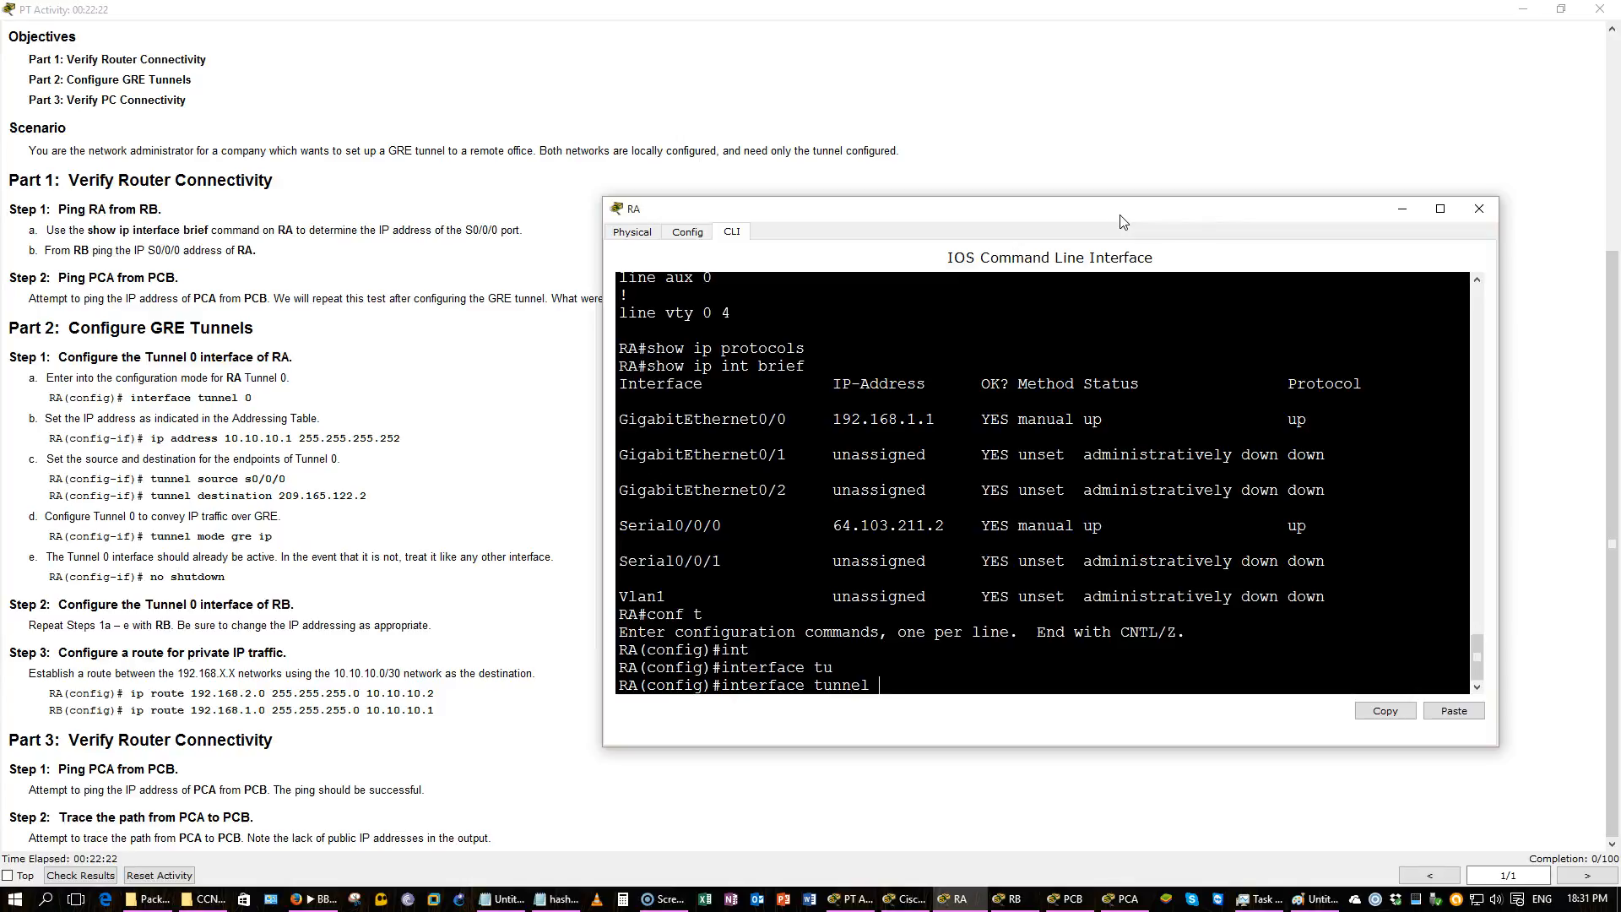
{"action": "type", "text": "?"}
{"action": "key", "text": "BackSpace"}
{"action": "key", "text": "BackSpace"}
{"action": "key", "text": "BackSpace"}
{"action": "key", "text": "BackSpace"}
{"action": "key", "text": "BackSpace"}
{"action": "key", "text": "BackSpace"}
{"action": "key", "text": "BackSpace"}
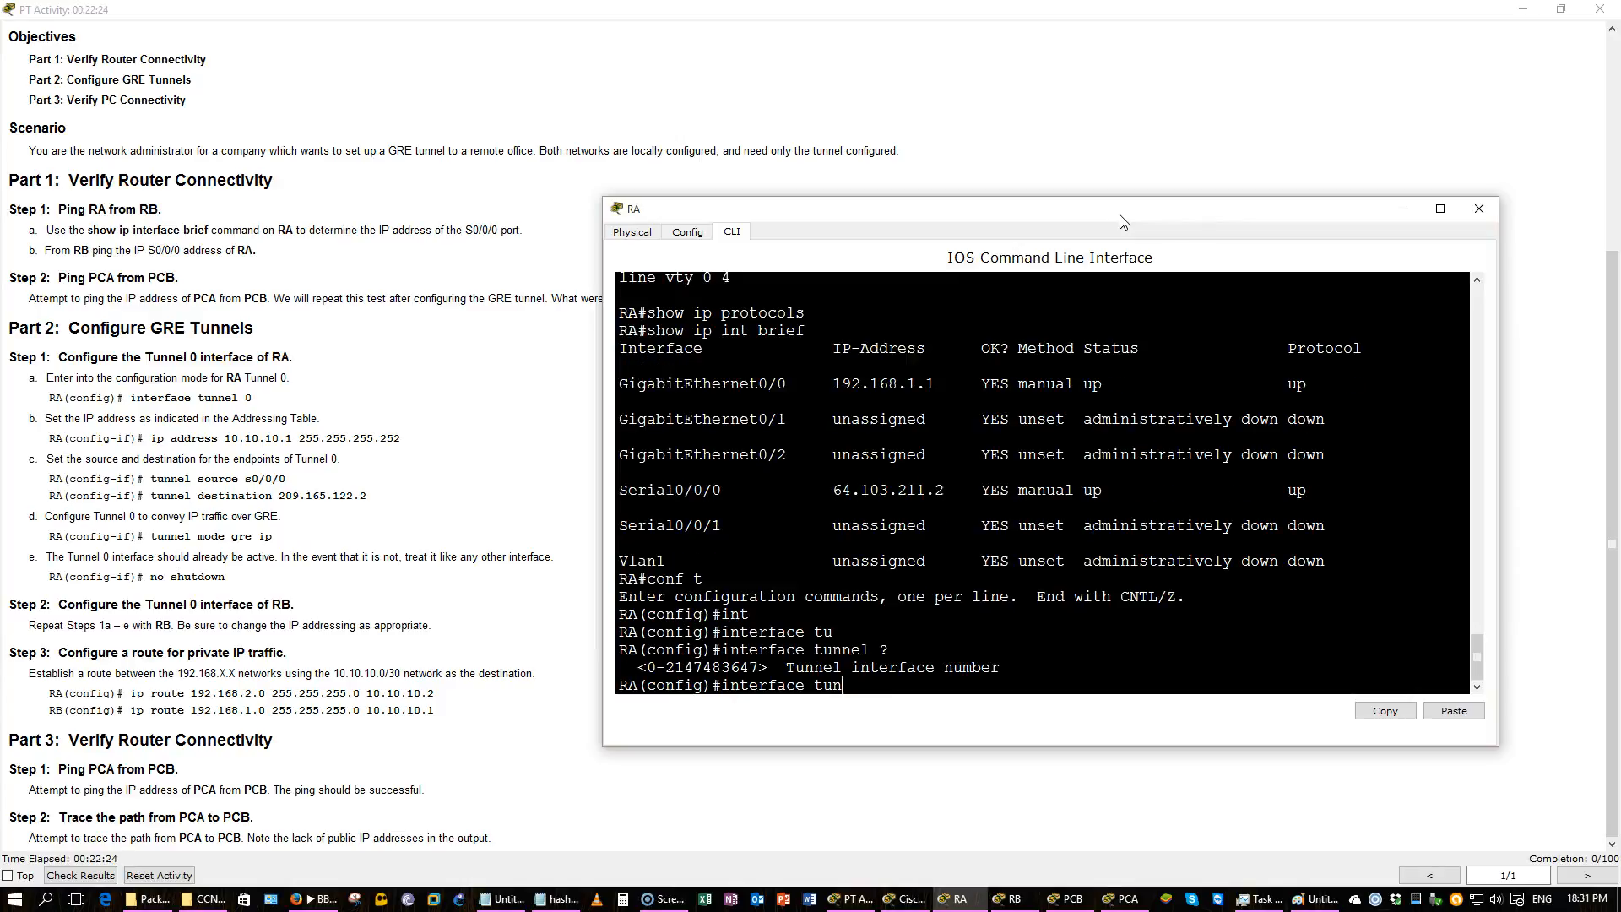
{"action": "type", "text": "?"}
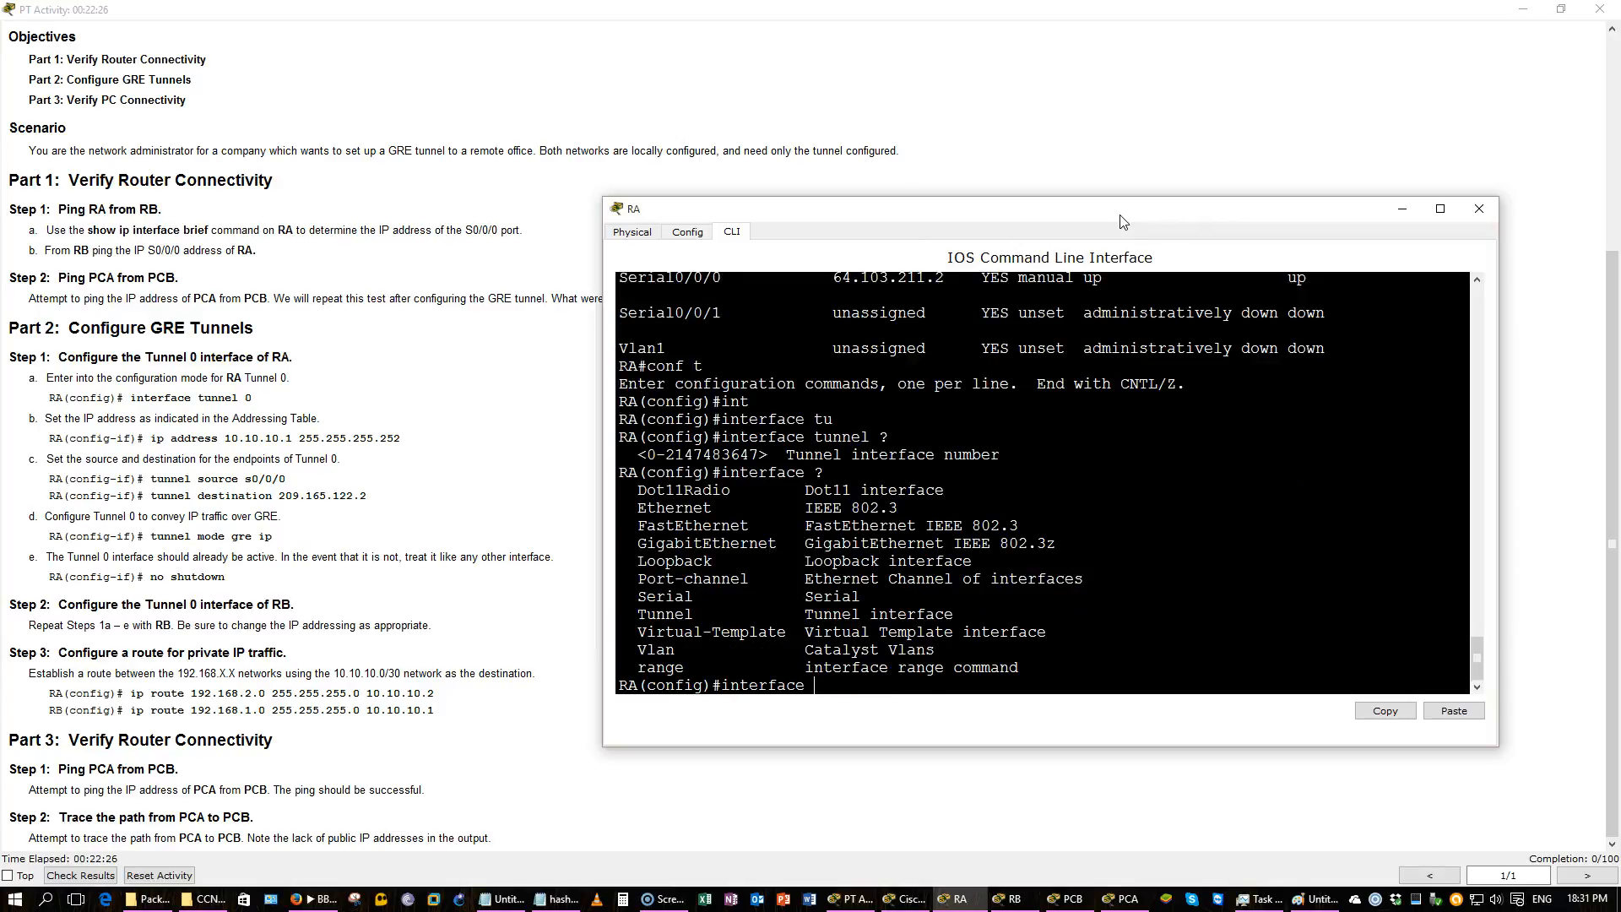
{"action": "type", "text": "t"}
{"action": "key", "text": "Tab"}
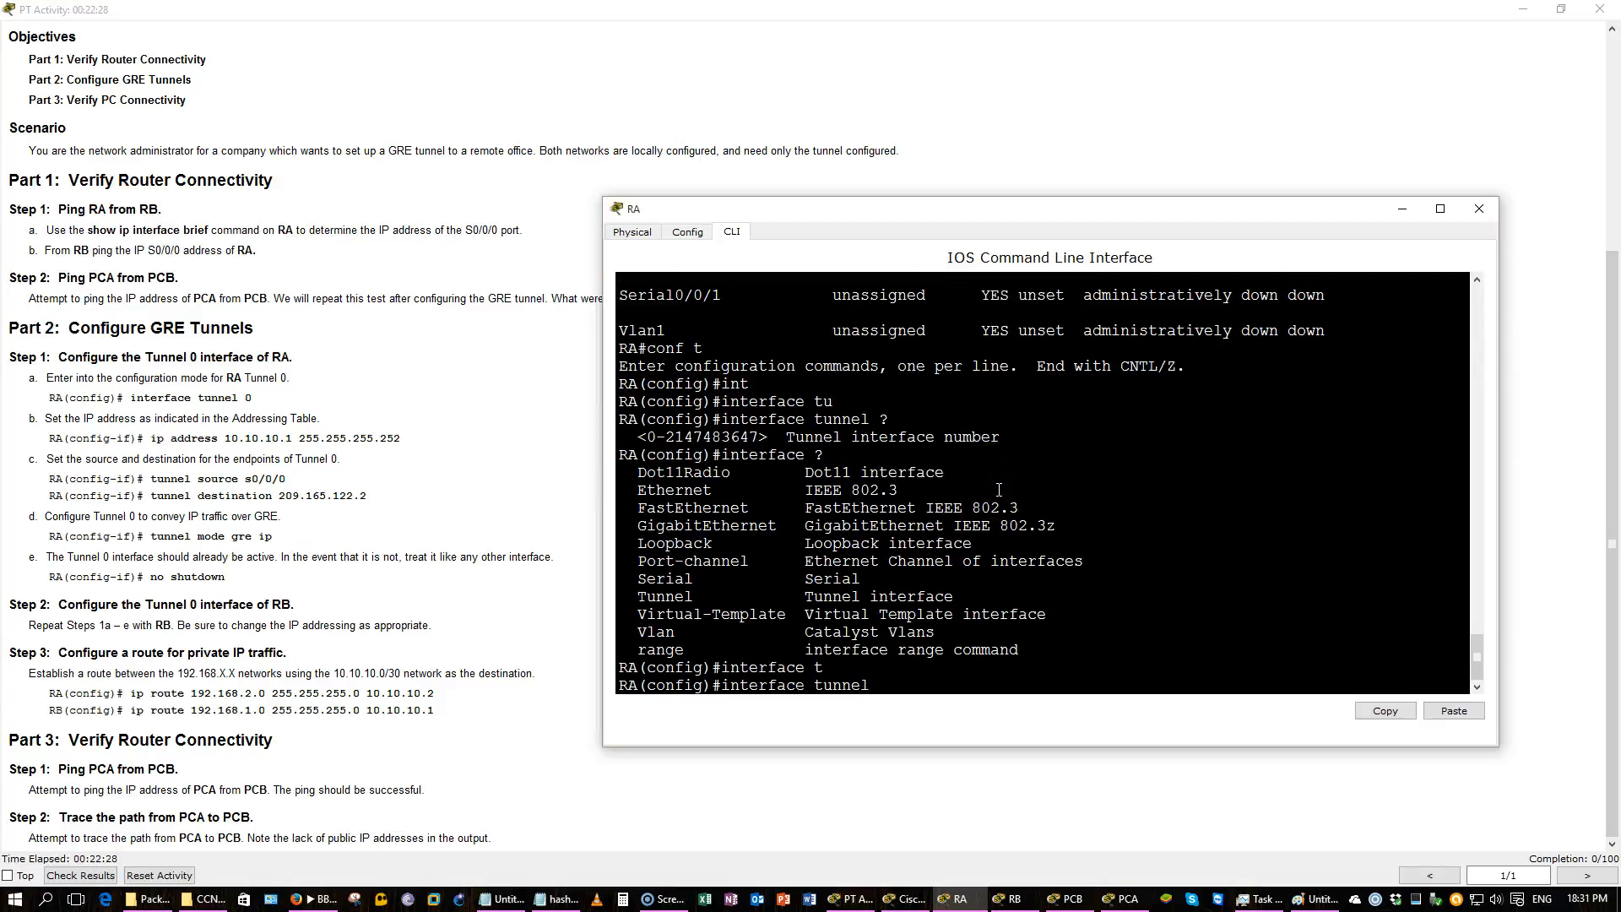
{"action": "type", "text": "0"}
{"action": "key", "text": "Return"}
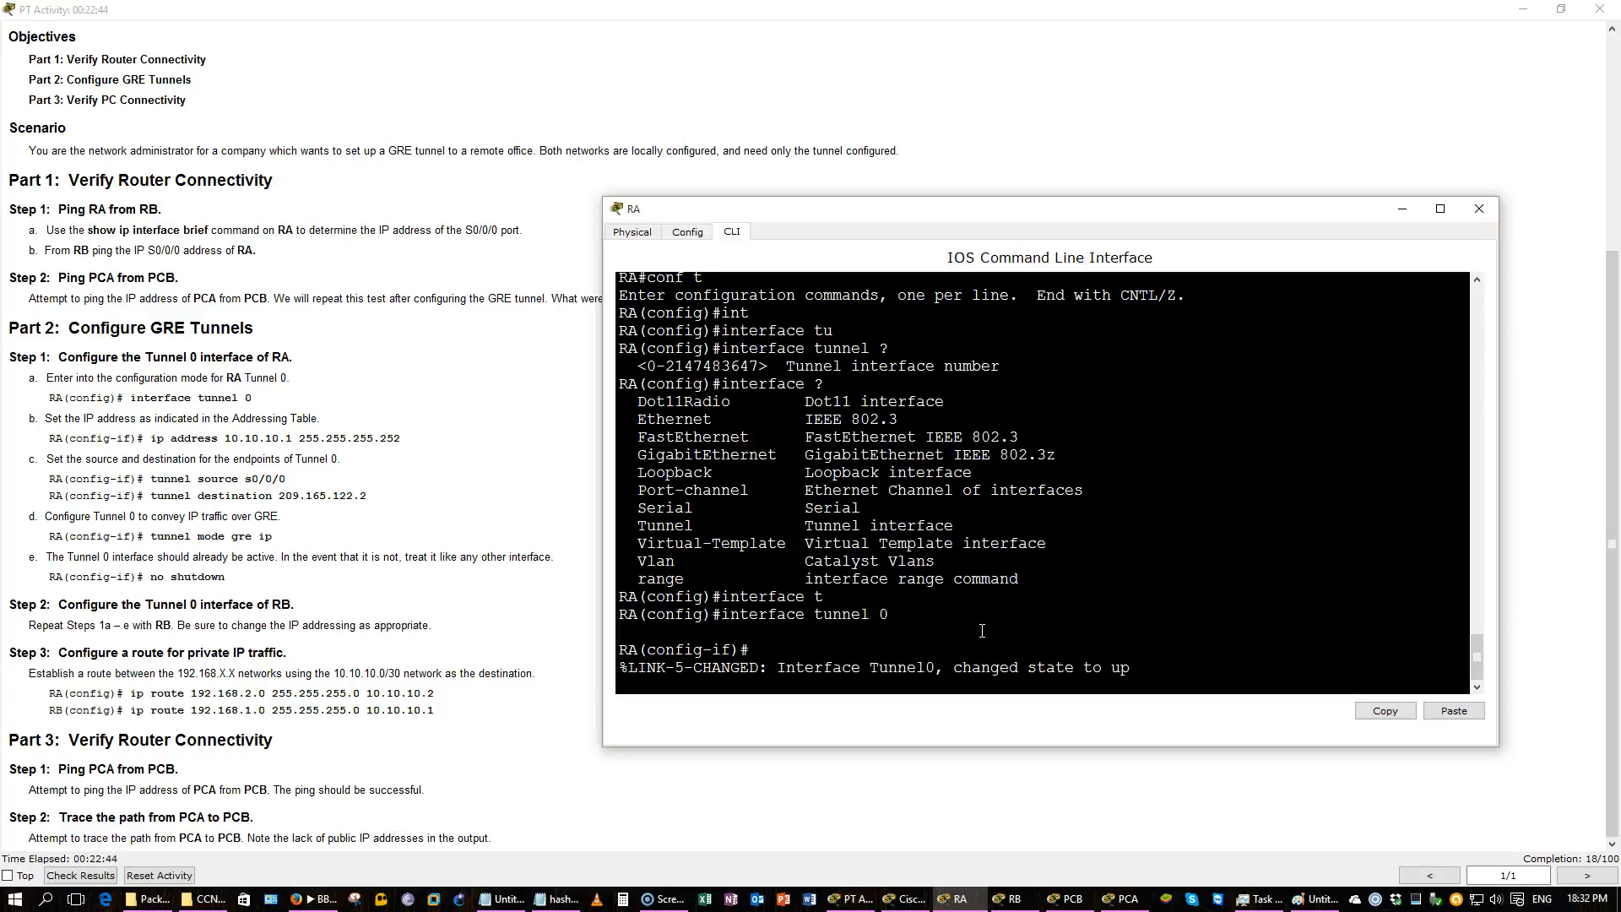
Assign IP address 10.10.10.1 with mask 255.255.255.252 to RA's Tunnel 0 interface.
{"action": "key", "text": "Return"}
{"action": "key", "text": "Return"}
{"action": "key", "text": "Return"}
{"action": "key", "text": "Return"}
{"action": "key", "text": "Return"}
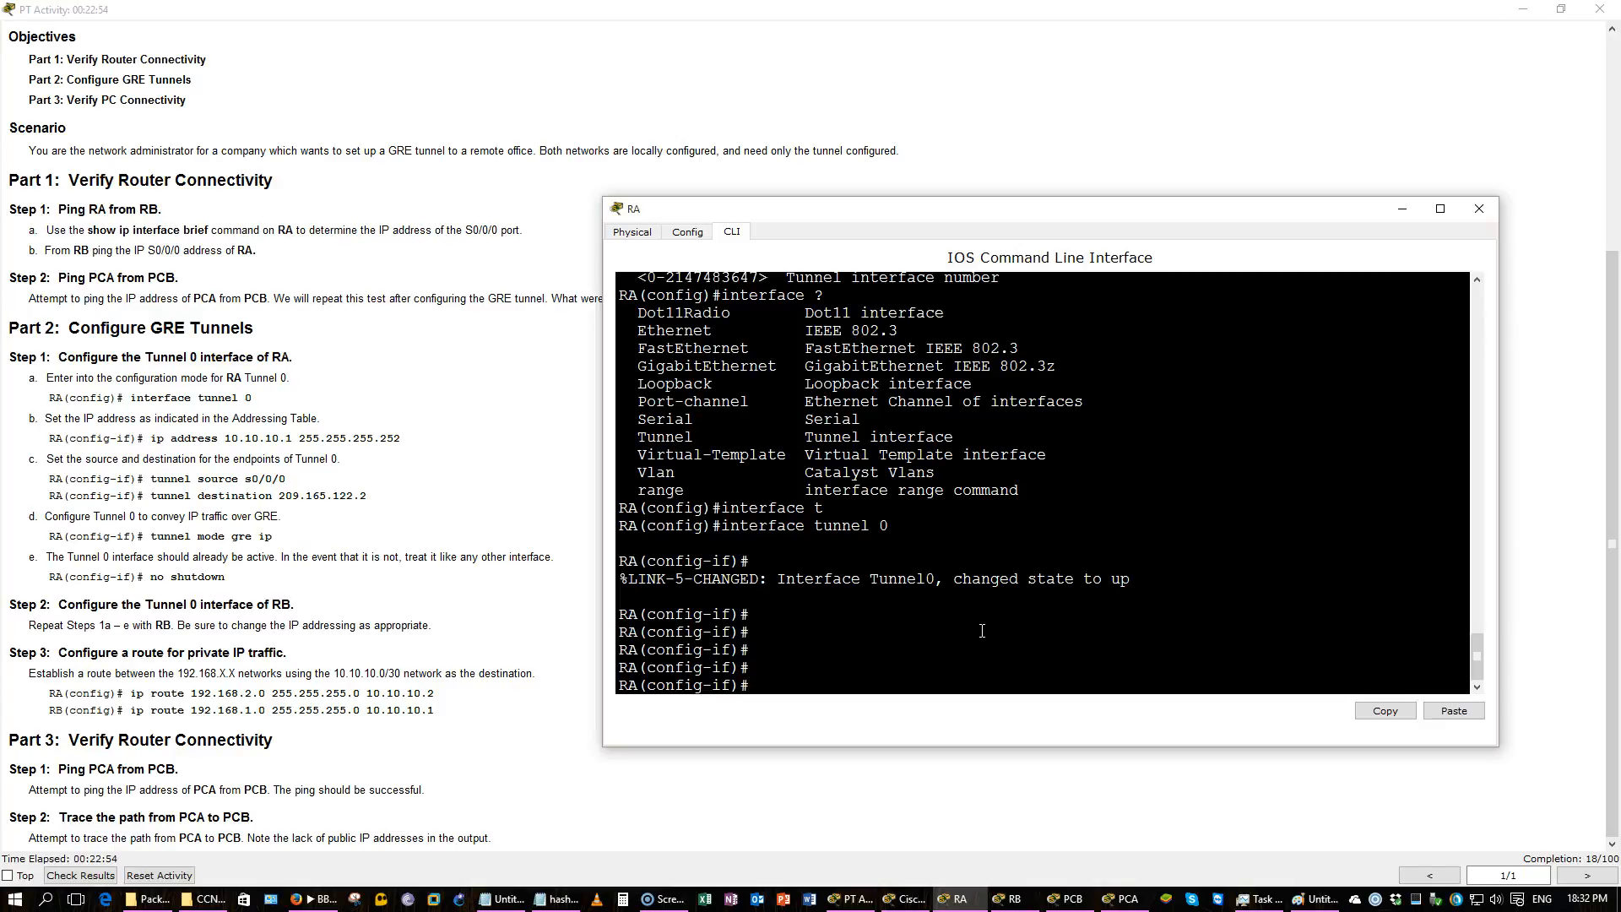
{"action": "type", "text": "ip add"}
{"action": "key", "text": "Tab"}
{"action": "type", "text": "10.10.1."}
{"action": "key", "text": "BackSpace"}
{"action": "type", "text": "0.1 2"}
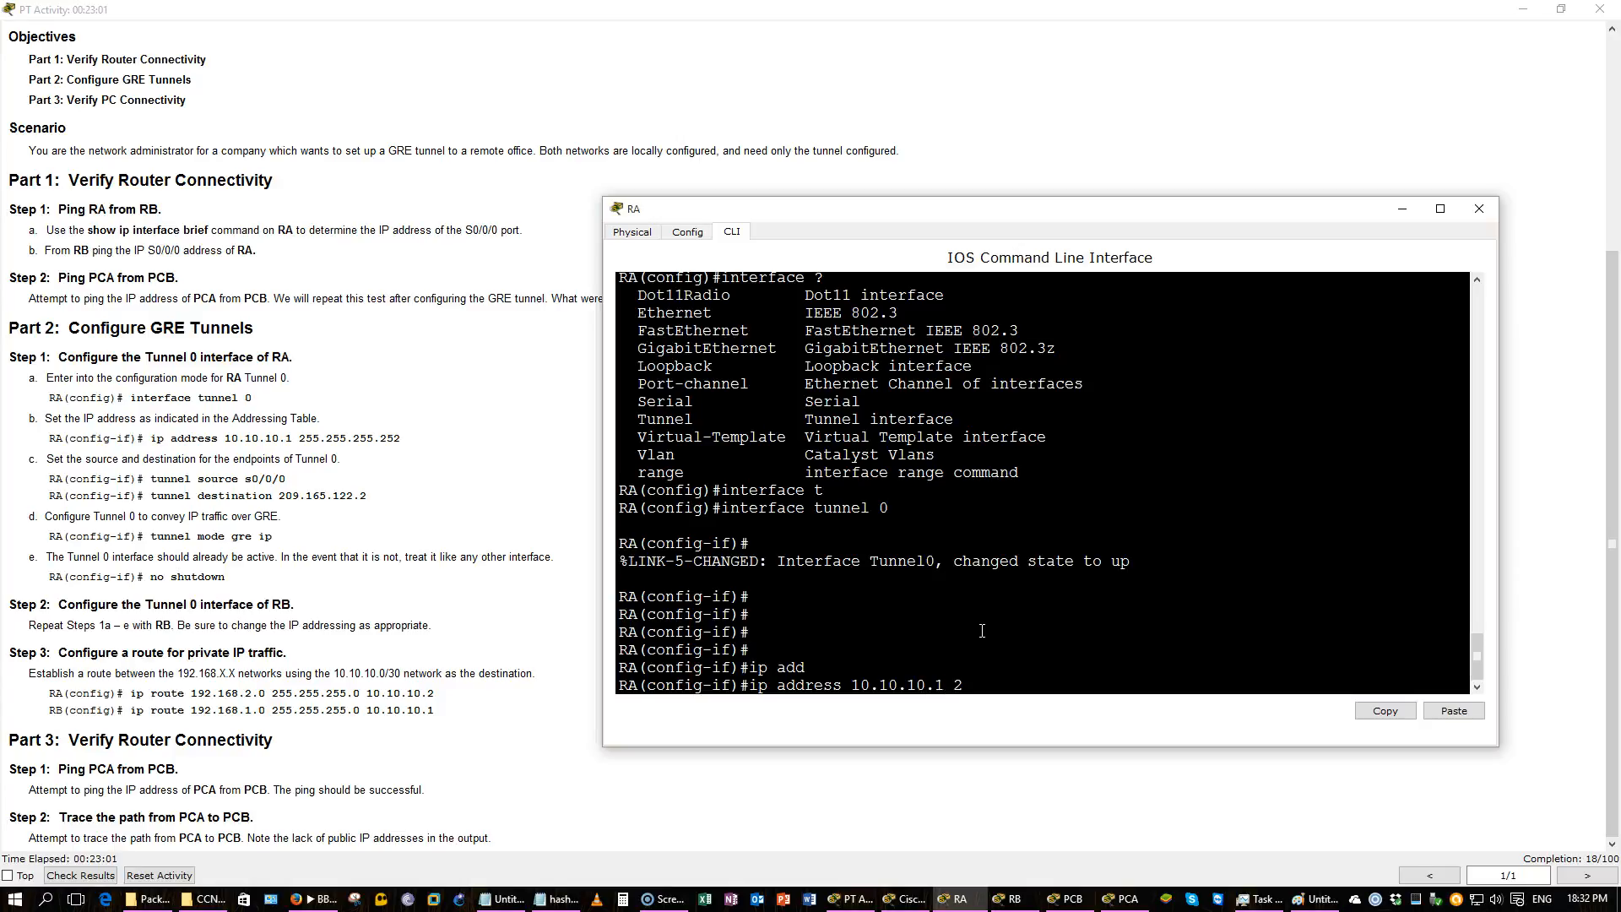
{"action": "type", "text": "55.255.255.252"}
{"action": "key", "text": "Return"}
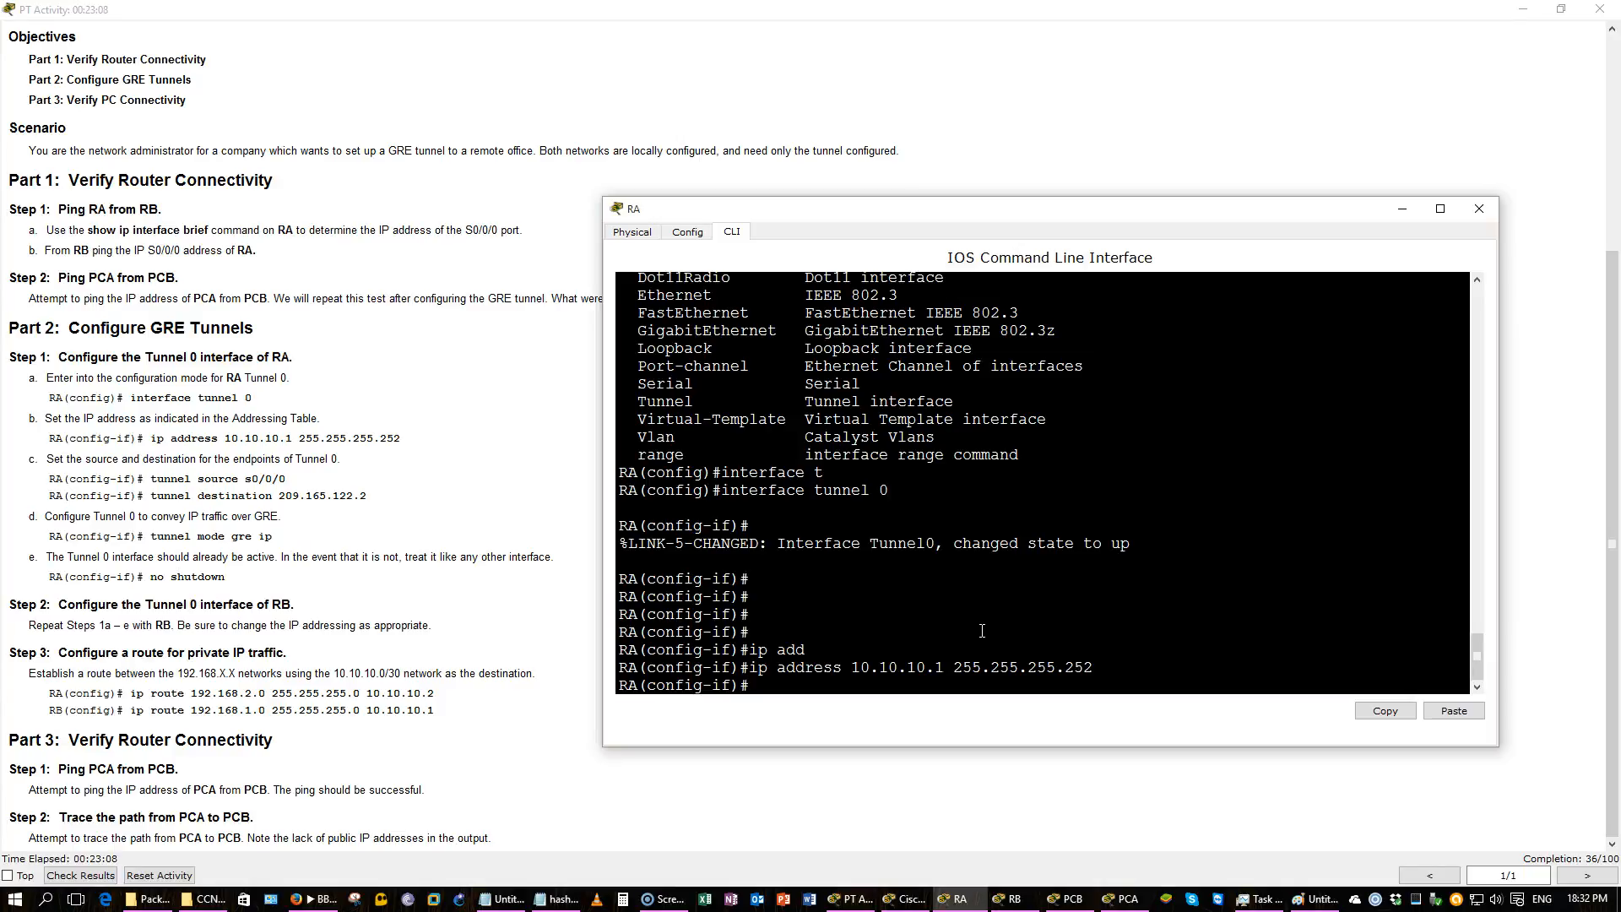
Set RA's Tunnel 0 source to interface s0/0/0, checking the topology for the serial port.
{"action": "type", "text": "tun"}
{"action": "key", "text": "Tab"}
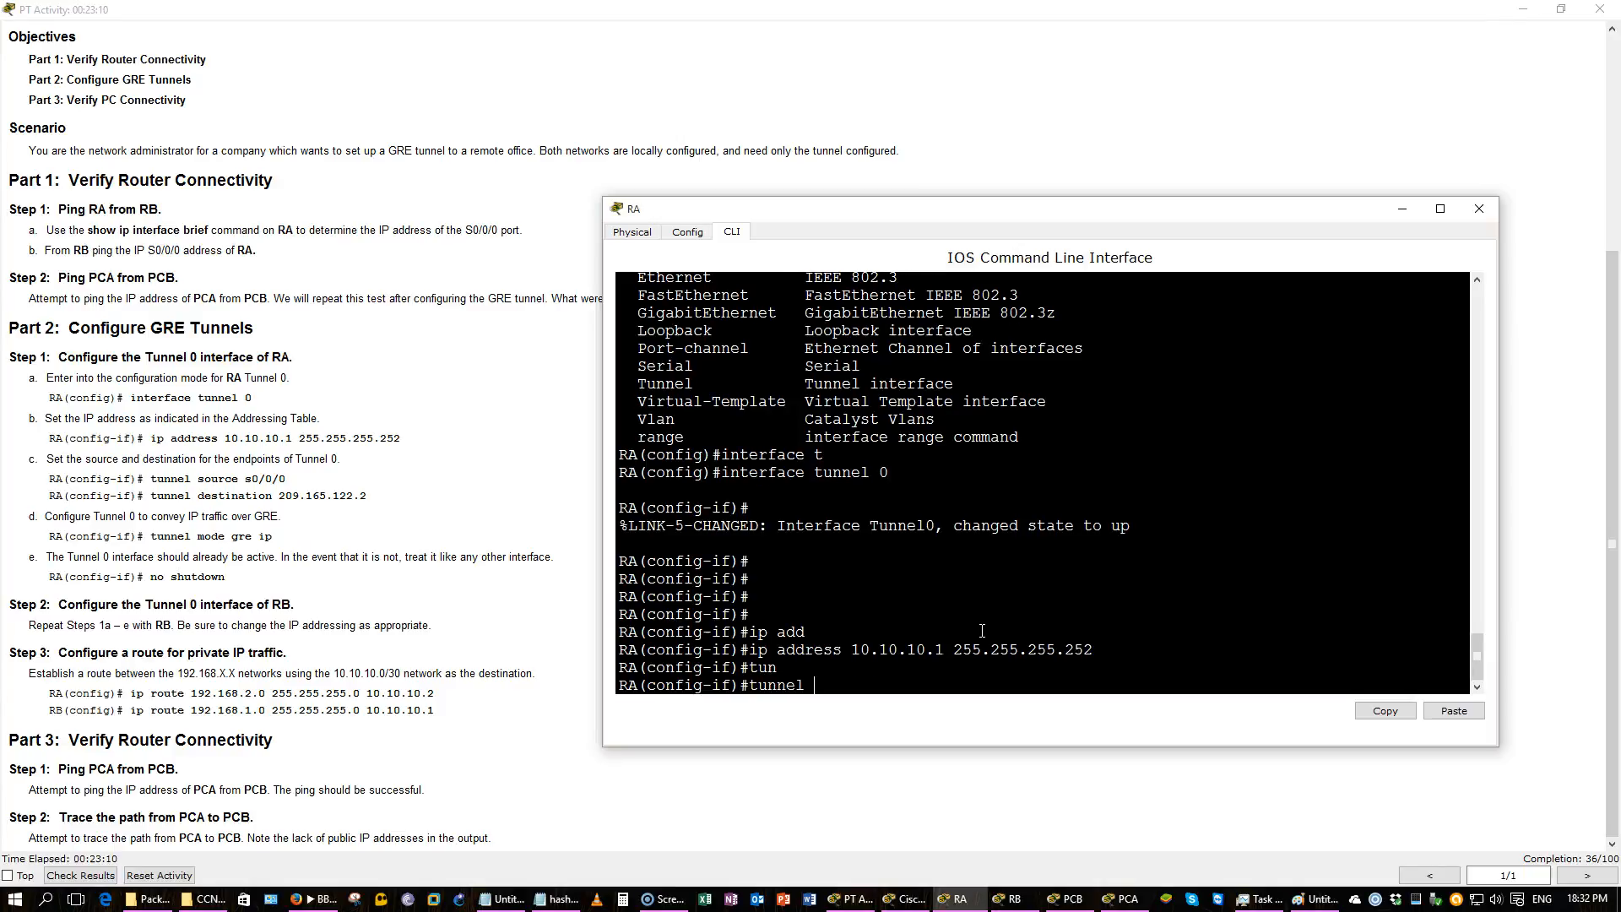
{"action": "type", "text": "?sou"}
{"action": "key", "text": "Tab"}
{"action": "type", "text": "?"}
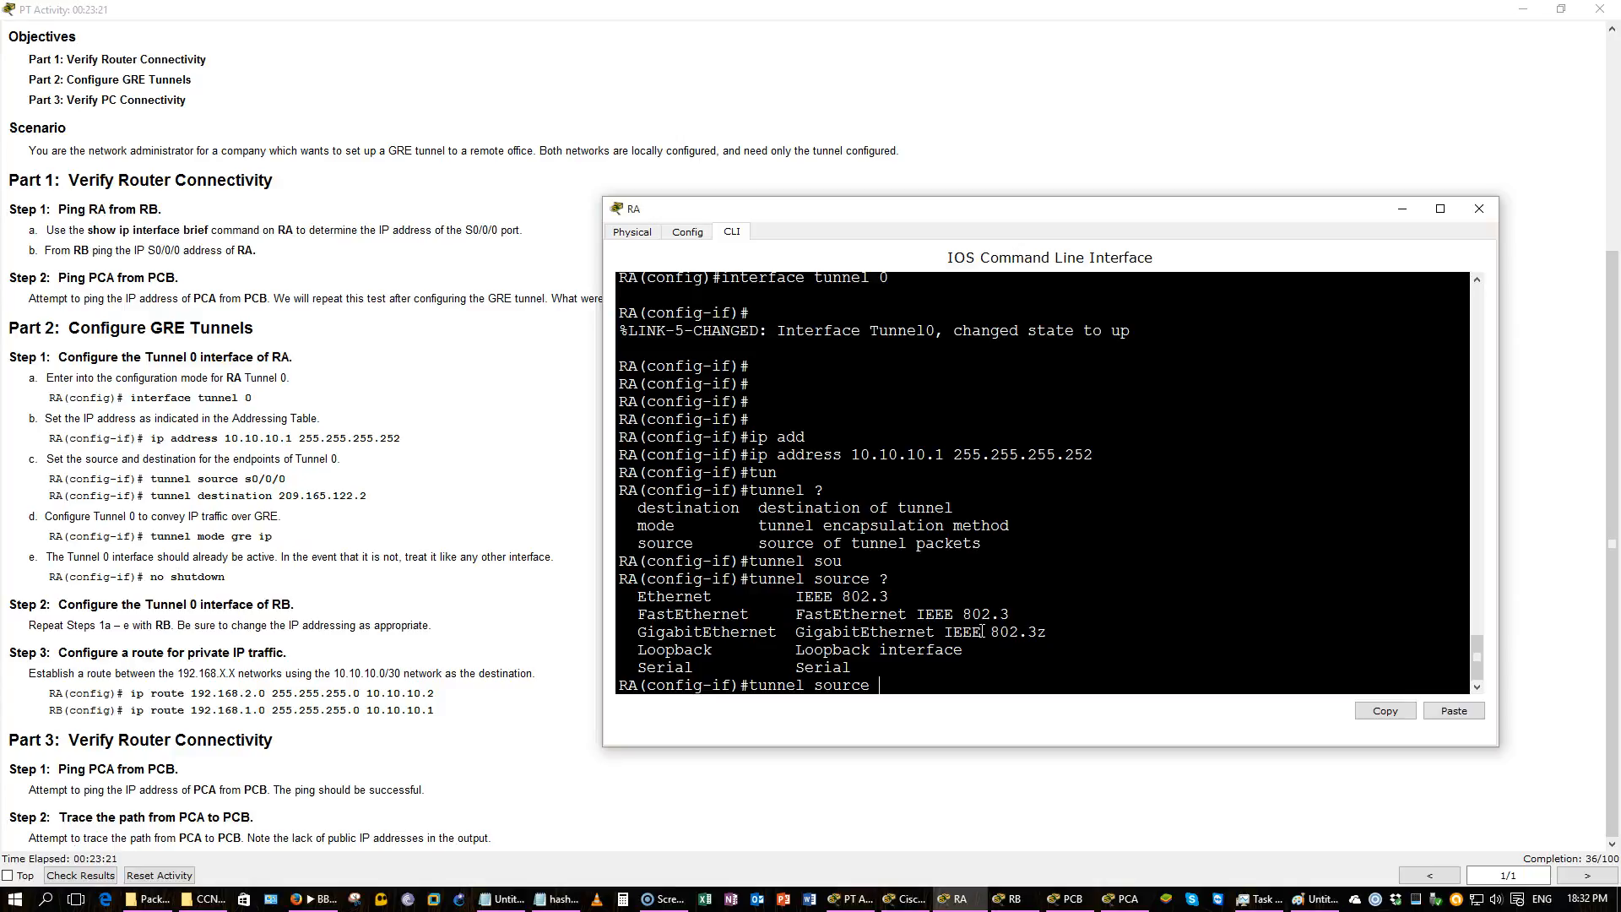
{"action": "left_click", "coordinate": [1523, 9]}
{"action": "left_click", "coordinate": [879, 196]}
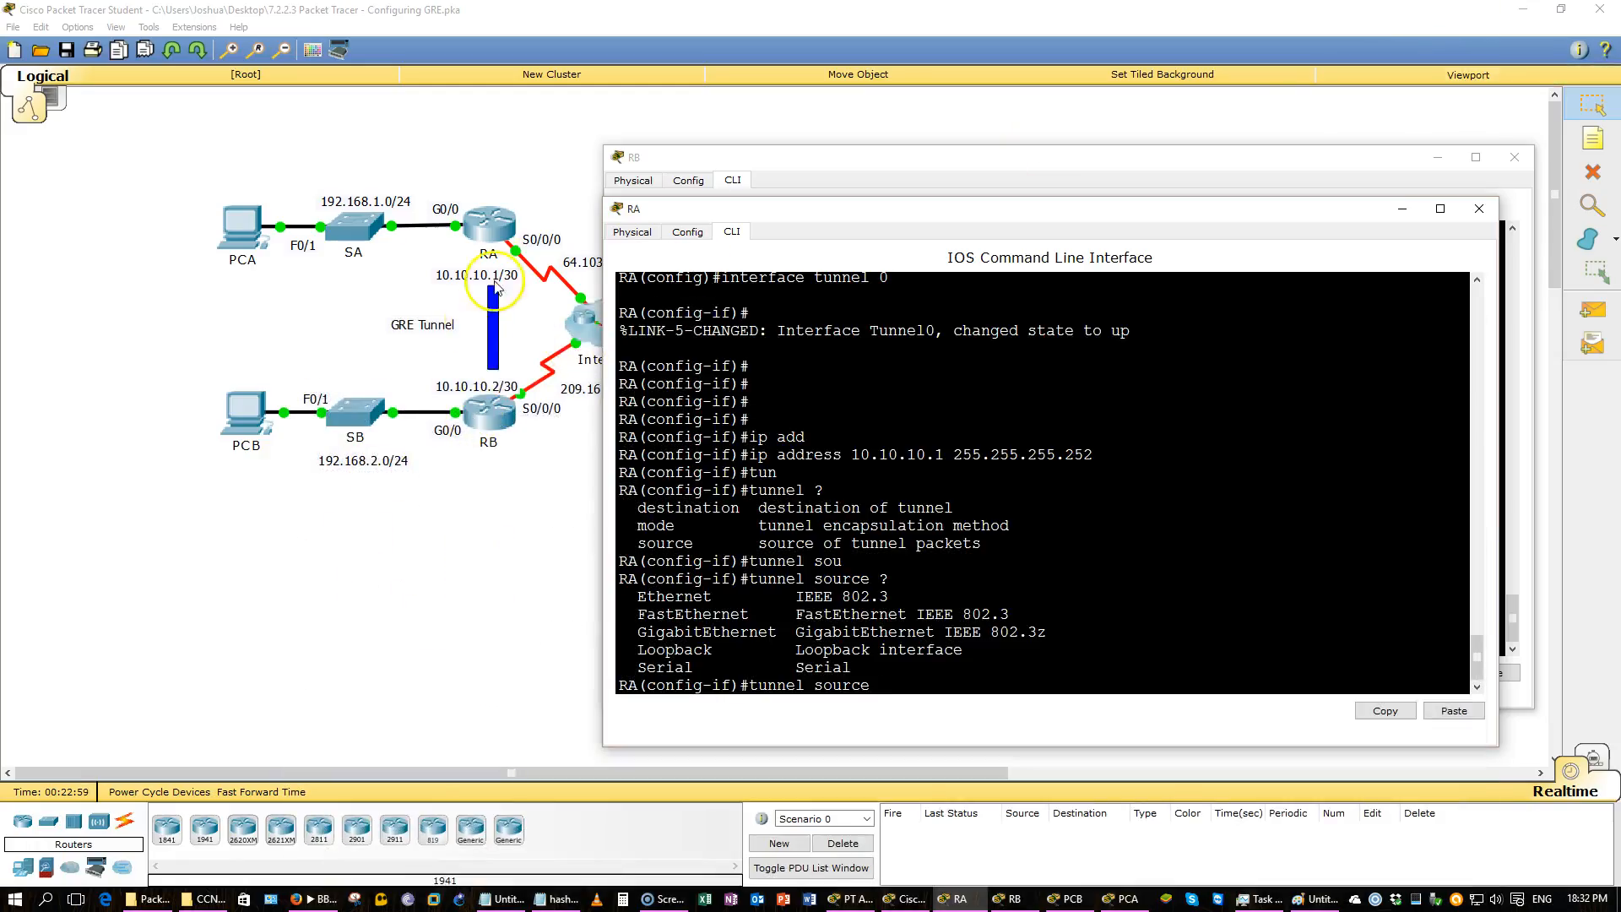
{"action": "left_click", "coordinate": [541, 183]}
{"action": "left_click_drag", "start_coordinate": [556, 210], "coordinate": [501, 278]}
{"action": "left_click_drag", "start_coordinate": [545, 439], "coordinate": [508, 356]}
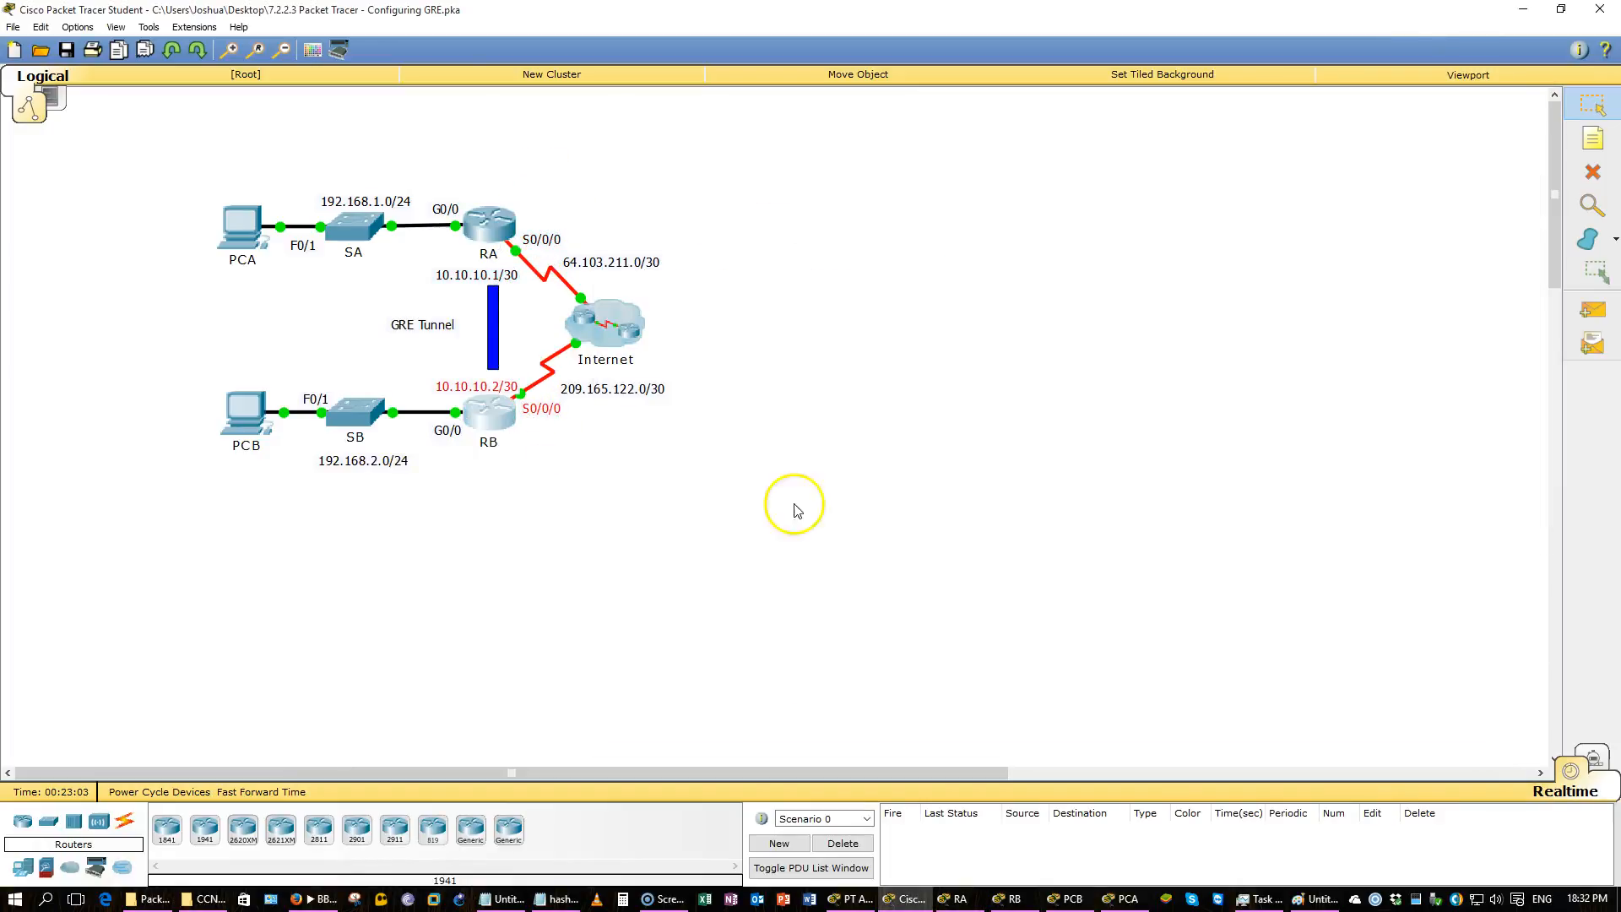
{"action": "left_click", "coordinate": [853, 898]}
{"action": "mouse_move", "coordinate": [1119, 905]}
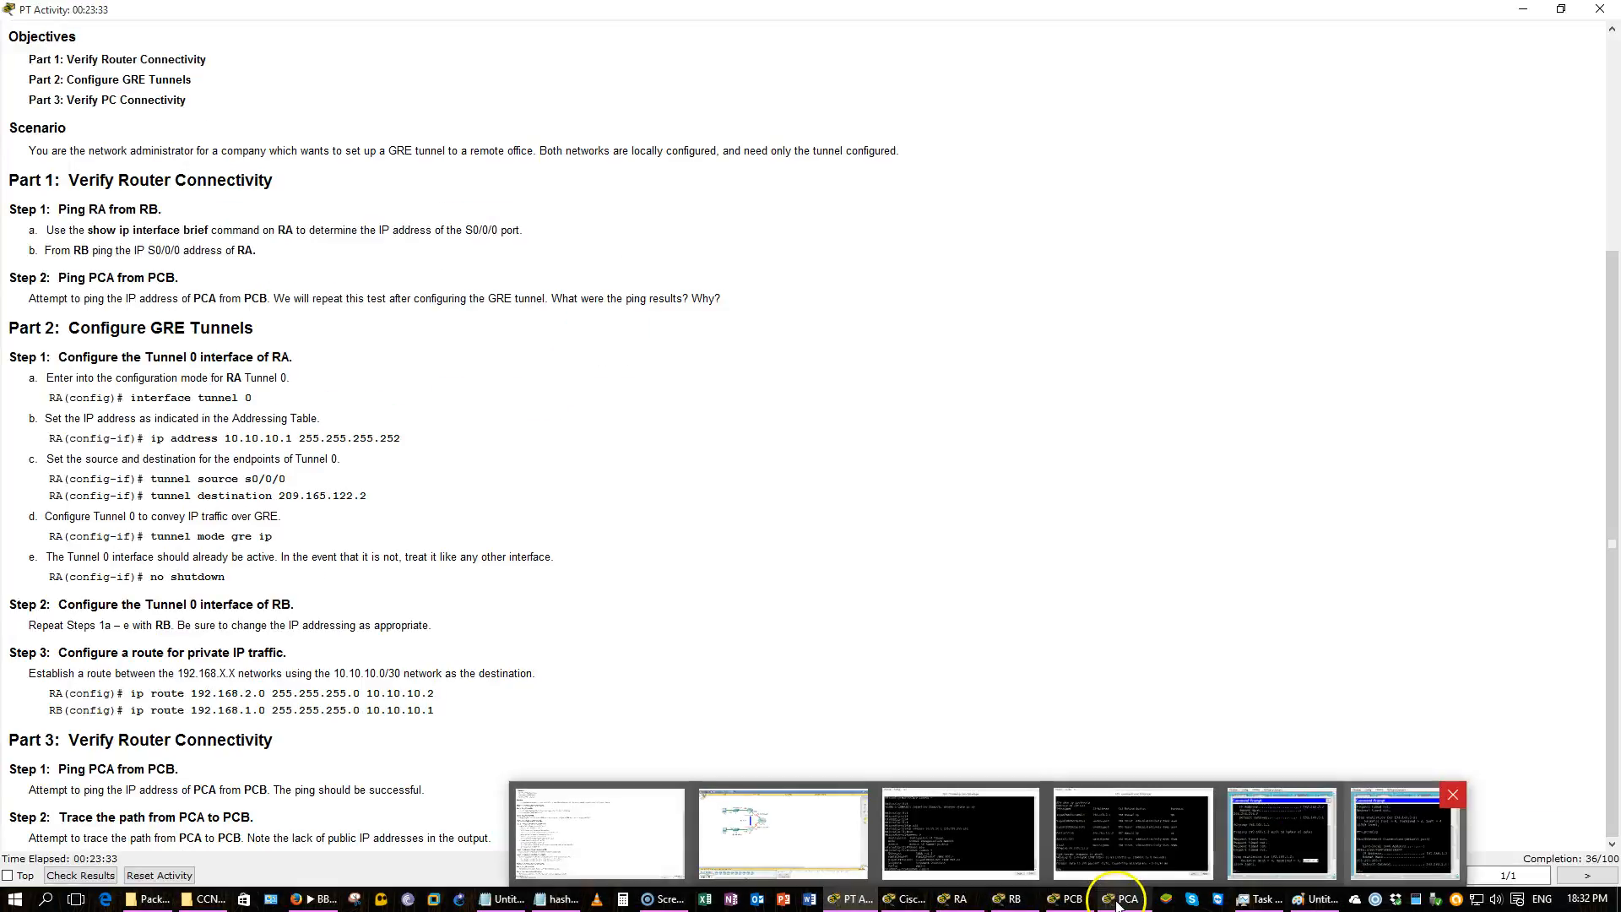
{"action": "left_click", "coordinate": [960, 898]}
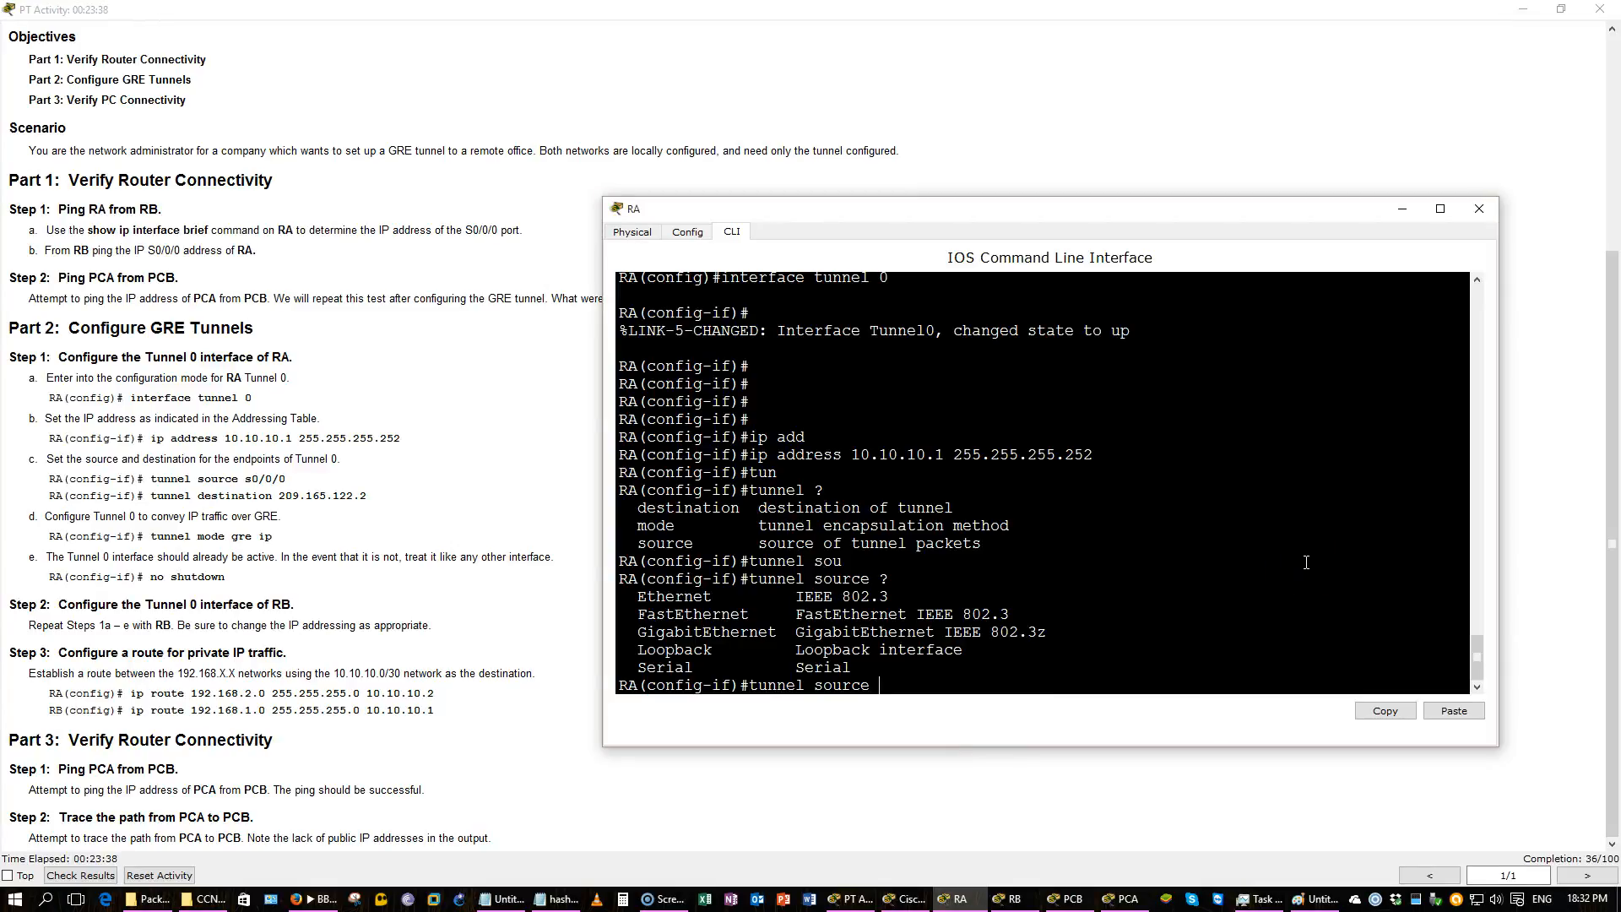
{"action": "type", "text": "s0/0/0"}
{"action": "key", "text": "Return"}
Set RA's Tunnel 0 destination to 209.165.122.2.
{"action": "type", "text": "tun"}
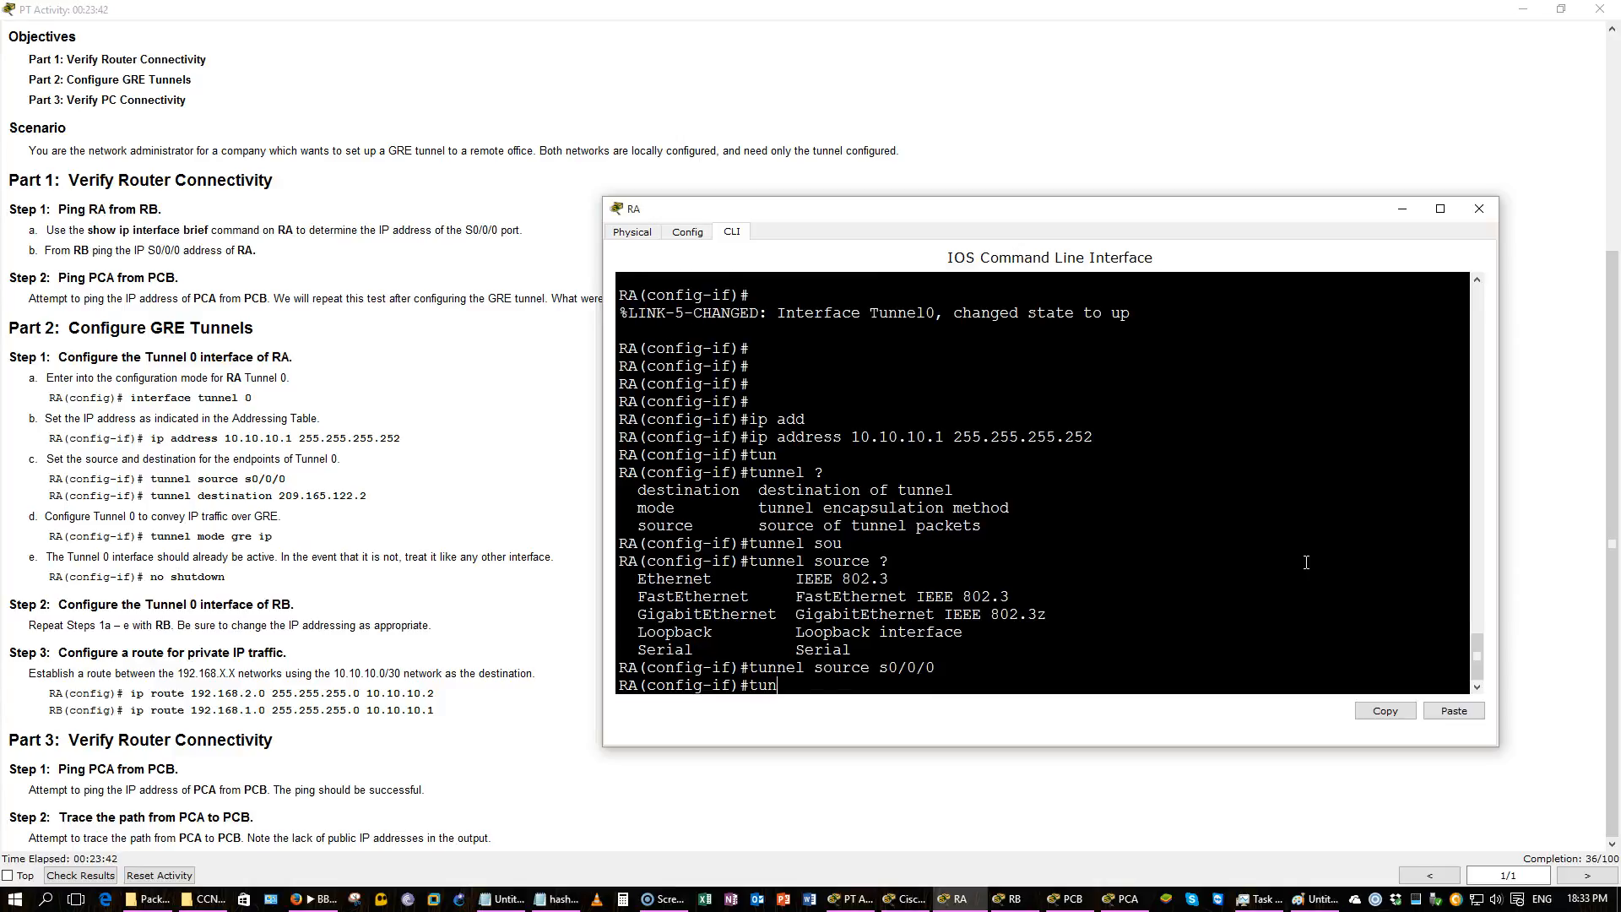
{"action": "key", "text": "Tab"}
{"action": "type", "text": "de"}
{"action": "key", "text": "Tab"}
{"action": "type", "text": "?"}
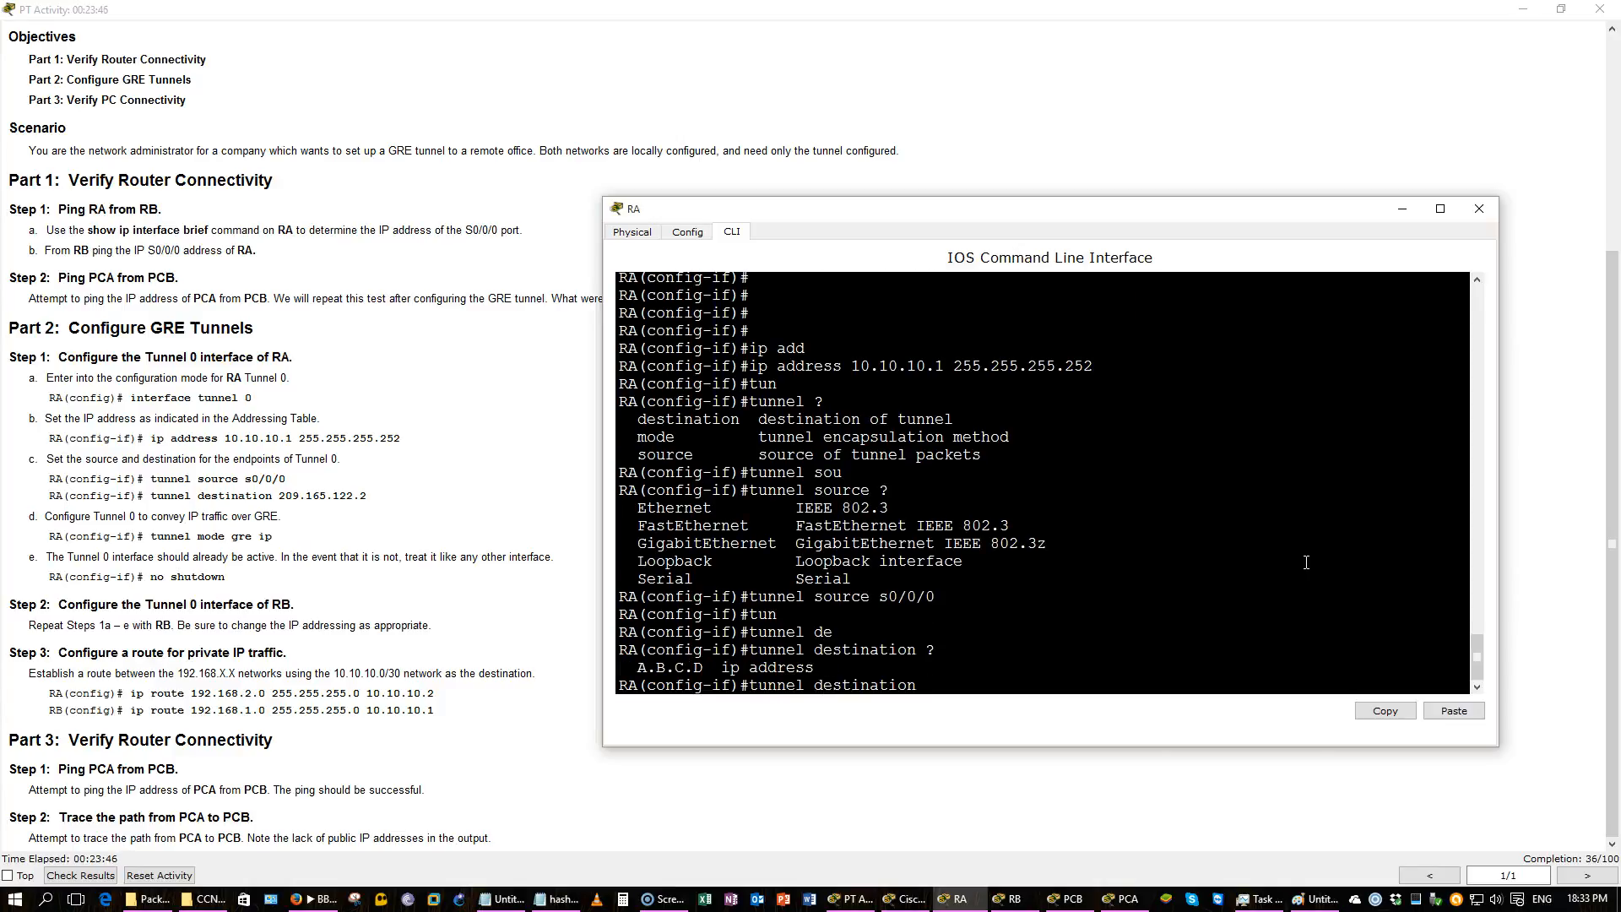
{"action": "type", "text": "209.165.122.2"}
{"action": "key", "text": "Return"}
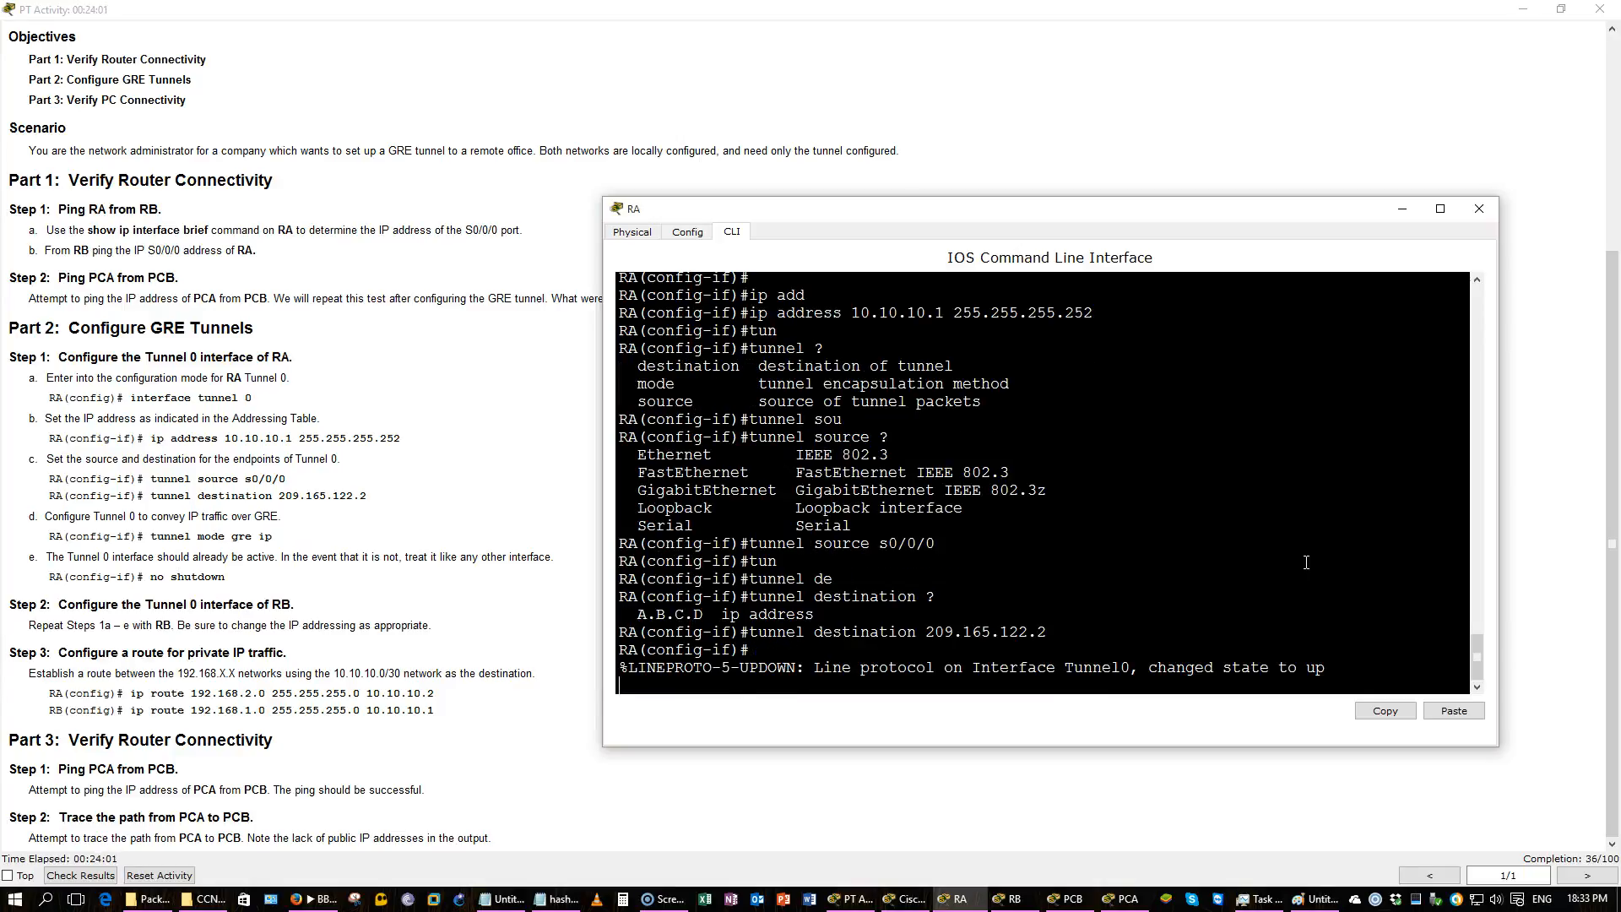
Set RA's Tunnel 0 encapsulation to tunnel mode GRE over IP.
{"action": "key", "text": "Return"}
{"action": "key", "text": "Return"}
{"action": "key", "text": "Return"}
{"action": "key", "text": "Return"}
{"action": "key", "text": "Return"}
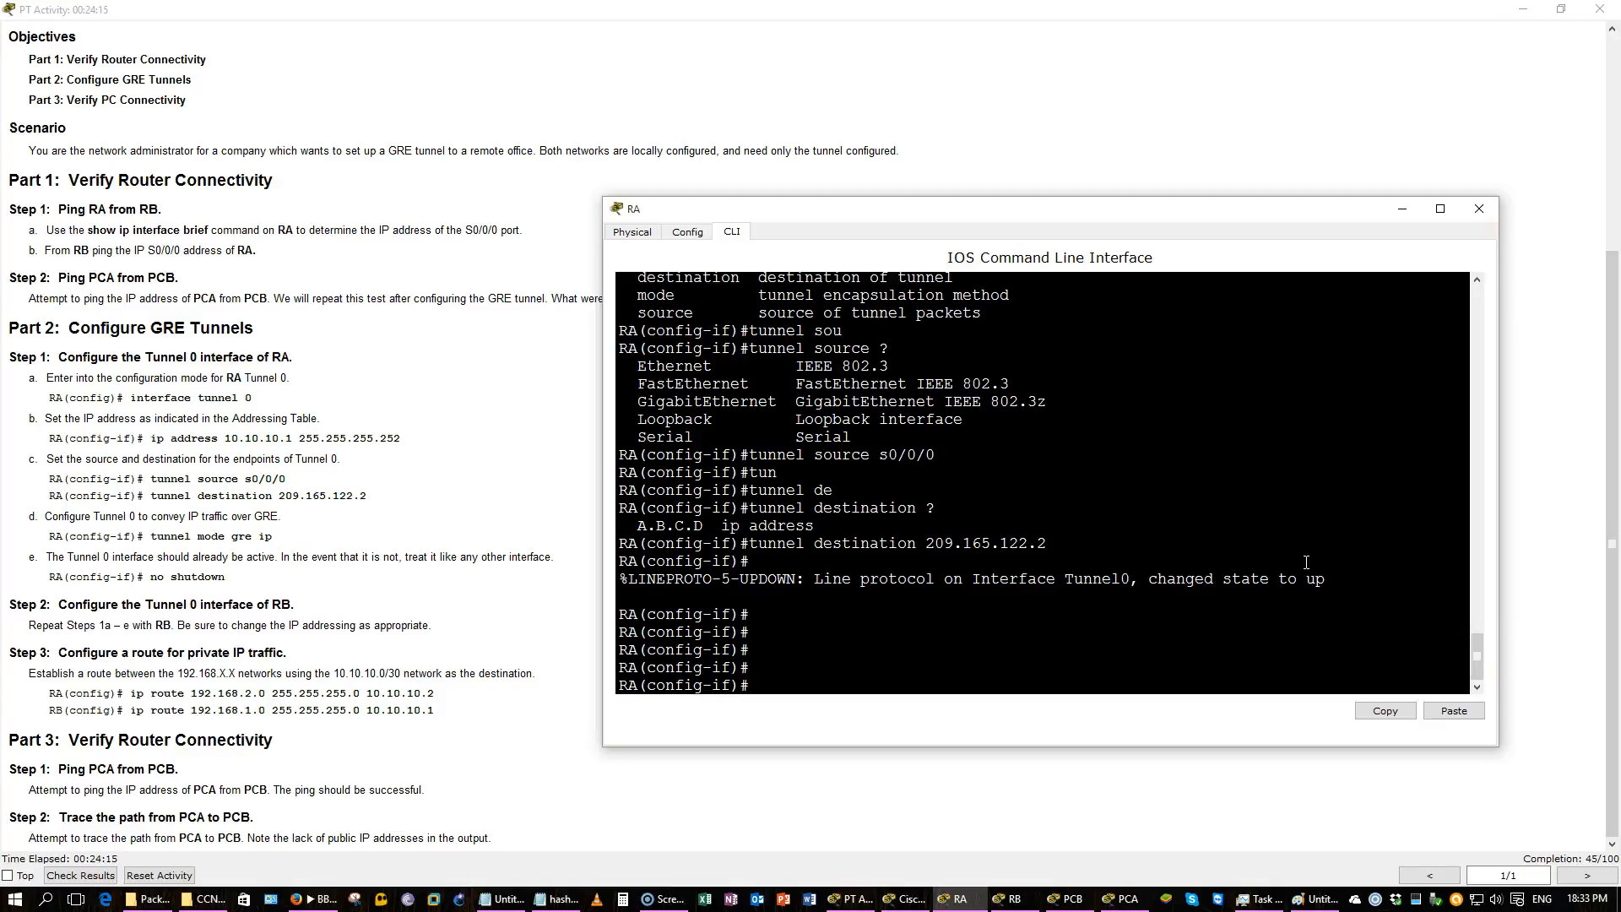
{"action": "type", "text": "tun"}
{"action": "key", "text": "Tab"}
{"action": "type", "text": "mo"}
{"action": "key", "text": "Tab"}
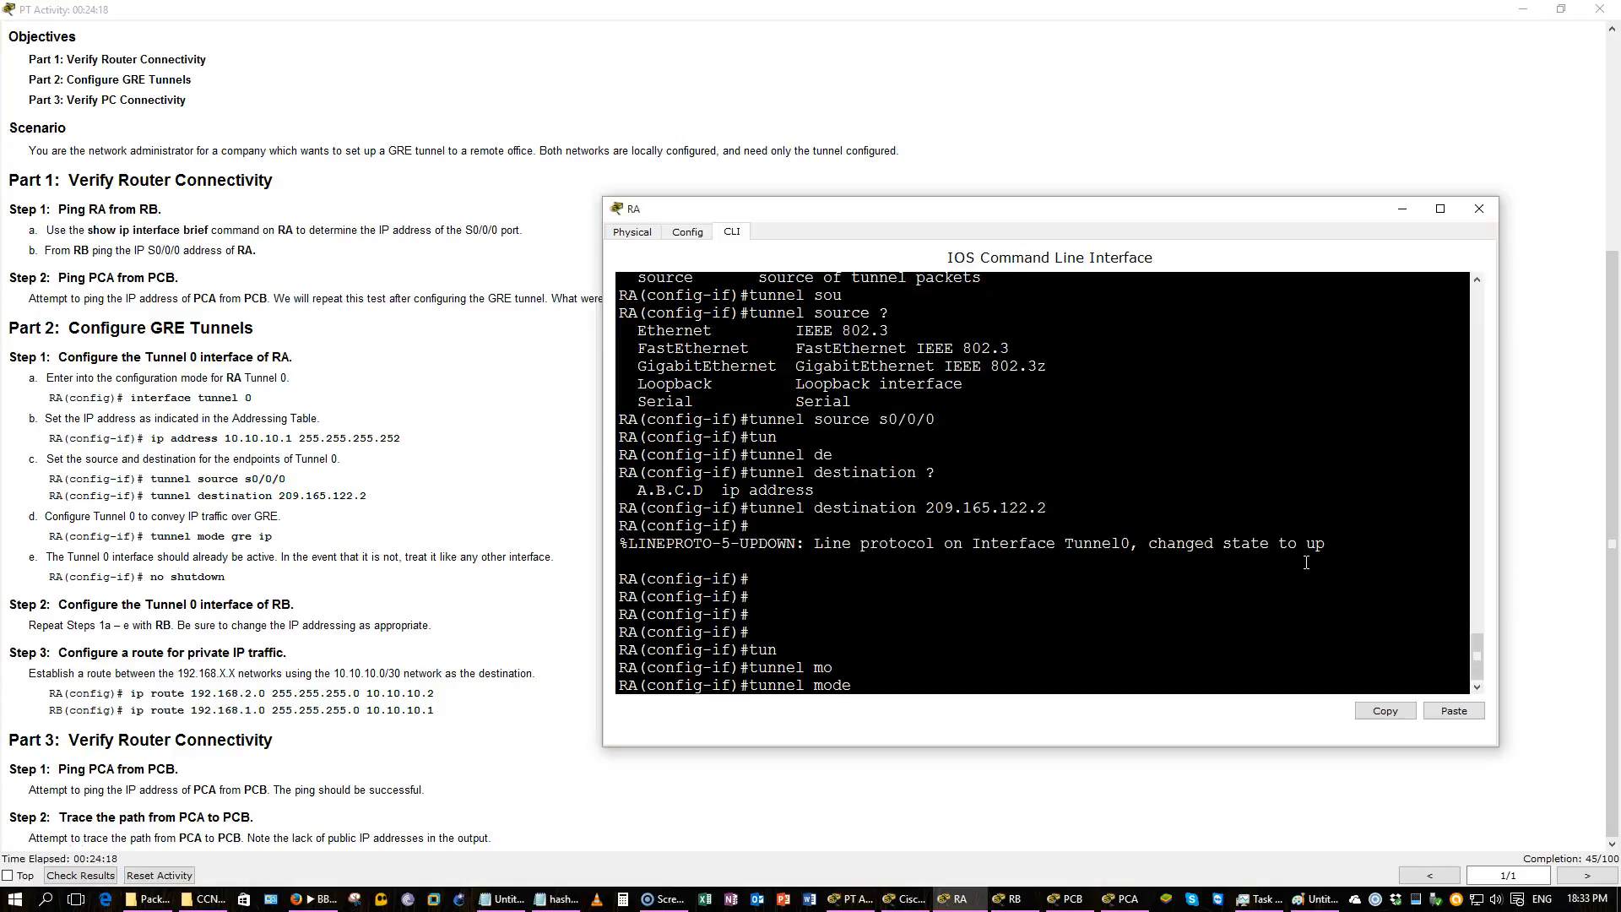
{"action": "type", "text": "?"}
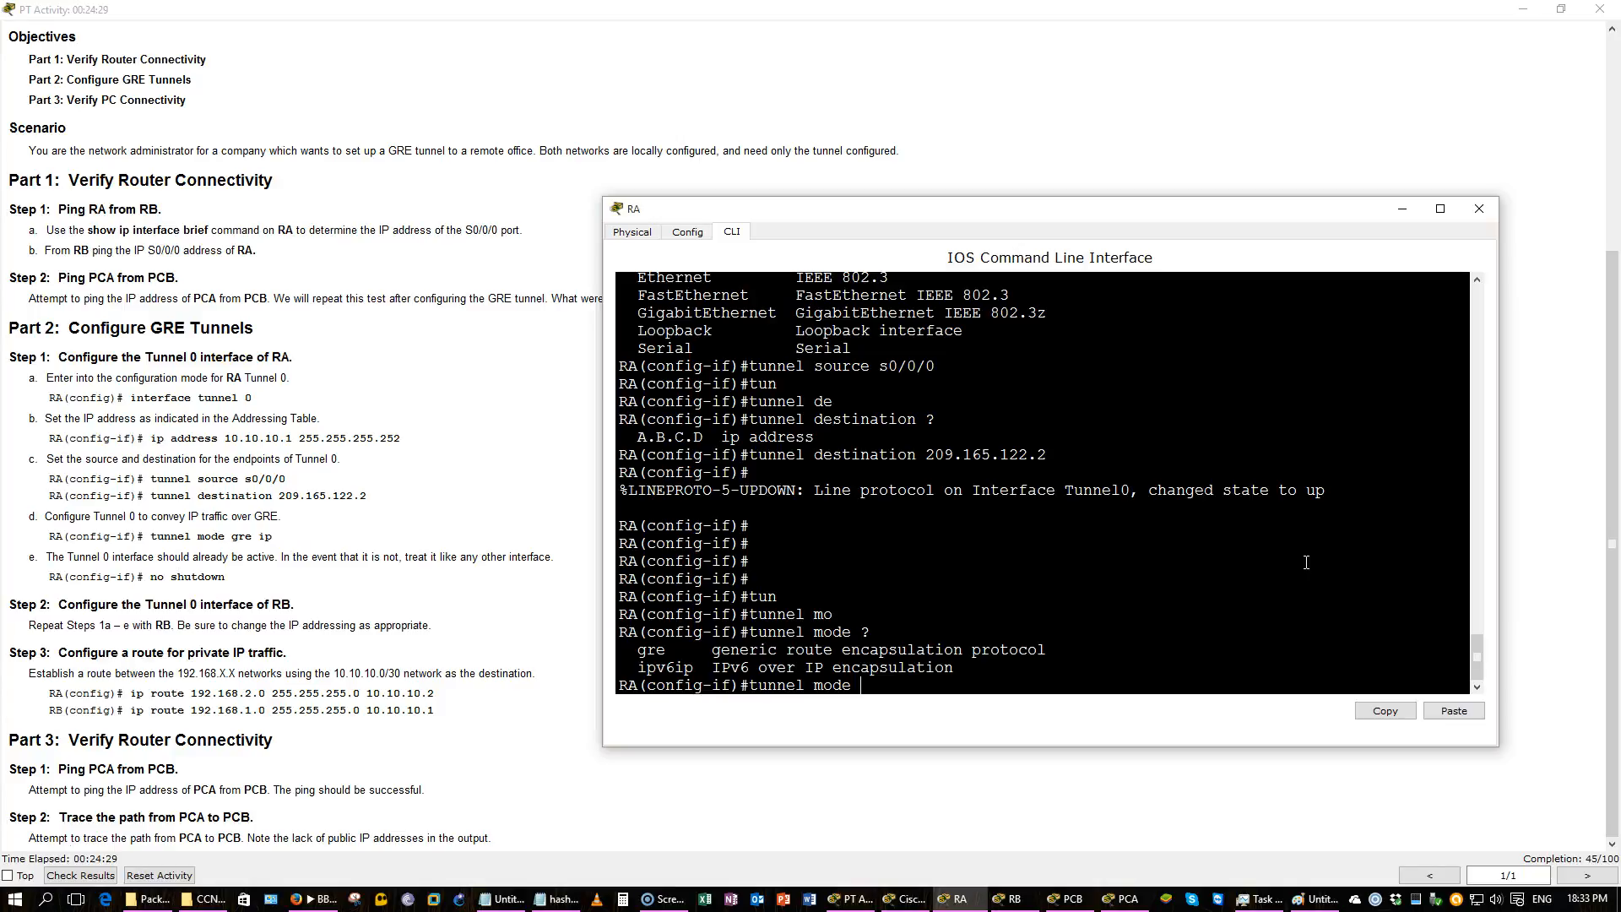
{"action": "type", "text": "gre"}
{"action": "key", "text": "Tab"}
{"action": "type", "text": "?"}
{"action": "type", "text": "ip"}
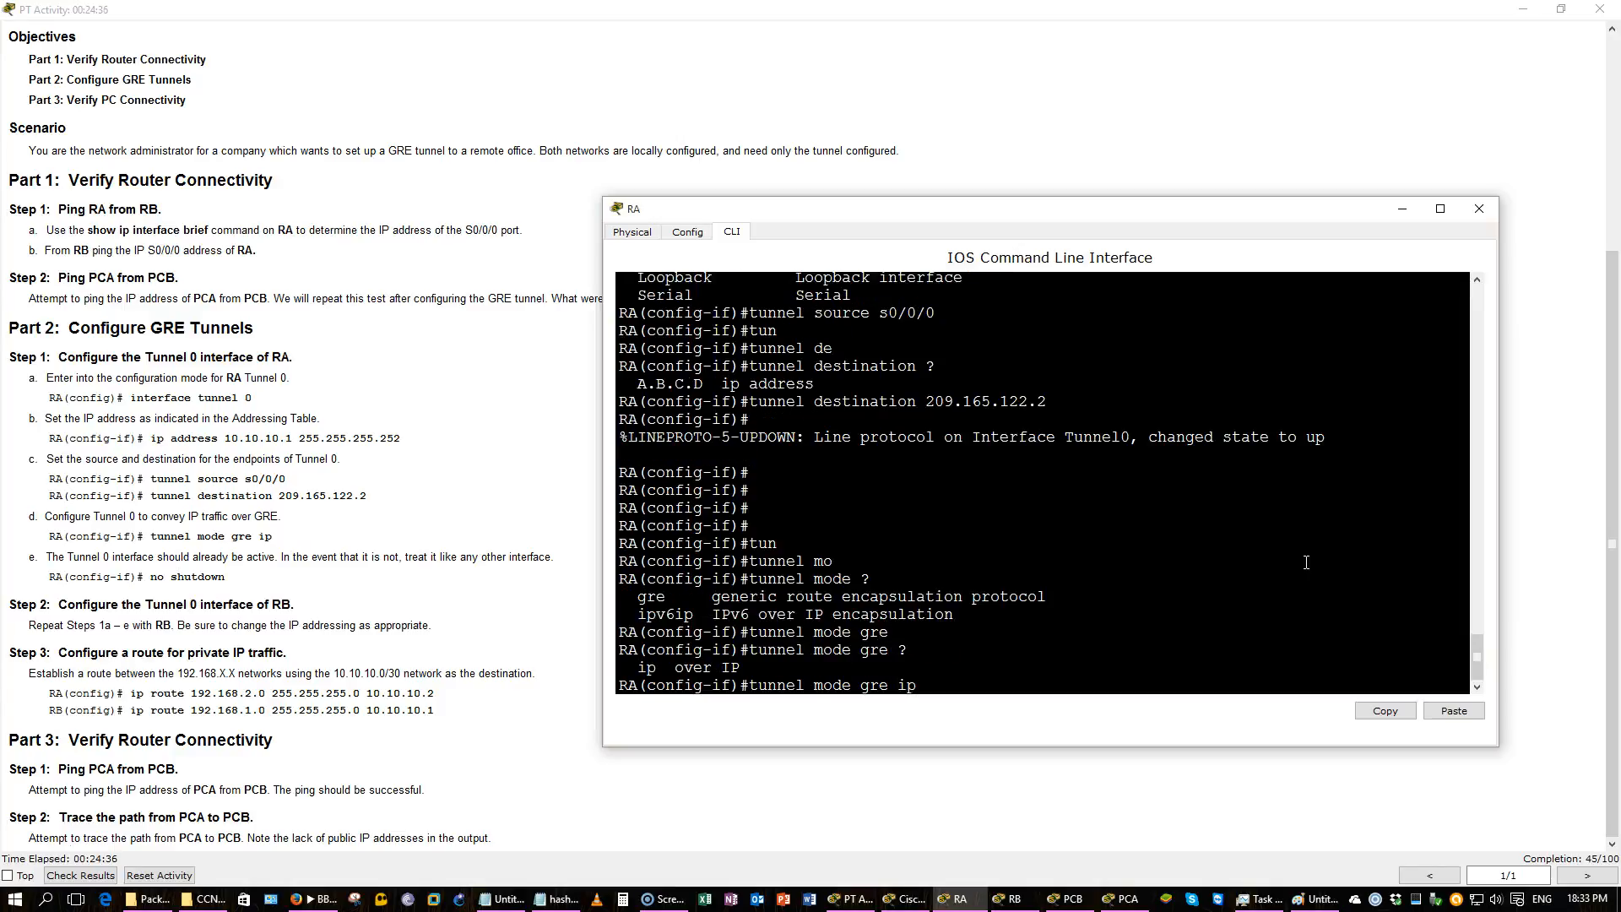
{"action": "key", "text": "Return"}
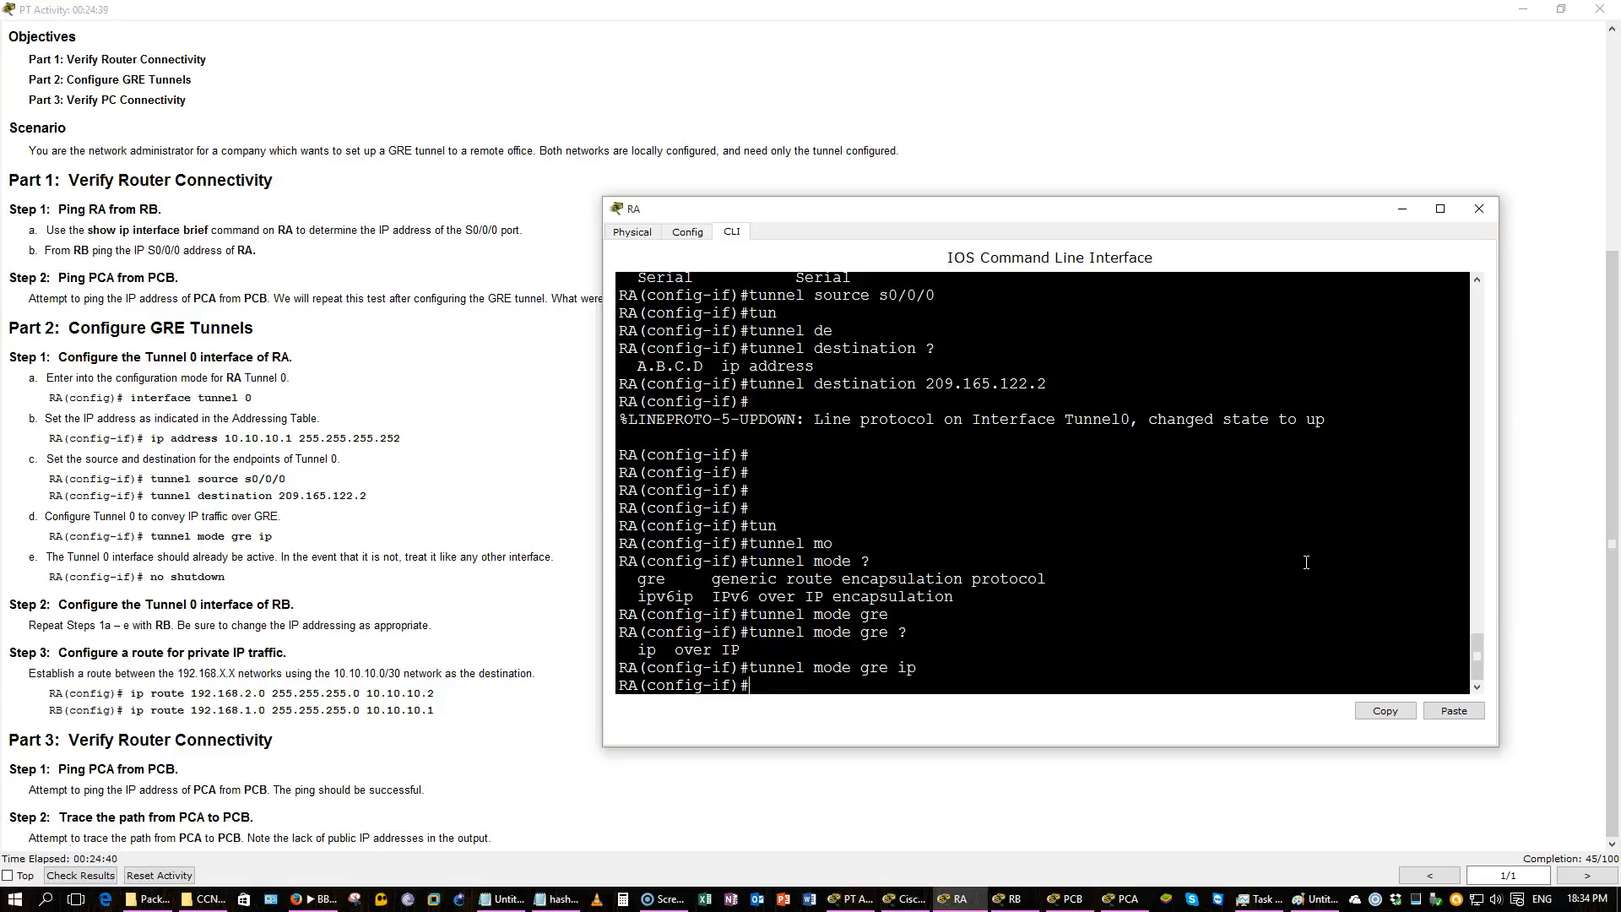
Bring up RA's Tunnel 0 interface with no shutdown and save the configuration.
{"action": "type", "text": "no shut"}
{"action": "key", "text": "Return"}
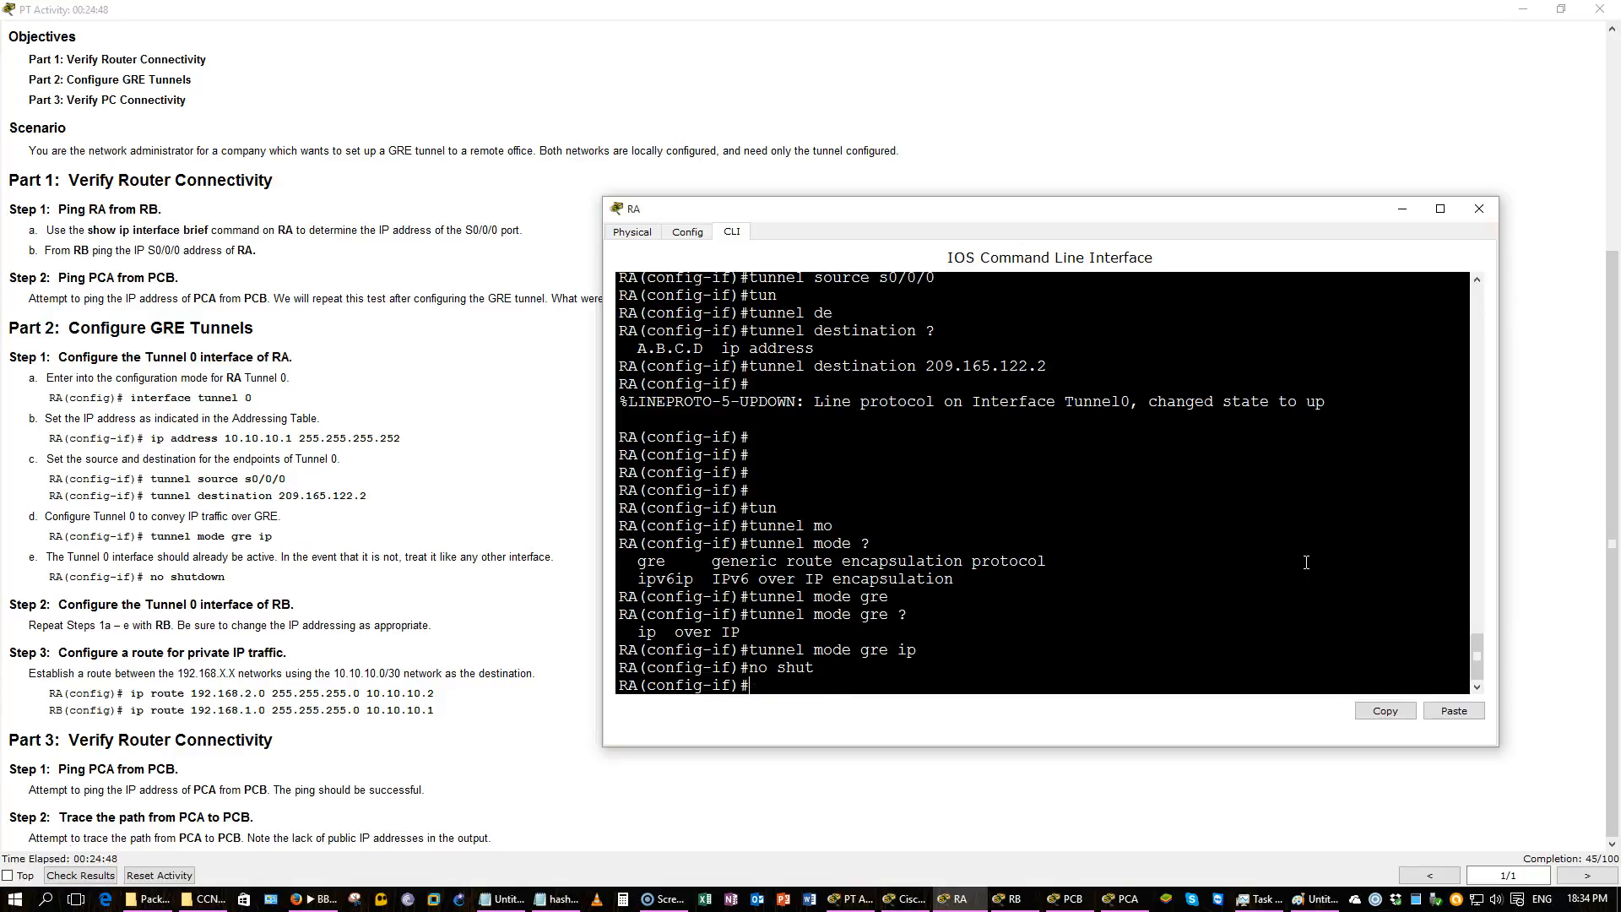
{"action": "key", "text": "Return"}
{"action": "key", "text": "Return"}
{"action": "key", "text": "Return"}
{"action": "key", "text": "Return"}
{"action": "key", "text": "Return"}
{"action": "key", "text": "Return"}
{"action": "key", "text": "Return"}
{"action": "key", "text": "Return"}
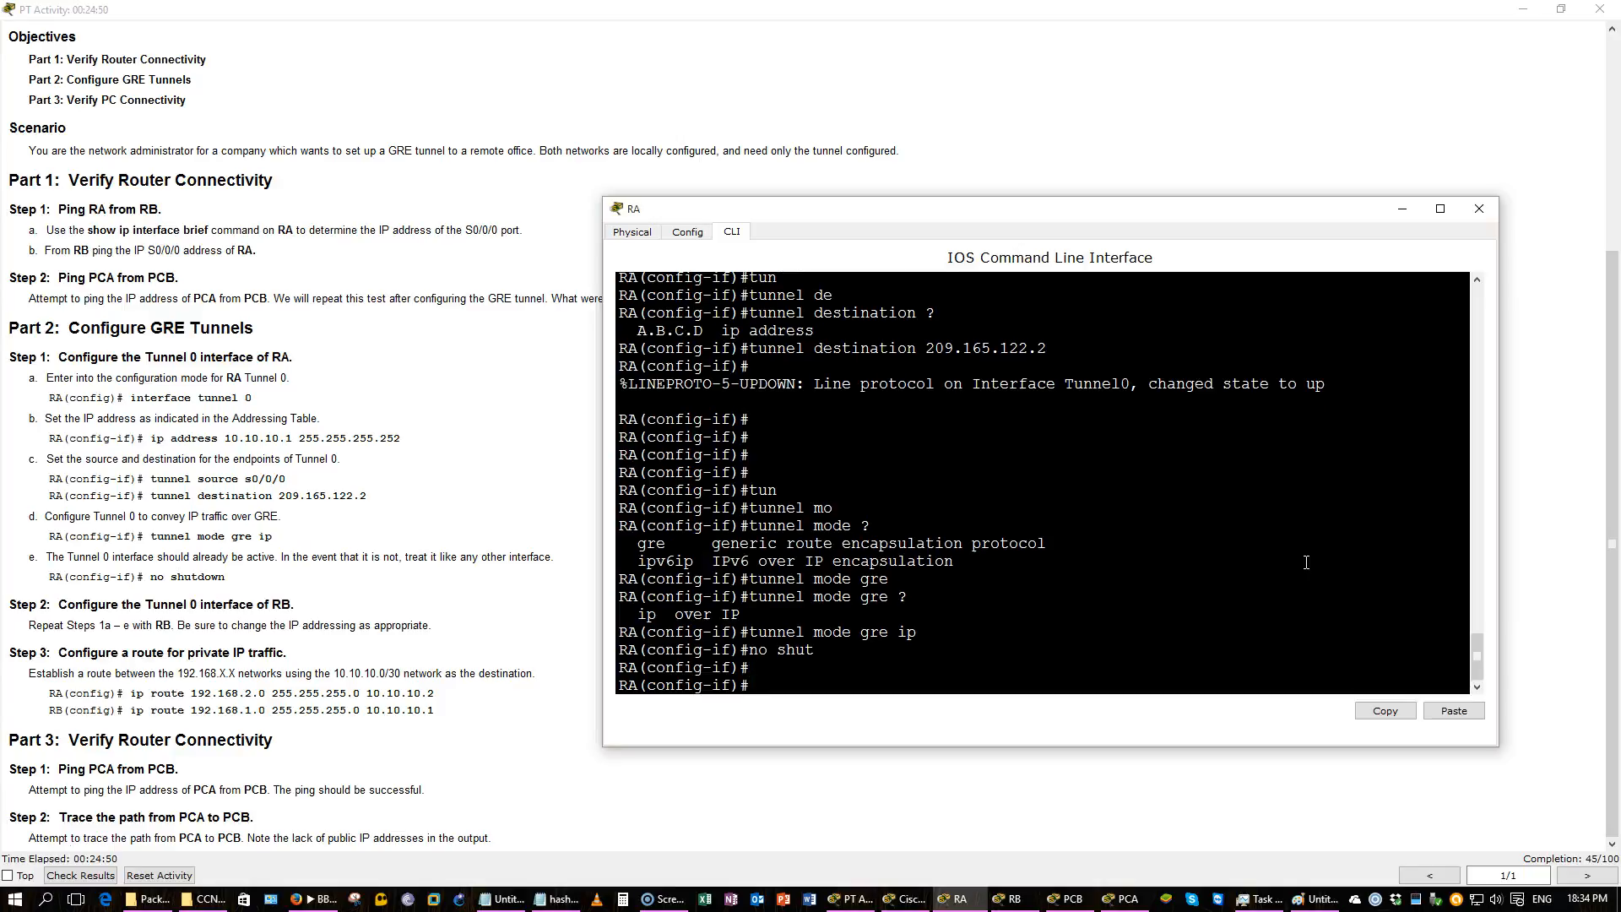
{"action": "key", "text": "Return"}
{"action": "key", "text": "Return"}
{"action": "key", "text": "Return"}
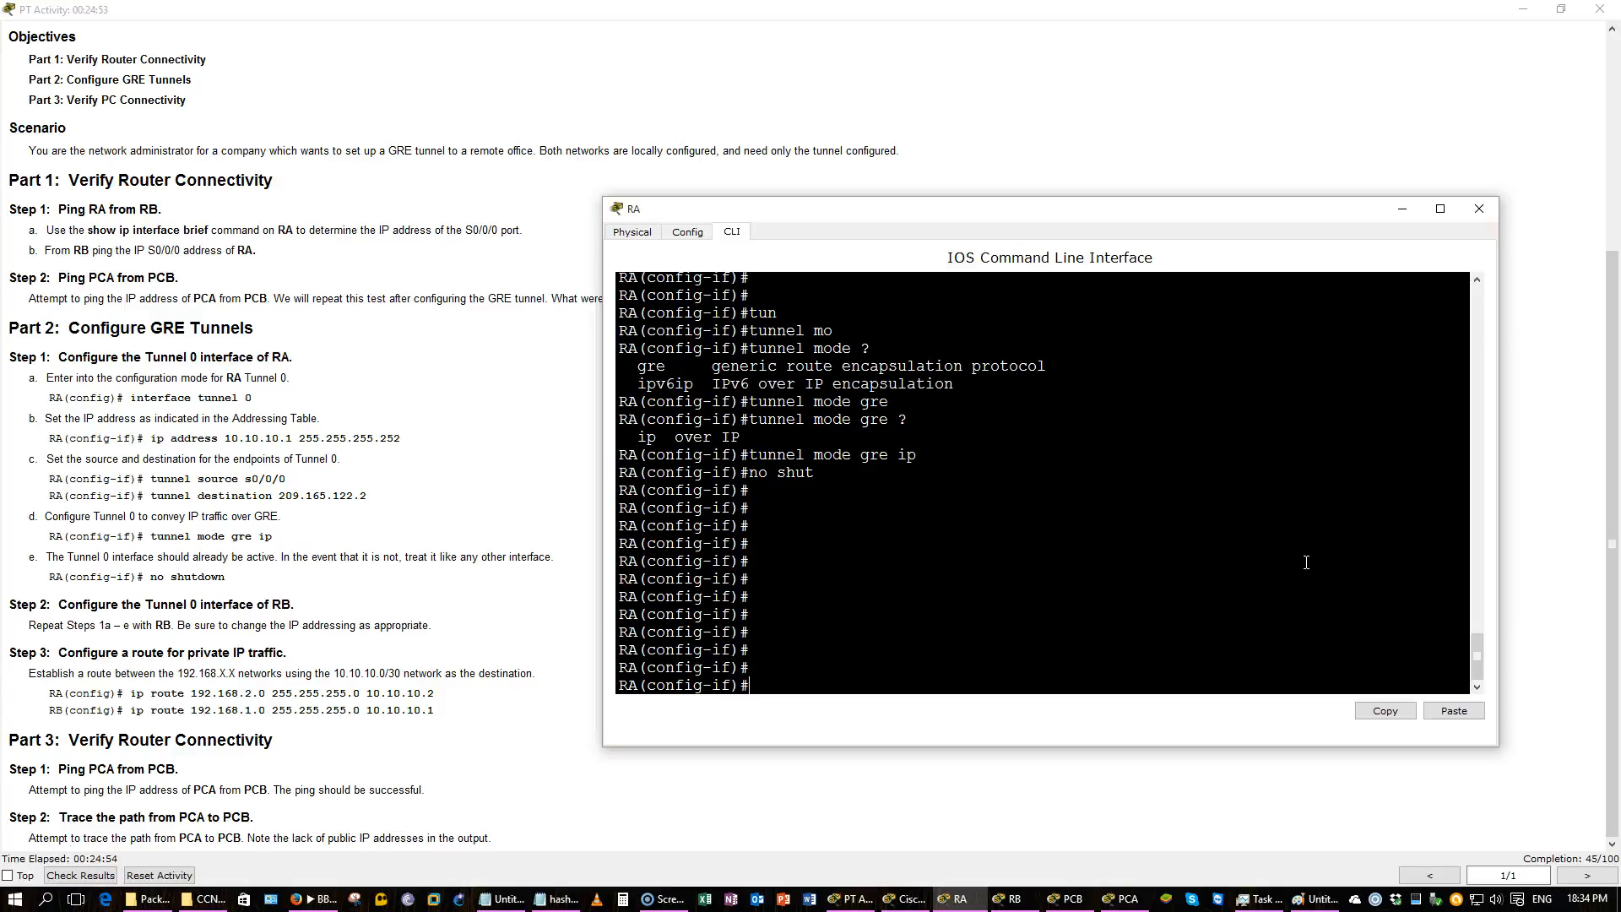
{"action": "type", "text": "do wr"}
{"action": "key", "text": "Return"}
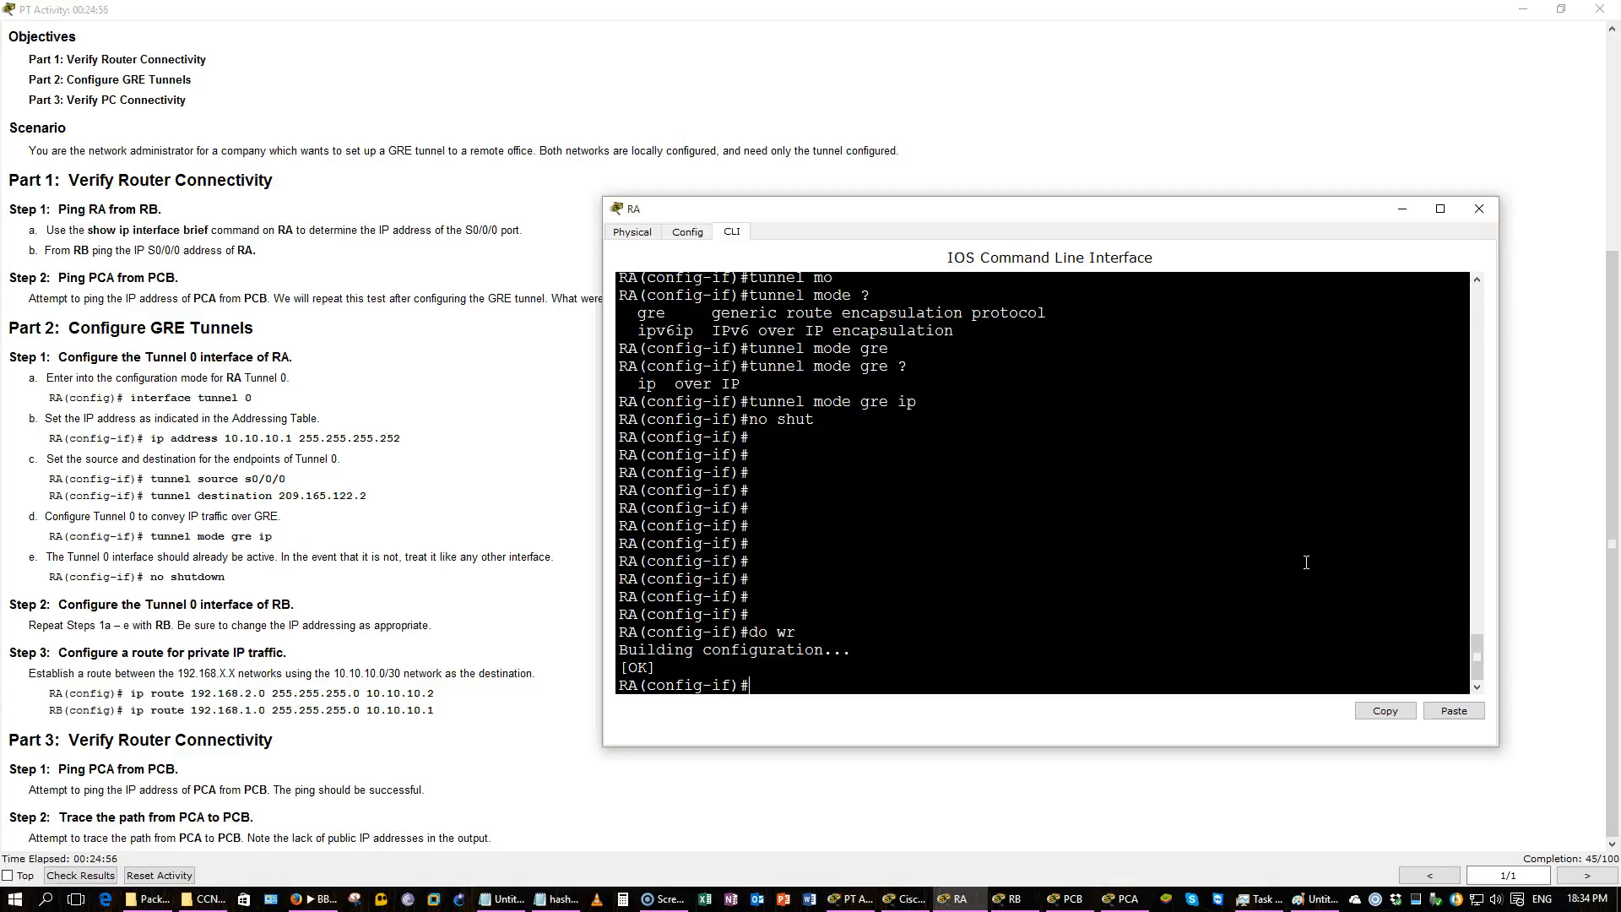
Leave configuration mode and review the Tunnel 0 section of RA's running configuration.
{"action": "key", "text": "ctrl+z"}
{"action": "key", "text": "Return"}
{"action": "key", "text": "Return"}
{"action": "type", "text": "show gre"}
{"action": "key", "text": "Tab"}
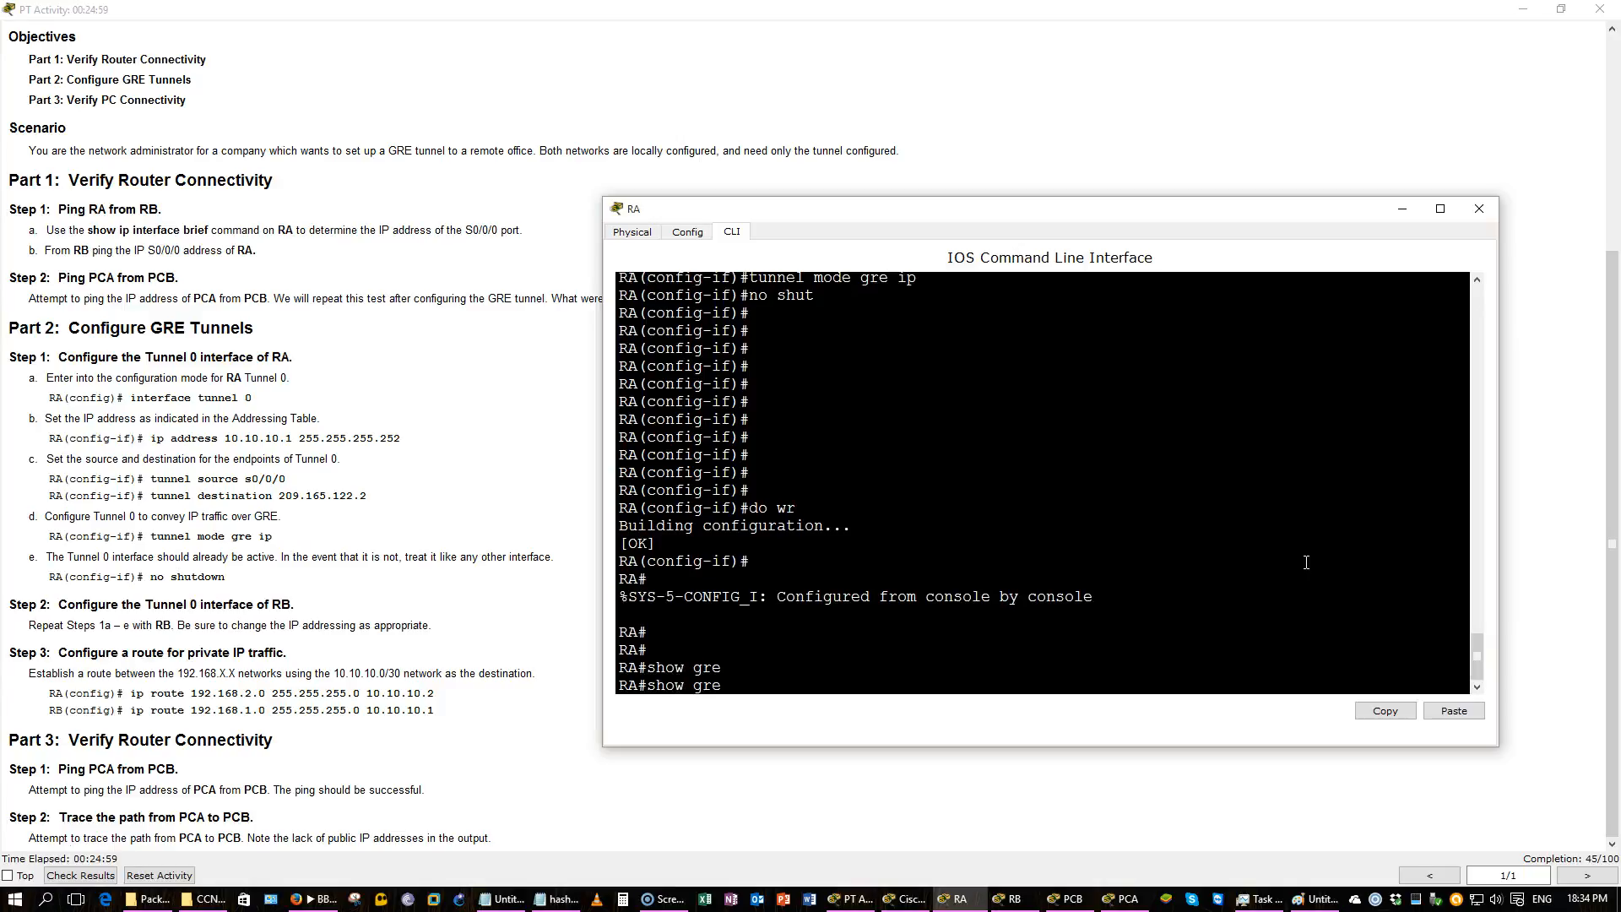
{"action": "type", "text": "?"}
{"action": "key", "text": "BackSpace"}
{"action": "key", "text": "BackSpace"}
{"action": "type", "text": "tu"}
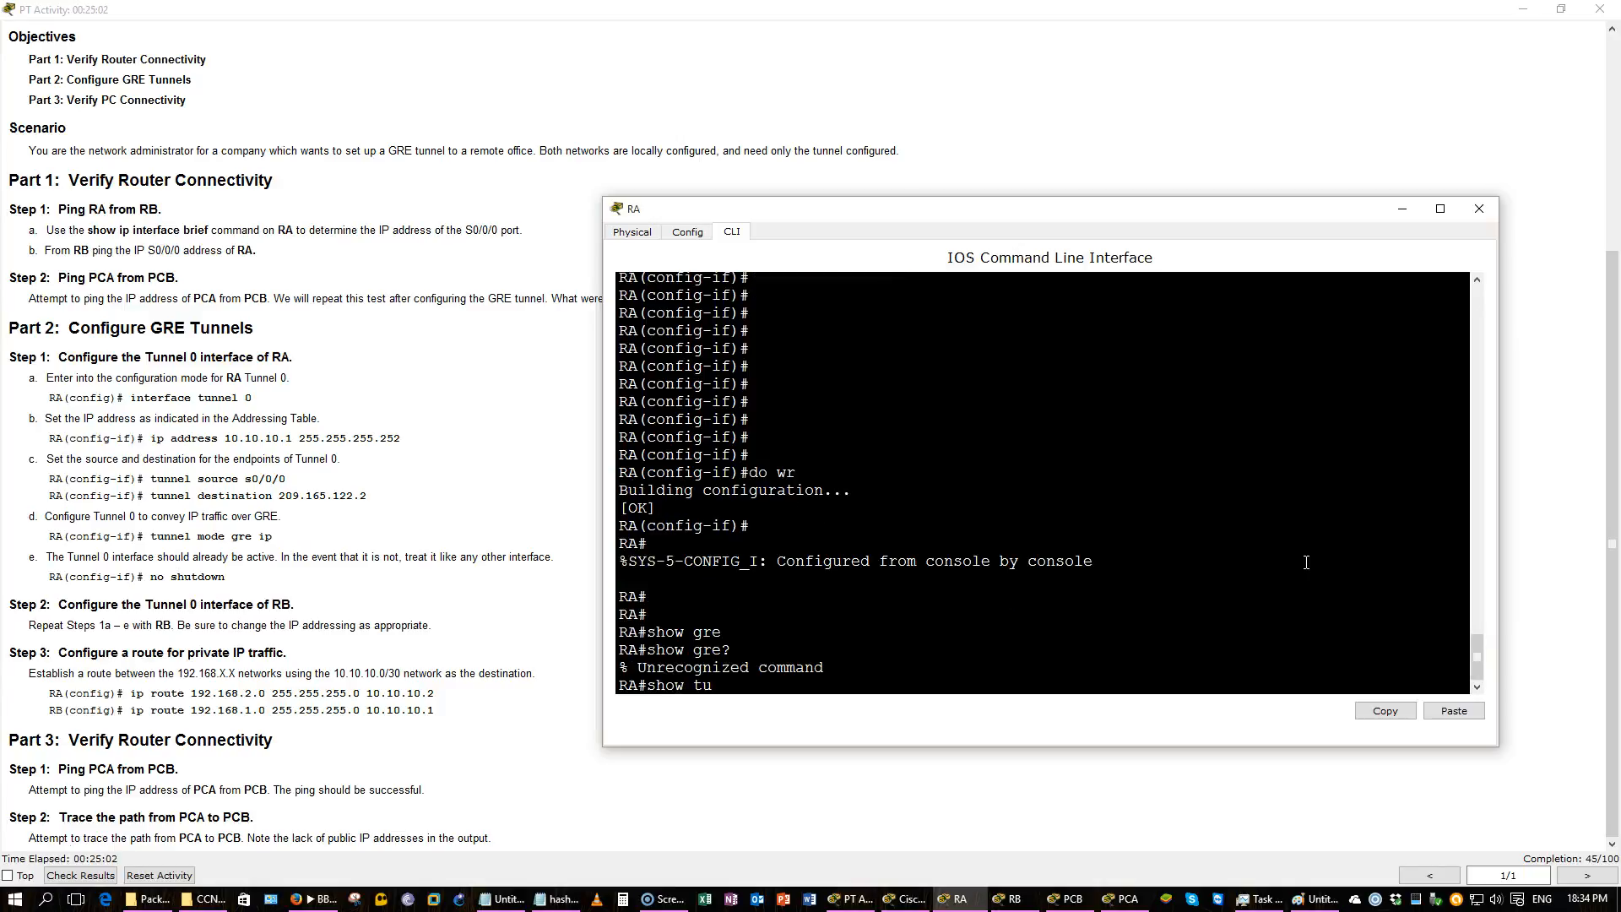
{"action": "key", "text": "Tab"}
{"action": "key", "text": "Tab"}
{"action": "key", "text": "BackSpace"}
{"action": "key", "text": "BackSpace"}
{"action": "key", "text": "BackSpace"}
{"action": "key", "text": "BackSpace"}
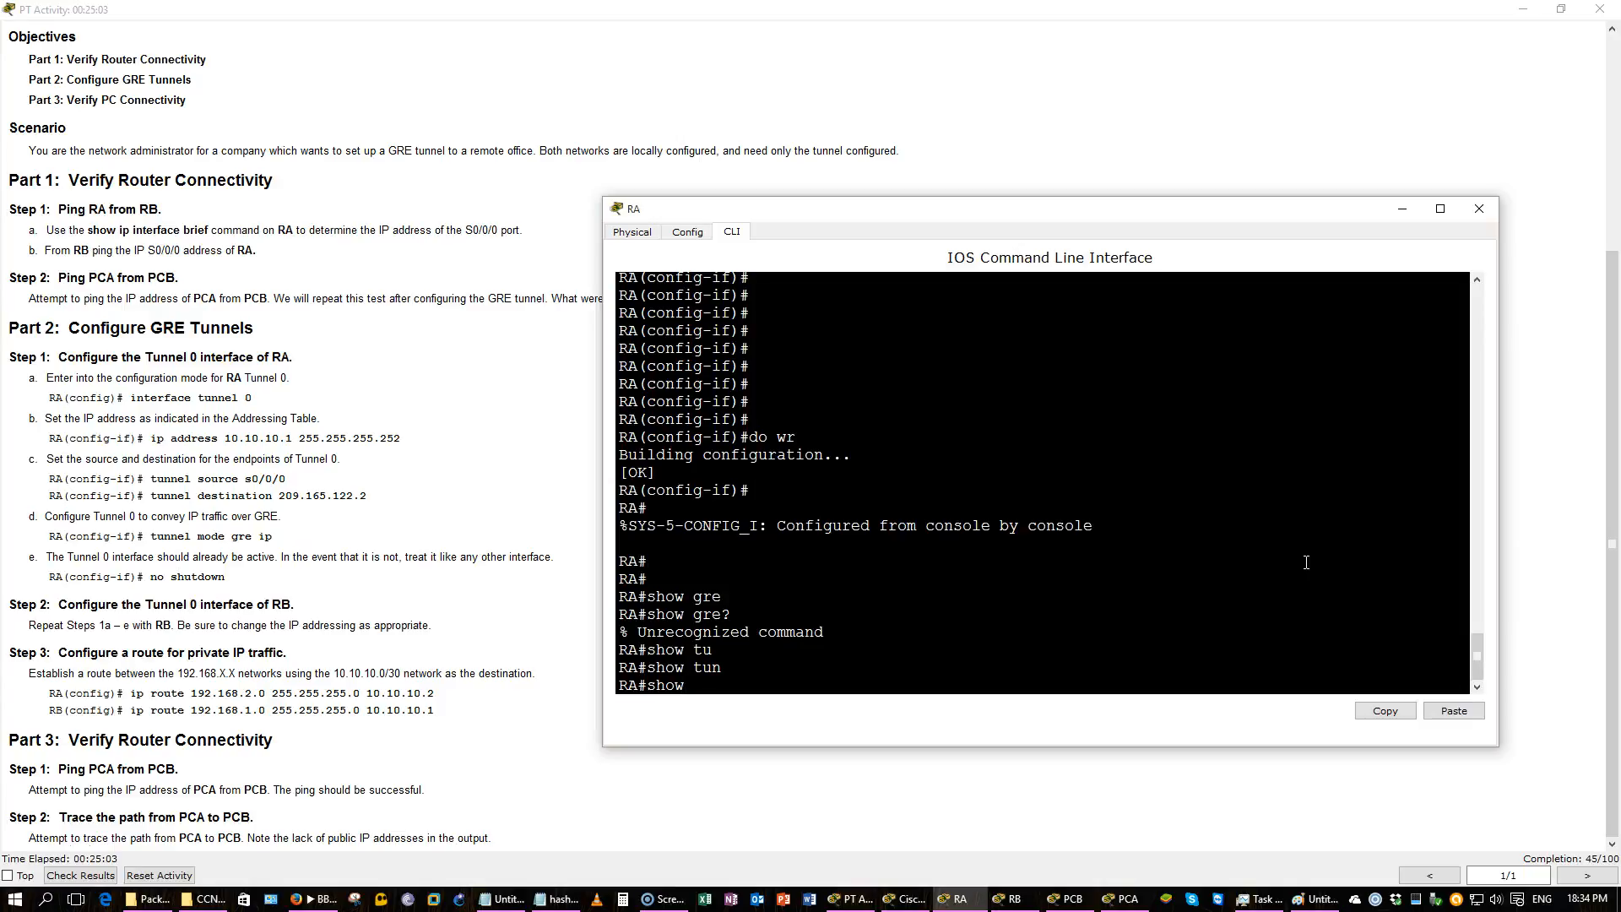
{"action": "type", "text": "run"}
{"action": "key", "text": "Return"}
{"action": "key", "text": "space"}
{"action": "key", "text": "space"}
{"action": "key", "text": "space"}
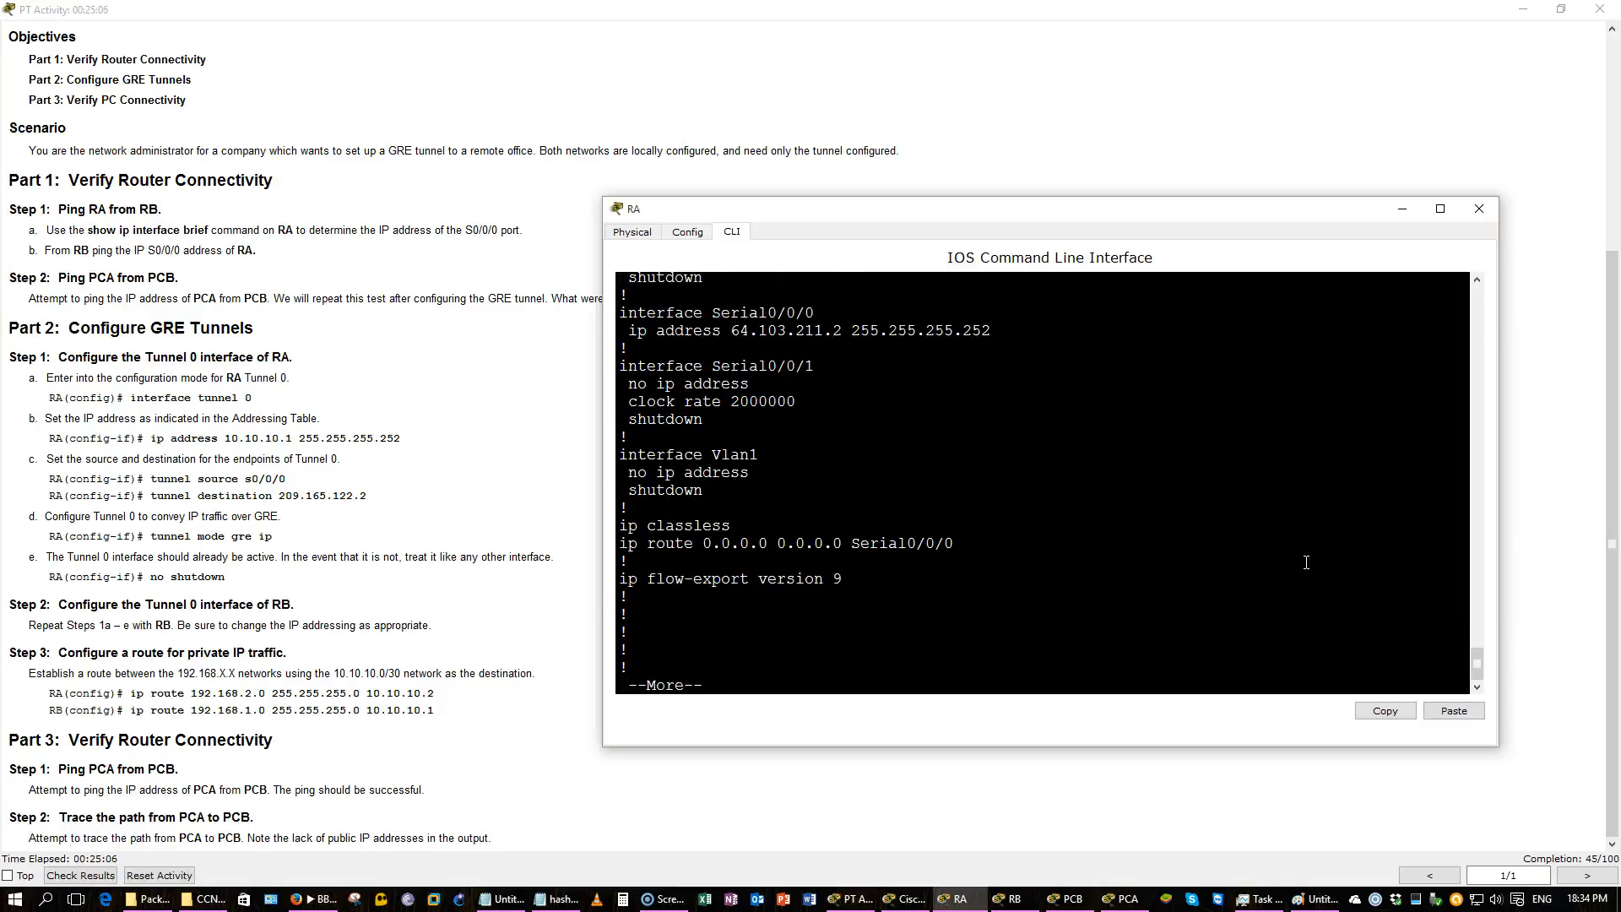
{"action": "scroll", "coordinate": [1305, 563], "scroll_direction": "up", "scroll_amount": 15}
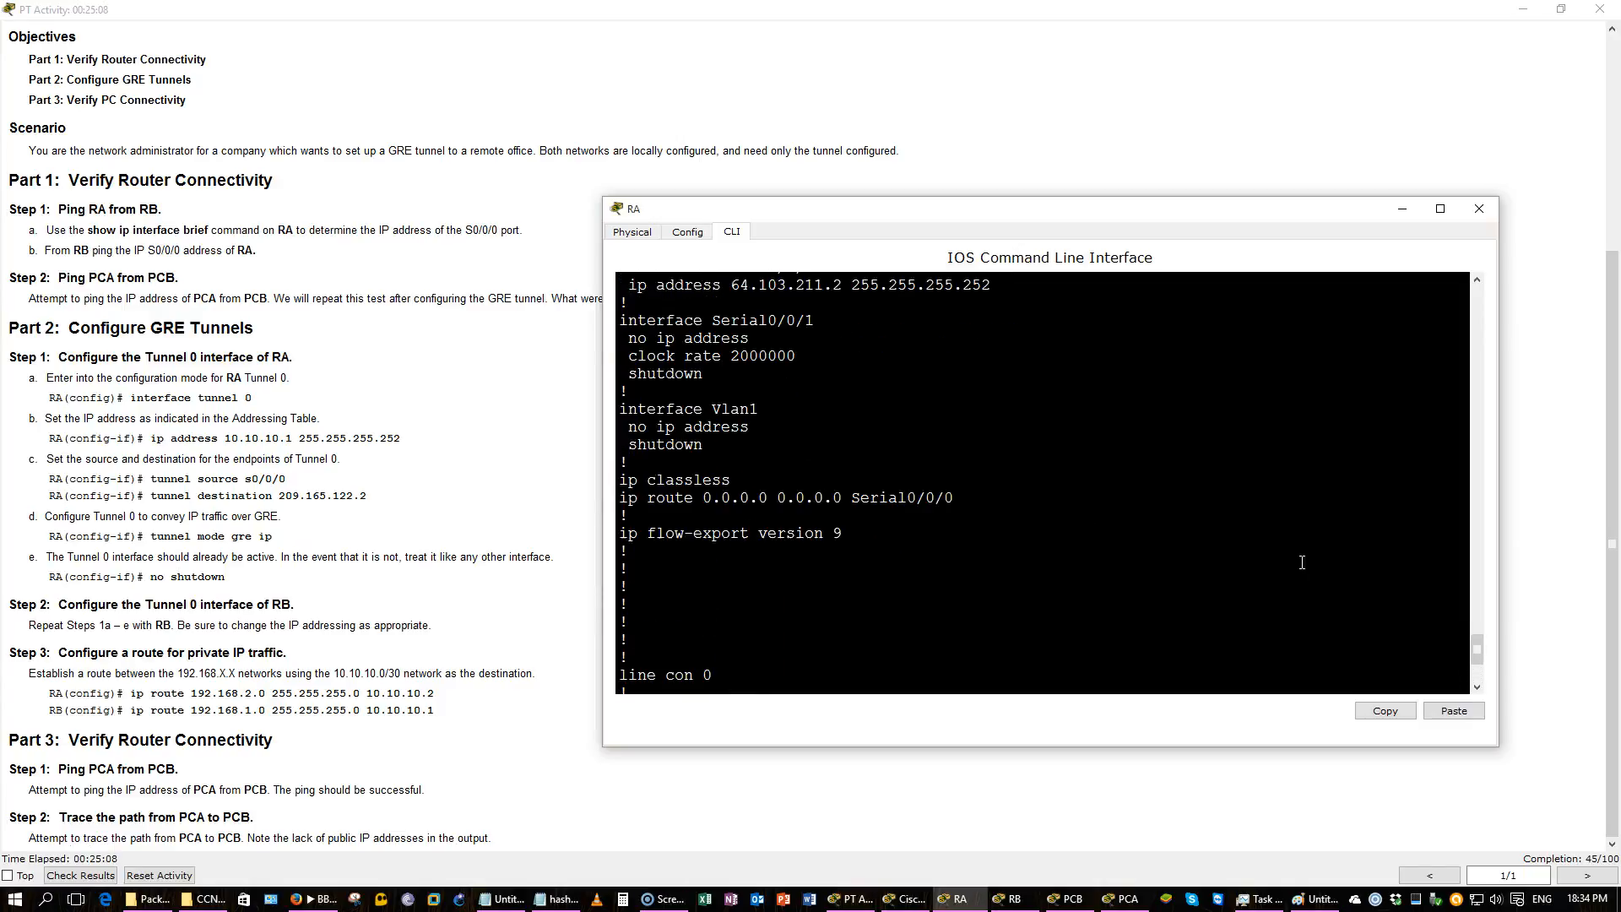
{"action": "scroll", "coordinate": [1302, 562], "scroll_direction": "up", "scroll_amount": 3}
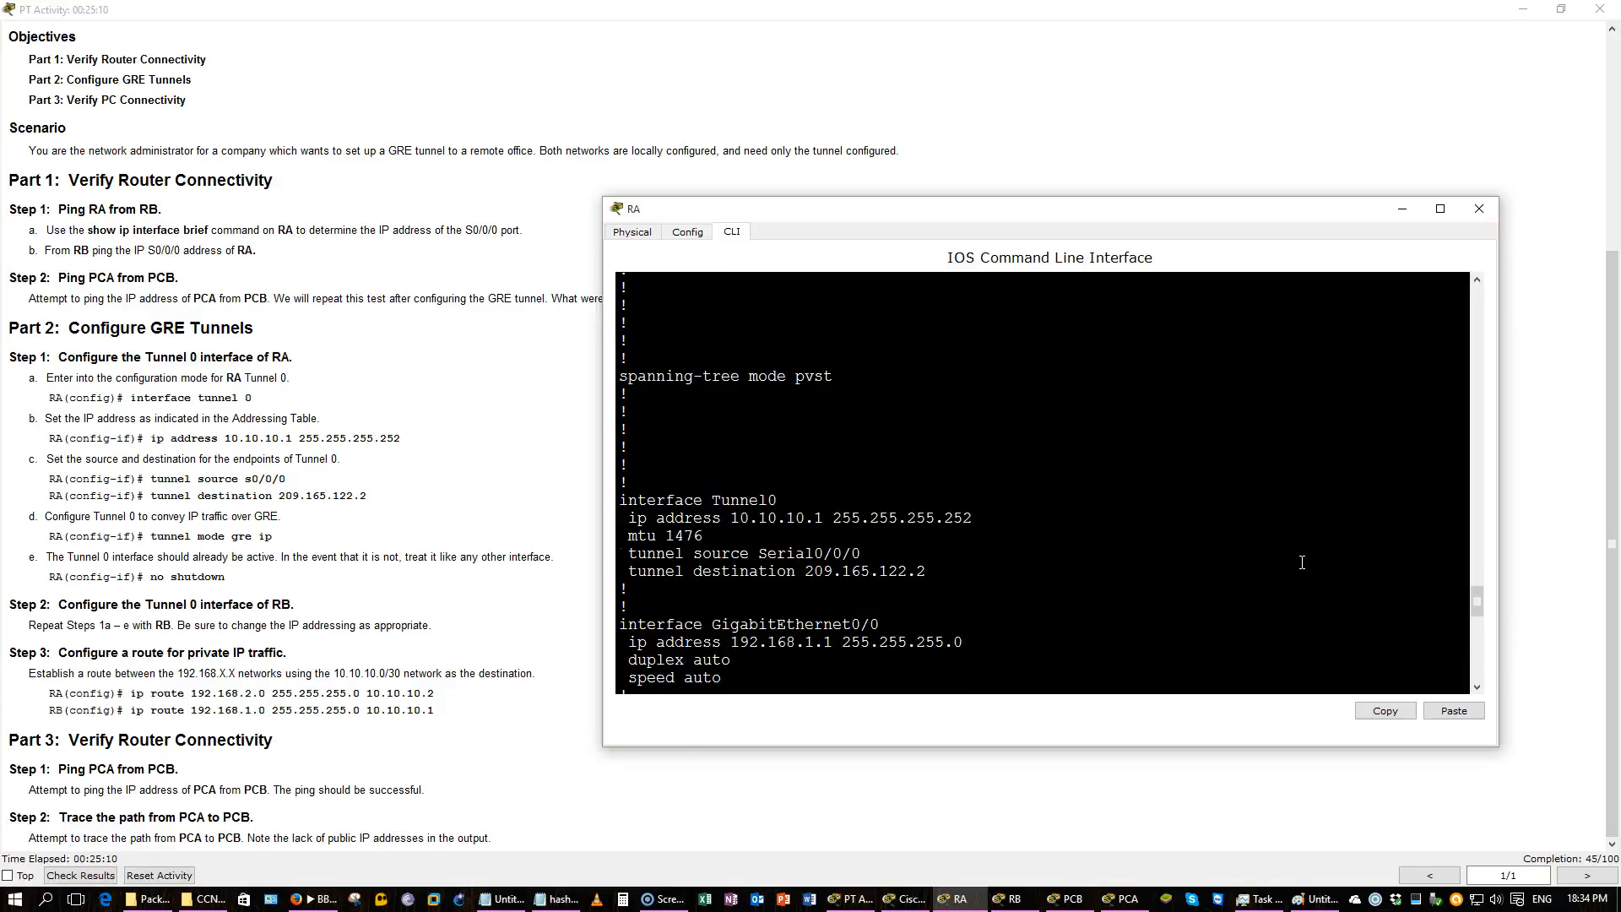
{"action": "left_click_drag", "start_coordinate": [980, 570], "coordinate": [619, 502]}
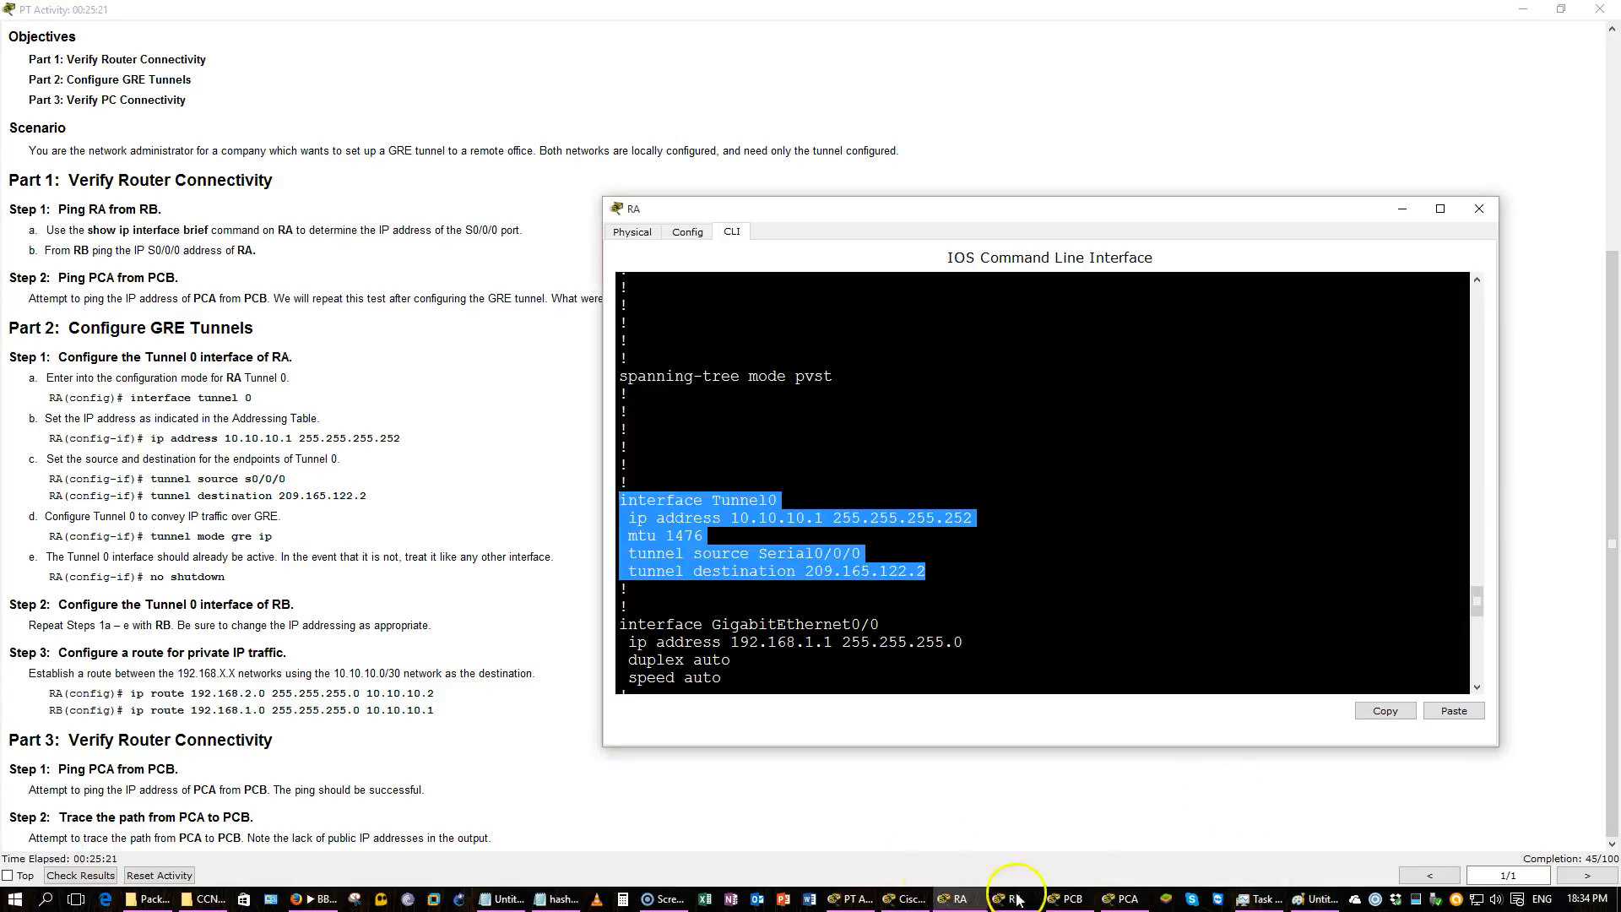
Switch to the Notepad notes and highlight the line about 24 bytes of additional header overhead.
{"action": "mouse_move", "coordinate": [1249, 904]}
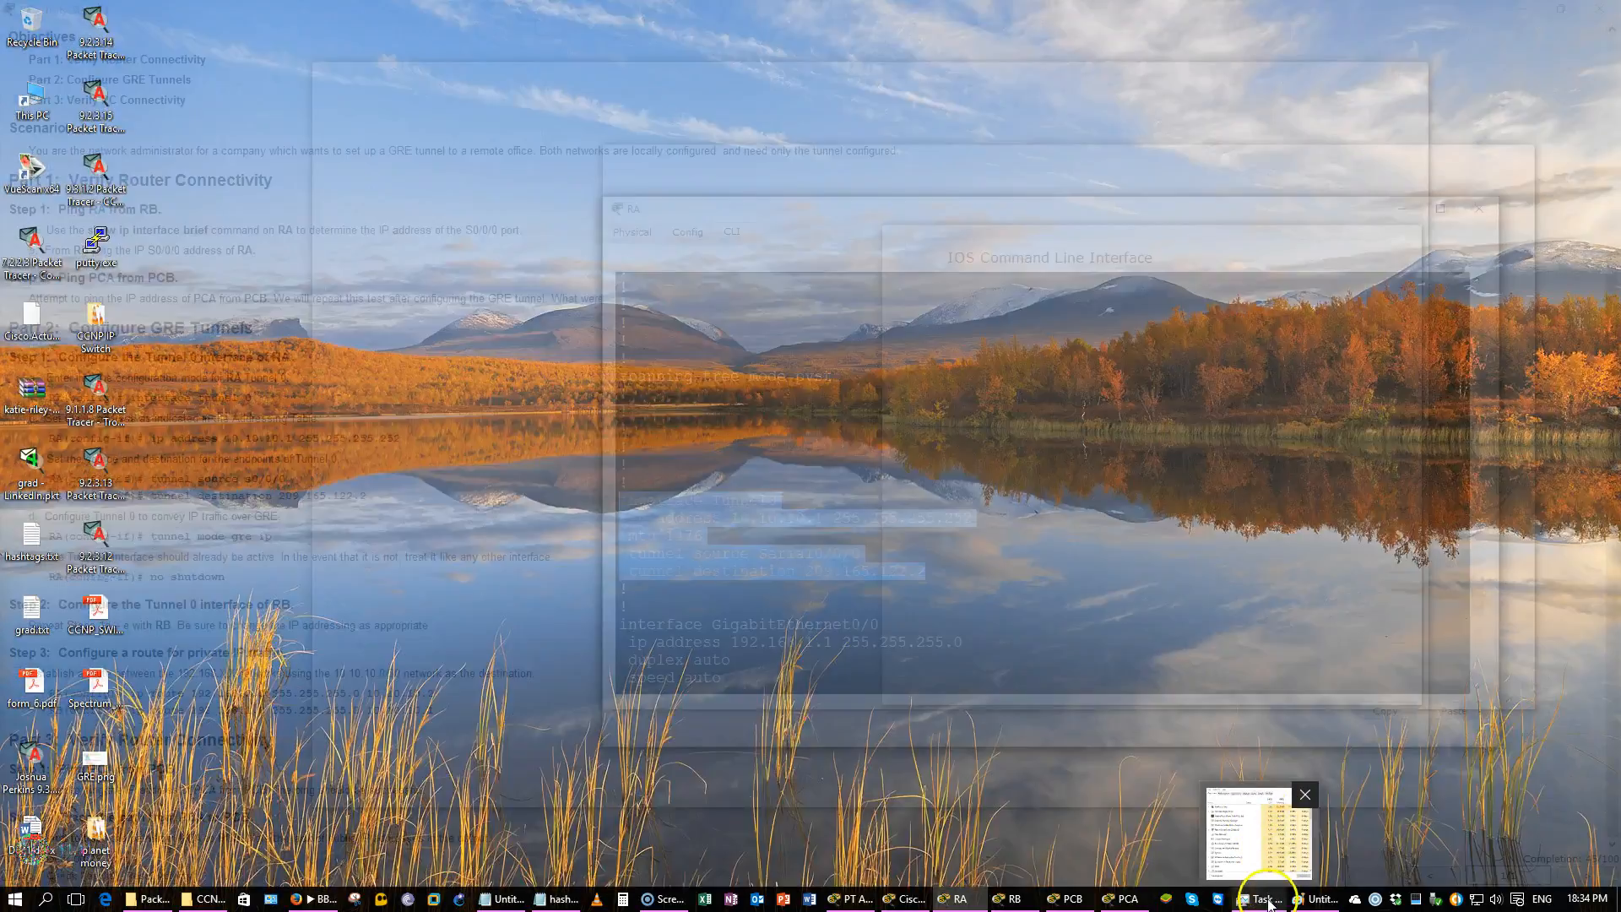
{"action": "left_click", "coordinate": [1269, 908]}
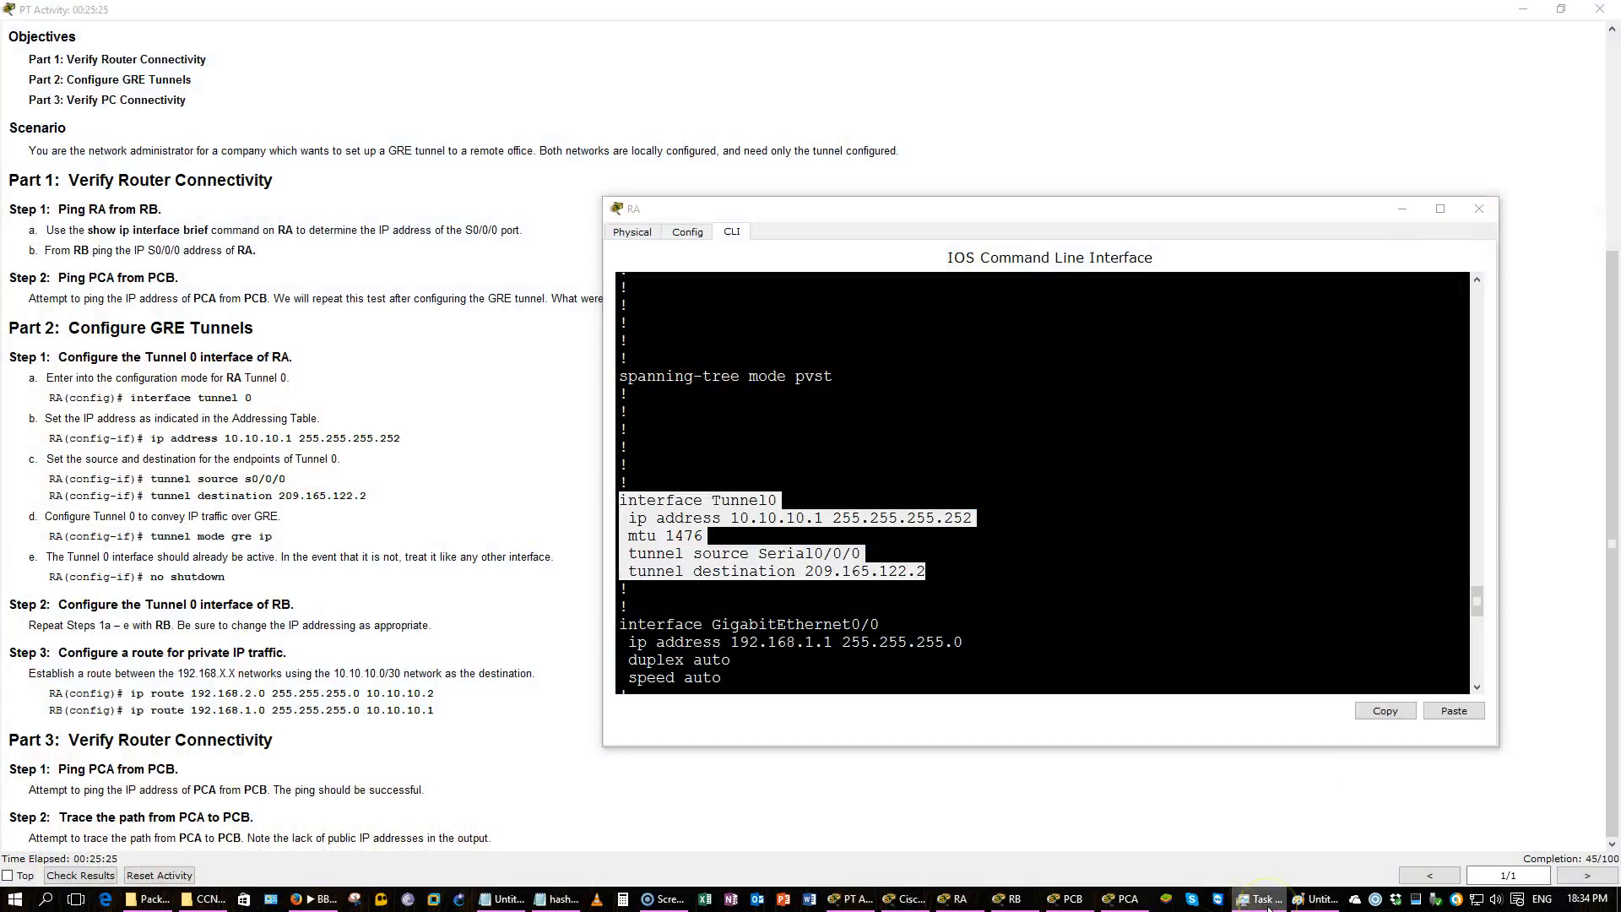
{"action": "left_click", "coordinate": [1052, 621]}
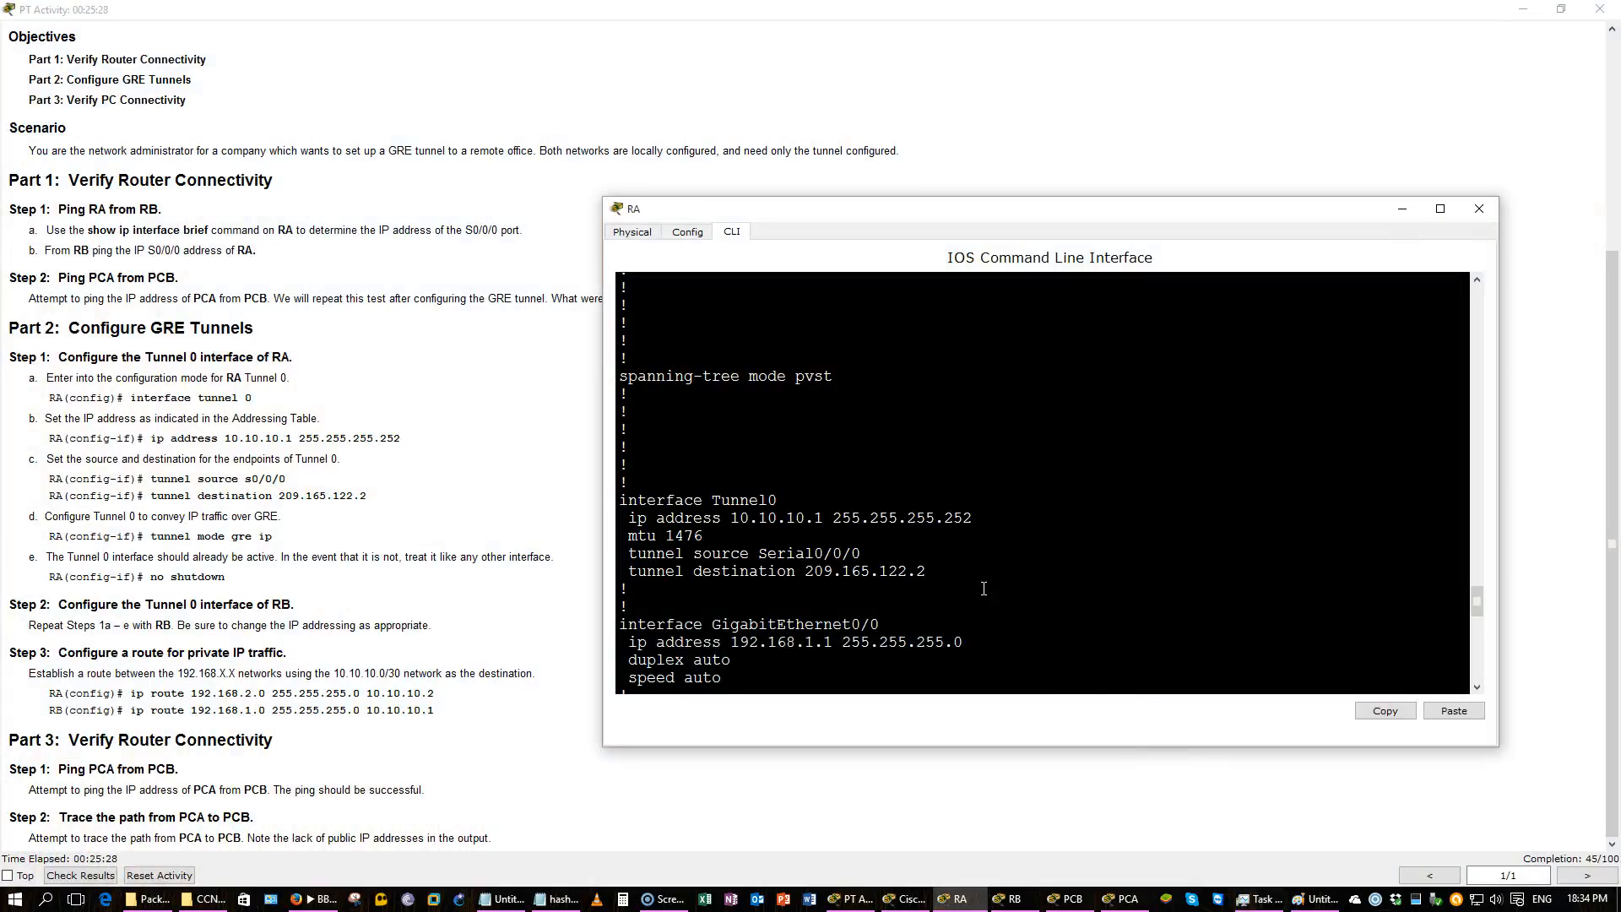
{"action": "left_click", "coordinate": [505, 899]}
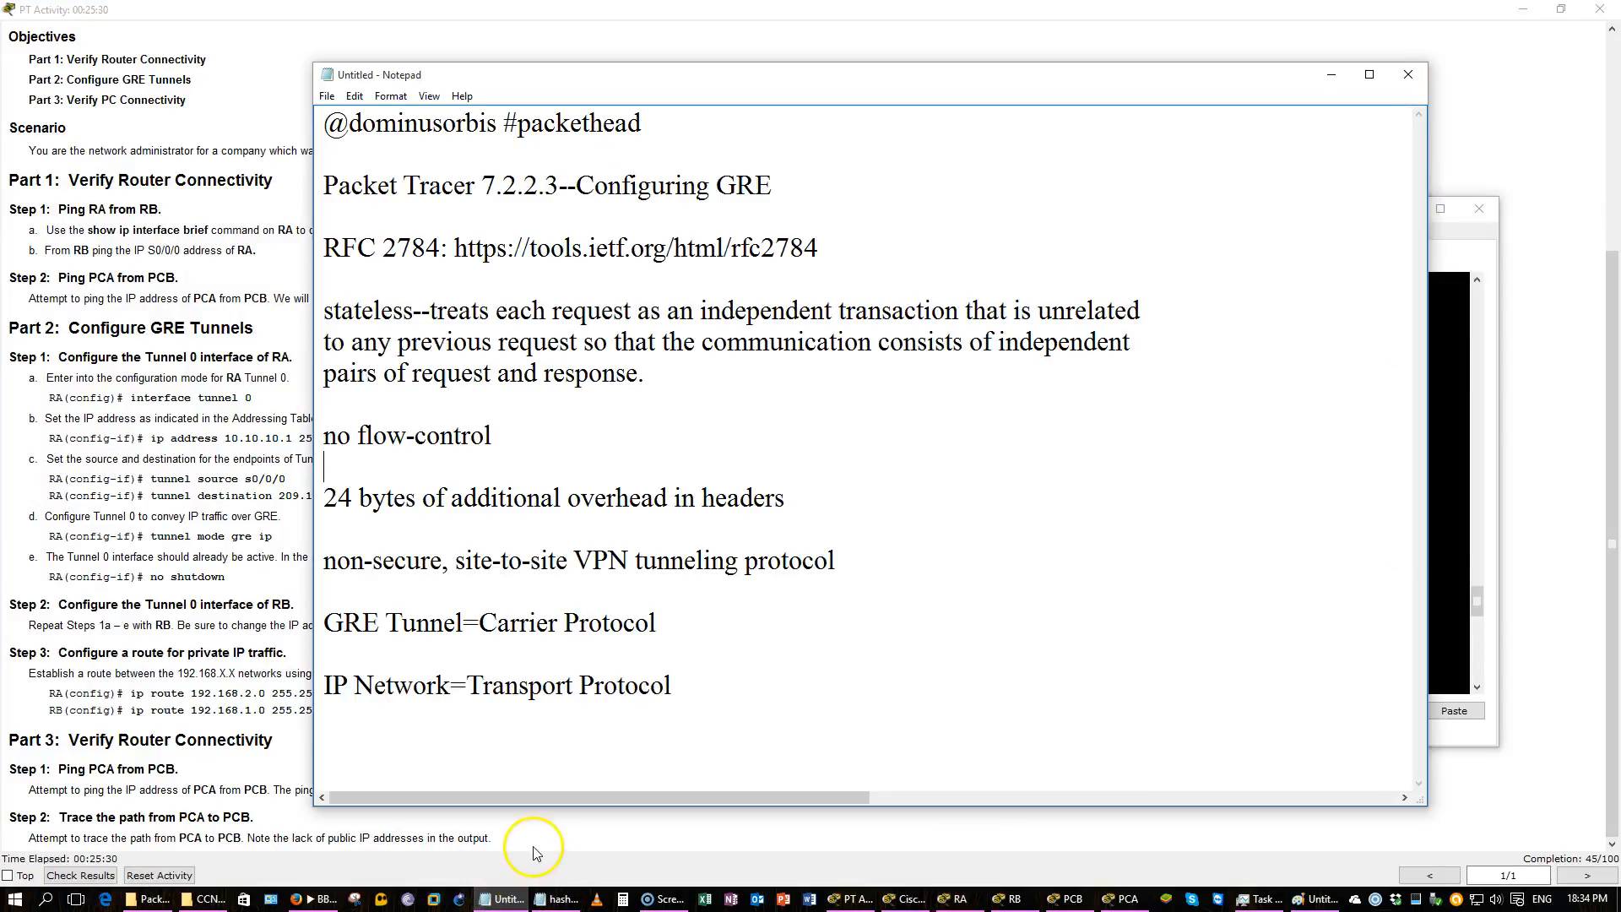
{"action": "left_click_drag", "start_coordinate": [351, 499], "coordinate": [803, 491]}
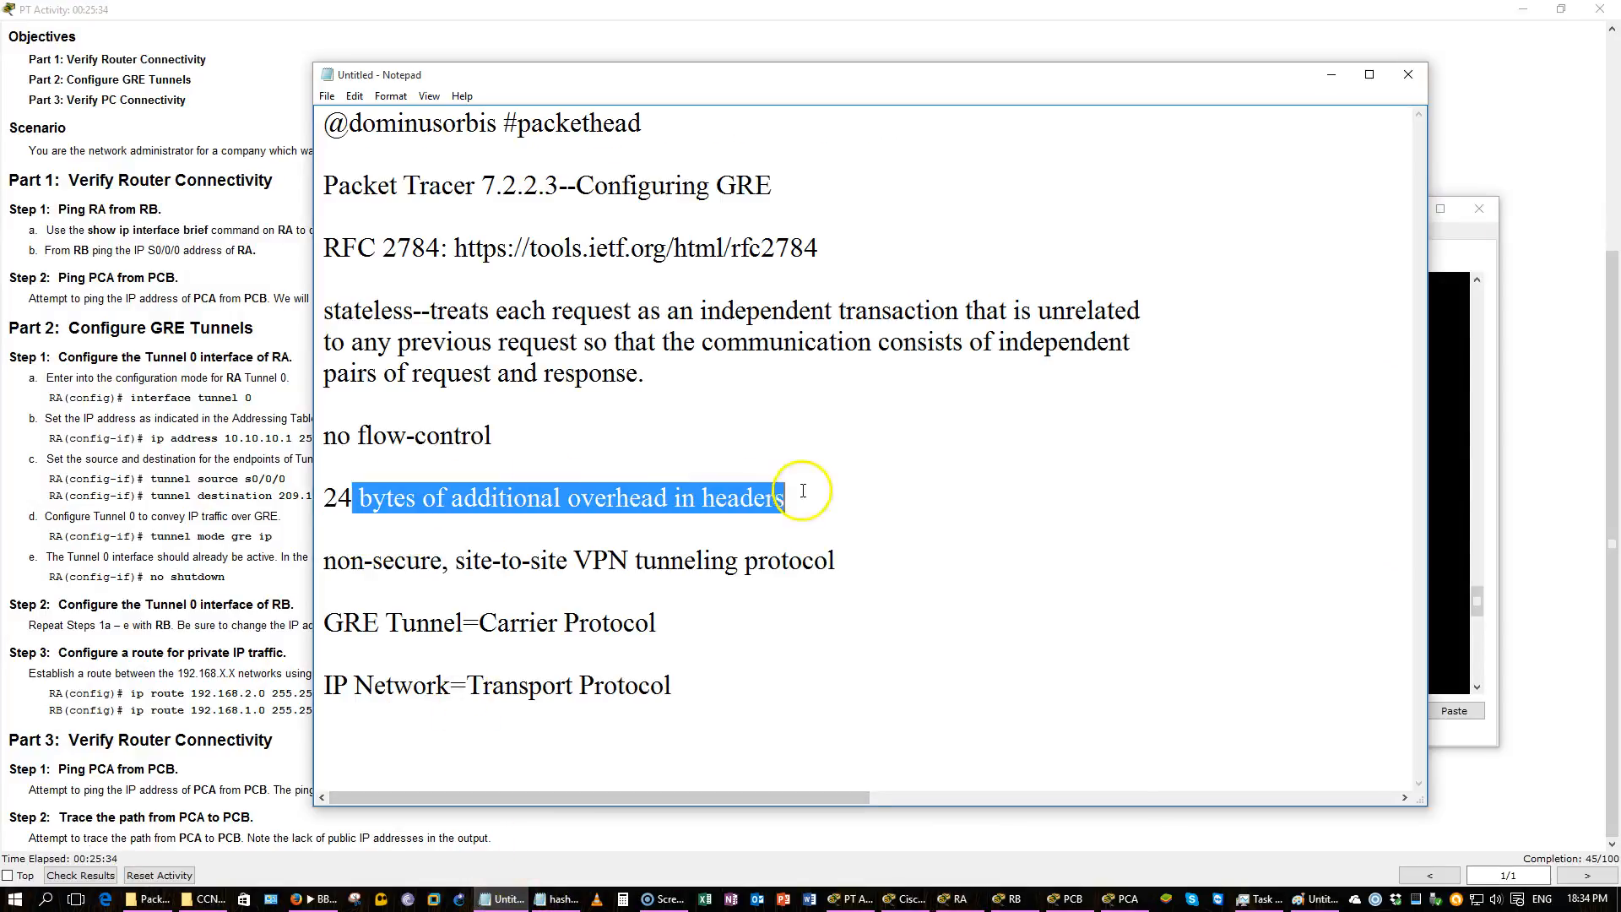
{"action": "left_click", "coordinate": [1331, 74]}
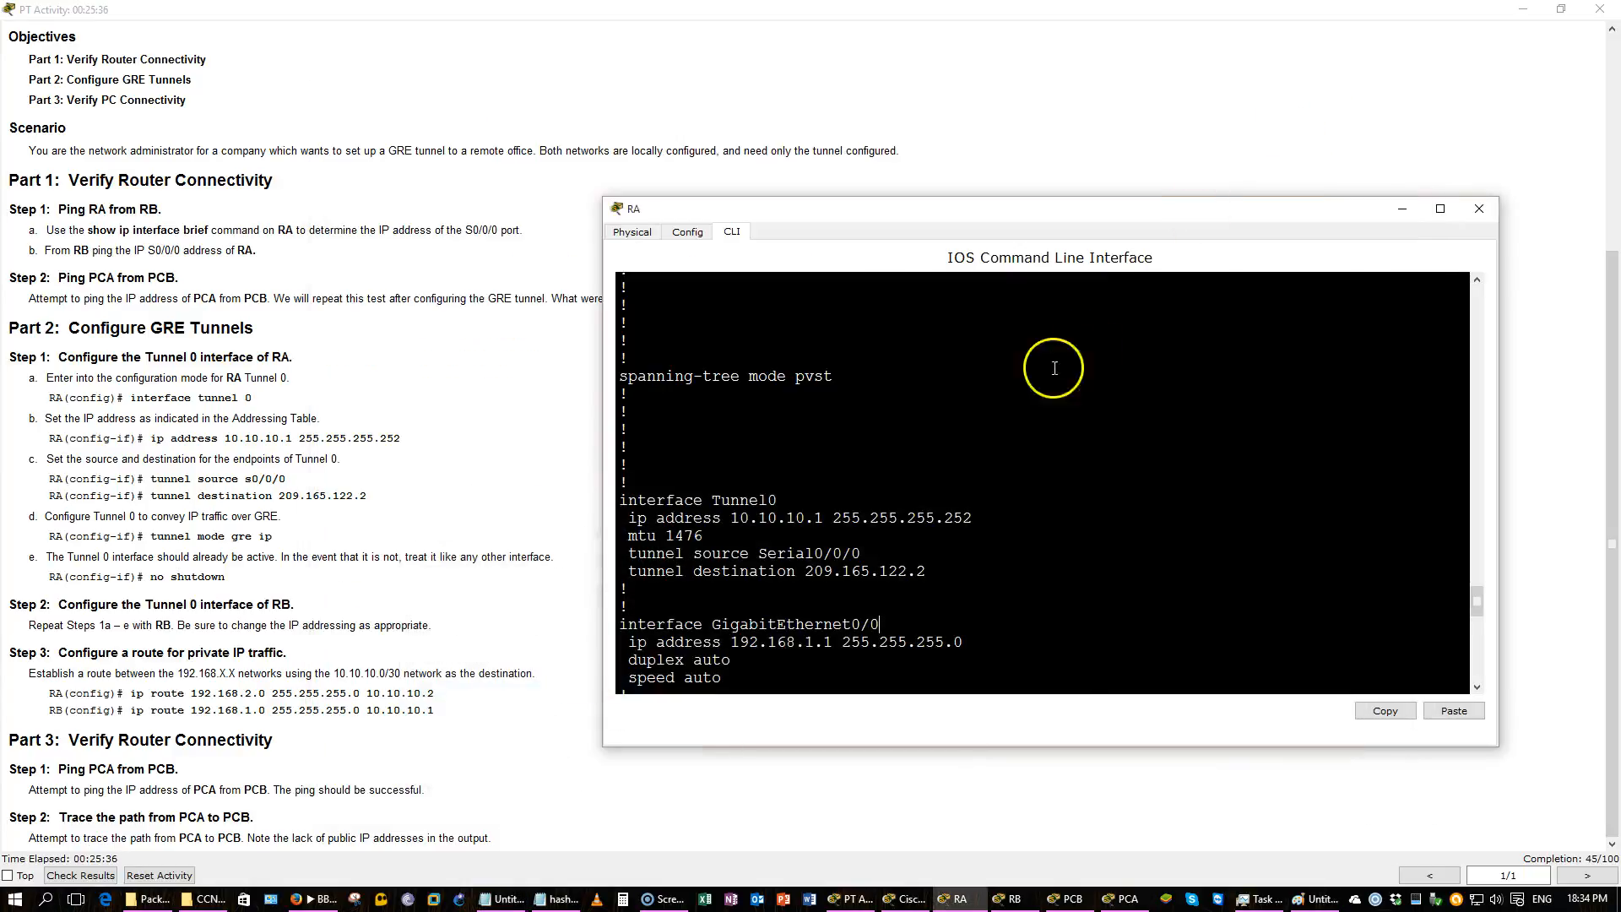
Highlight the MTU 1476 line in RA's Tunnel 0 configuration.
{"action": "left_click_drag", "start_coordinate": [703, 536], "coordinate": [634, 530]}
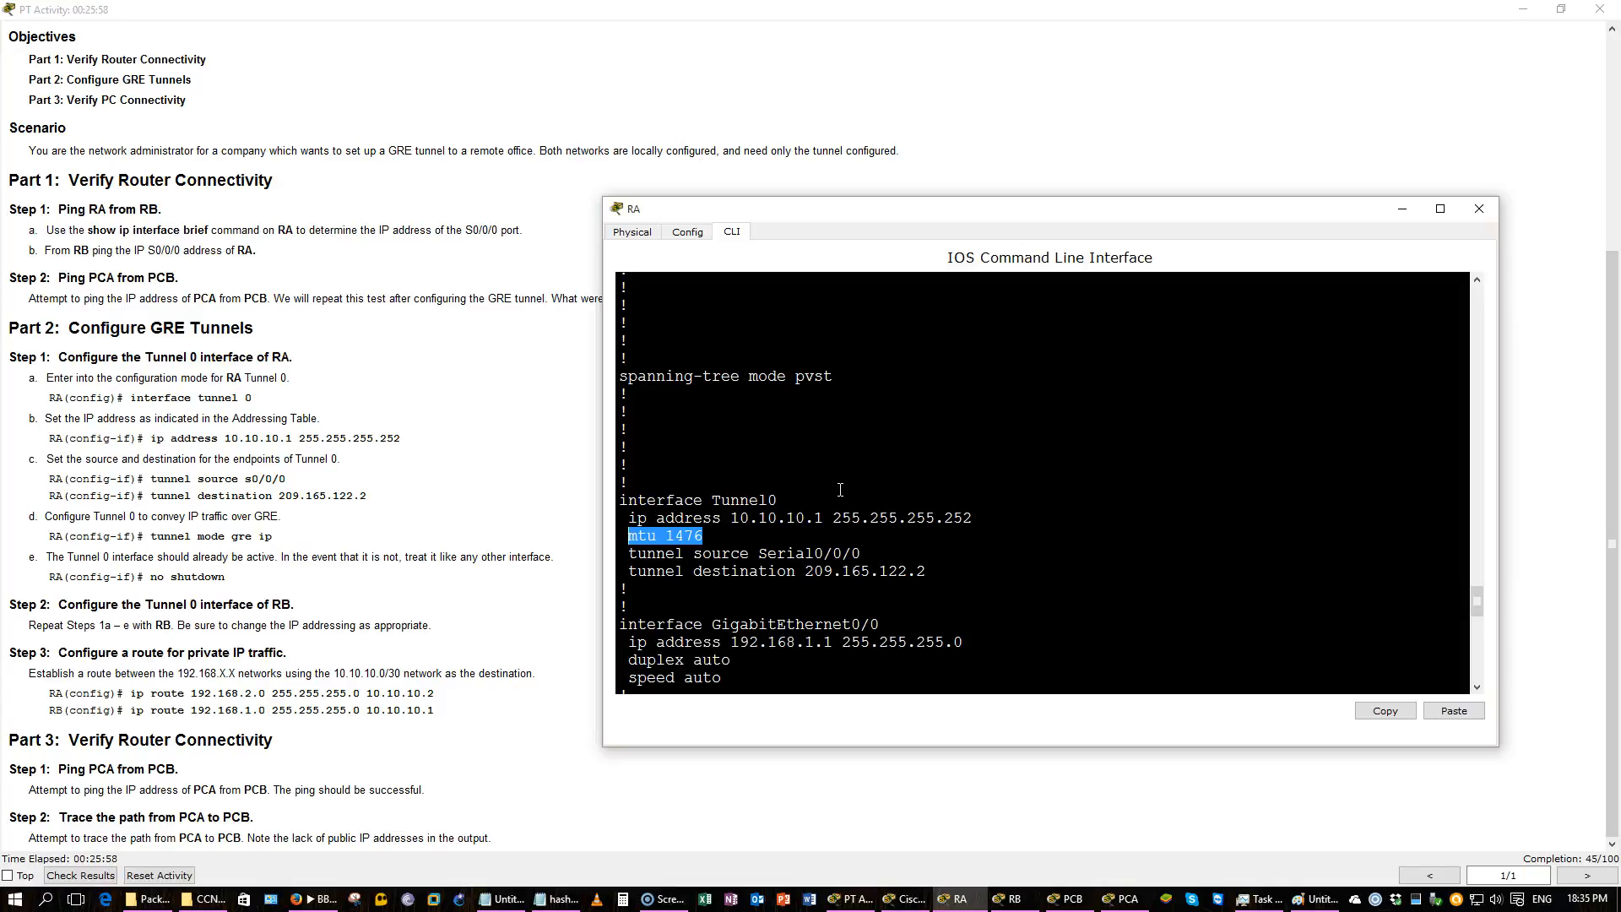
{"action": "left_click", "coordinate": [933, 487]}
{"action": "key", "text": "Return"}
{"action": "key", "text": "Return"}
{"action": "key", "text": "Return"}
{"action": "key", "text": "Return"}
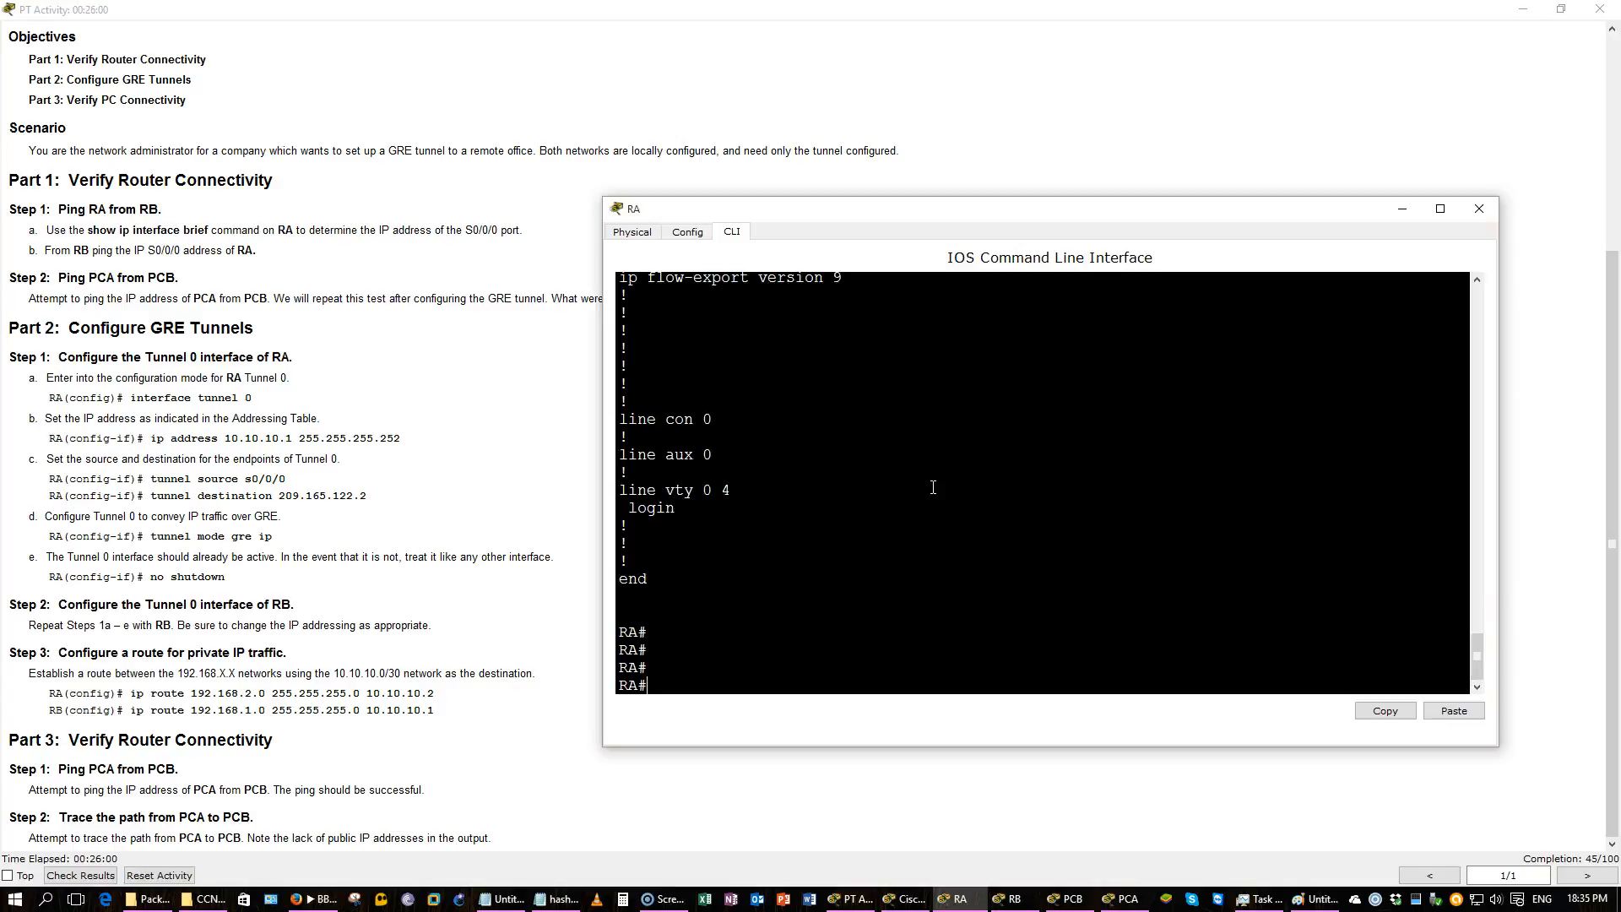
Display detailed IP interface information for RA's Tunnel 0.
{"action": "type", "text": "show ip int"}
{"action": "key", "text": "Tab"}
{"action": "type", "text": "?tu"}
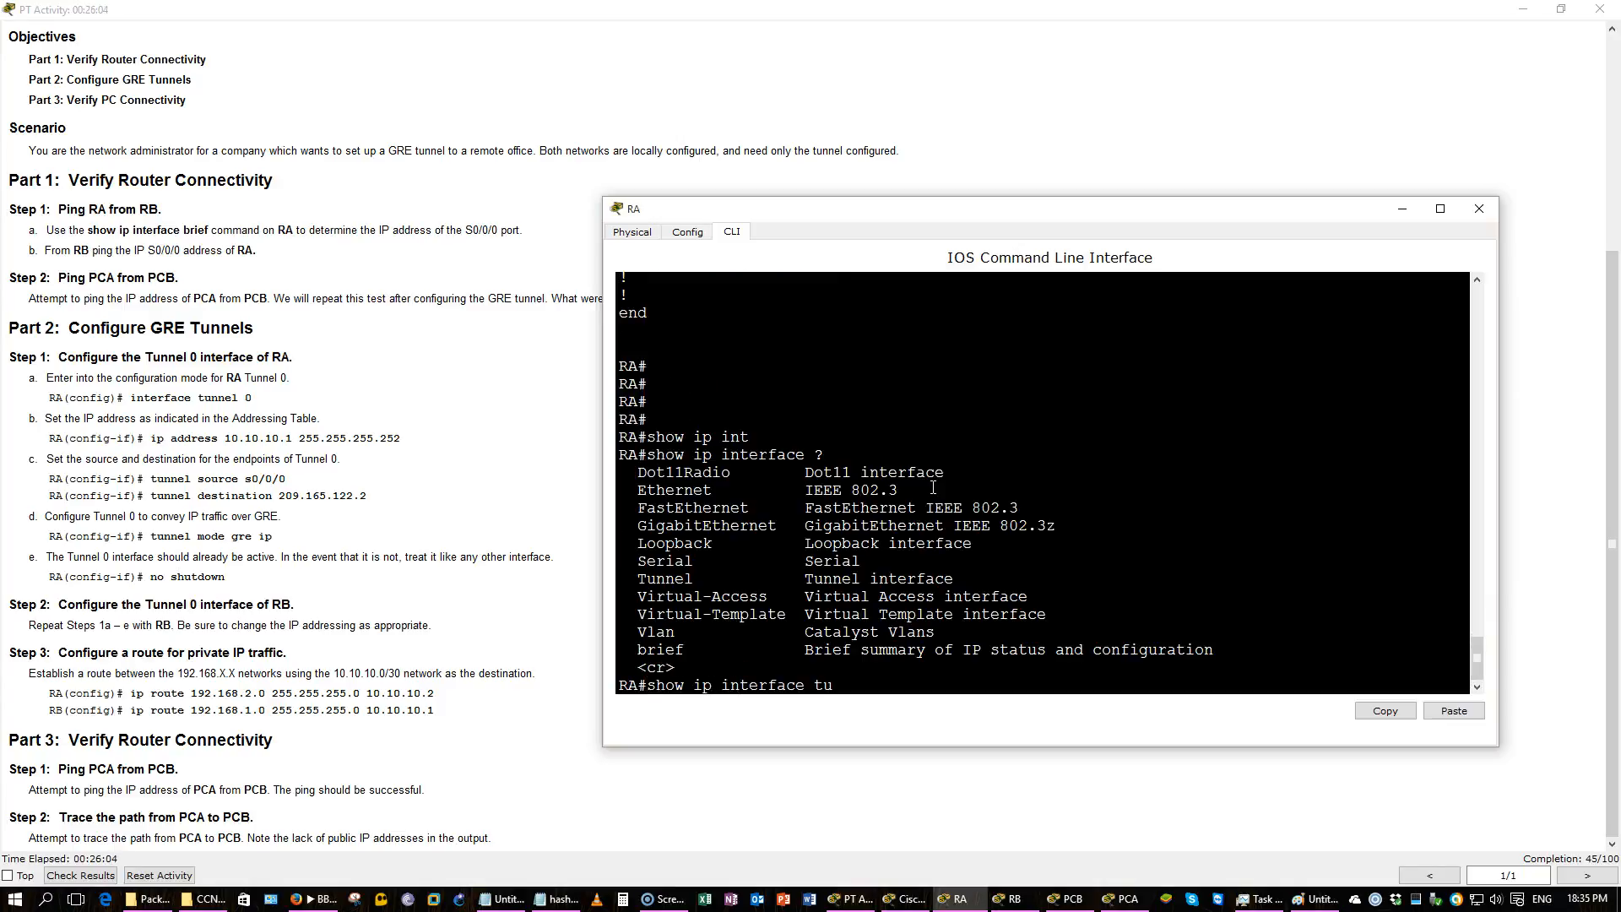
{"action": "key", "text": "Tab"}
{"action": "type", "text": "?"}
{"action": "type", "text": "0"}
{"action": "key", "text": "Return"}
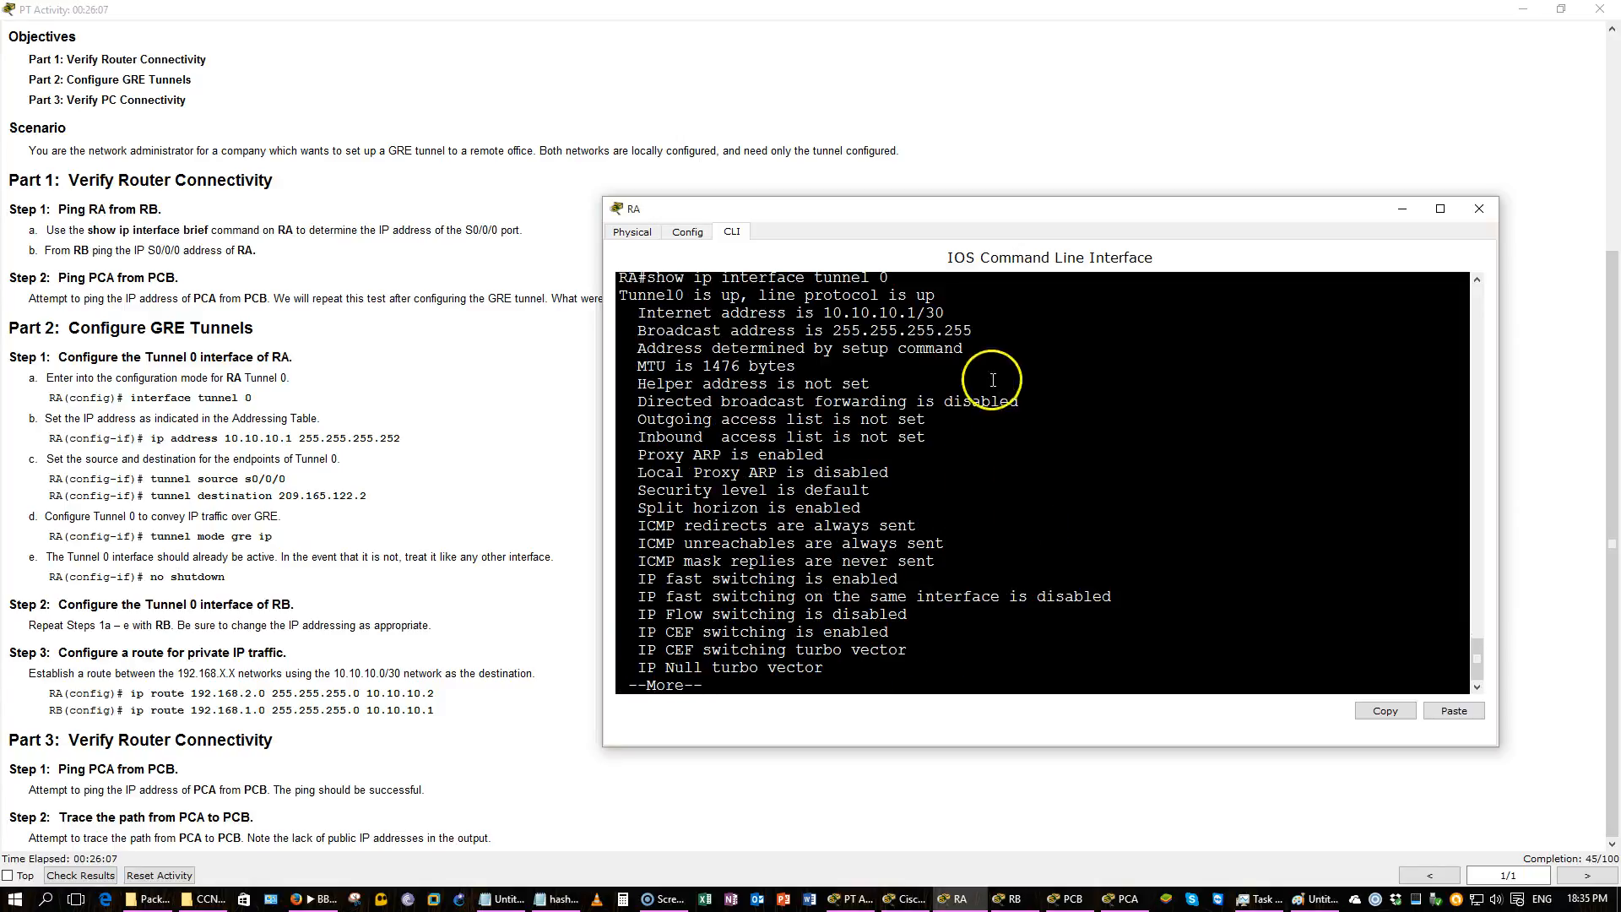
{"action": "left_click", "coordinate": [977, 309]}
{"action": "left_click_drag", "start_coordinate": [977, 309], "coordinate": [623, 366]}
{"action": "left_click", "coordinate": [754, 335]}
{"action": "left_click", "coordinate": [824, 420]}
{"action": "key", "text": "space"}
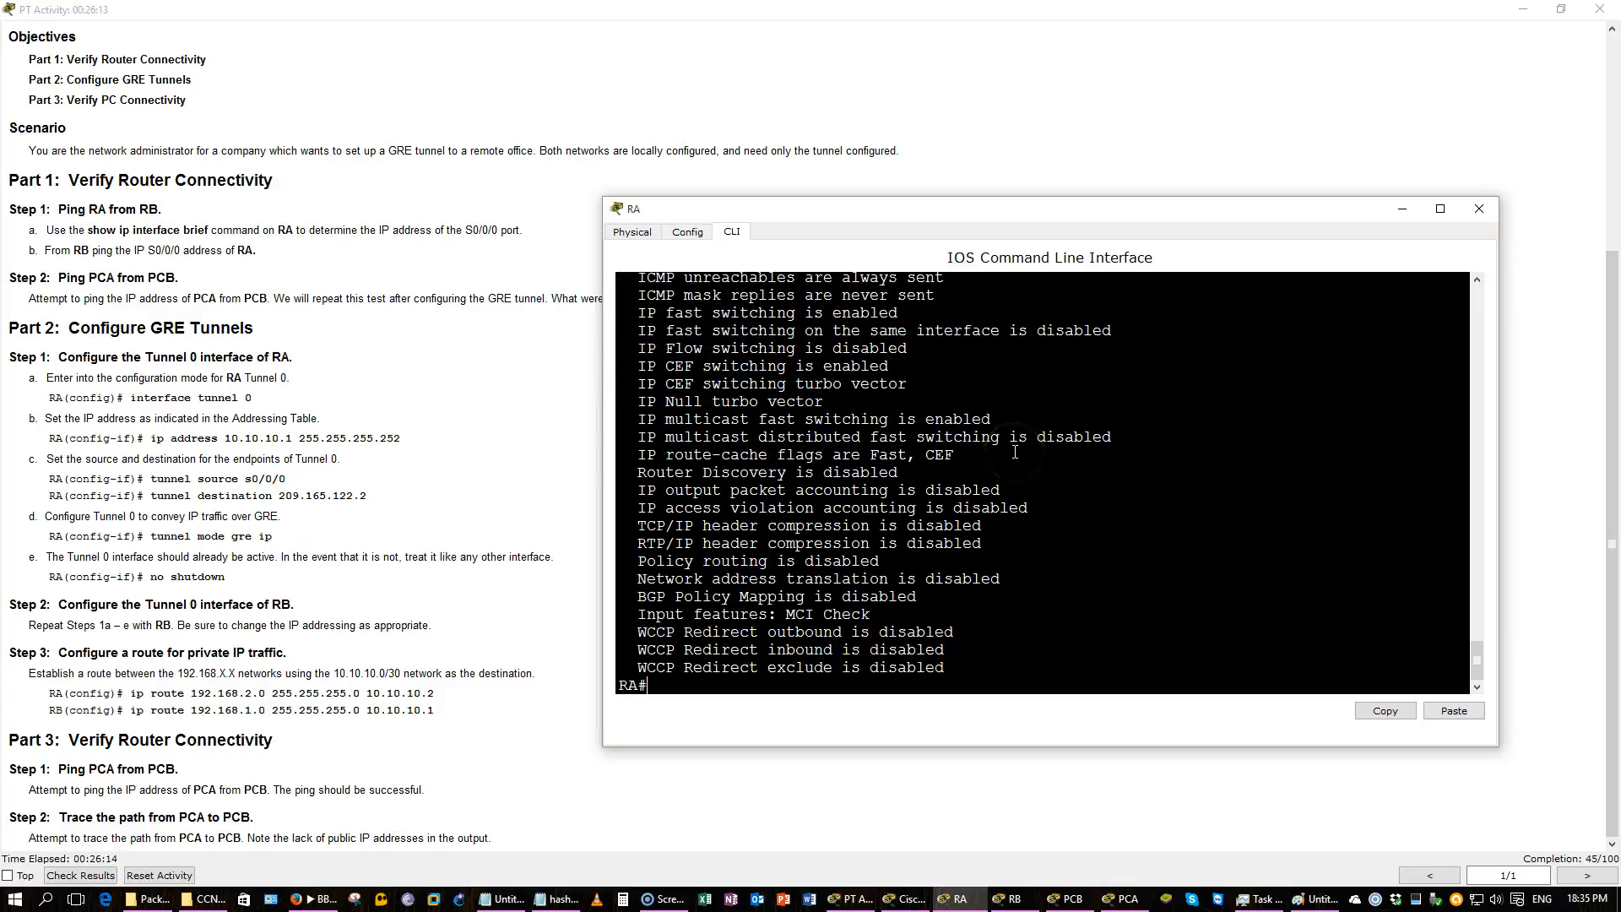
Display the brief IP interface summary on RA.
{"action": "type", "text": "show ip int b"}
{"action": "key", "text": "Return"}
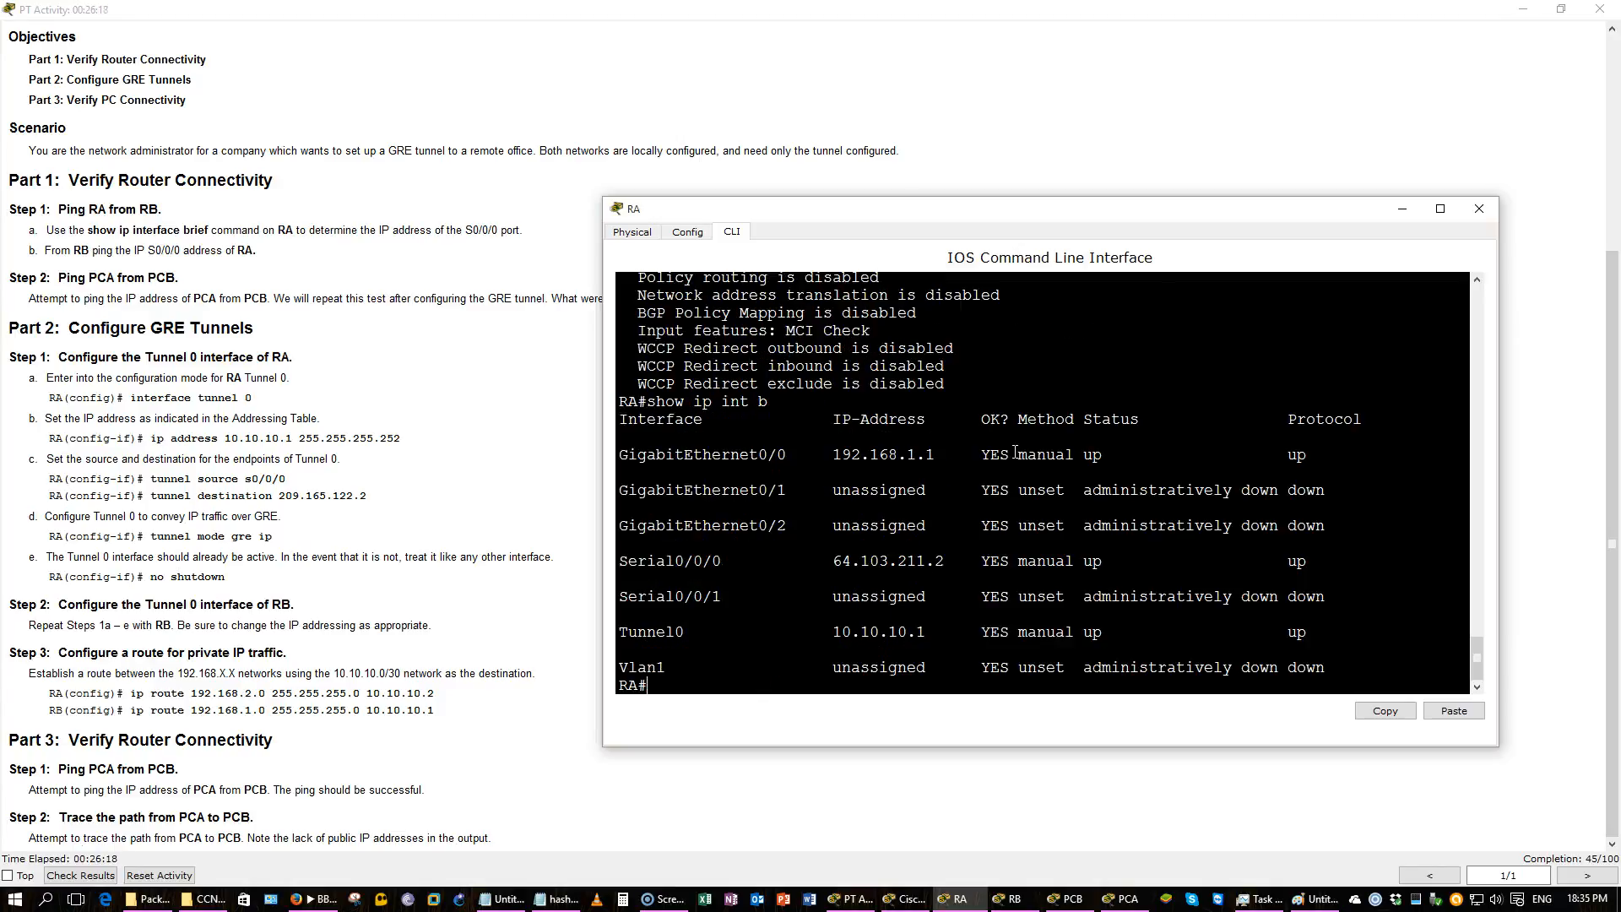
{"action": "left_click_drag", "start_coordinate": [1312, 650], "coordinate": [619, 619]}
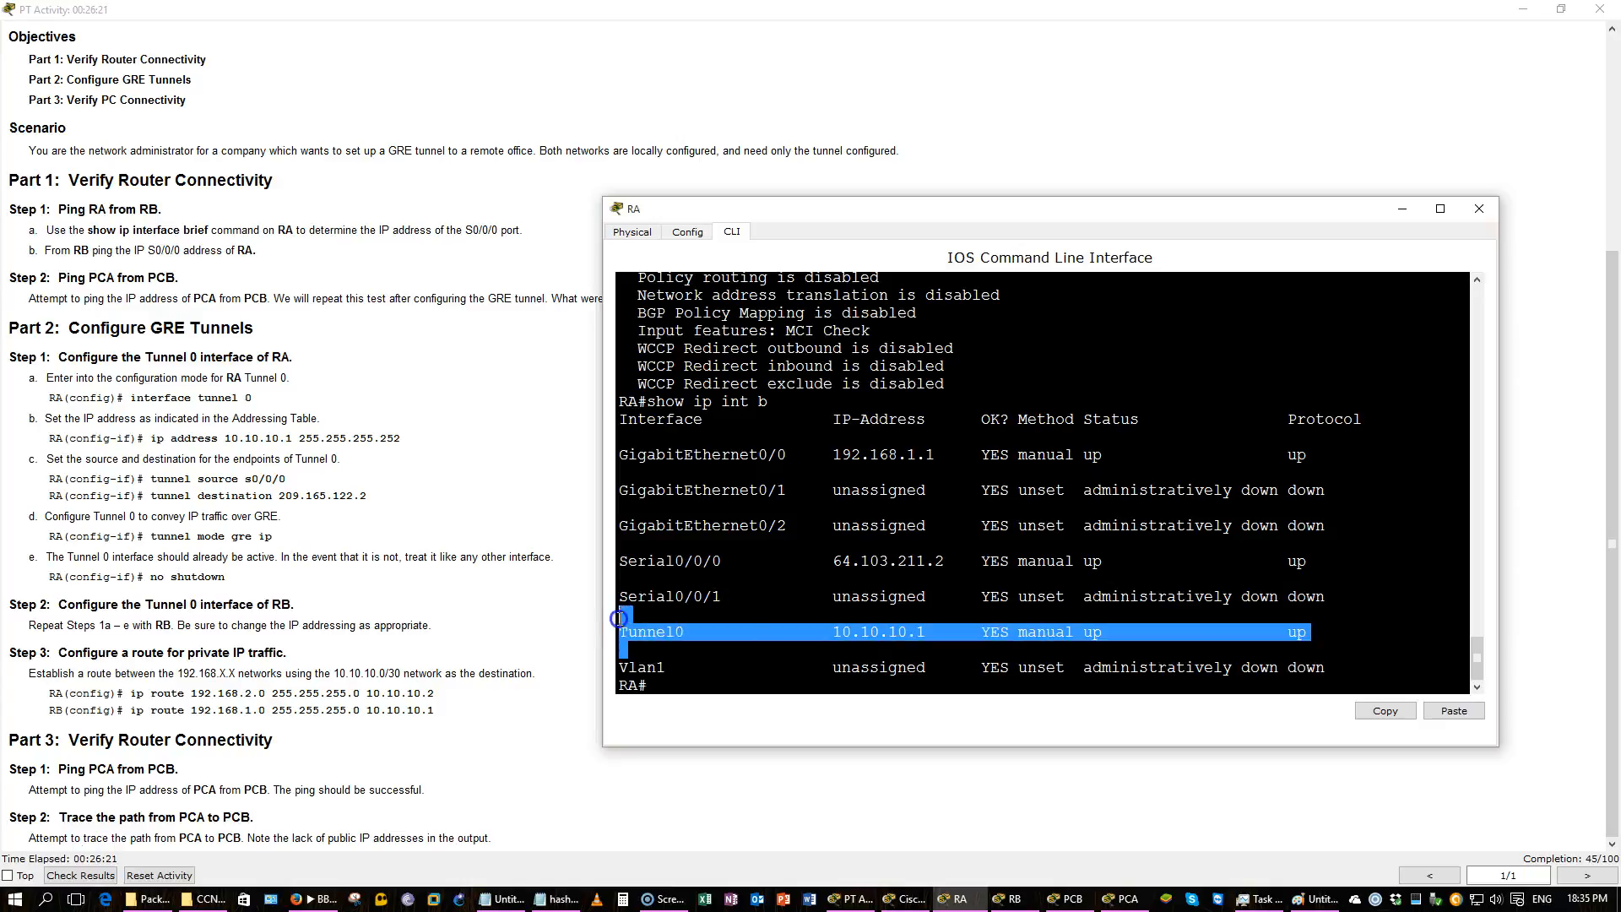
{"action": "left_click", "coordinate": [795, 571]}
Save RA's configuration with write and close RA's window.
{"action": "type", "text": "do wr"}
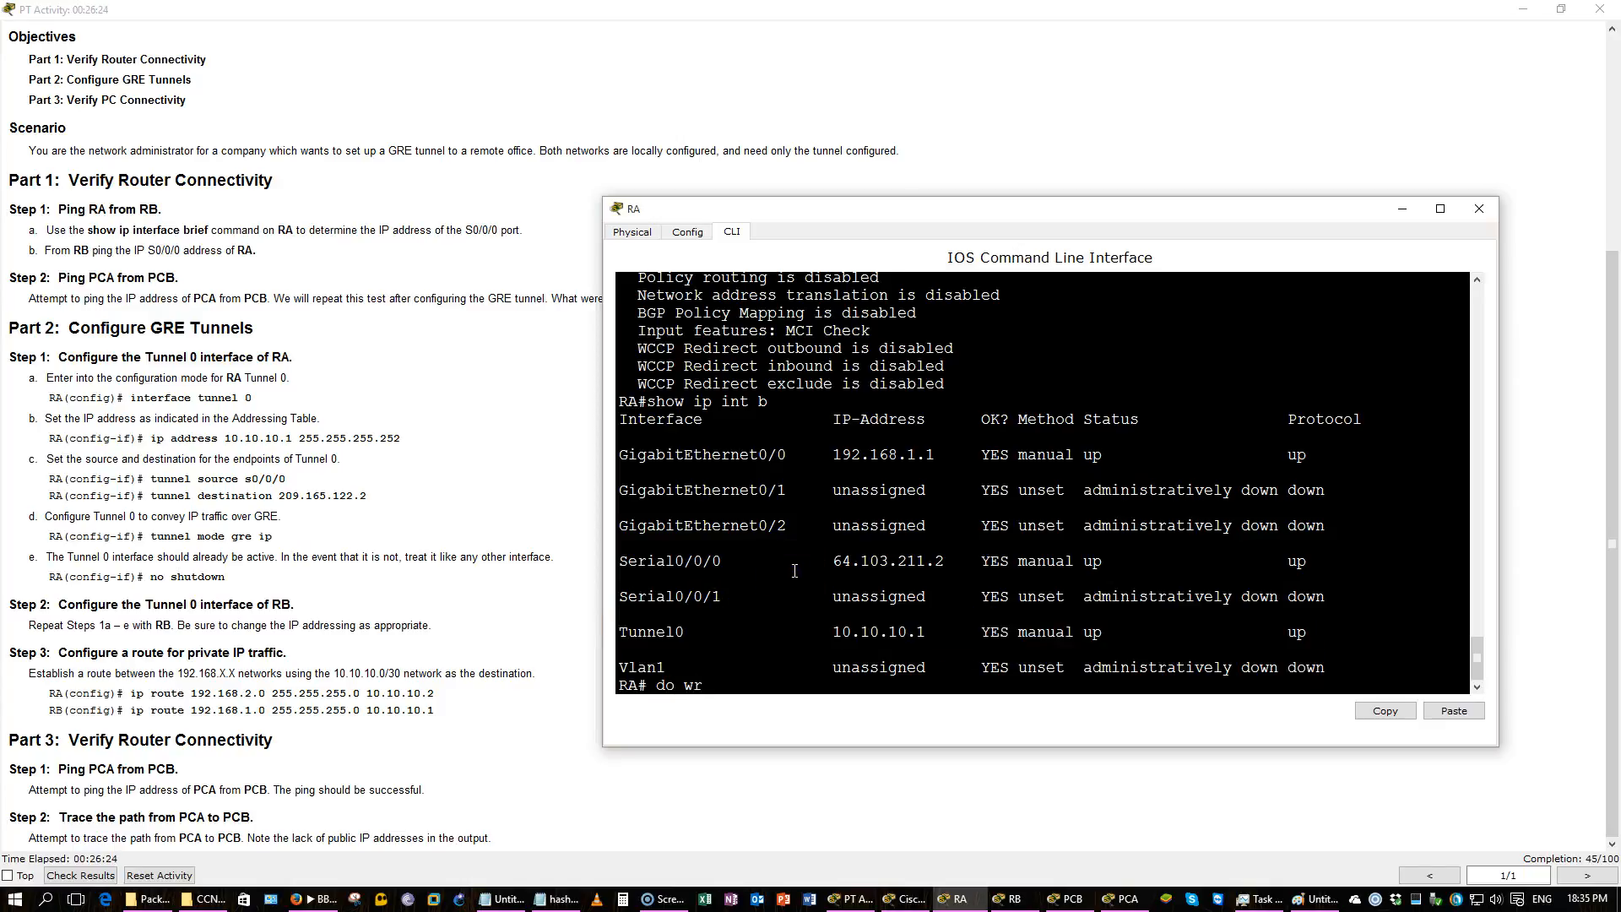
{"action": "key", "text": "Return"}
{"action": "type", "text": "wr"}
{"action": "key", "text": "Return"}
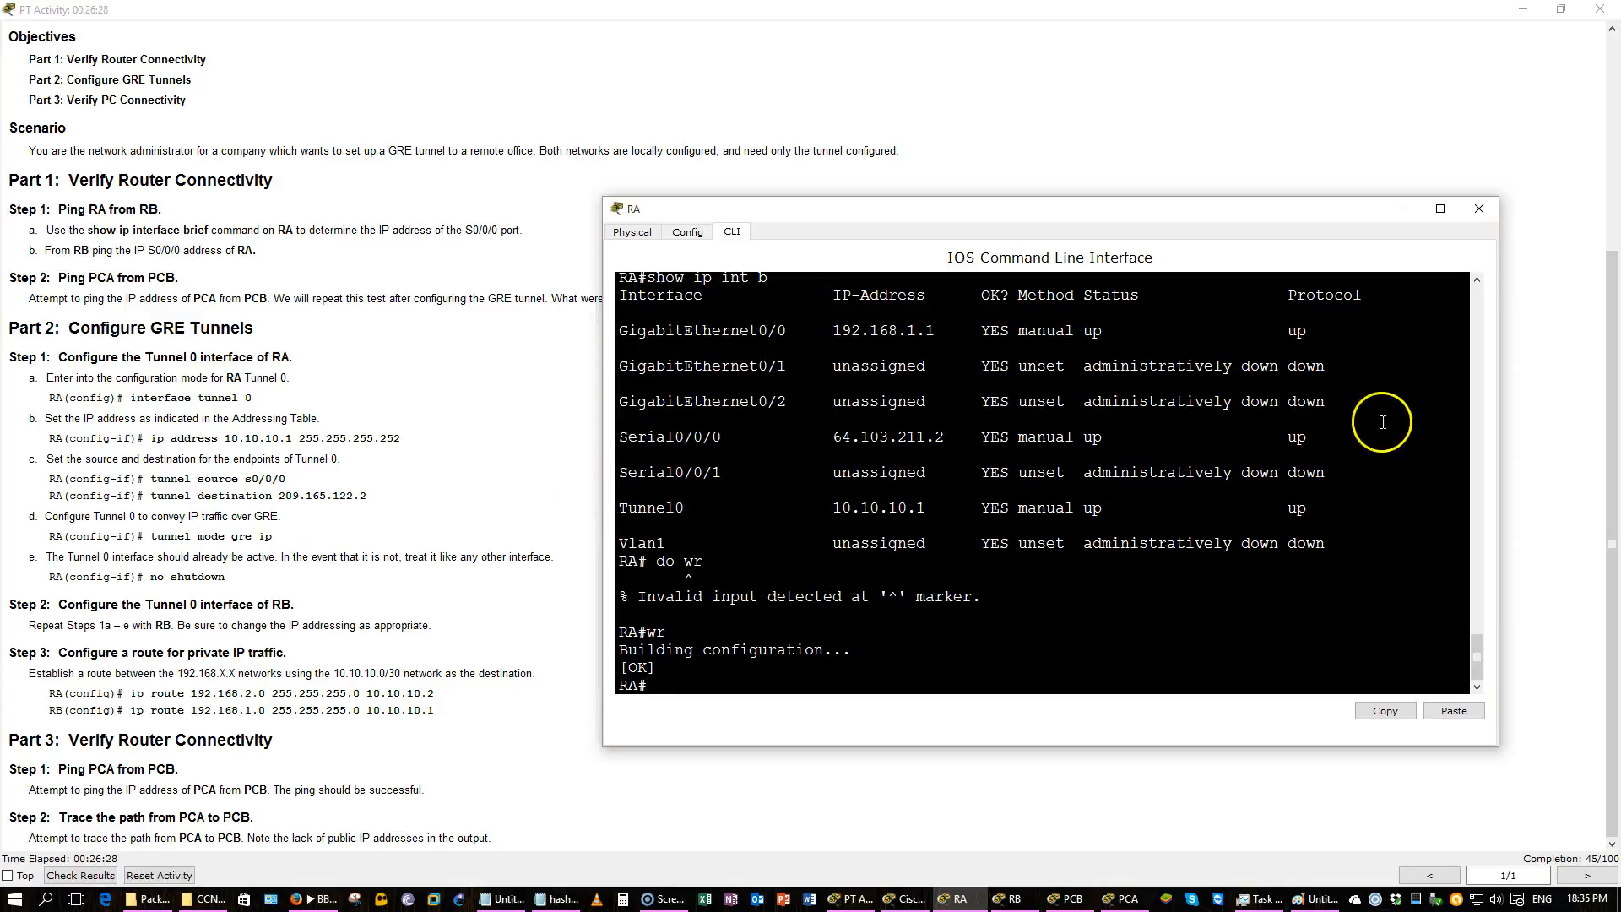
{"action": "left_click", "coordinate": [1402, 209]}
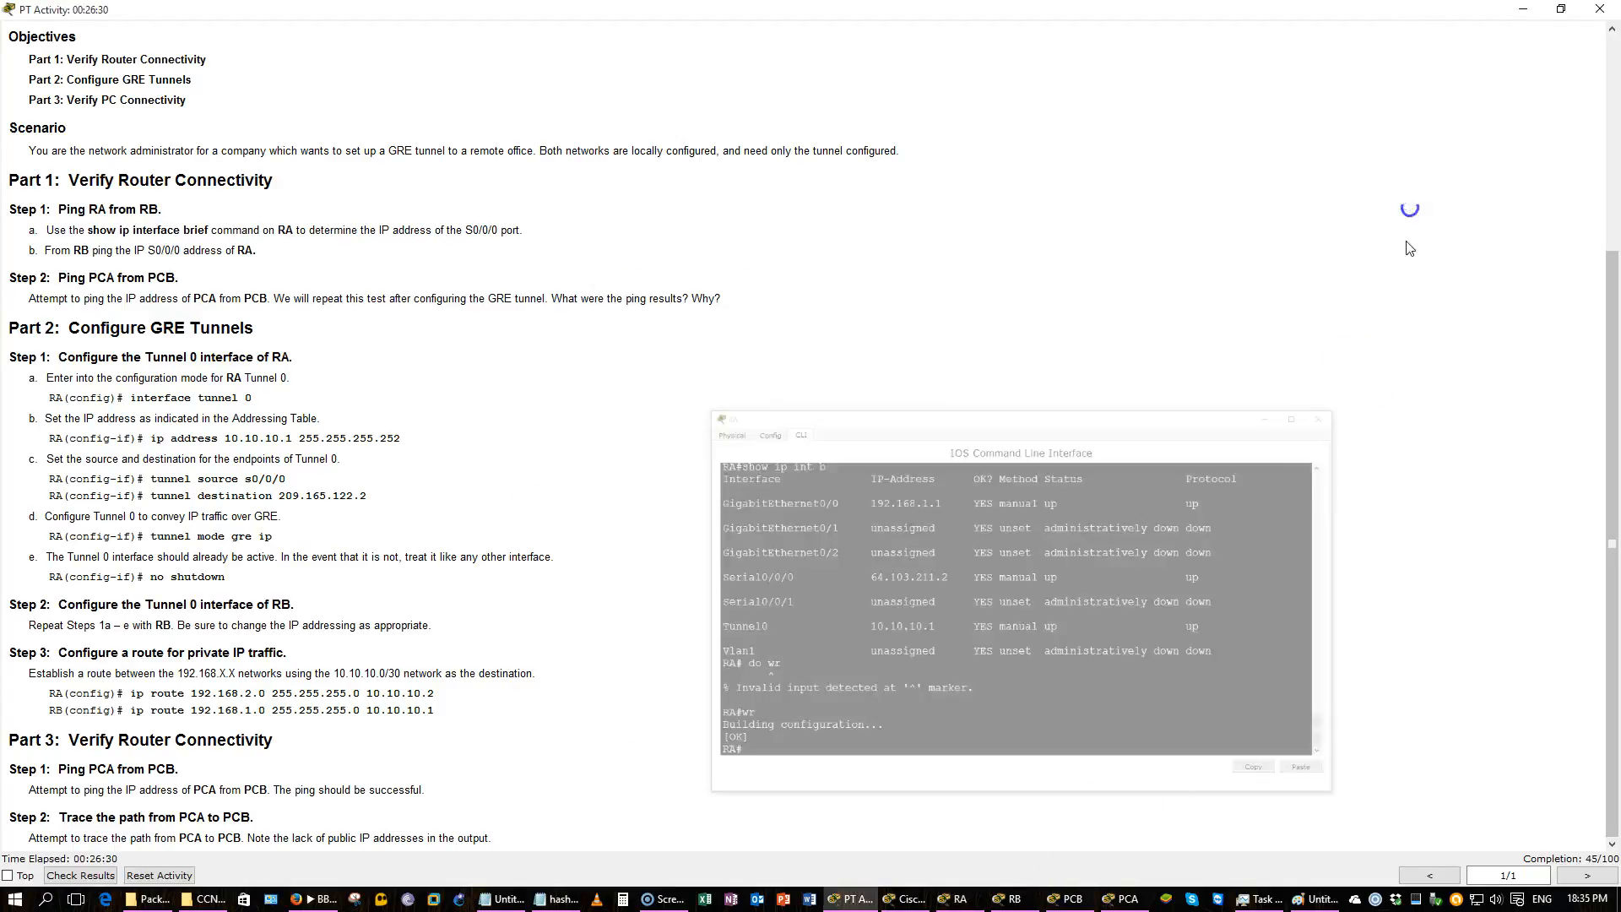
Open RB's CLI, enter global configuration mode and create interface Tunnel 0.
{"action": "left_click", "coordinate": [1073, 899]}
{"action": "left_click", "coordinate": [1074, 900]}
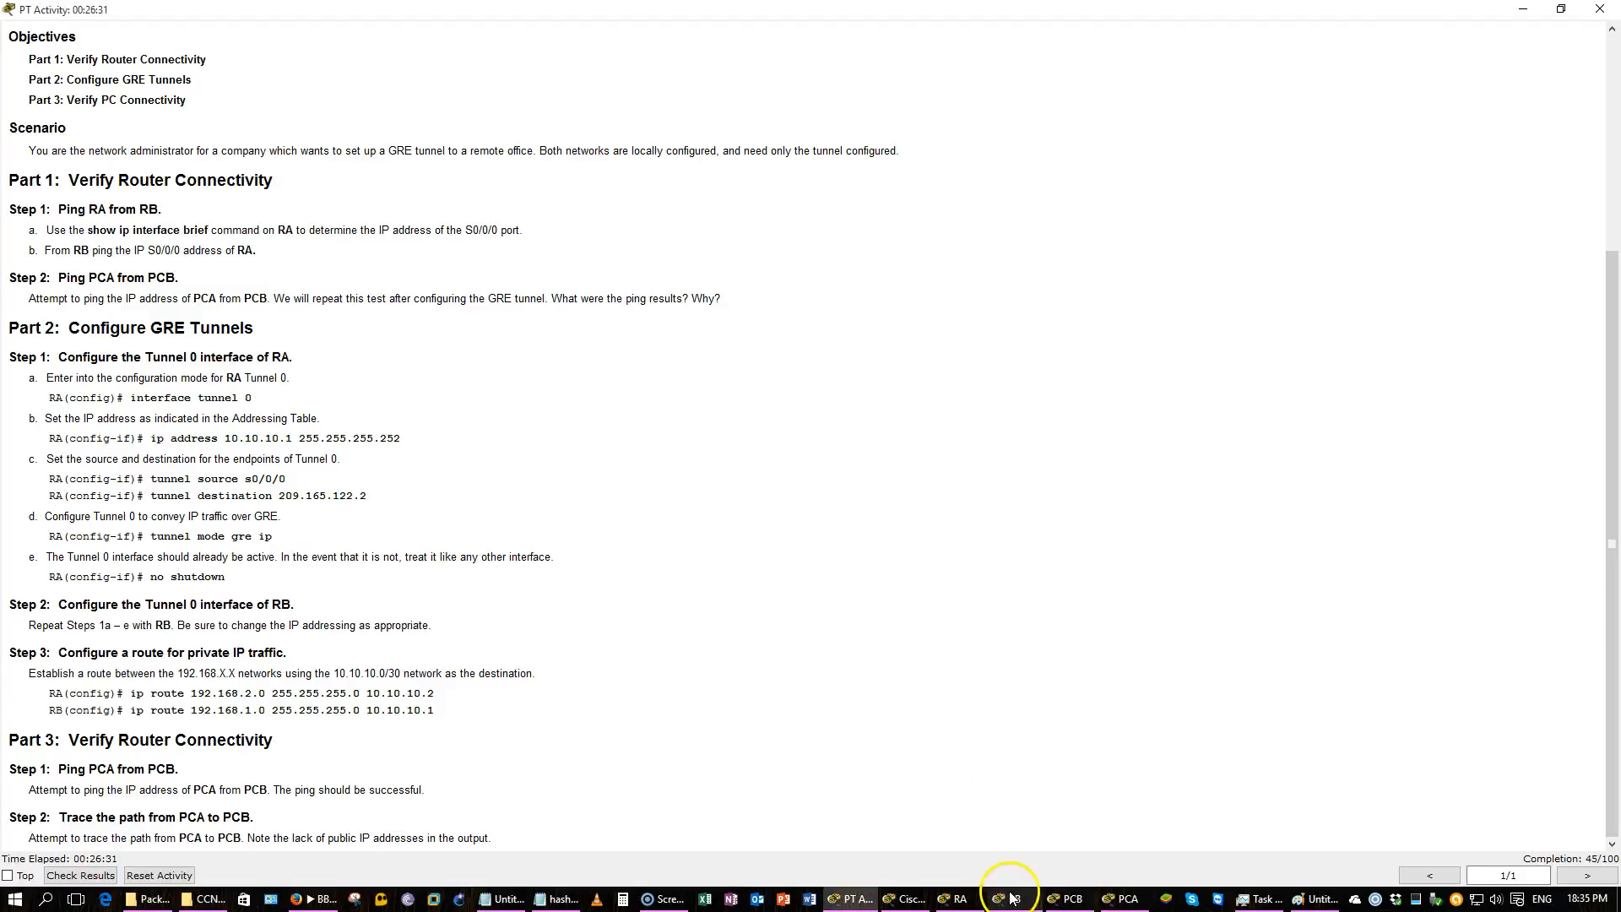
{"action": "left_click", "coordinate": [1013, 897]}
{"action": "type", "text": "conf"}
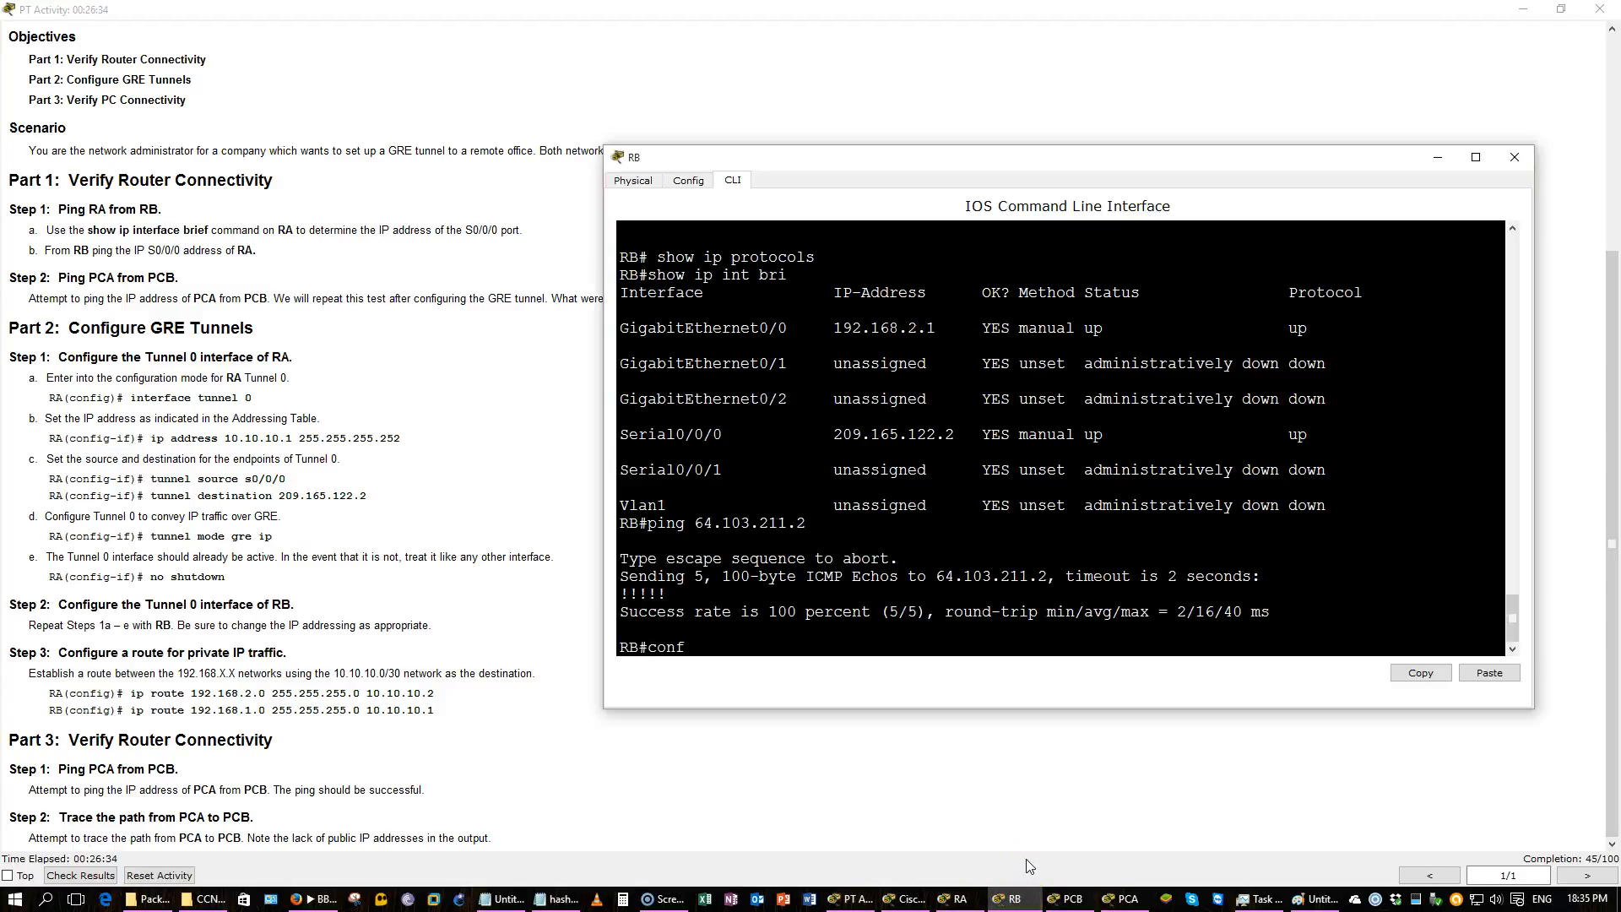
{"action": "type", "text": " t"}
{"action": "key", "text": "Return"}
{"action": "type", "text": "int"}
{"action": "key", "text": "Tab"}
{"action": "type", "text": "tun"}
{"action": "key", "text": "Tab"}
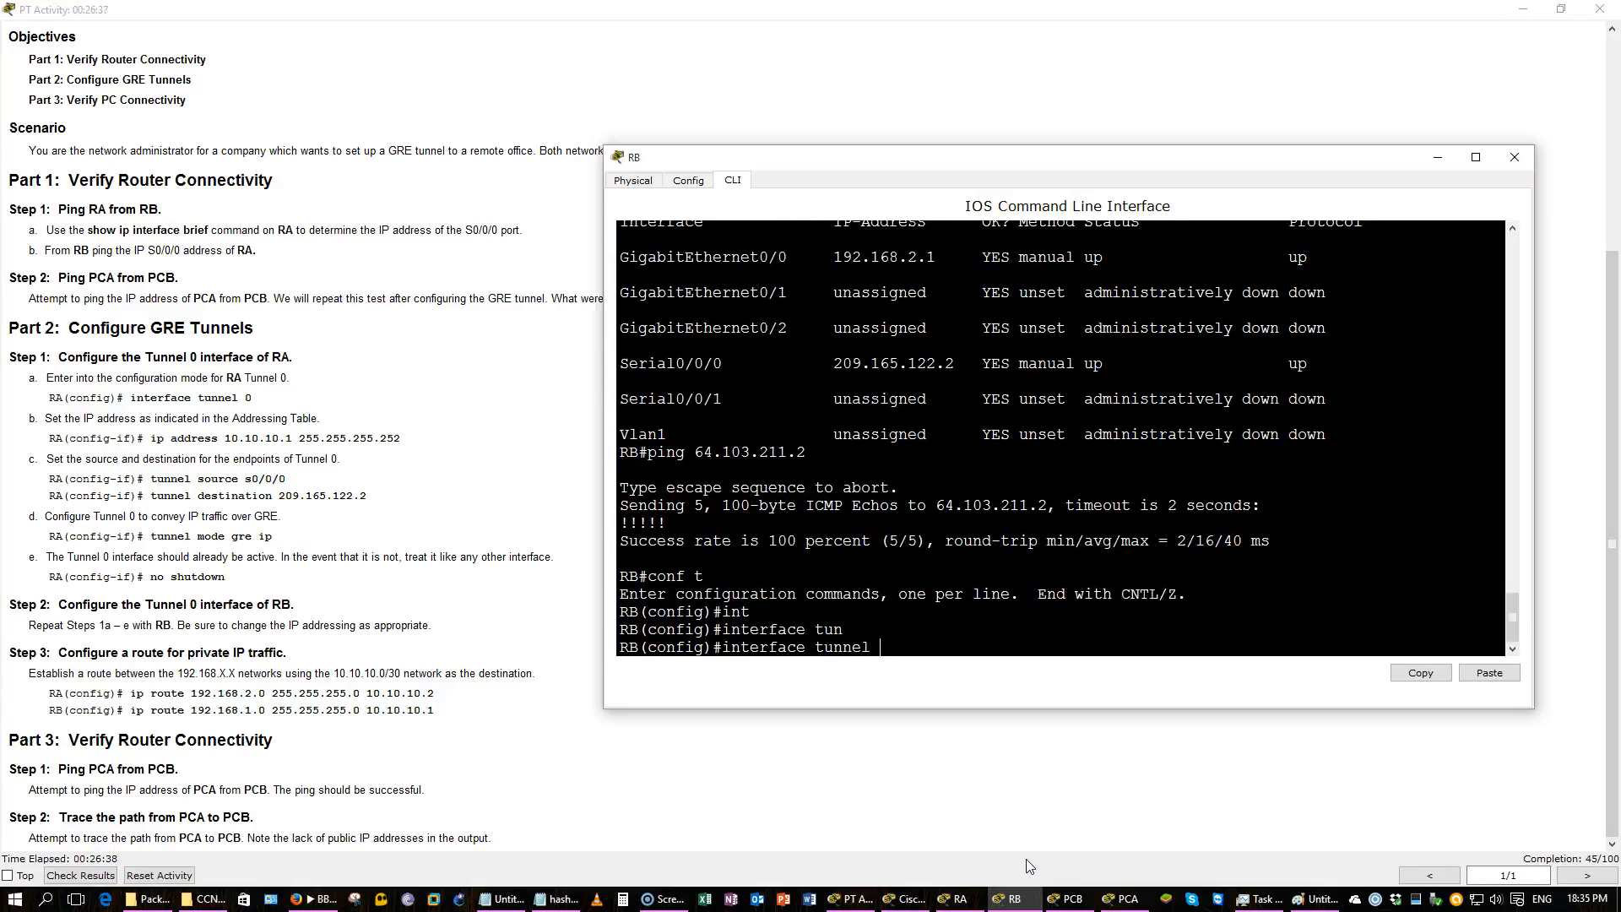
{"action": "type", "text": "0"}
{"action": "key", "text": "Return"}
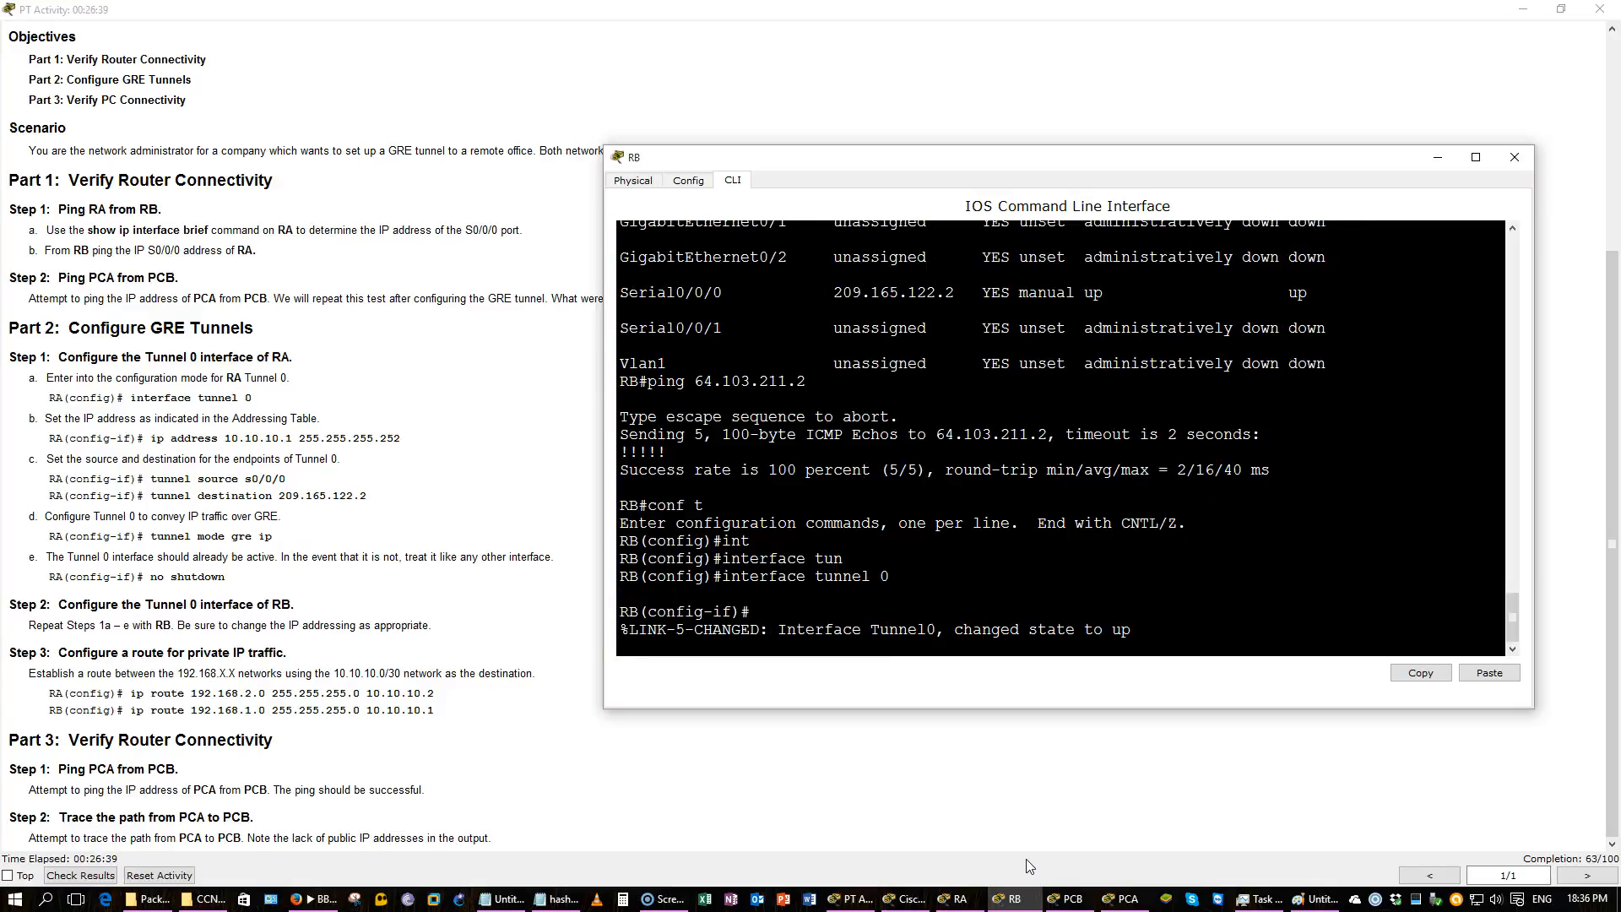
Assign IP address 10.10.10.2 with mask 255.255.255.252 to RB's Tunnel 0 interface, per the addressing table.
{"action": "key", "text": "Return"}
{"action": "type", "text": "ip add"}
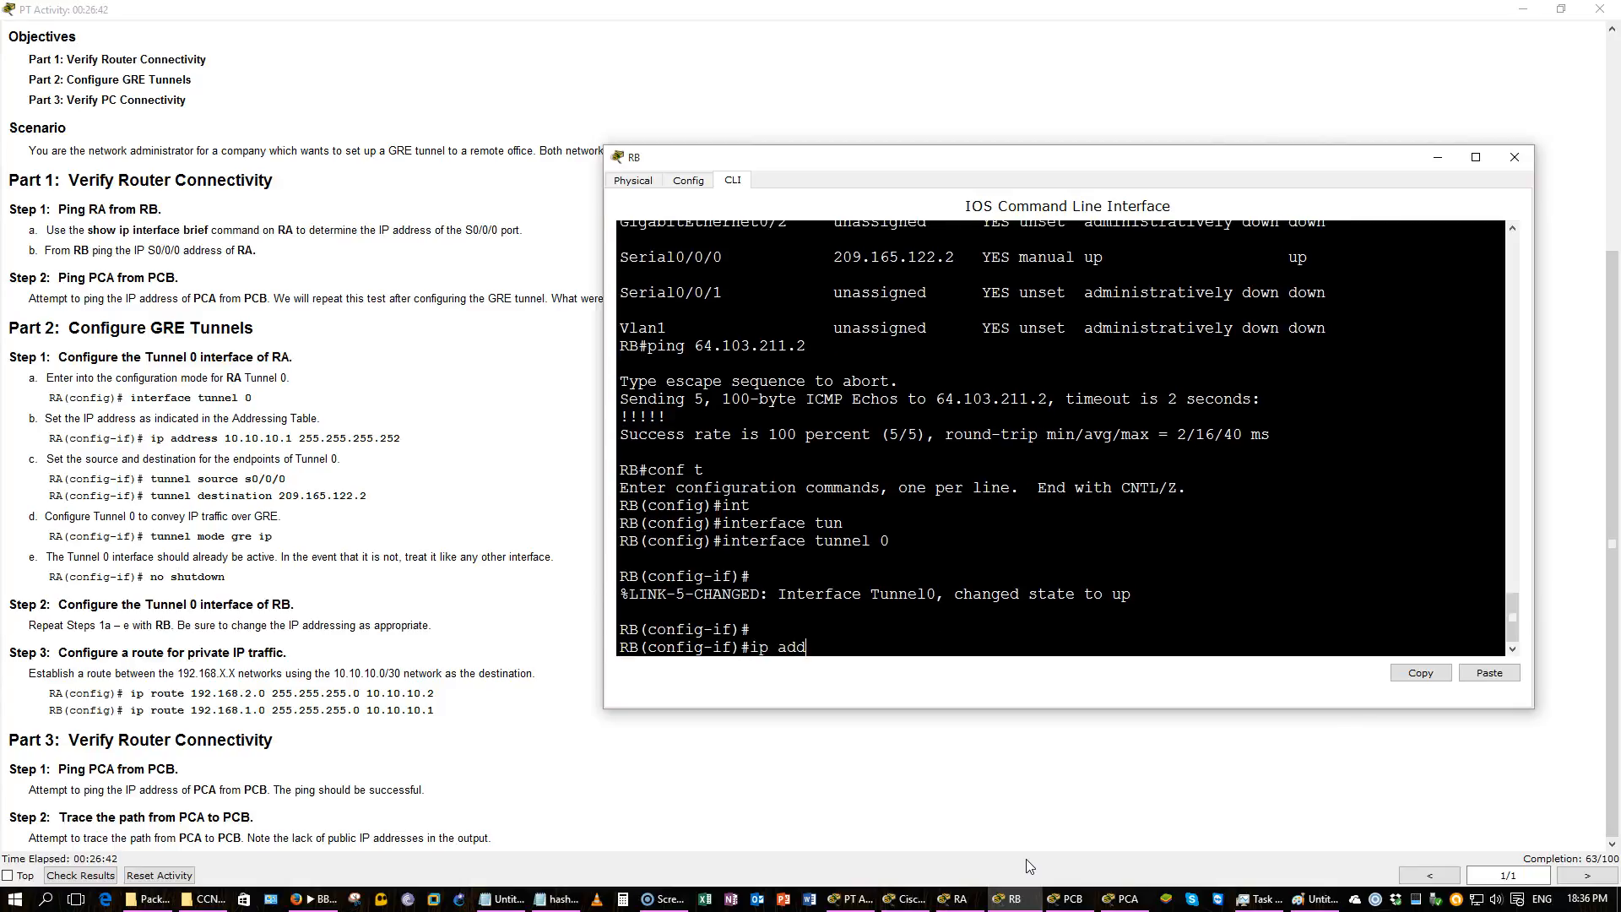
{"action": "key", "text": "Tab"}
{"action": "type", "text": "10"}
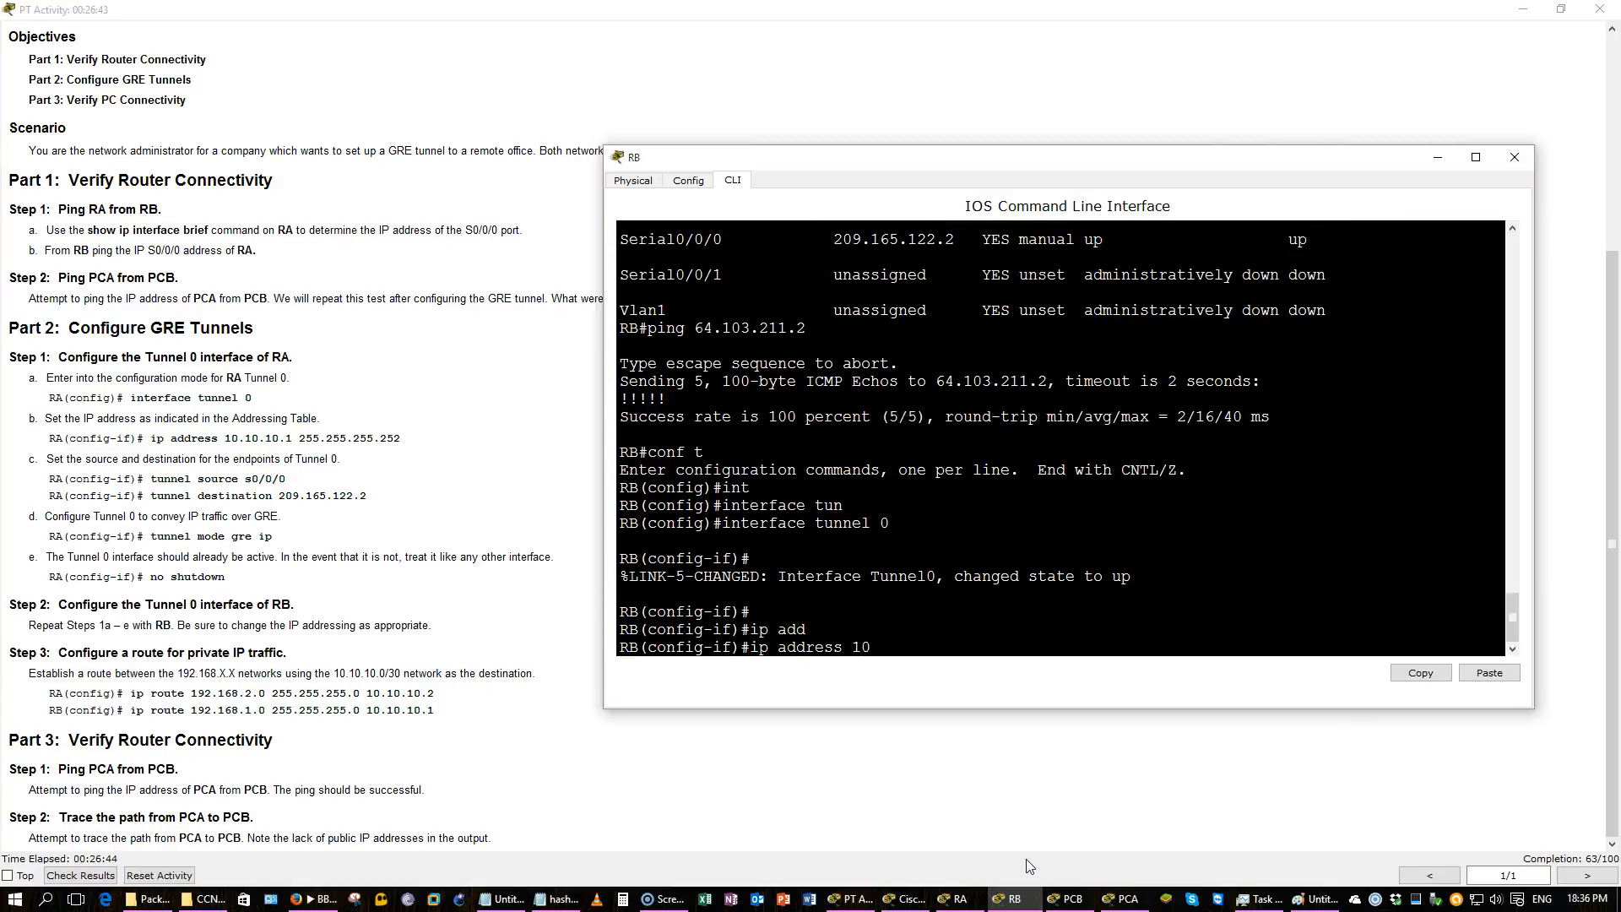
{"action": "key", "text": "BackSpace"}
{"action": "key", "text": "BackSpace"}
{"action": "left_click", "coordinate": [578, 458]}
{"action": "scroll", "coordinate": [561, 465], "scroll_direction": "up", "scroll_amount": 3}
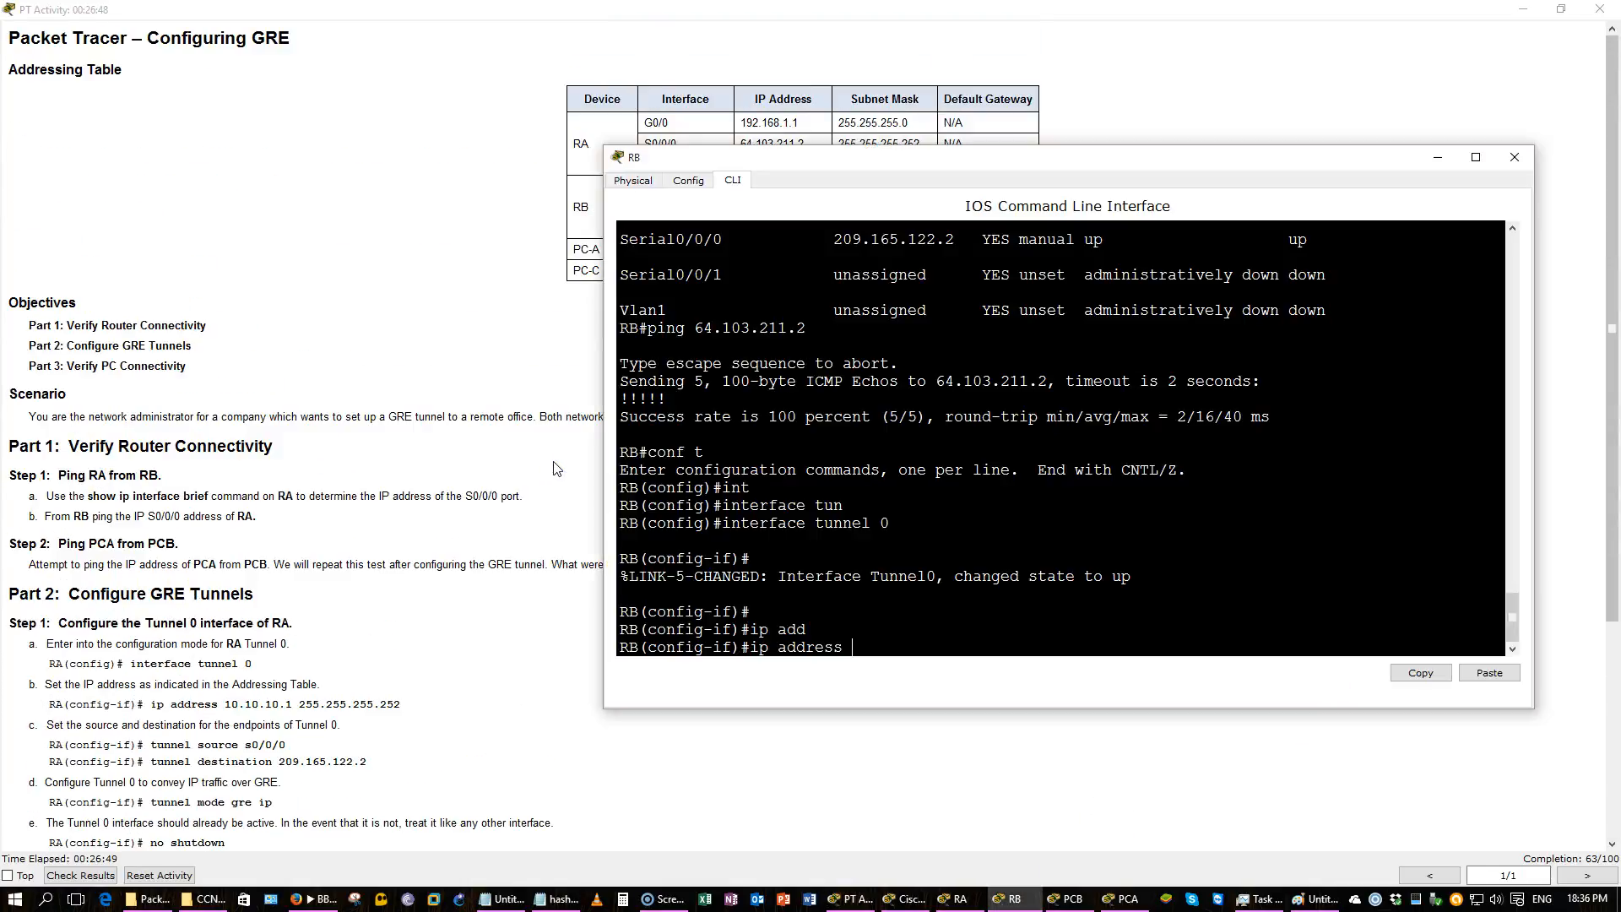
{"action": "key", "text": "alt+Tab"}
{"action": "left_click_drag", "start_coordinate": [798, 175], "coordinate": [571, 274]}
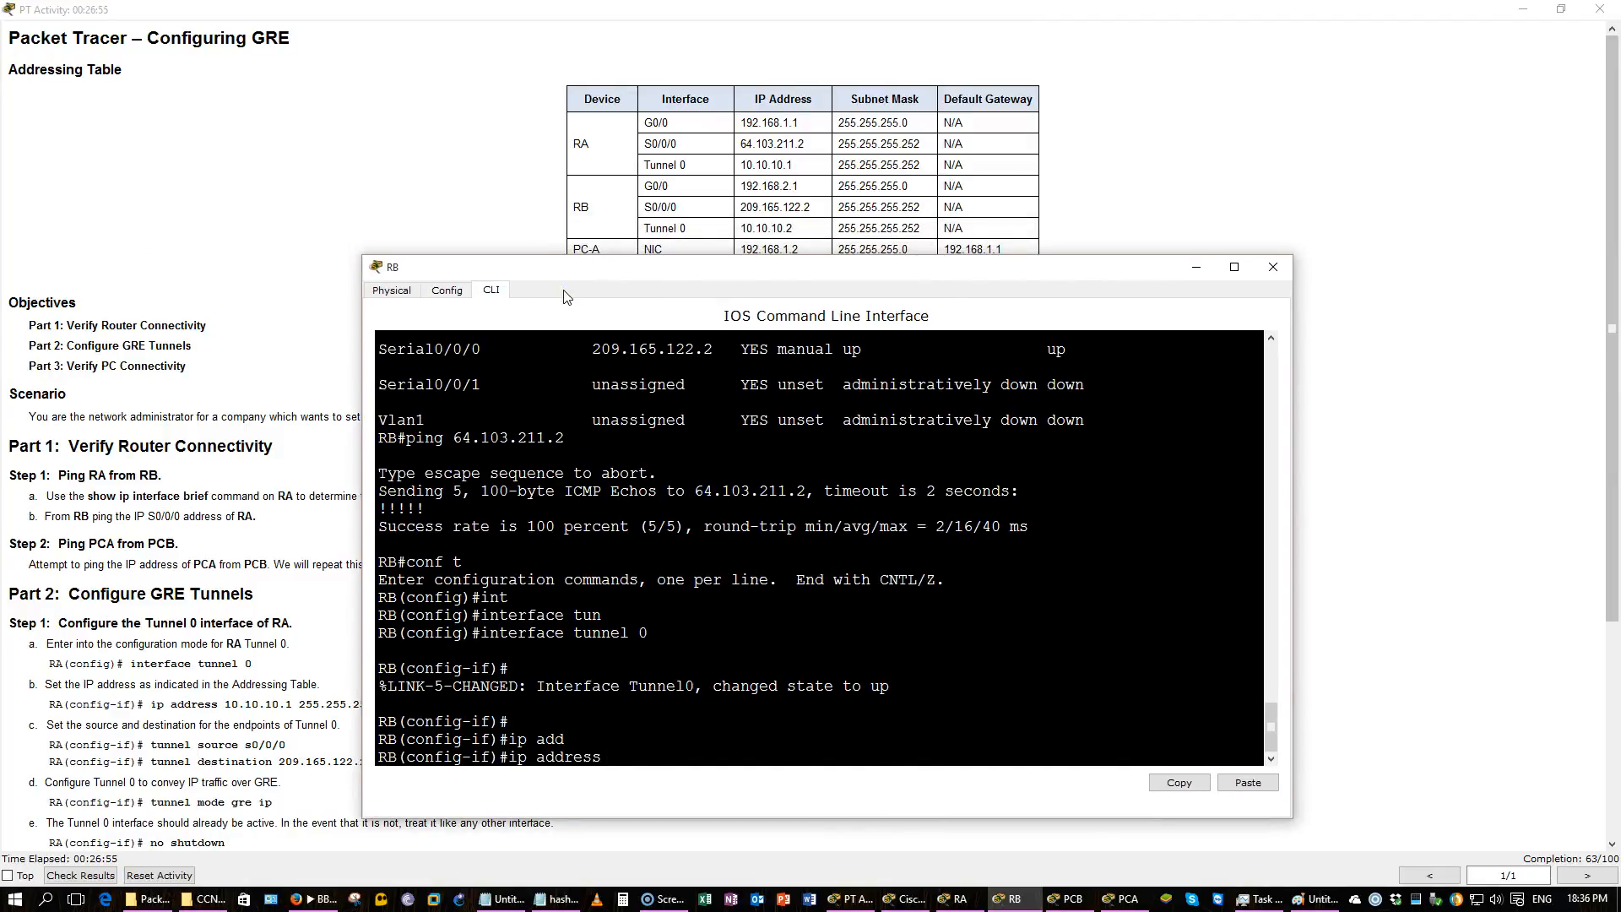
{"action": "type", "text": "10.10.1.0"}
{"action": "key", "text": "BackSpace"}
{"action": "key", "text": "BackSpace"}
{"action": "key", "text": "BackSpace"}
{"action": "type", "text": "0.2 ?"}
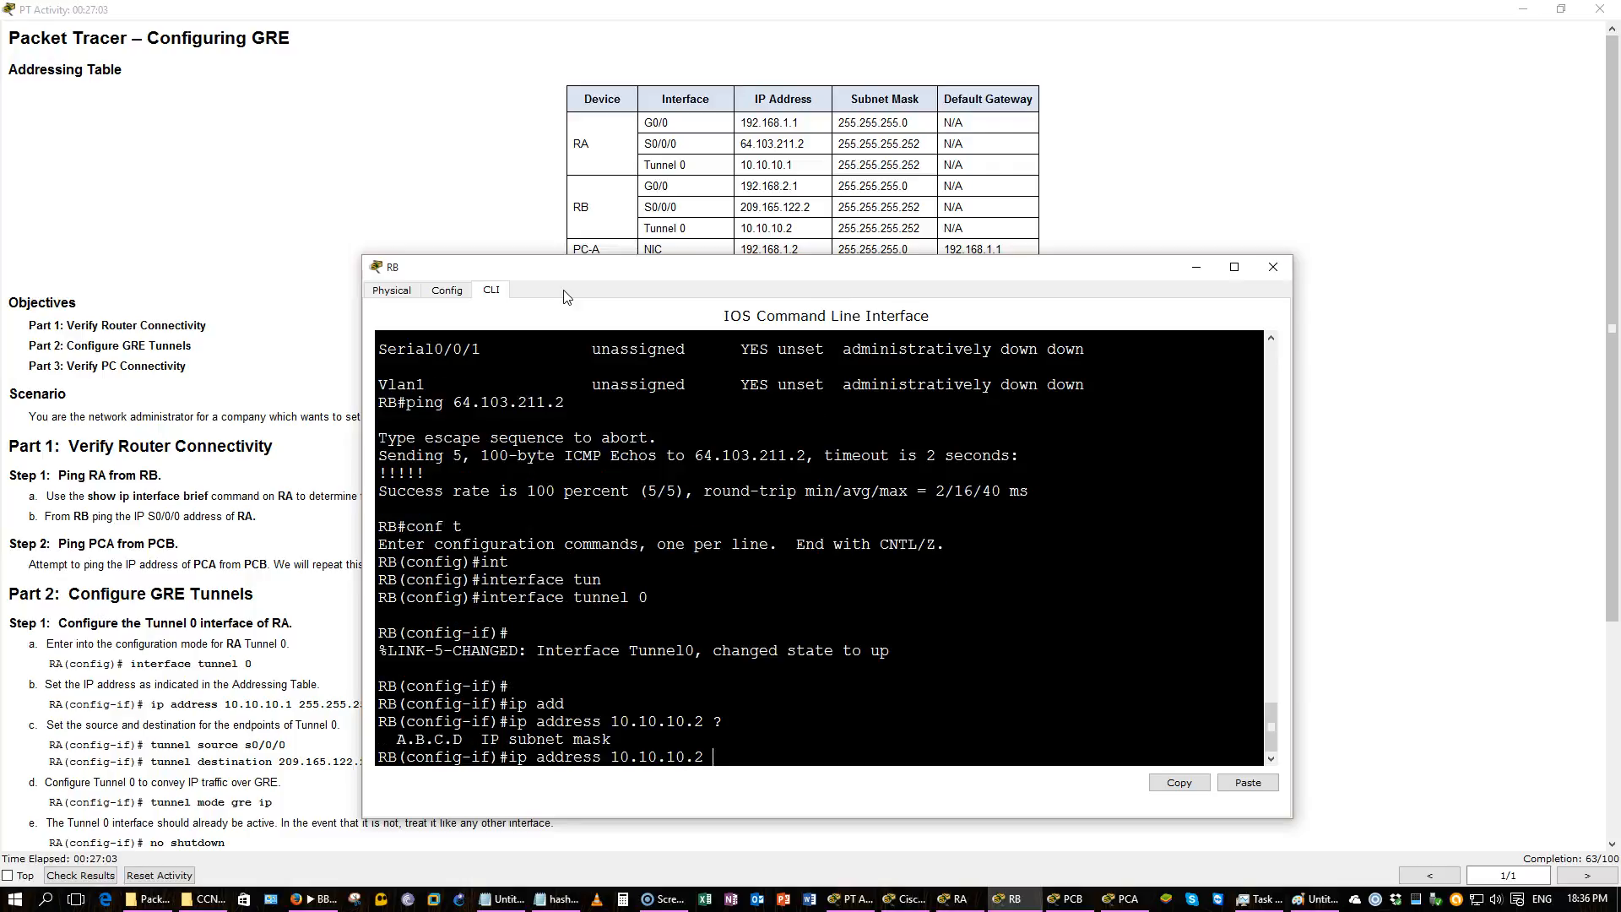
{"action": "type", "text": "255.255.255.252 J"}
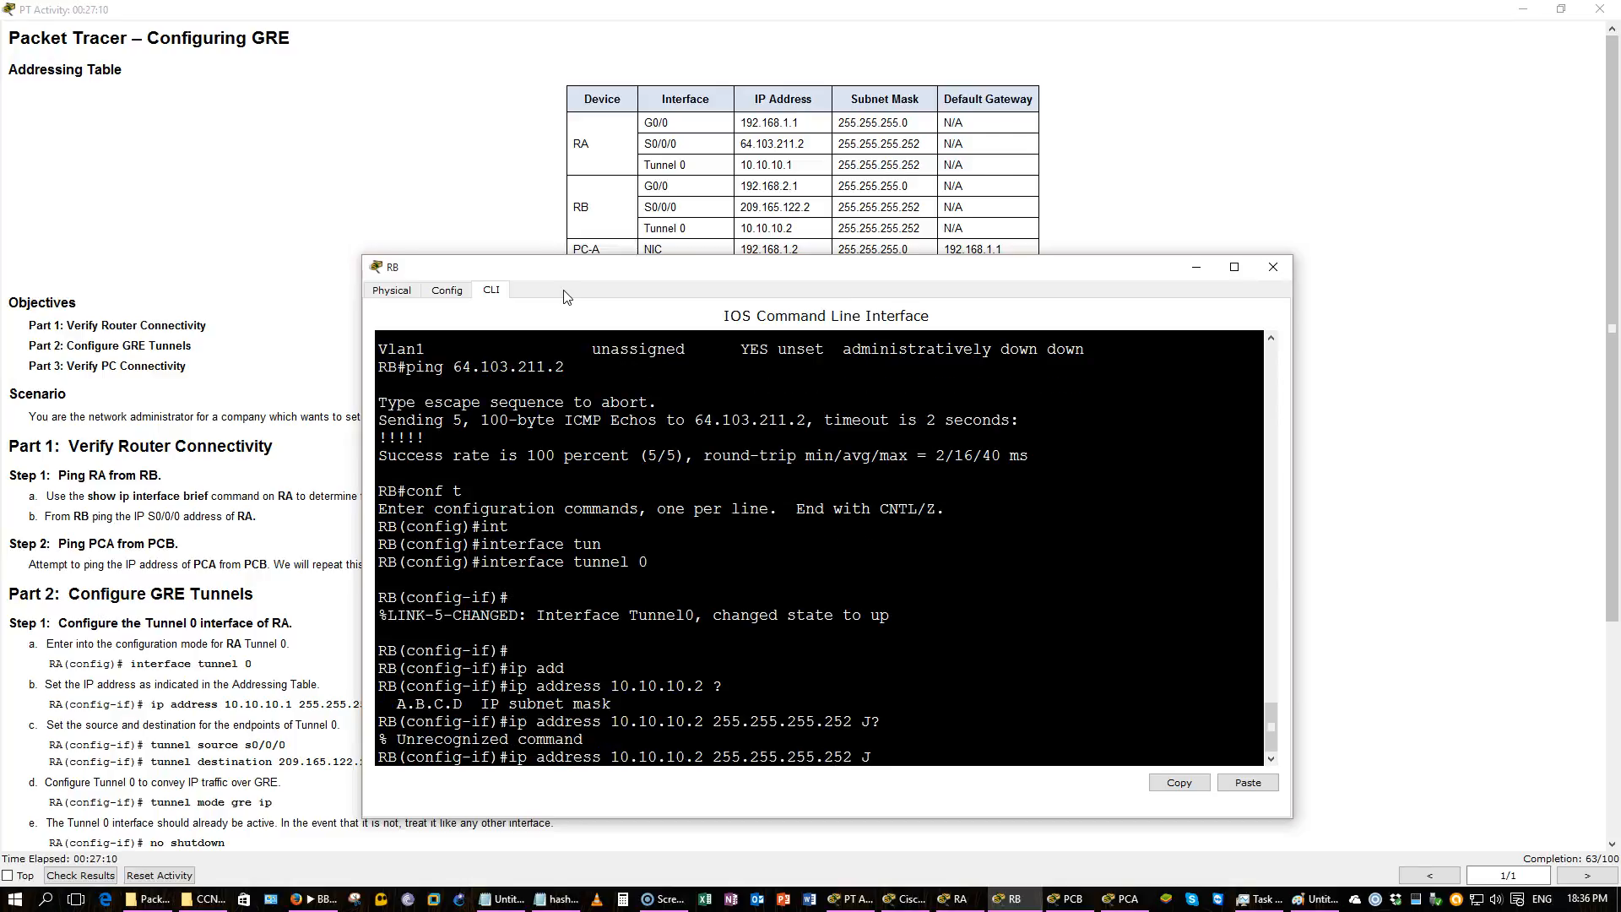
{"action": "type", "text": "? ?"}
{"action": "key", "text": "Return"}
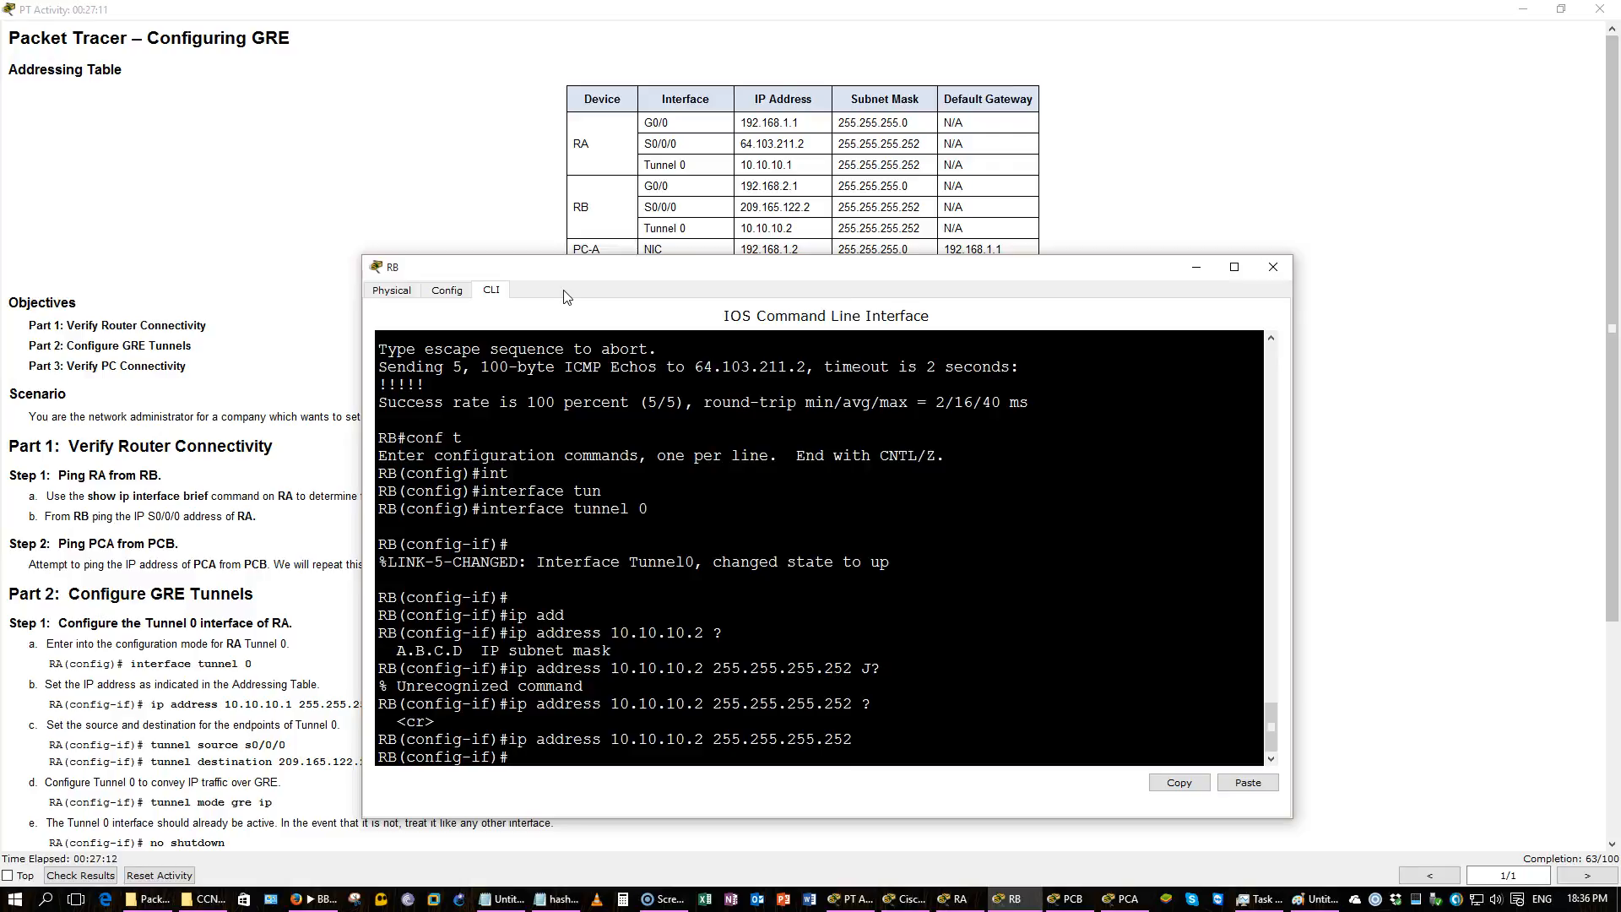
Set RB's Tunnel 0 source to interface s0/0/0.
{"action": "left_click", "coordinate": [250, 498]}
{"action": "scroll", "coordinate": [251, 497], "scroll_direction": "down", "scroll_amount": 3}
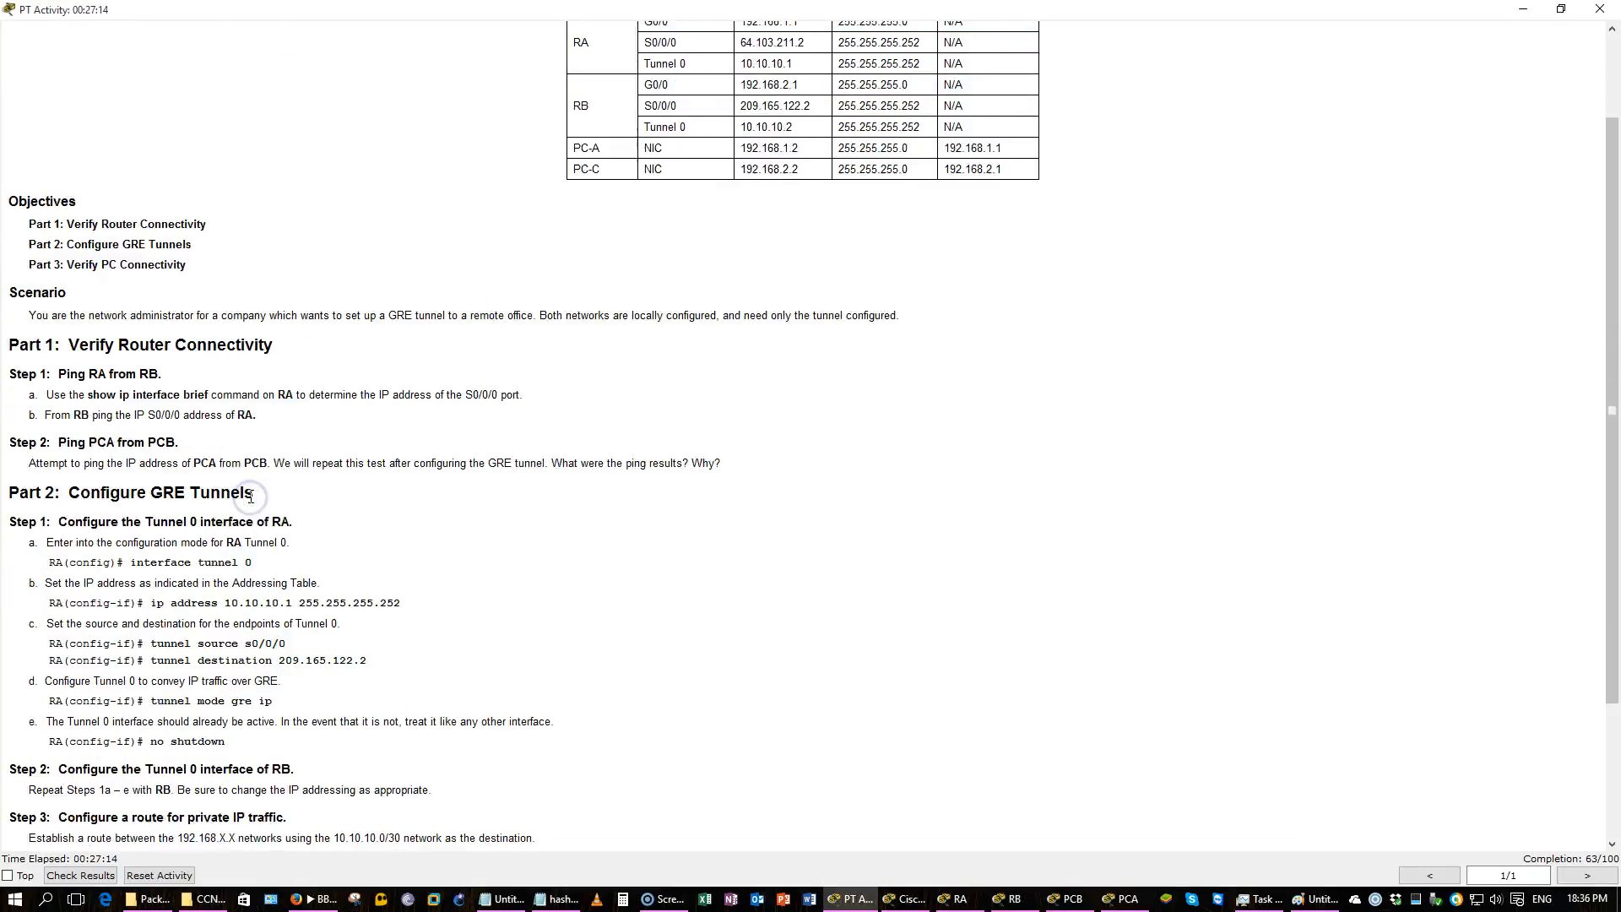
{"action": "scroll", "coordinate": [251, 497], "scroll_direction": "down", "scroll_amount": 1}
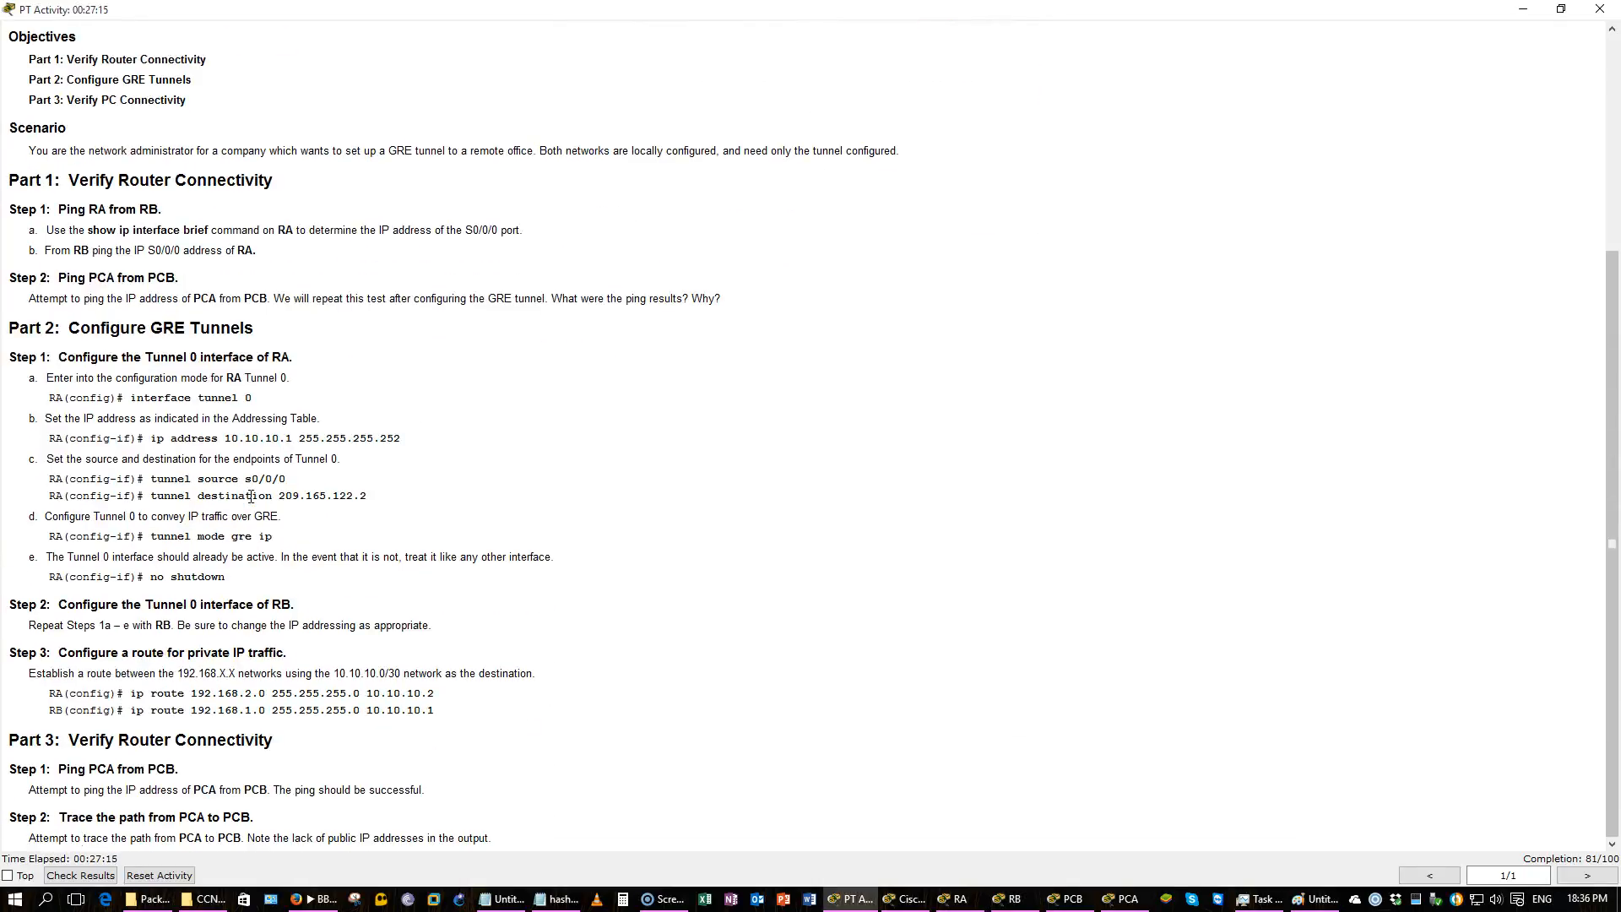
{"action": "key", "text": "alt+Tab"}
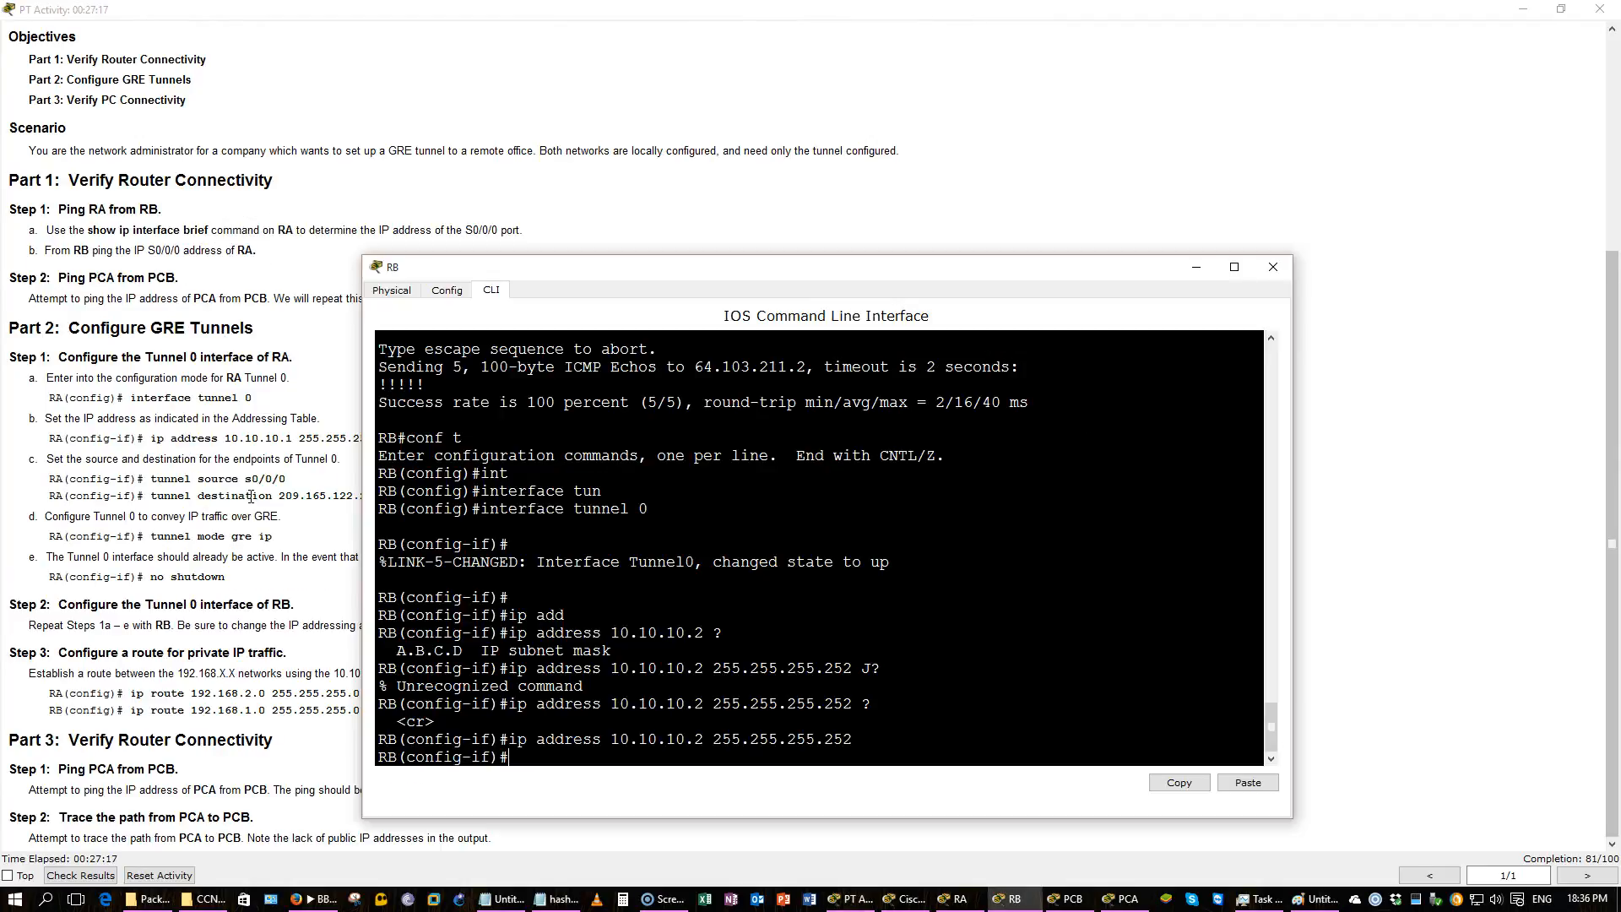
{"action": "type", "text": "tun"}
{"action": "key", "text": "Tab"}
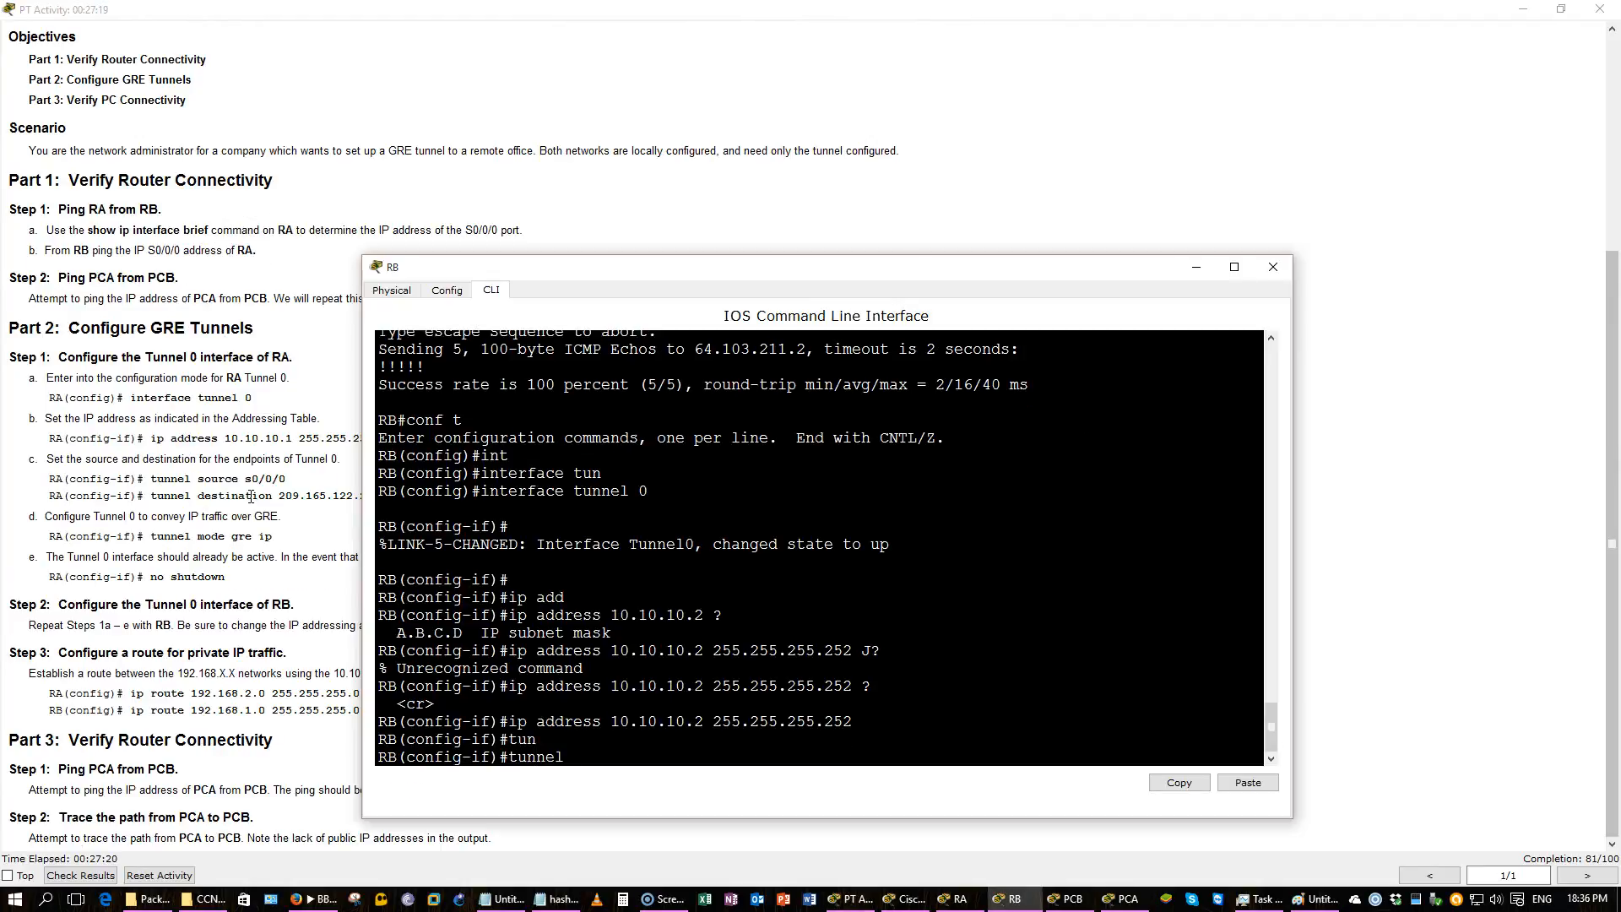
{"action": "left_click", "coordinate": [373, 163]}
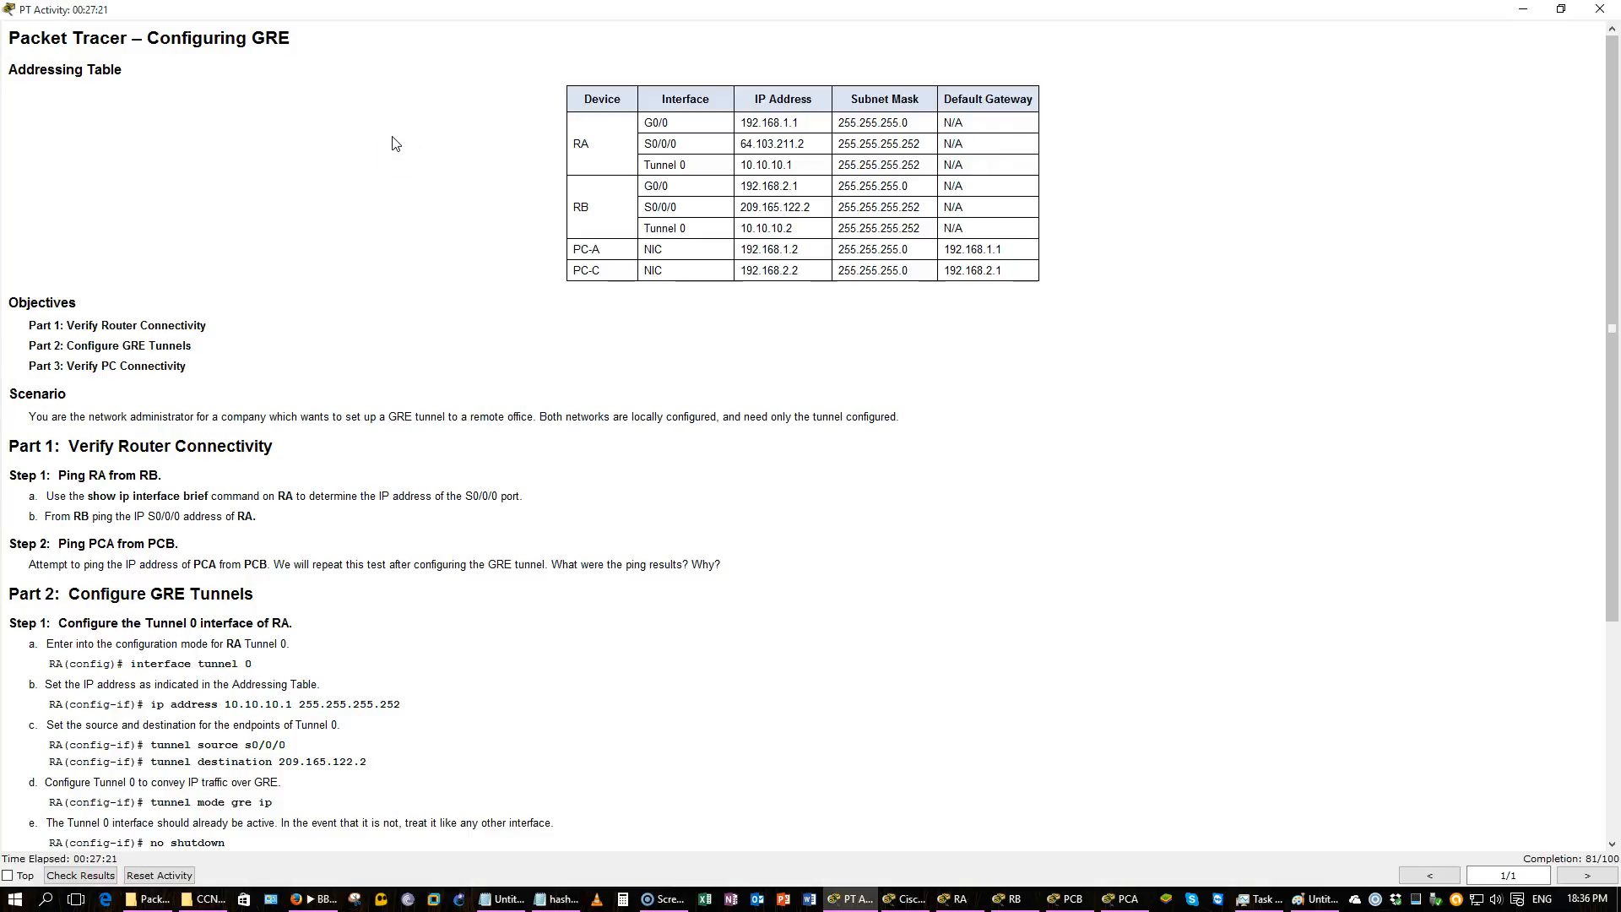
{"action": "scroll", "coordinate": [392, 143], "scroll_direction": "down", "scroll_amount": 3}
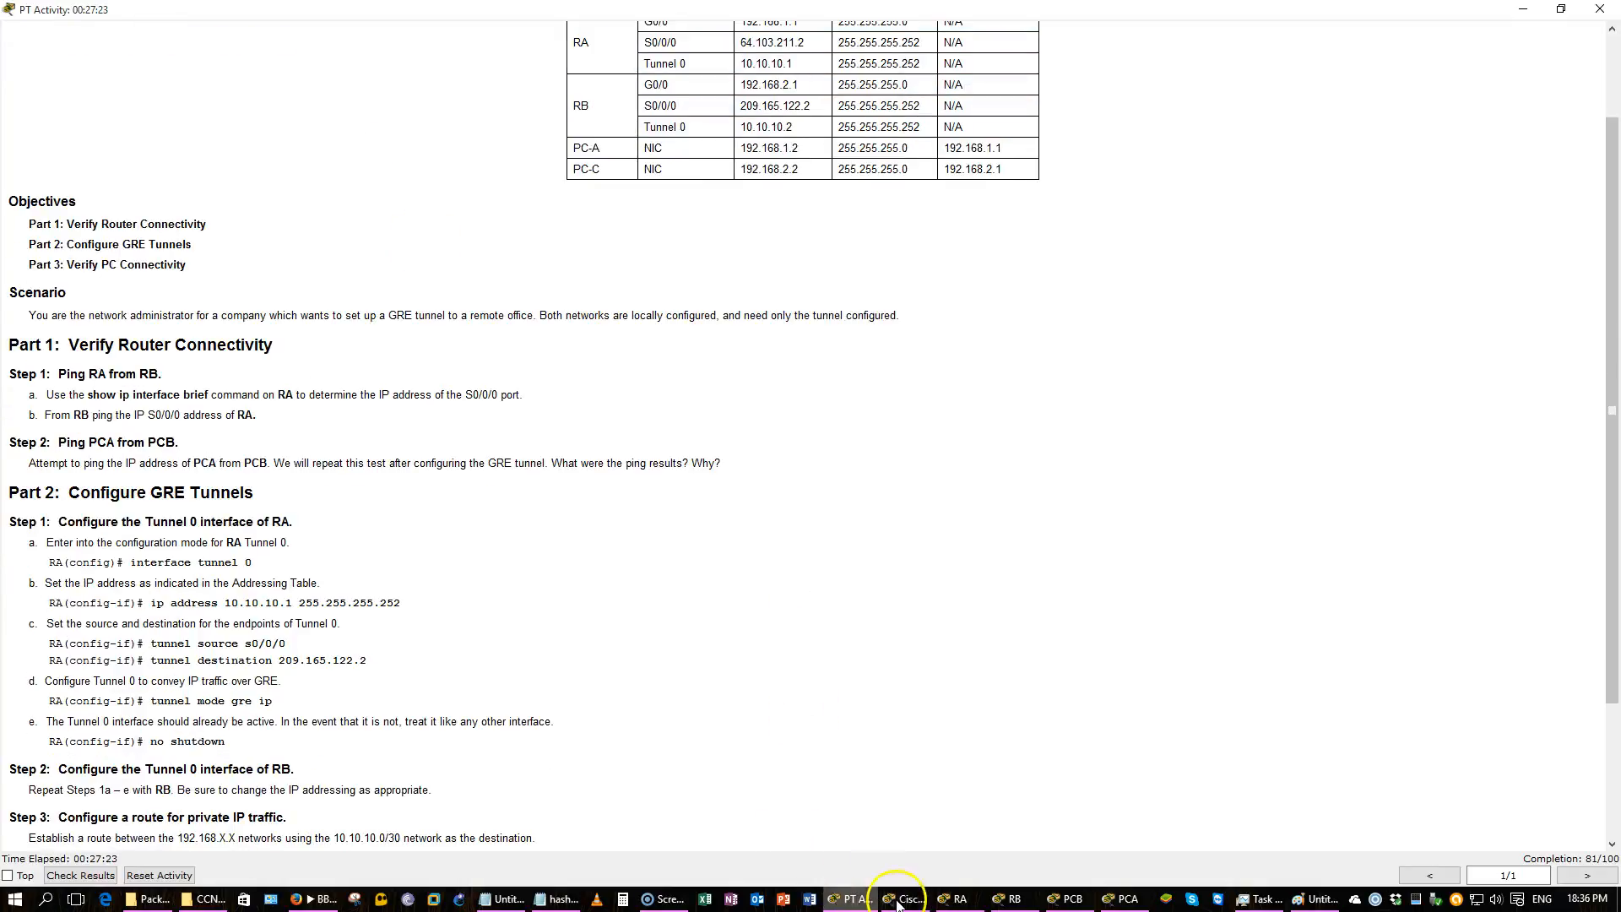
{"action": "left_click", "coordinate": [900, 900]}
{"action": "left_click", "coordinate": [900, 900]}
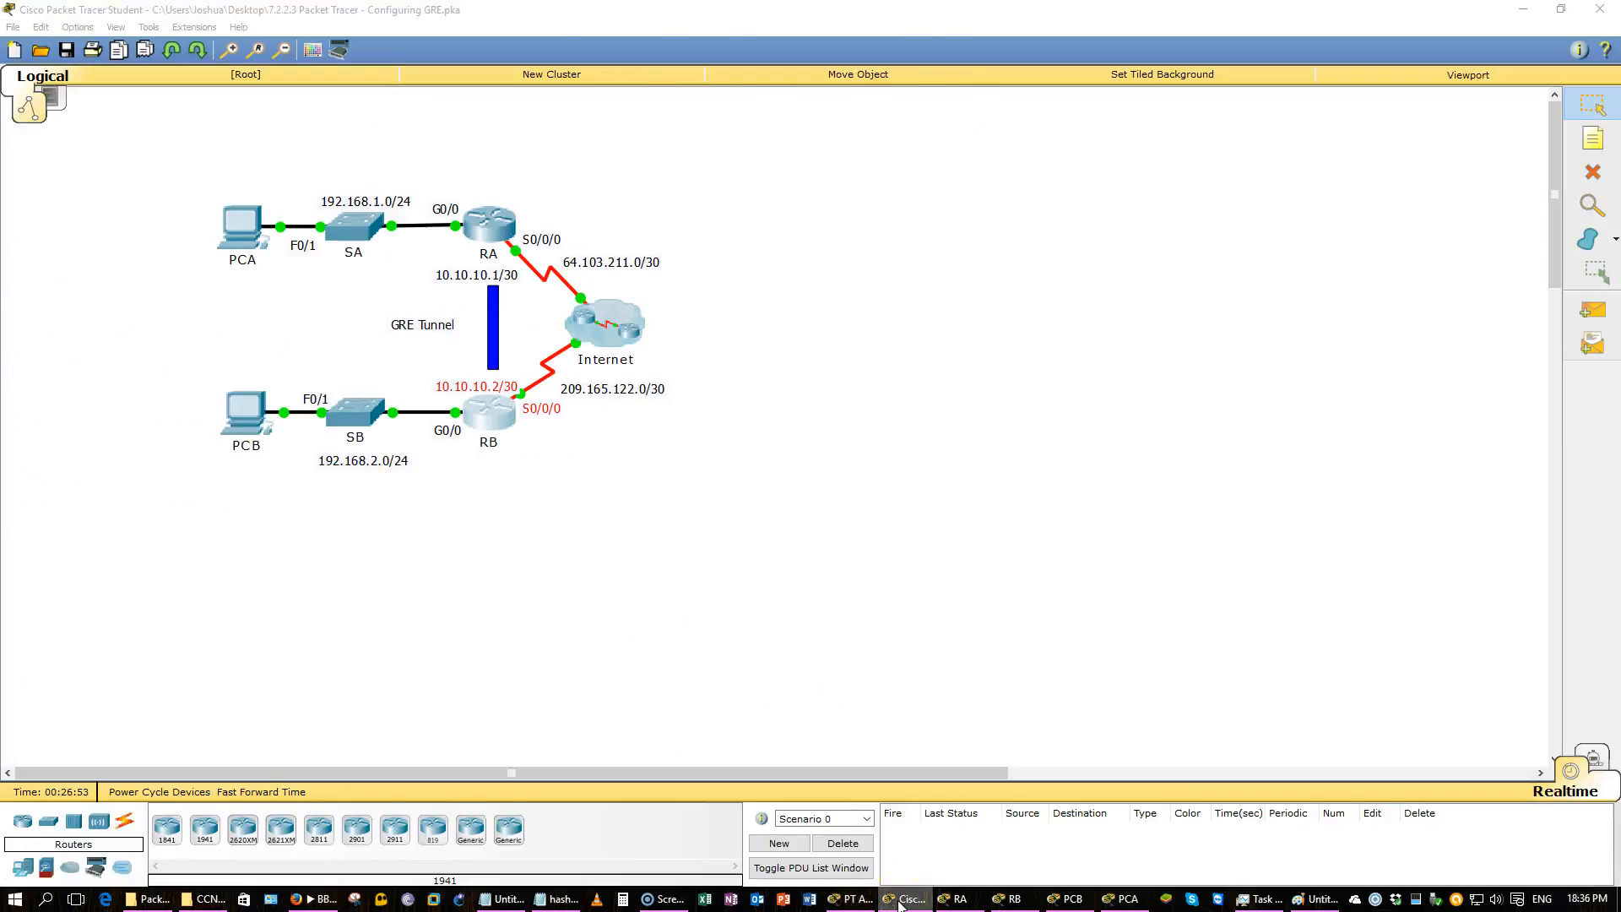
{"action": "left_click", "coordinate": [900, 900]}
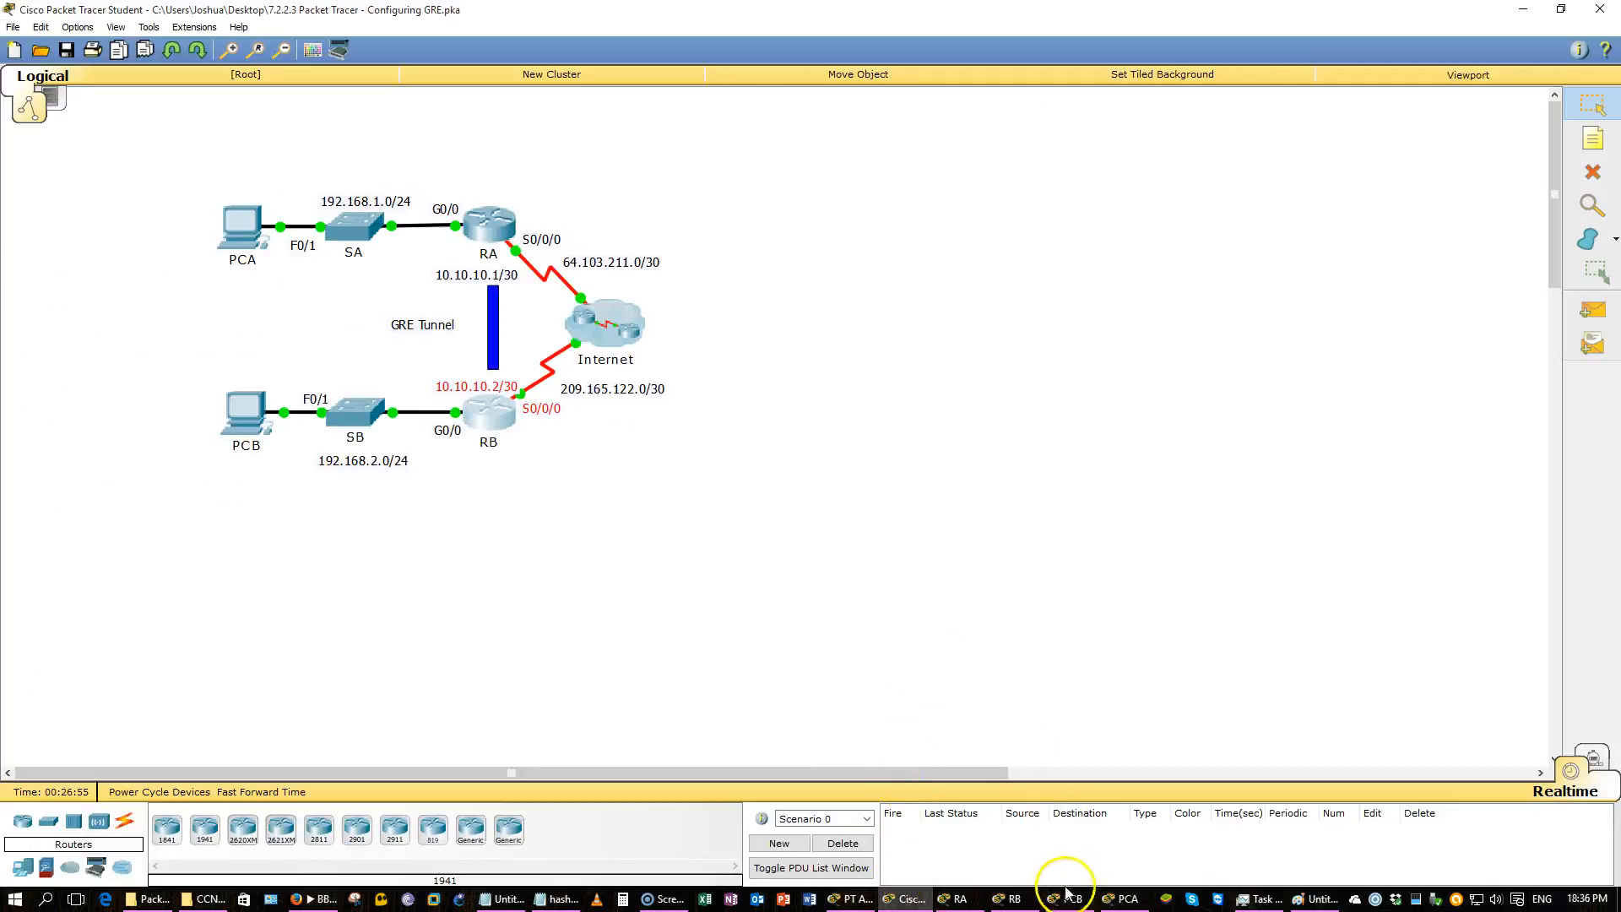
{"action": "left_click", "coordinate": [1009, 898]}
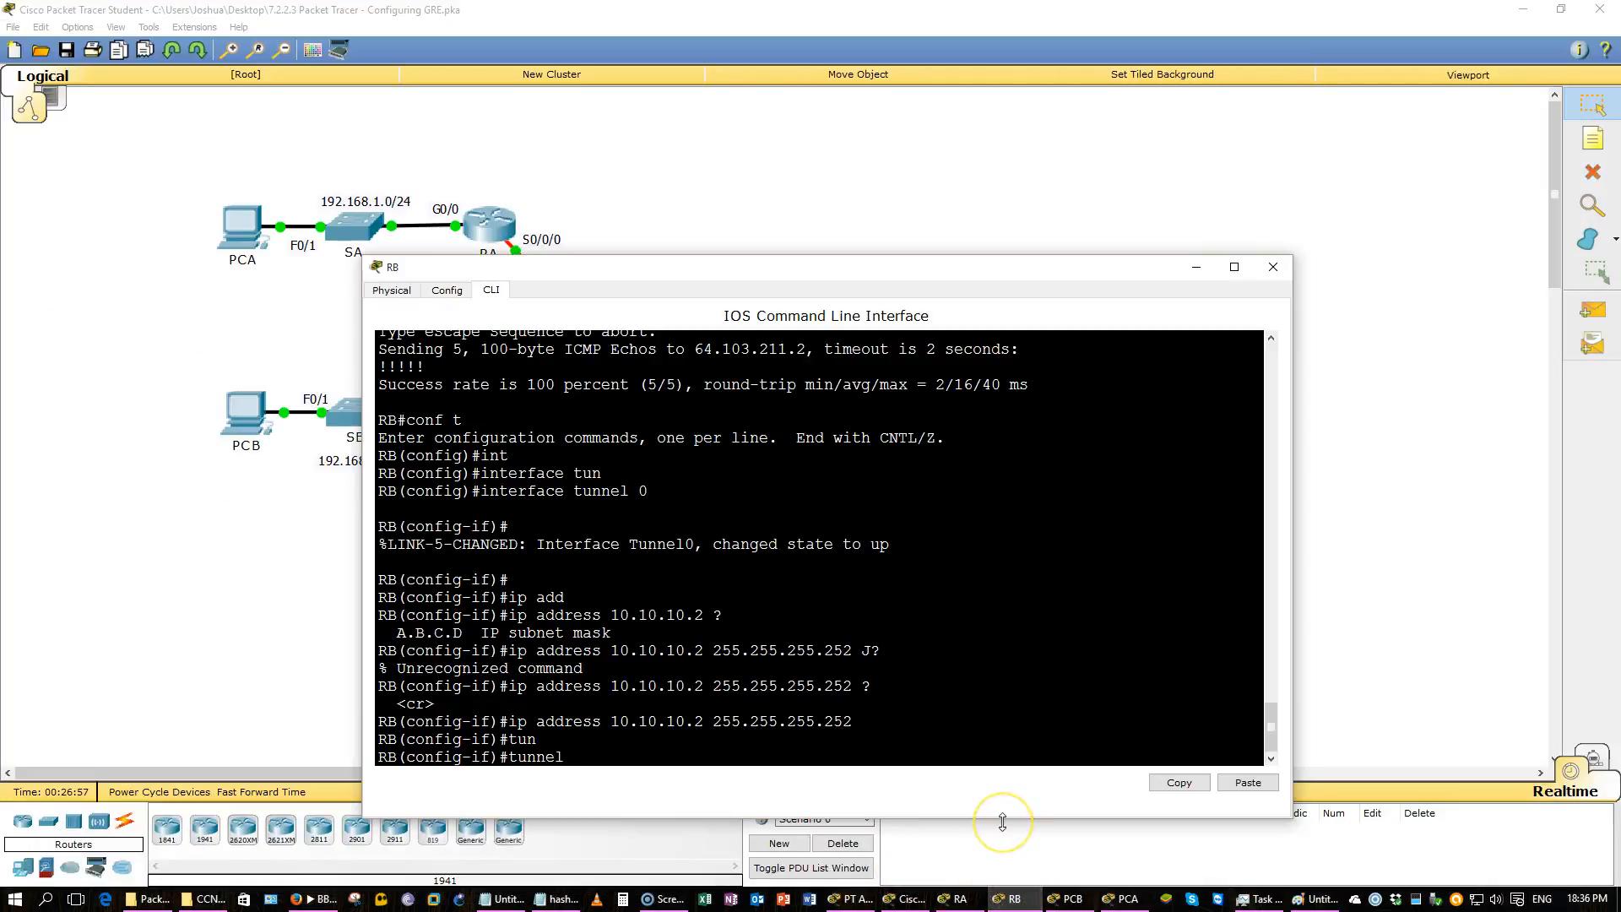
{"action": "type", "text": "sou"}
{"action": "key", "text": "Tab"}
{"action": "type", "text": "s0/0/0"}
{"action": "key", "text": "Return"}
Set RB's Tunnel 0 destination to RA's serial address 64.103.211.2.
{"action": "type", "text": "tun"}
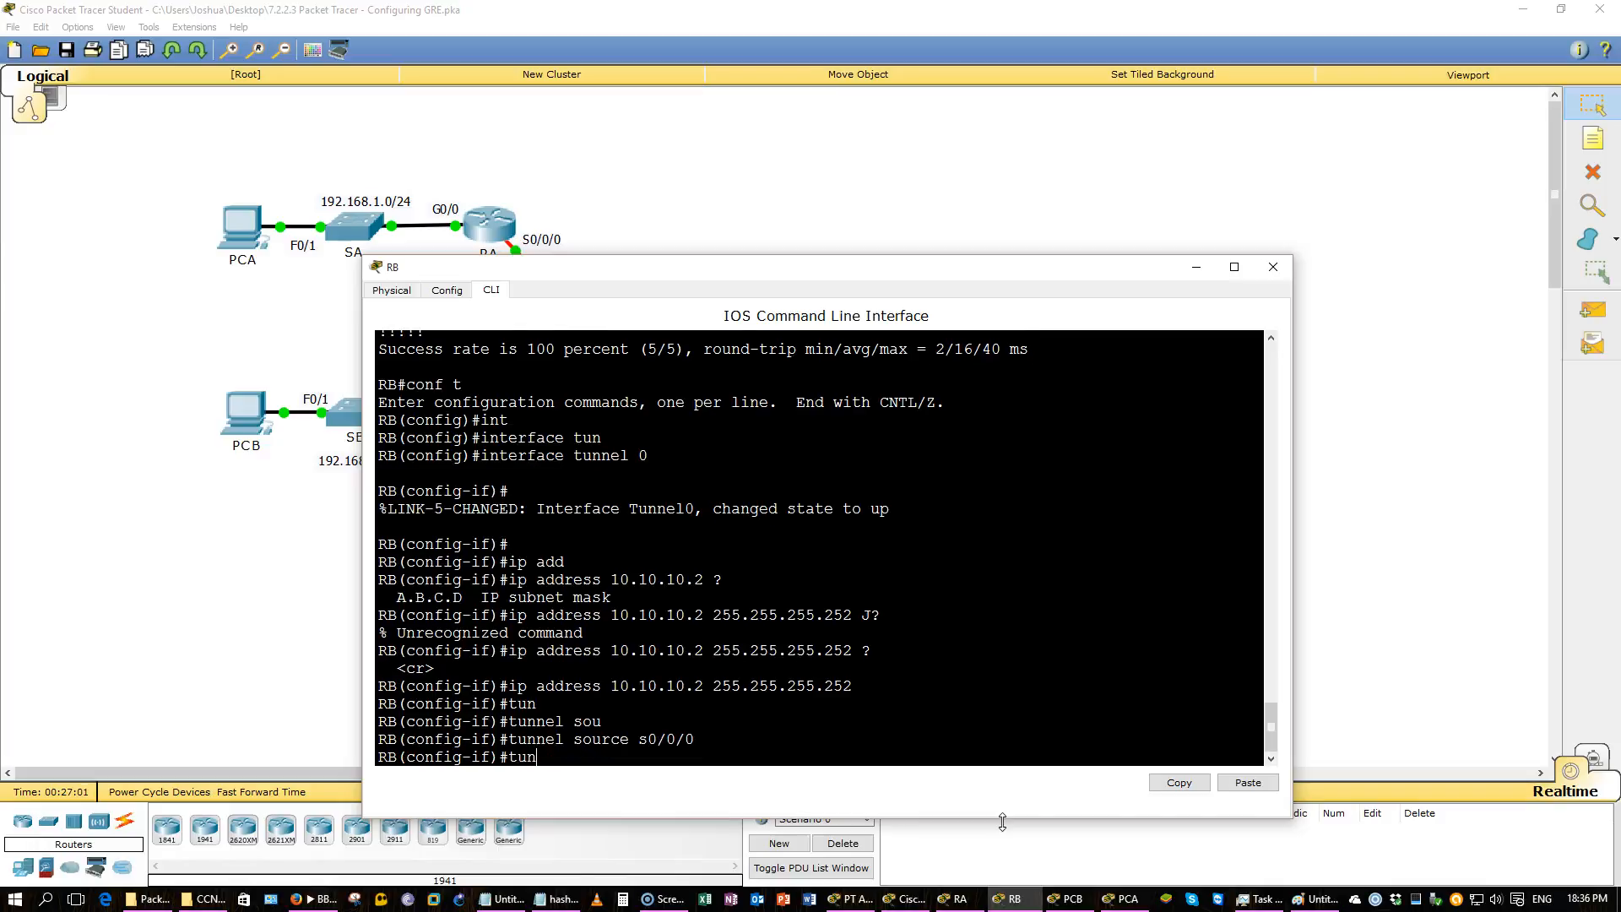
{"action": "key", "text": "Tab"}
{"action": "type", "text": "des"}
{"action": "key", "text": "Tab"}
{"action": "type", "text": "?"}
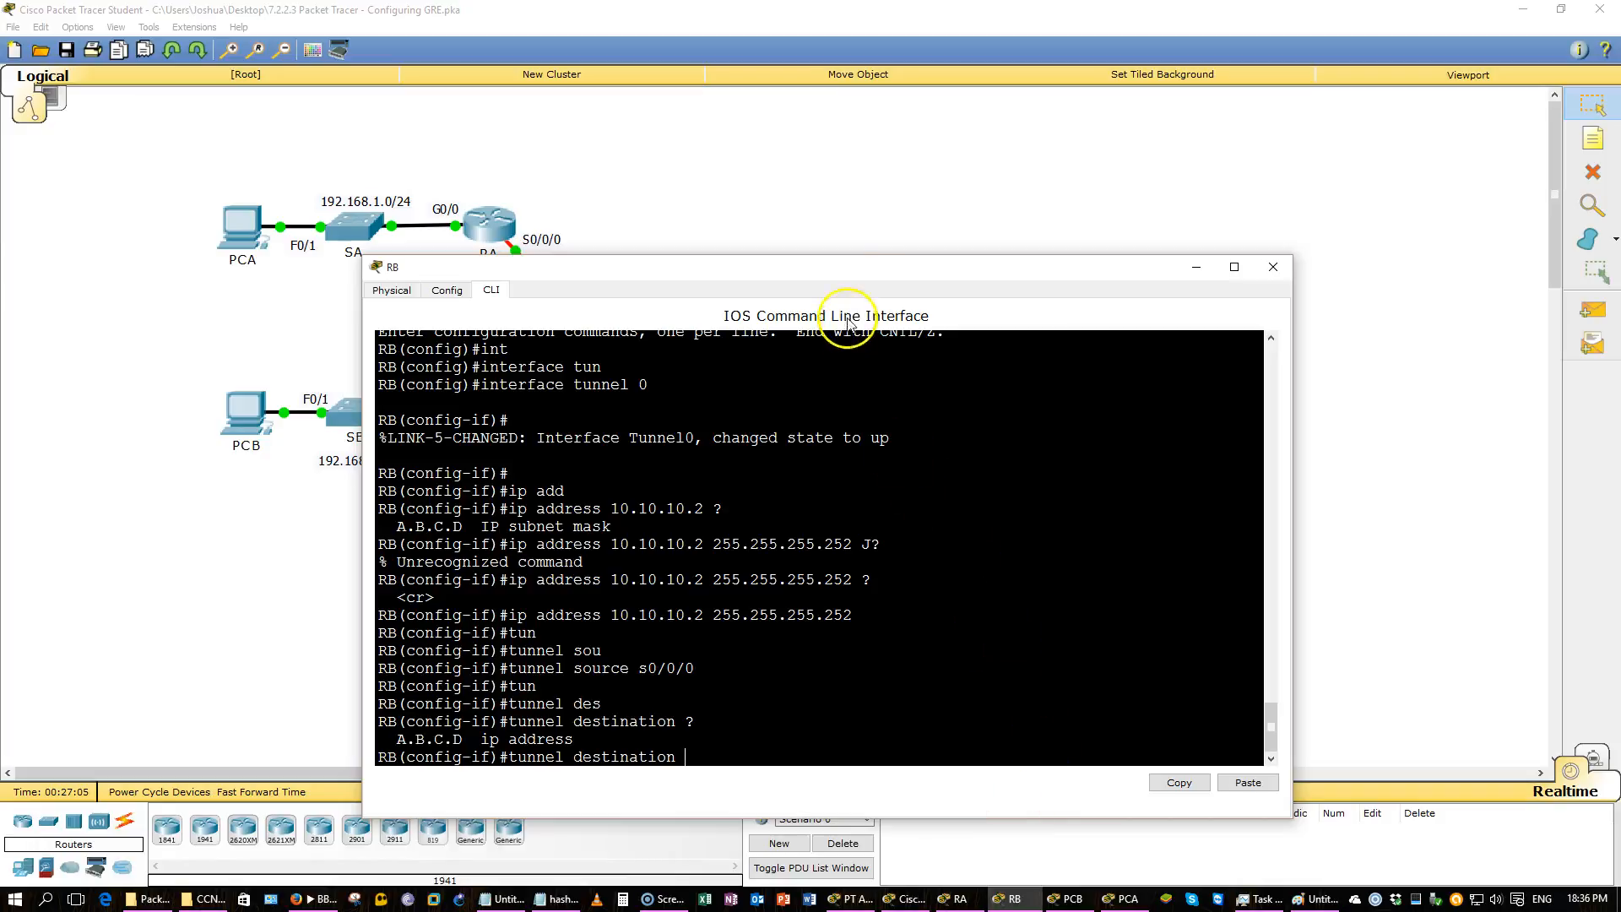
{"action": "left_click_drag", "start_coordinate": [845, 269], "coordinate": [975, 380]}
{"action": "left_click_drag", "start_coordinate": [989, 342], "coordinate": [1031, 224]}
{"action": "left_click", "coordinate": [926, 903]}
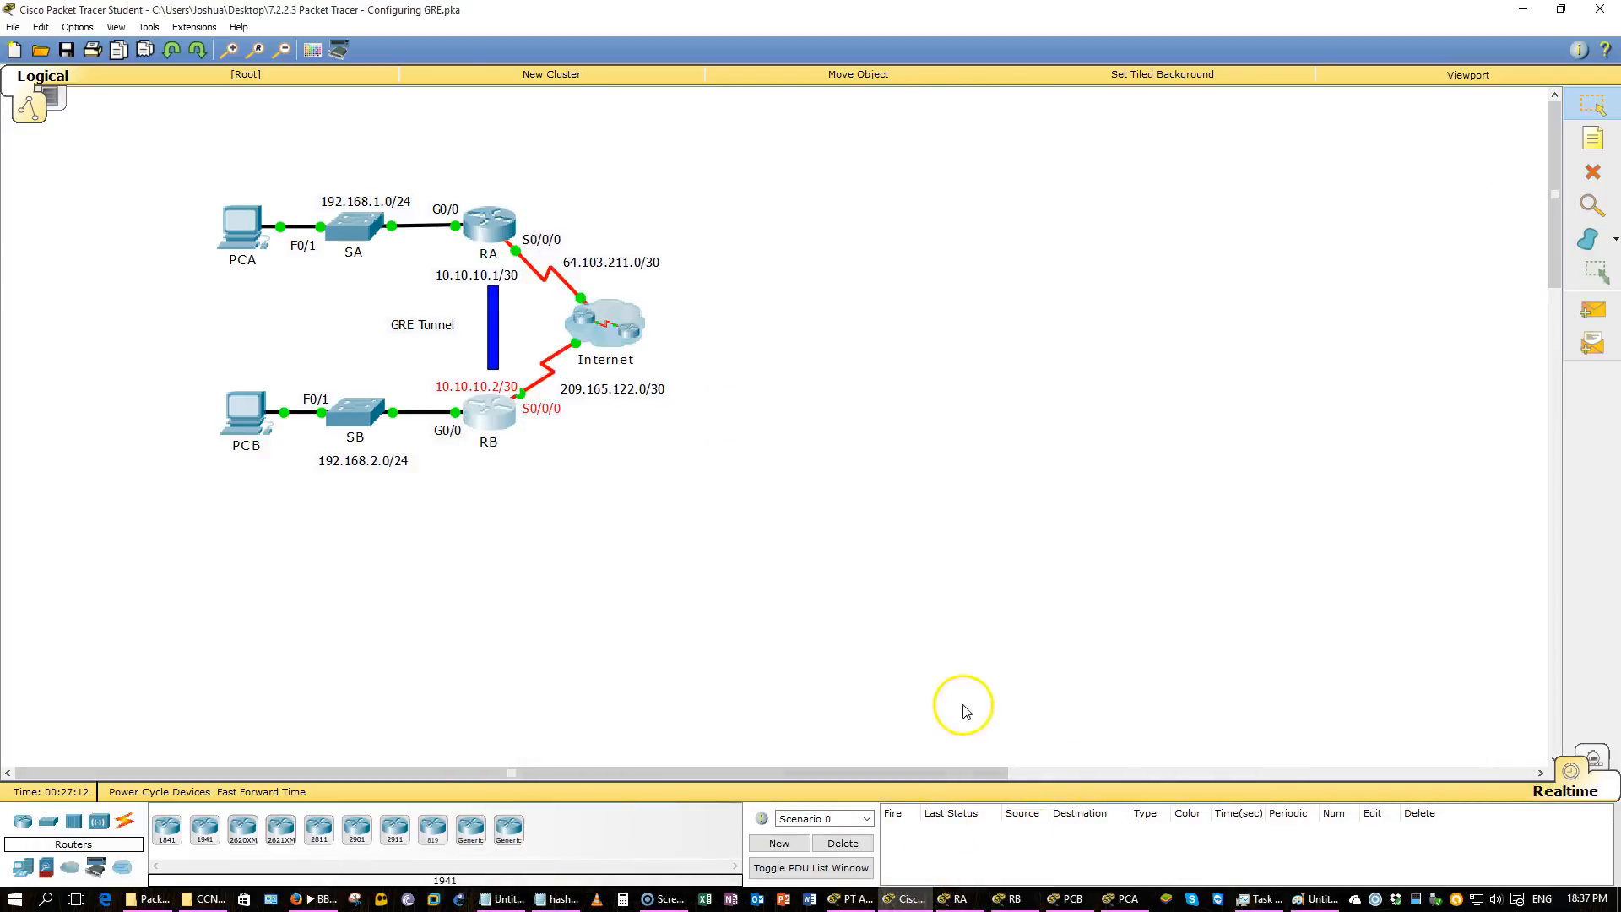
{"action": "left_click", "coordinate": [854, 900]}
{"action": "scroll", "coordinate": [885, 682], "scroll_direction": "up", "scroll_amount": 2}
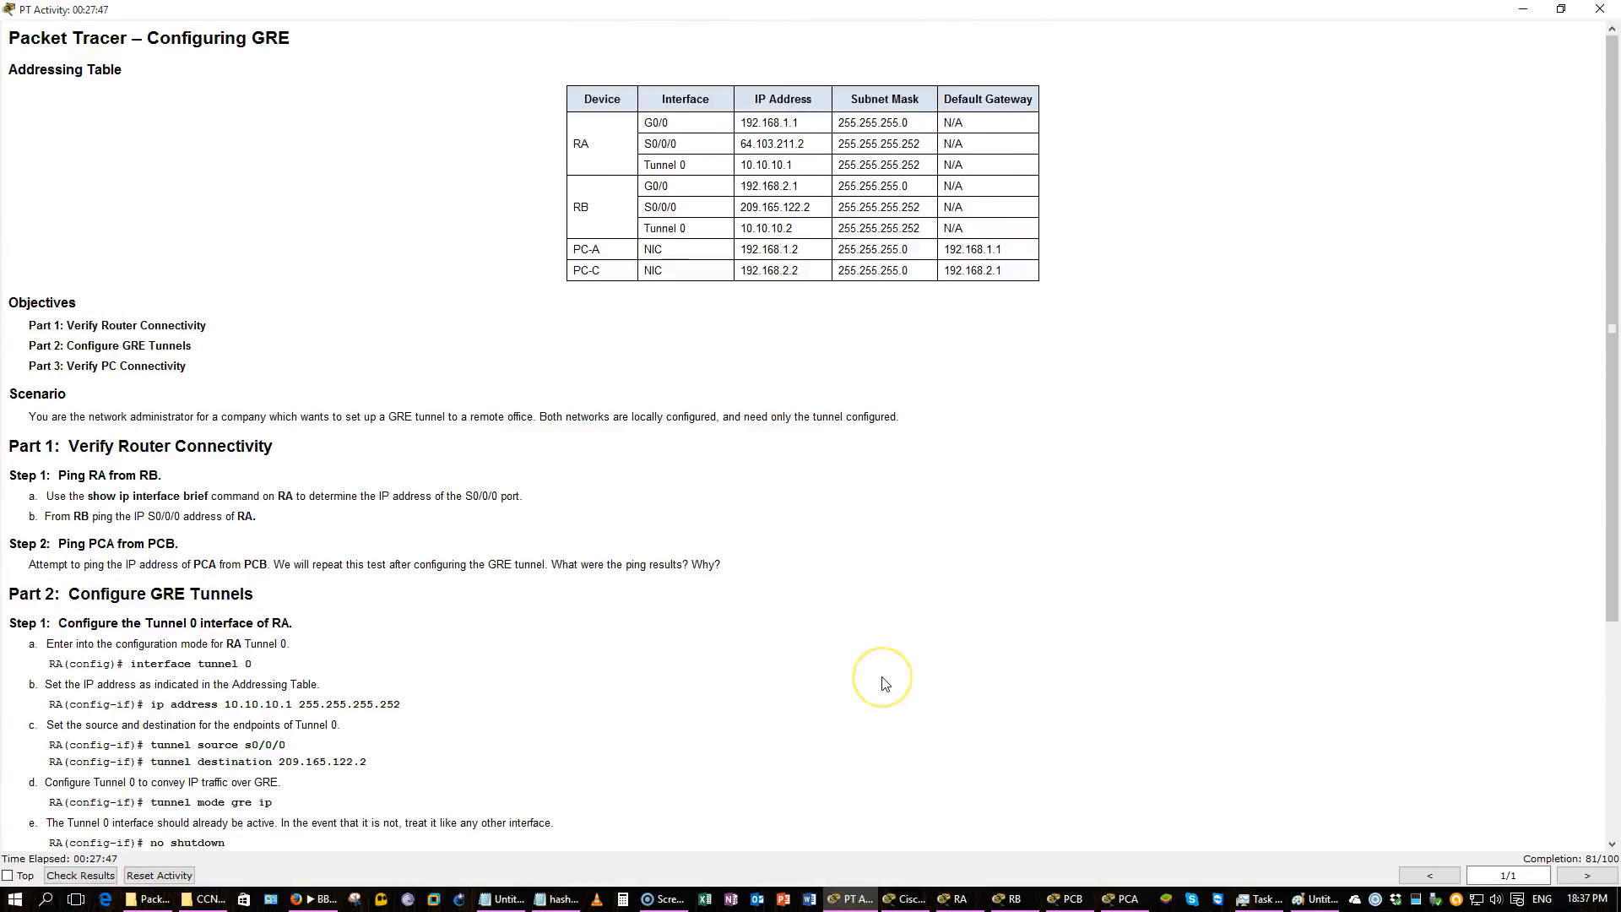
{"action": "left_click_drag", "start_coordinate": [812, 144], "coordinate": [737, 145]}
{"action": "left_click", "coordinate": [1028, 299]}
{"action": "key", "text": "alt+Tab"}
{"action": "key", "text": "Tab"}
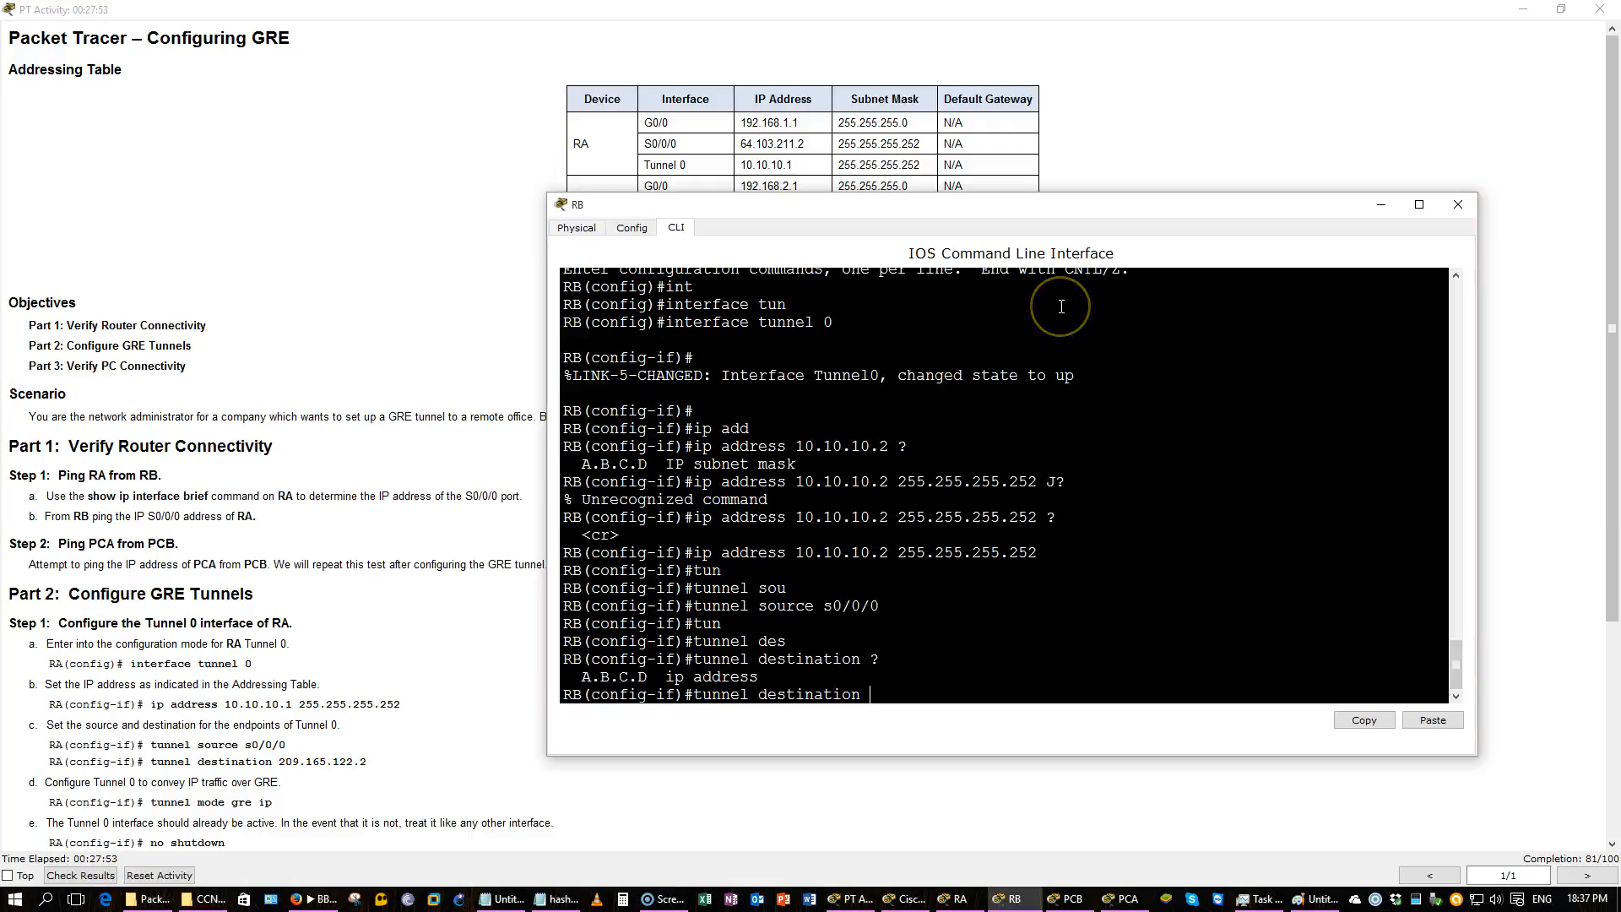
{"action": "type", "text": "64.103.211.2 ?"}
{"action": "key", "text": "Return"}
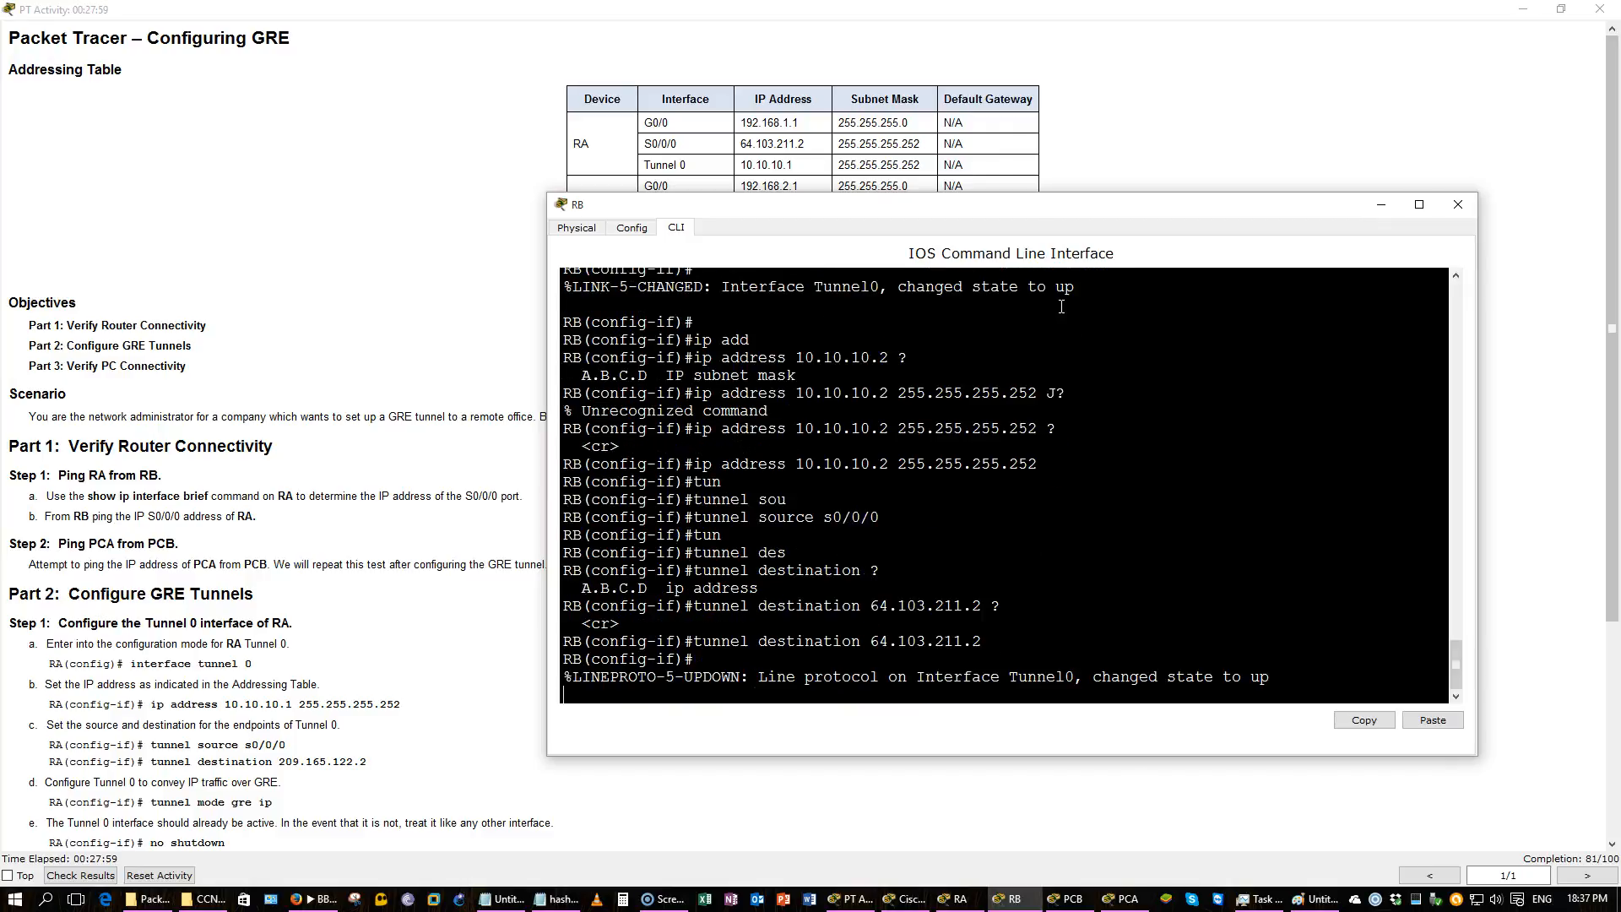
Save RB's configuration with do wr from interface configuration mode.
{"action": "key", "text": "Return"}
{"action": "key", "text": "Return"}
{"action": "type", "text": "wr"}
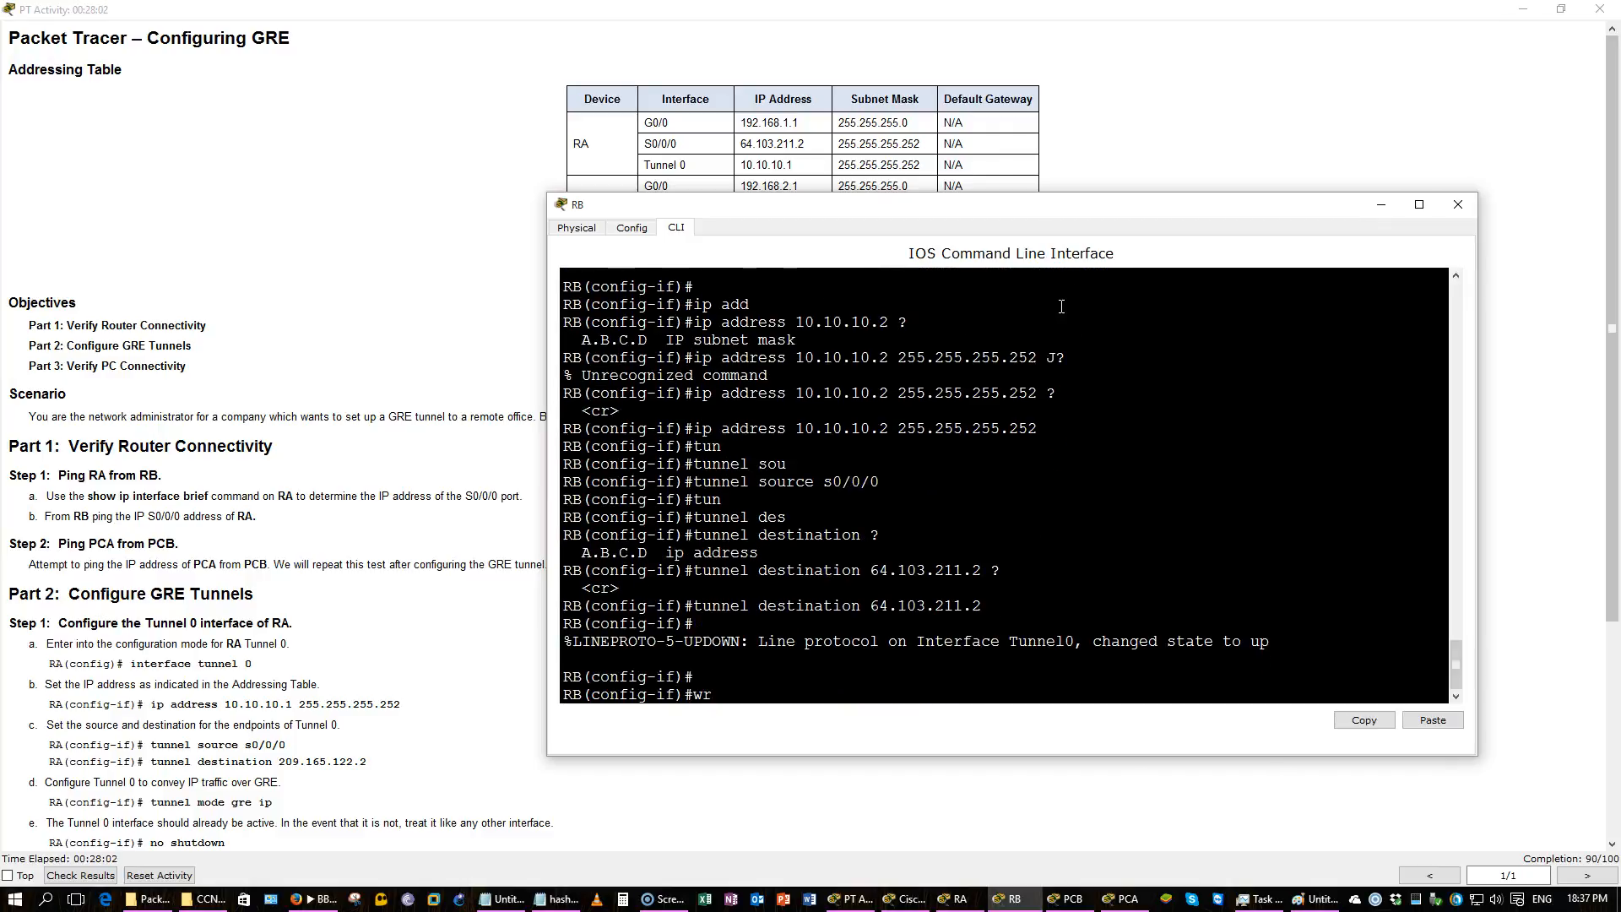
{"action": "key", "text": "Return"}
{"action": "type", "text": "do wr"}
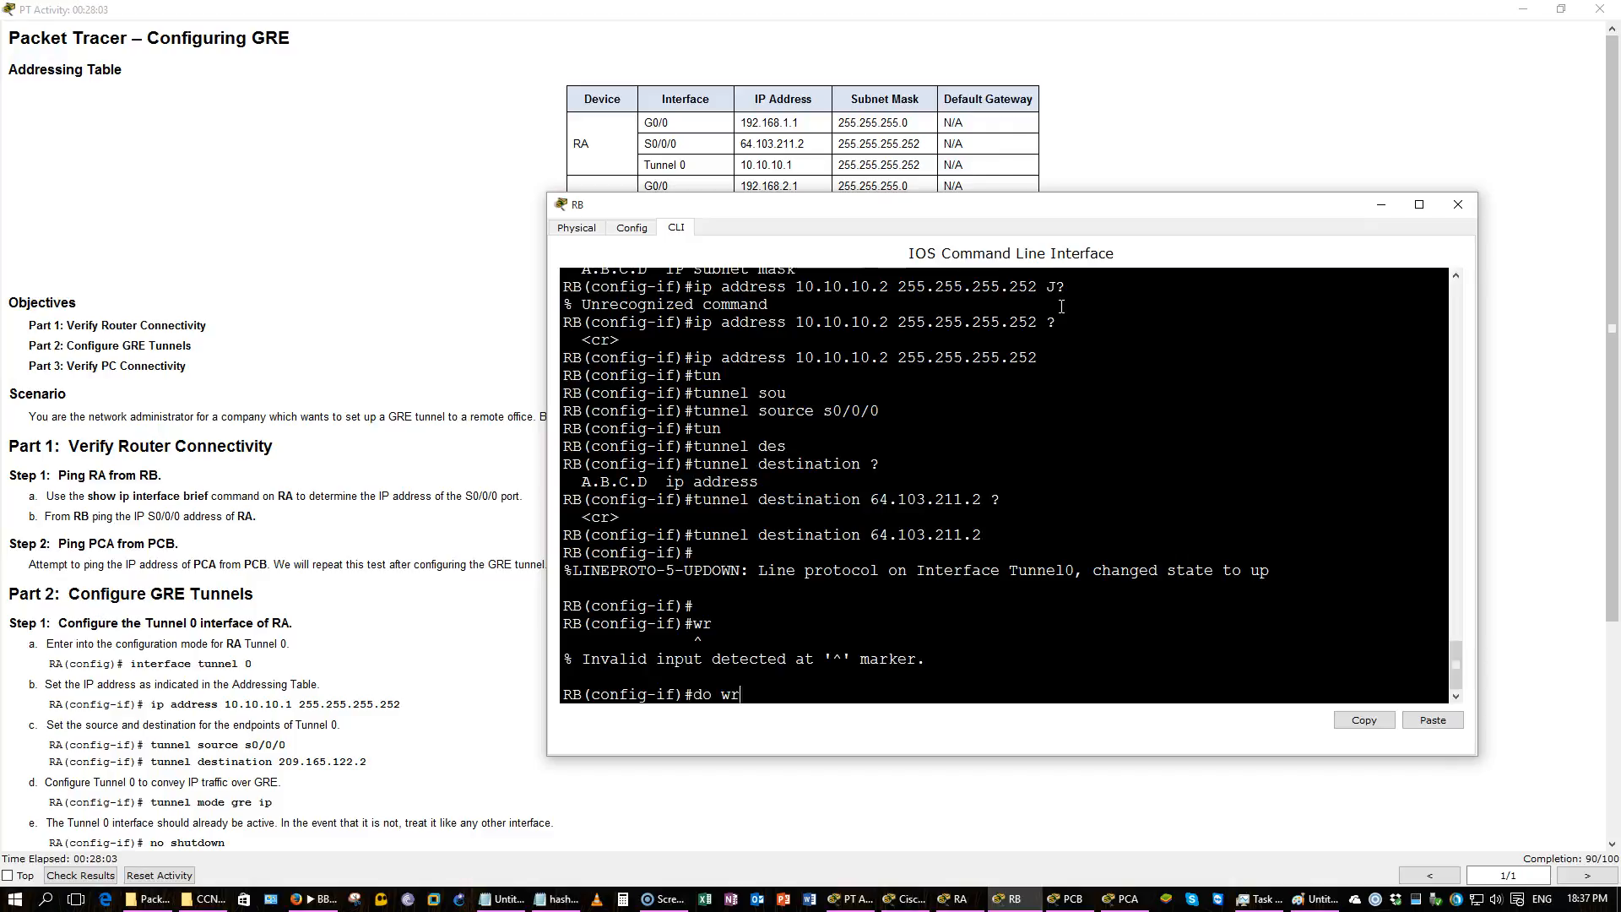
{"action": "key", "text": "Return"}
List the available tunnel mode options on Tunnel 0 without setting one, then return to privileged mode.
{"action": "left_click", "coordinate": [303, 562]}
{"action": "scroll", "coordinate": [302, 567], "scroll_direction": "down", "scroll_amount": 3}
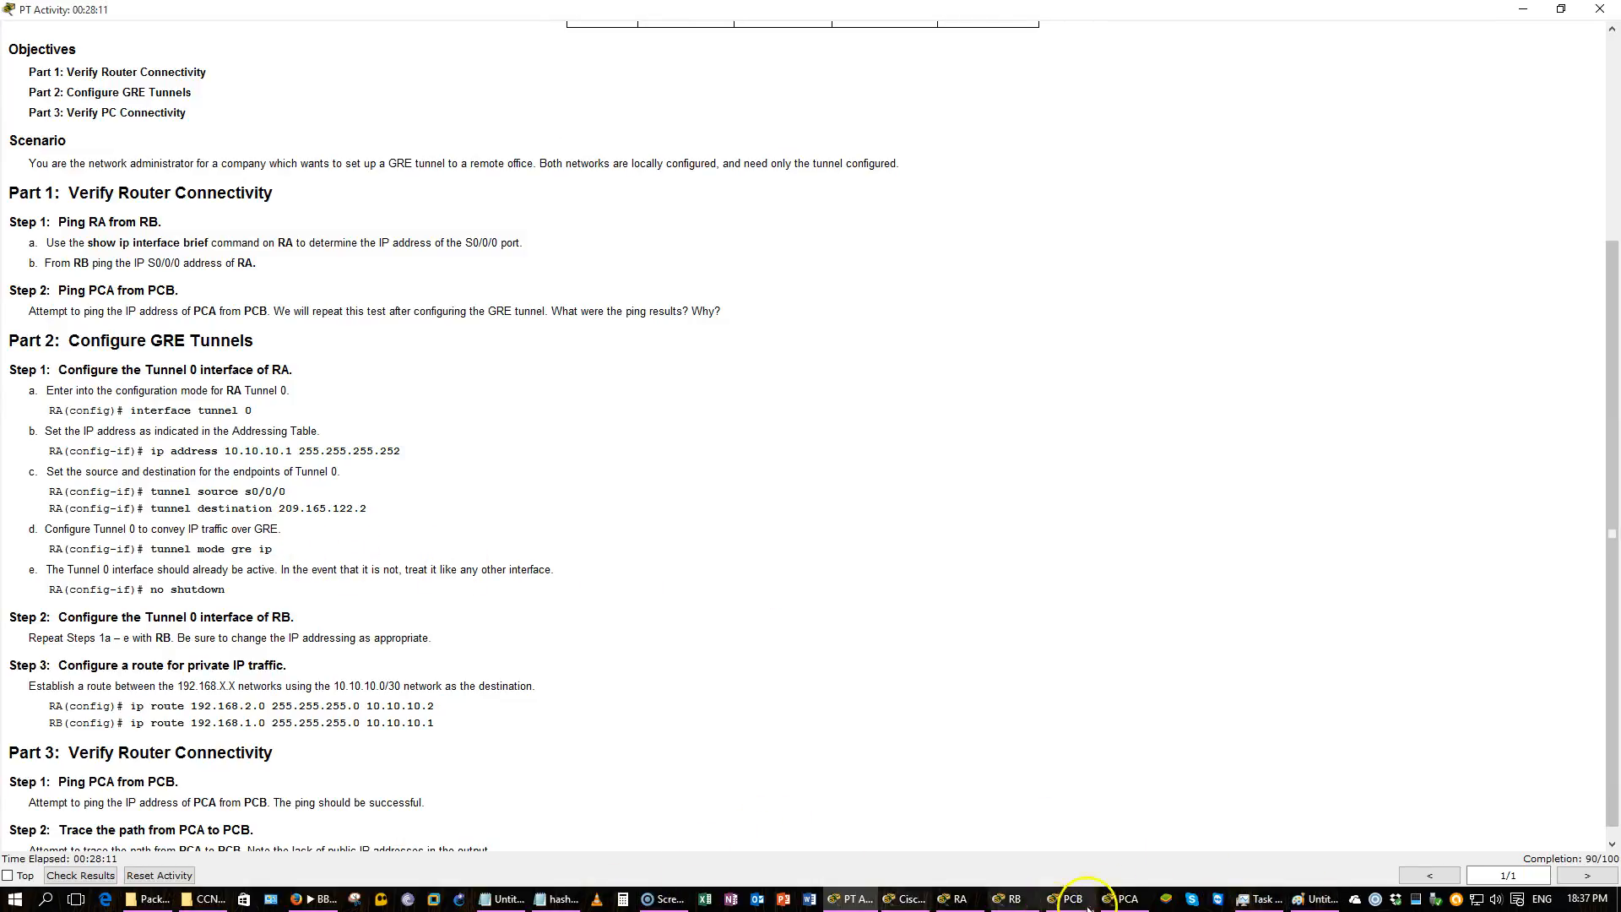
{"action": "left_click", "coordinate": [1009, 898]}
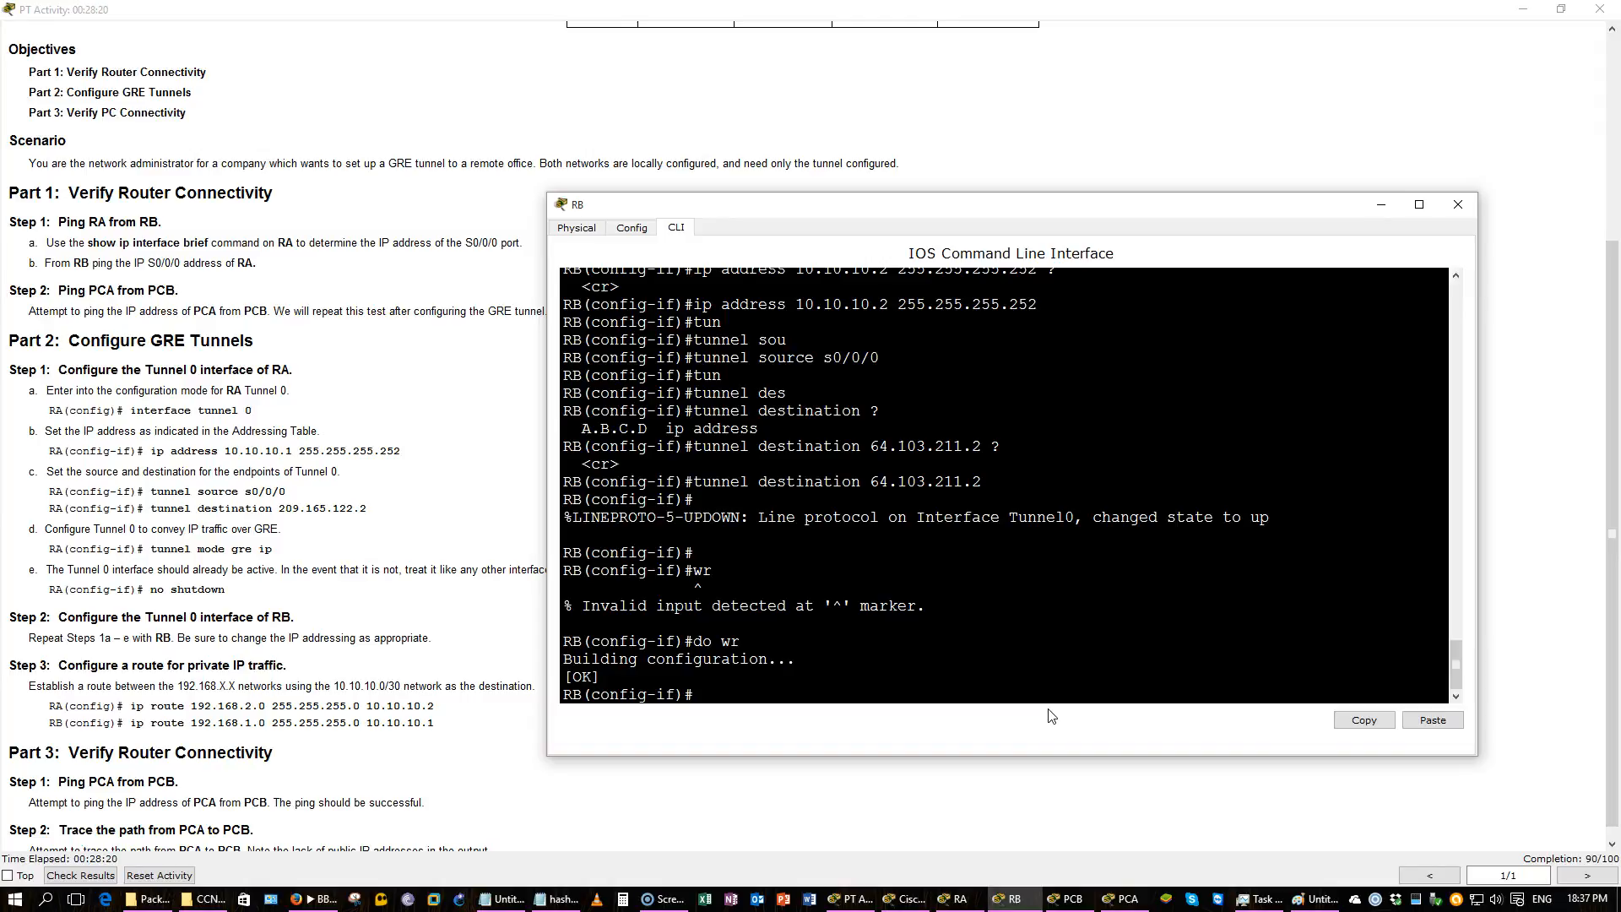
{"action": "type", "text": "tun"}
{"action": "key", "text": "Tab"}
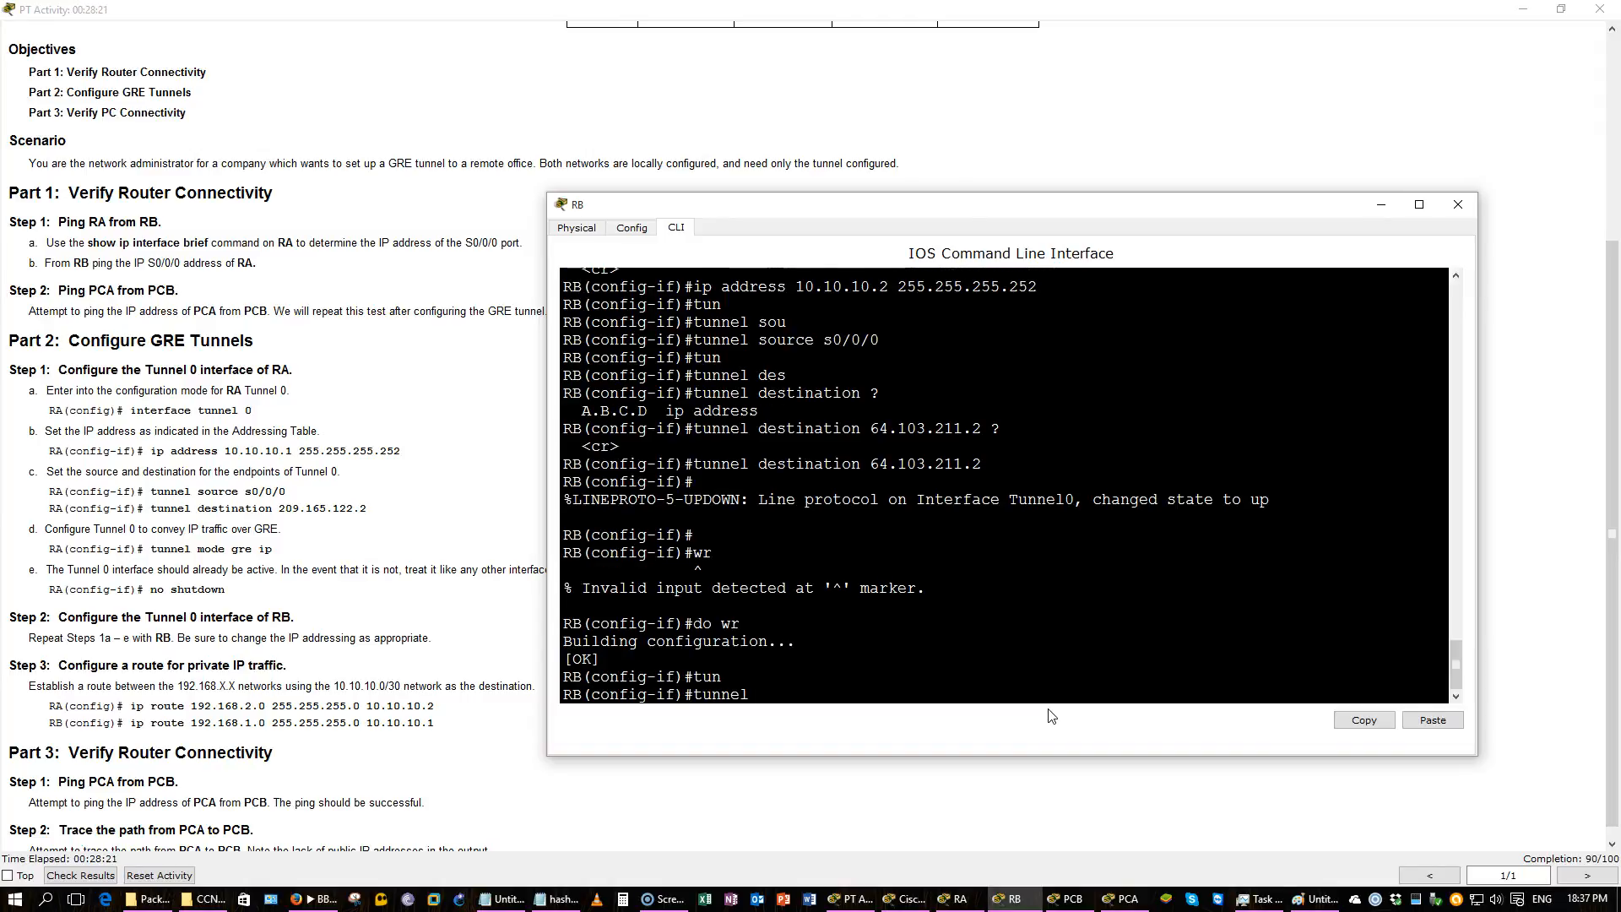
{"action": "type", "text": "?mod"}
{"action": "key", "text": "Tab"}
{"action": "type", "text": "?"}
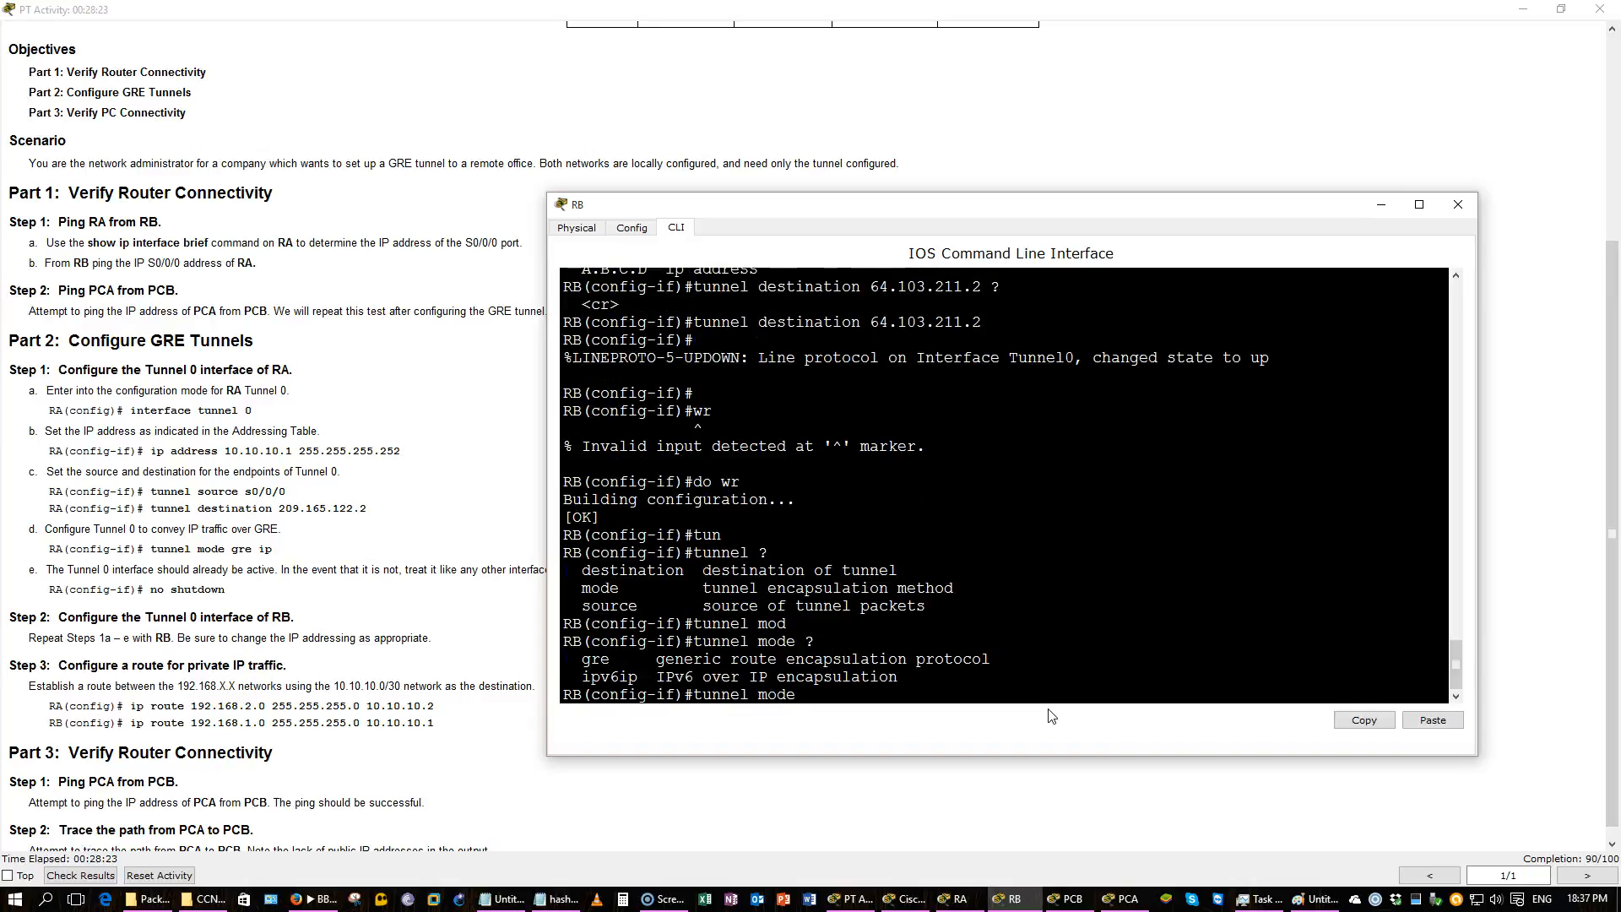
{"action": "key", "text": "BackSpace"}
{"action": "key", "text": "BackSpace"}
{"action": "key", "text": "BackSpace"}
{"action": "key", "text": "BackSpace"}
{"action": "key", "text": "BackSpace"}
{"action": "key", "text": "BackSpace"}
{"action": "key", "text": "BackSpace"}
{"action": "key", "text": "BackSpace"}
{"action": "key", "text": "BackSpace"}
{"action": "key", "text": "ctrl+z"}
{"action": "key", "text": "Return"}
{"action": "key", "text": "Return"}
{"action": "key", "text": "Return"}
Display and page through RB's running configuration.
{"action": "type", "text": "show run"}
{"action": "key", "text": "Return"}
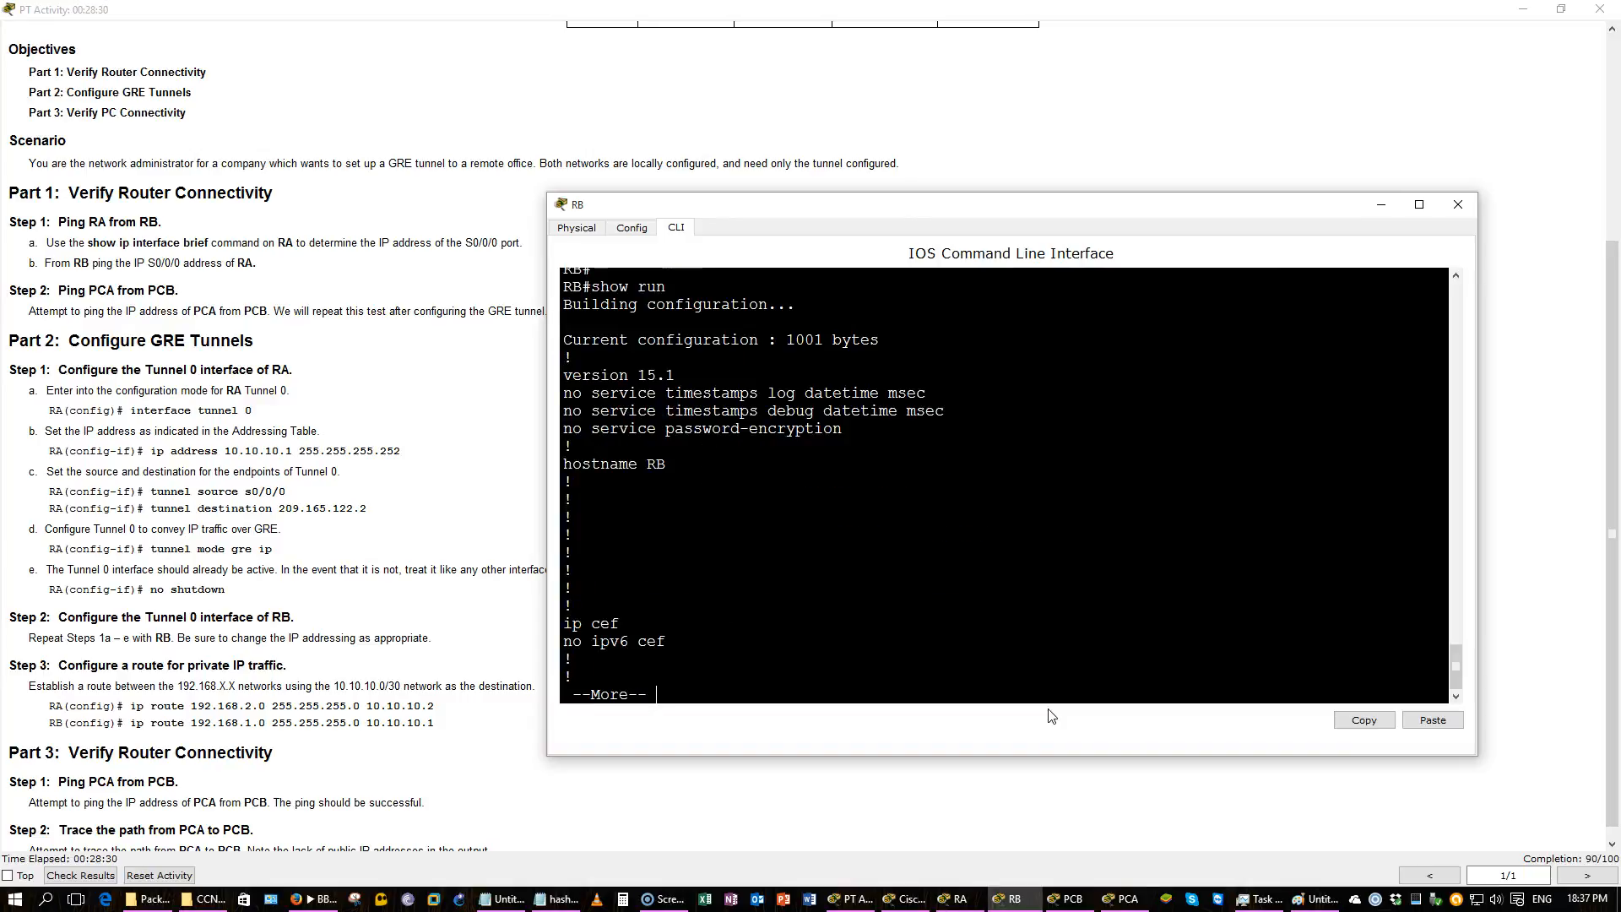
{"action": "key", "text": "space"}
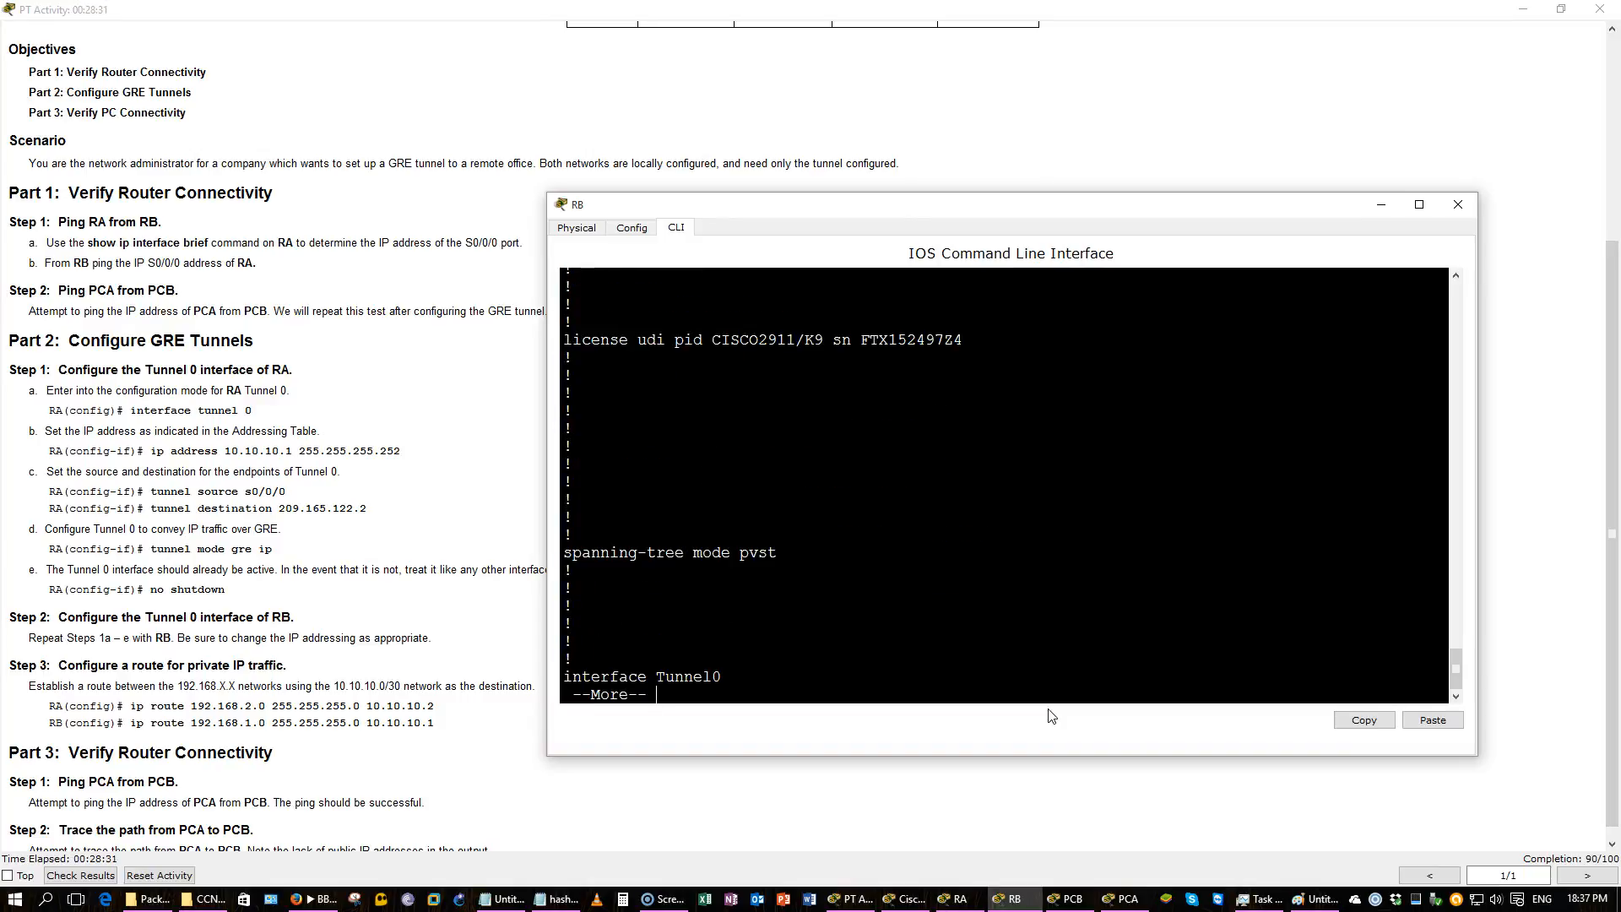
{"action": "key", "text": "space"}
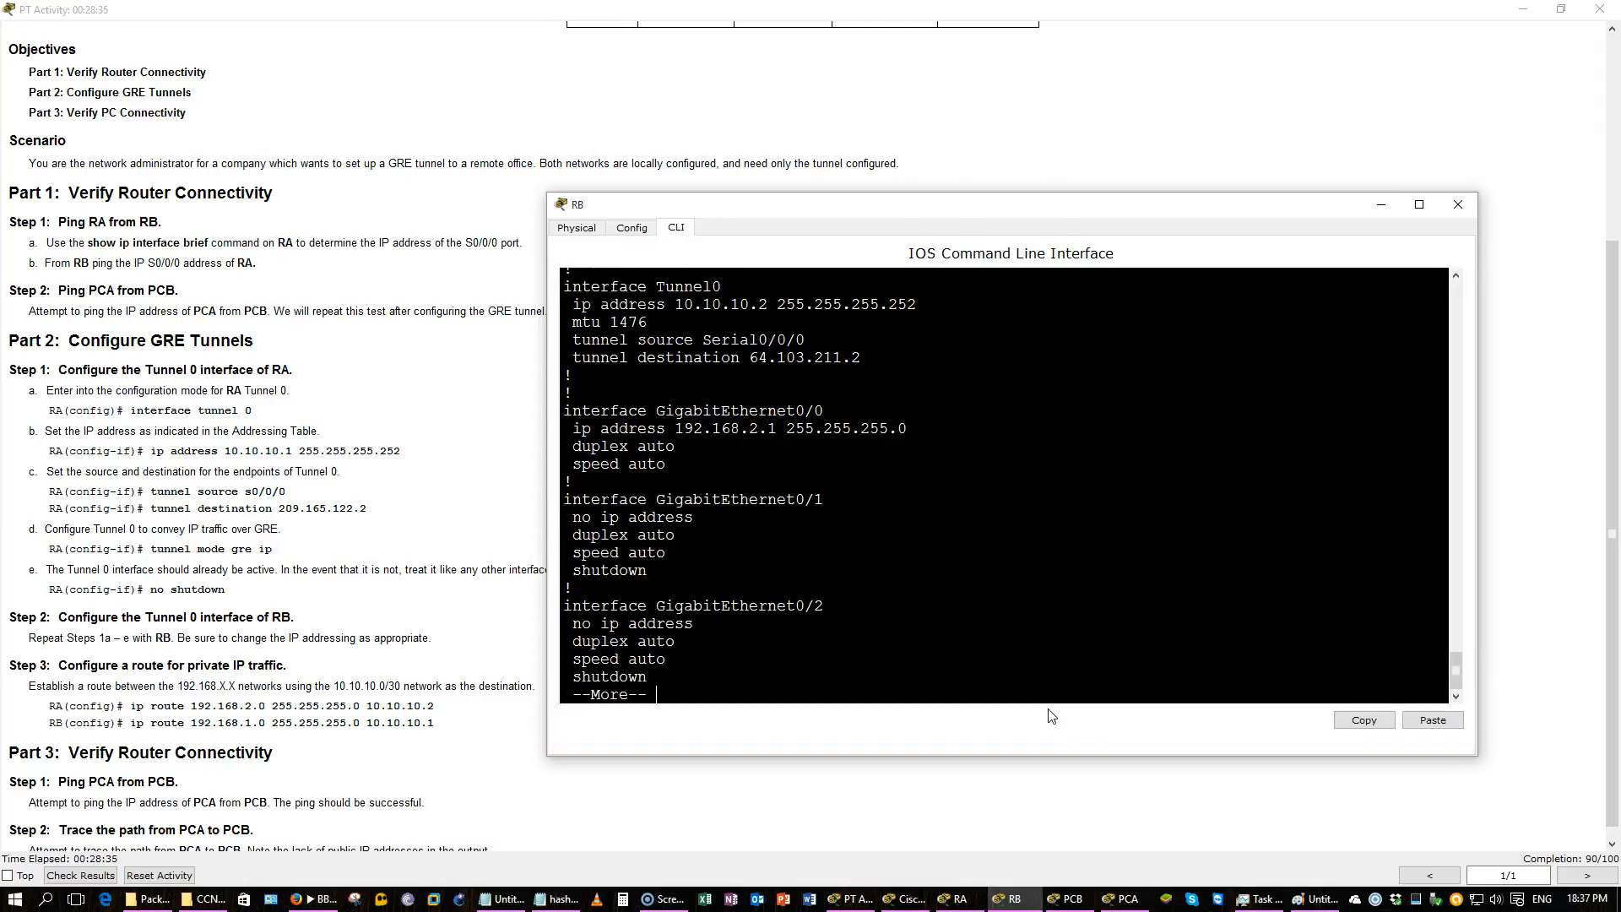
{"action": "key", "text": "space"}
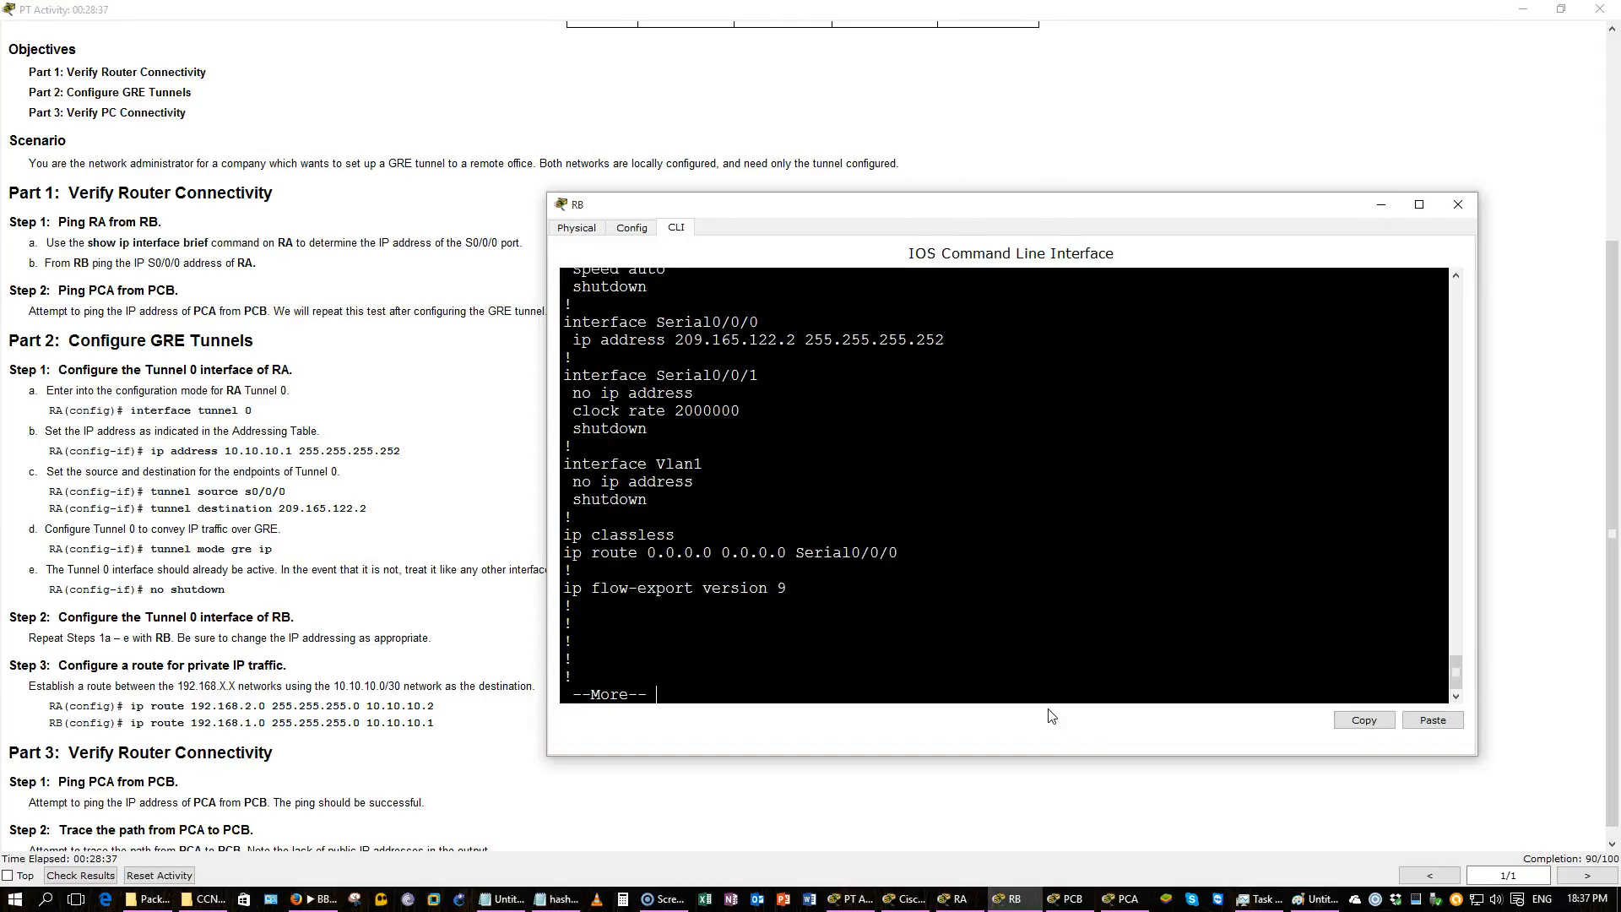
Display the interface details of RB's Tunnel 0 and quit the output.
{"action": "type", "text": "qint gig"}
{"action": "key", "text": "BackSpace"}
{"action": "key", "text": "BackSpace"}
{"action": "key", "text": "BackSpace"}
{"action": "key", "text": "BackSpace"}
{"action": "key", "text": "BackSpace"}
{"action": "key", "text": "BackSpace"}
{"action": "type", "text": "show "}
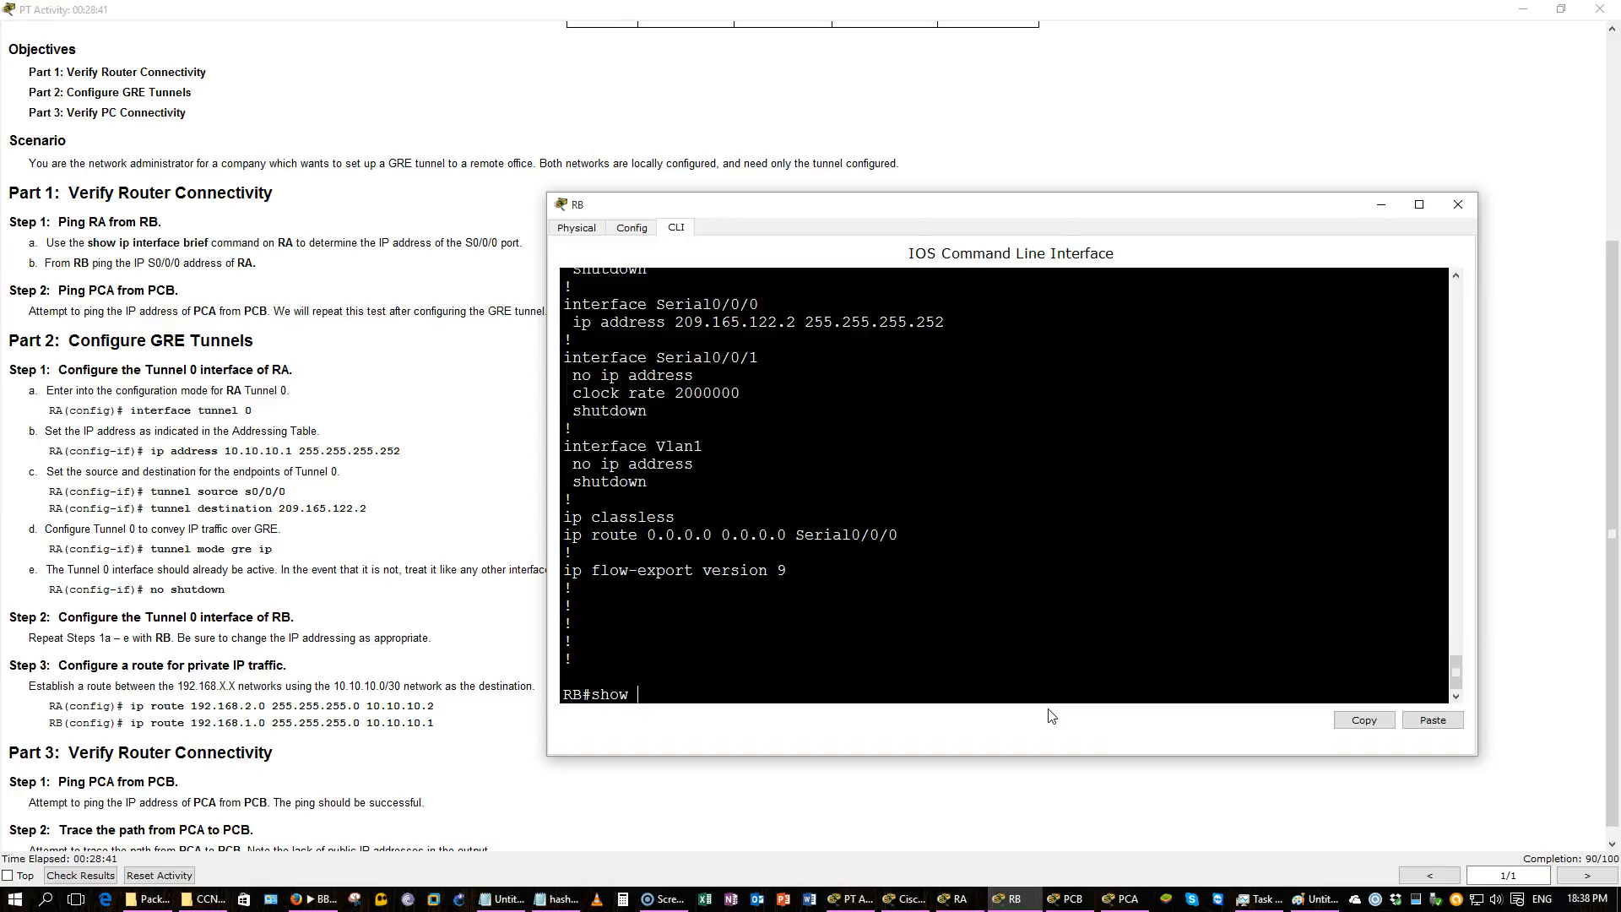
{"action": "type", "text": "int tun 0"}
{"action": "key", "text": "Return"}
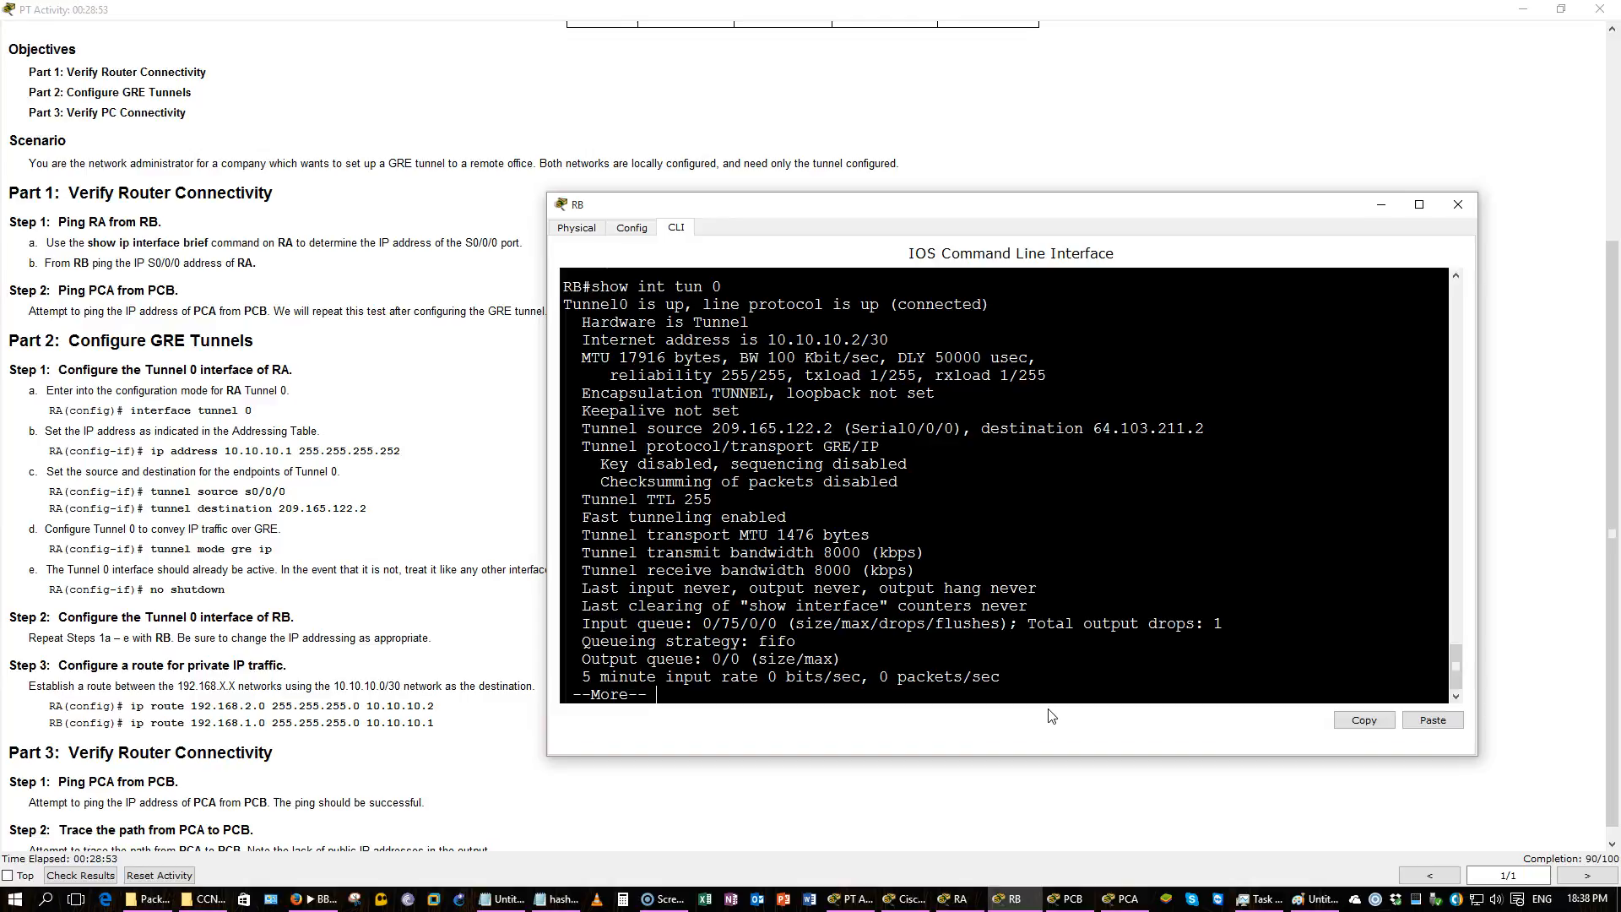
{"action": "key", "text": "q"}
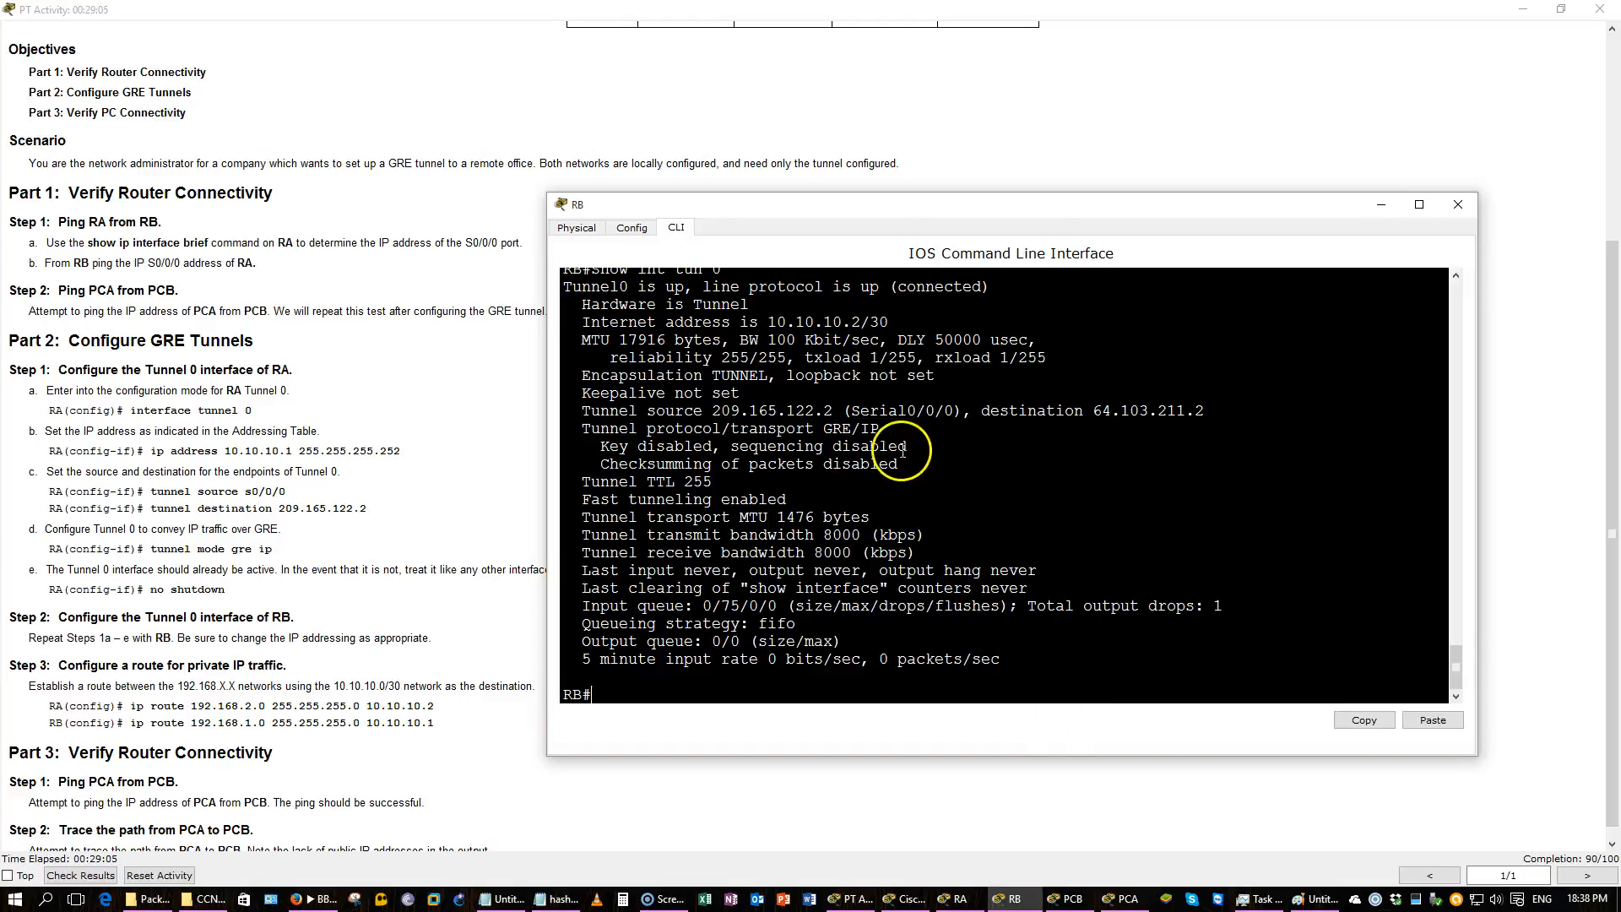
Enter Tunnel 0 on RB and set its tunnel mode to gre ip.
{"action": "double_click", "coordinate": [872, 429]}
{"action": "left_click_drag", "start_coordinate": [871, 429], "coordinate": [744, 435]}
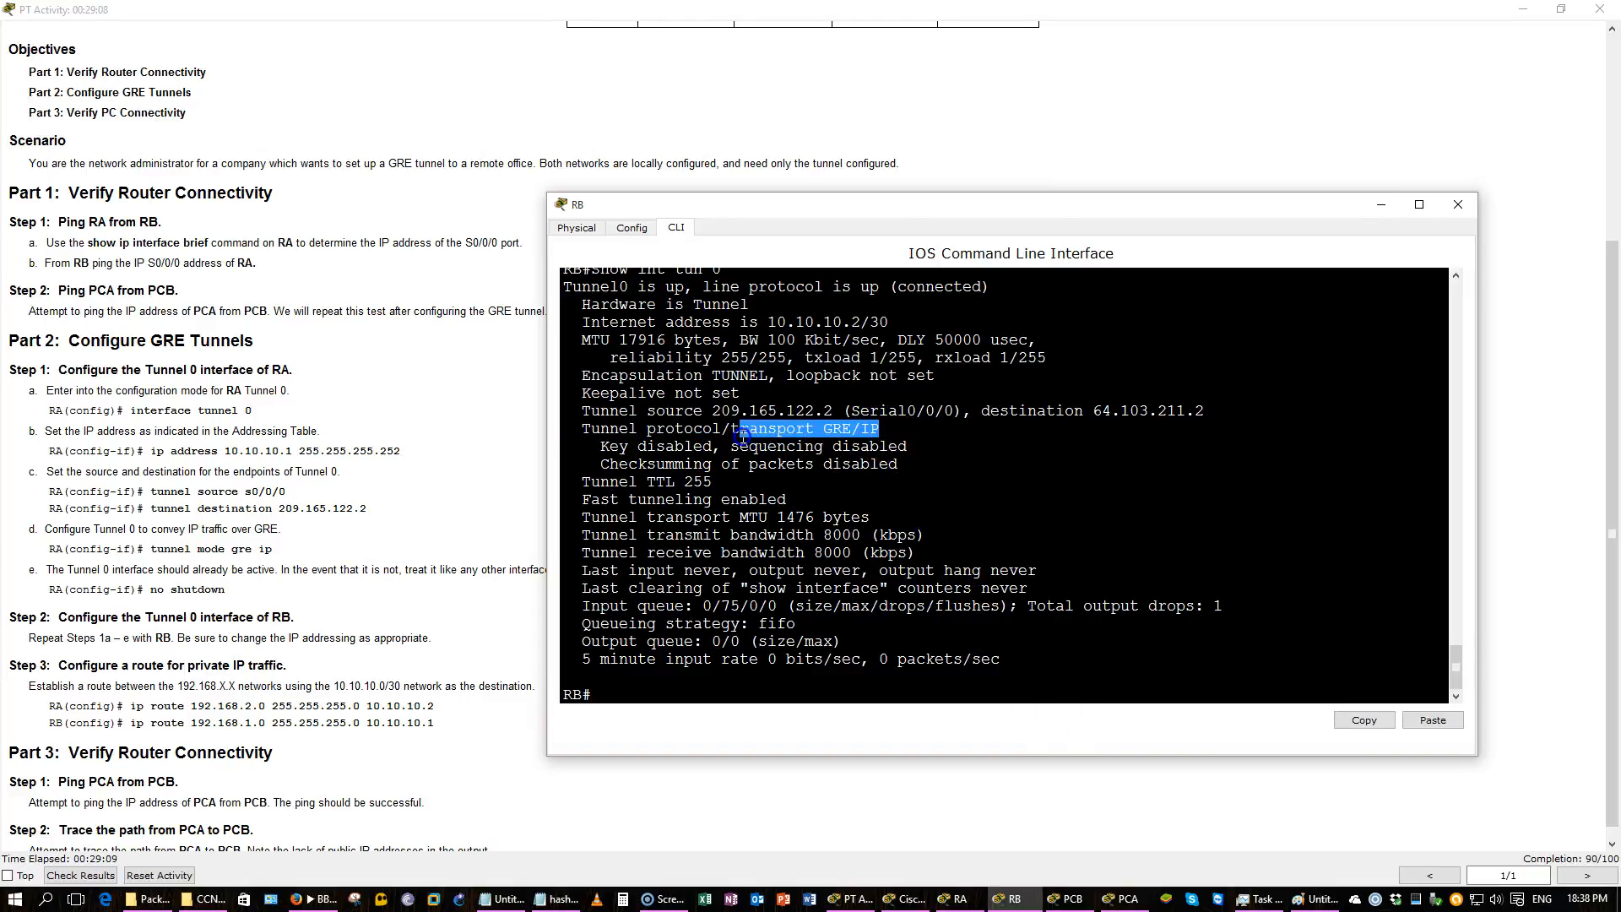
{"action": "left_click", "coordinate": [724, 589]}
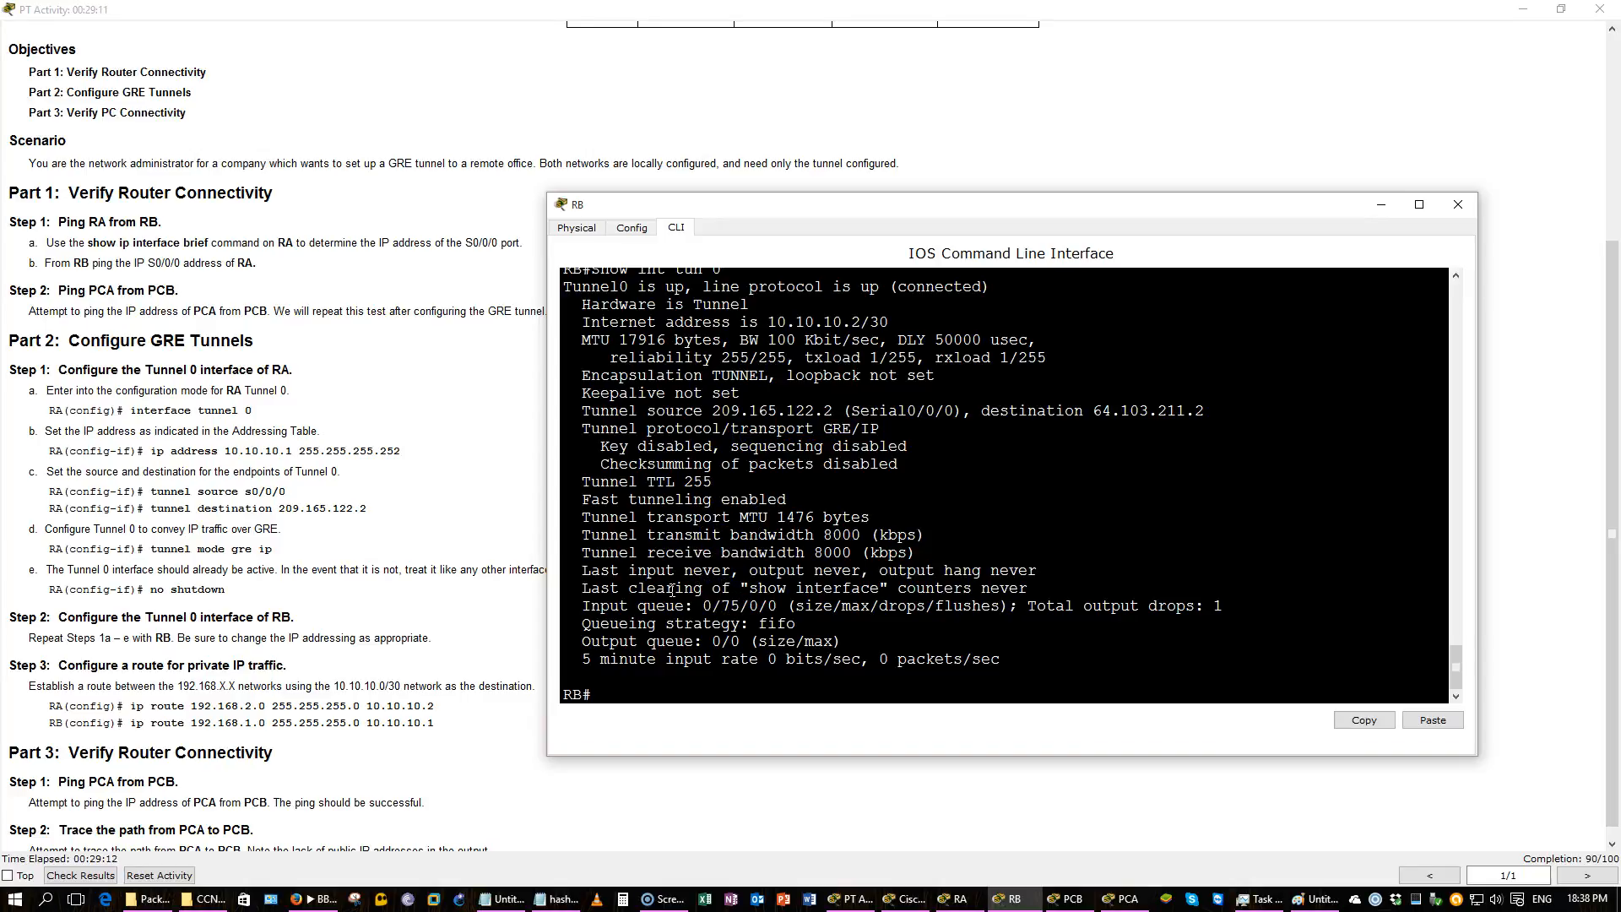
{"action": "type", "text": "conf t"}
{"action": "key", "text": "Return"}
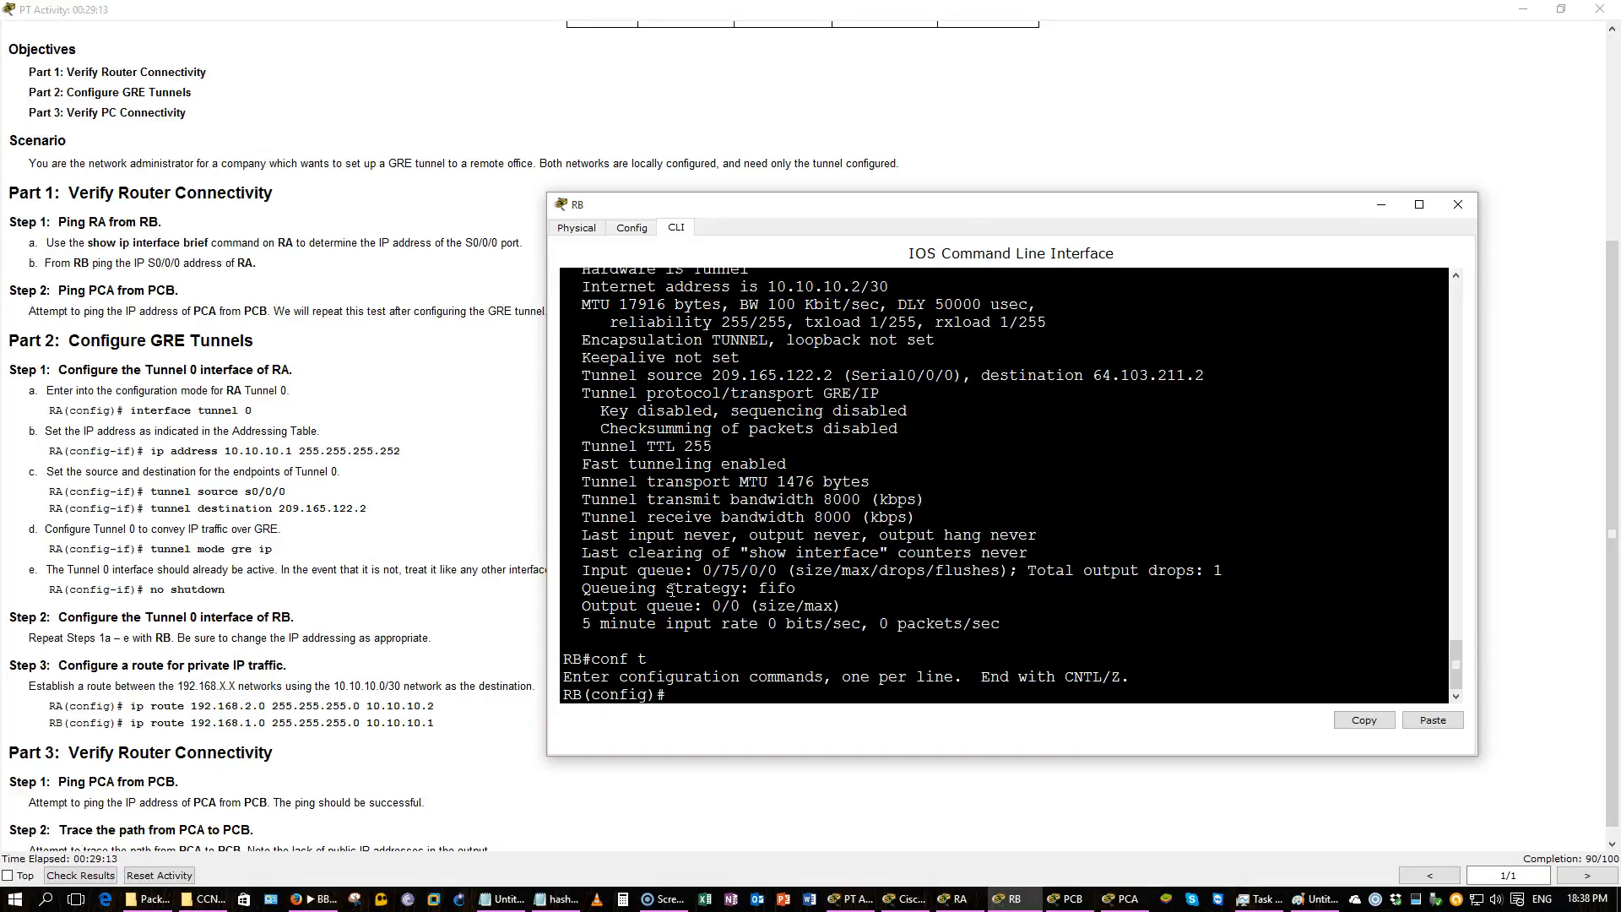
{"action": "type", "text": "tu"}
{"action": "key", "text": "BackSpace"}
{"action": "key", "text": "BackSpace"}
{"action": "type", "text": "gre"}
{"action": "key", "text": "BackSpace"}
{"action": "key", "text": "BackSpace"}
{"action": "type", "text": "int tun 0"}
{"action": "key", "text": "Return"}
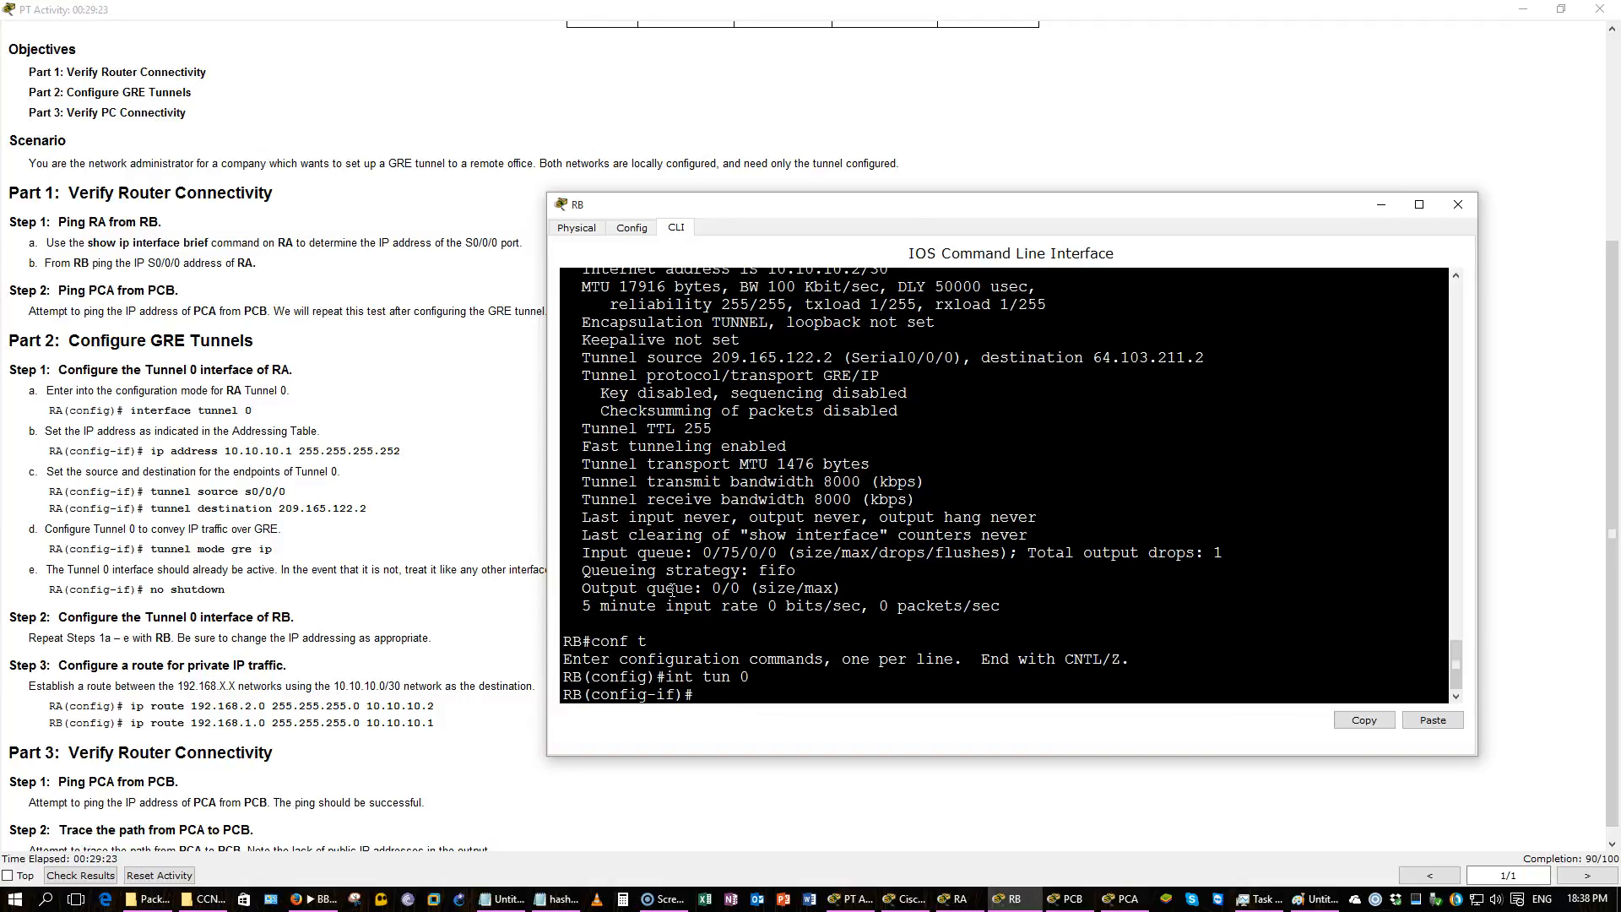
{"action": "type", "text": "tun"}
{"action": "key", "text": "Tab"}
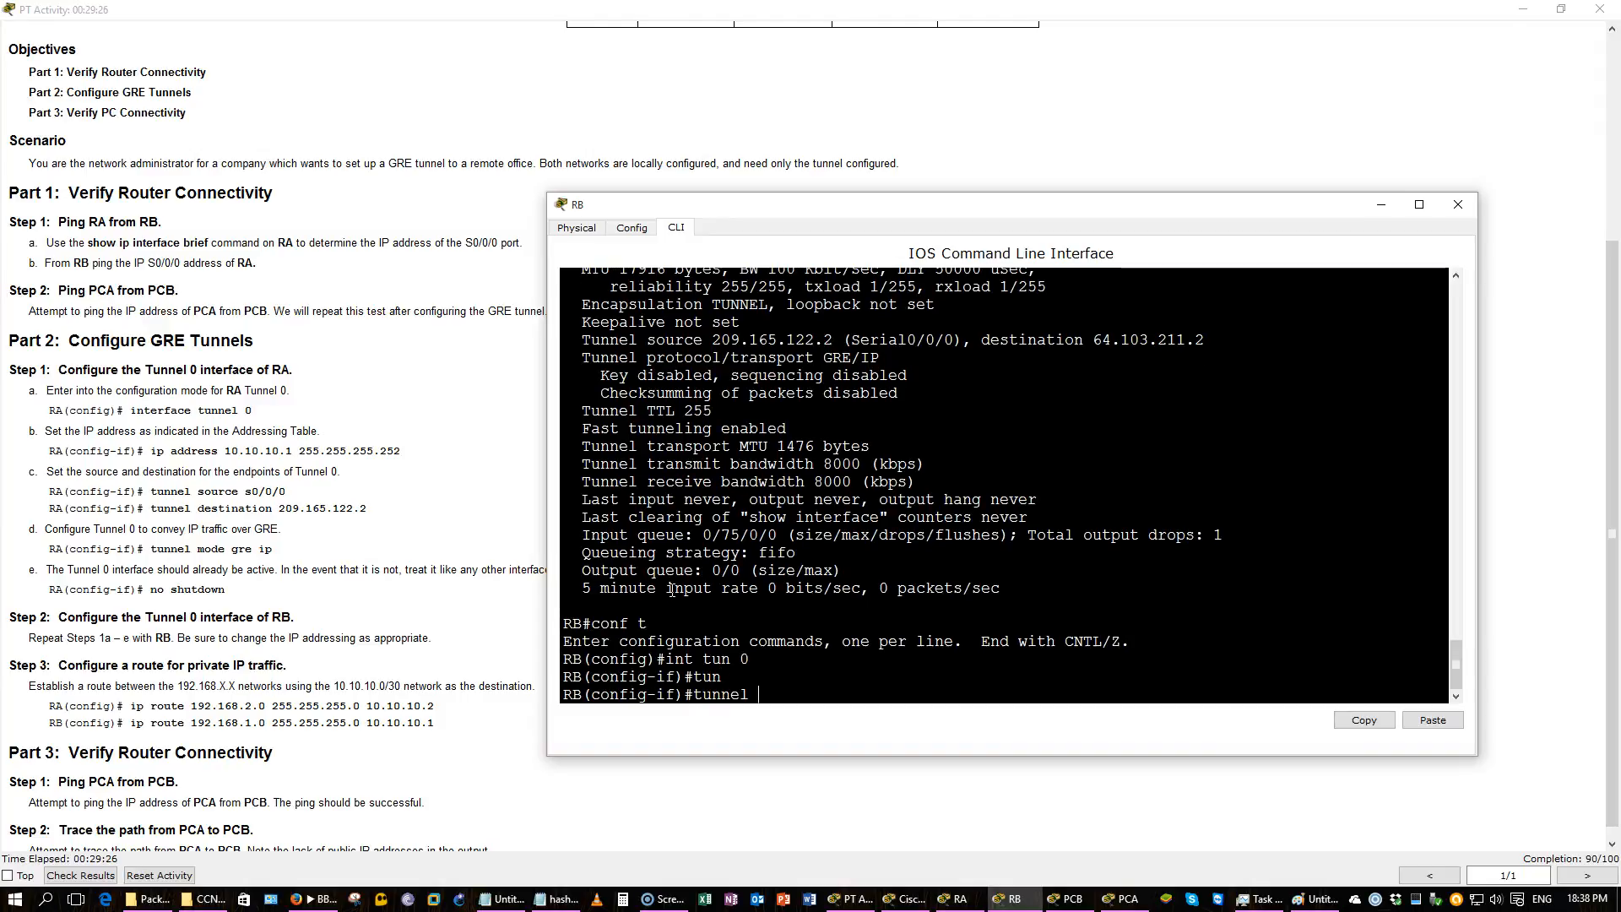
{"action": "type", "text": "m"}
{"action": "key", "text": "Tab"}
{"action": "type", "text": "g"}
{"action": "key", "text": "Tab"}
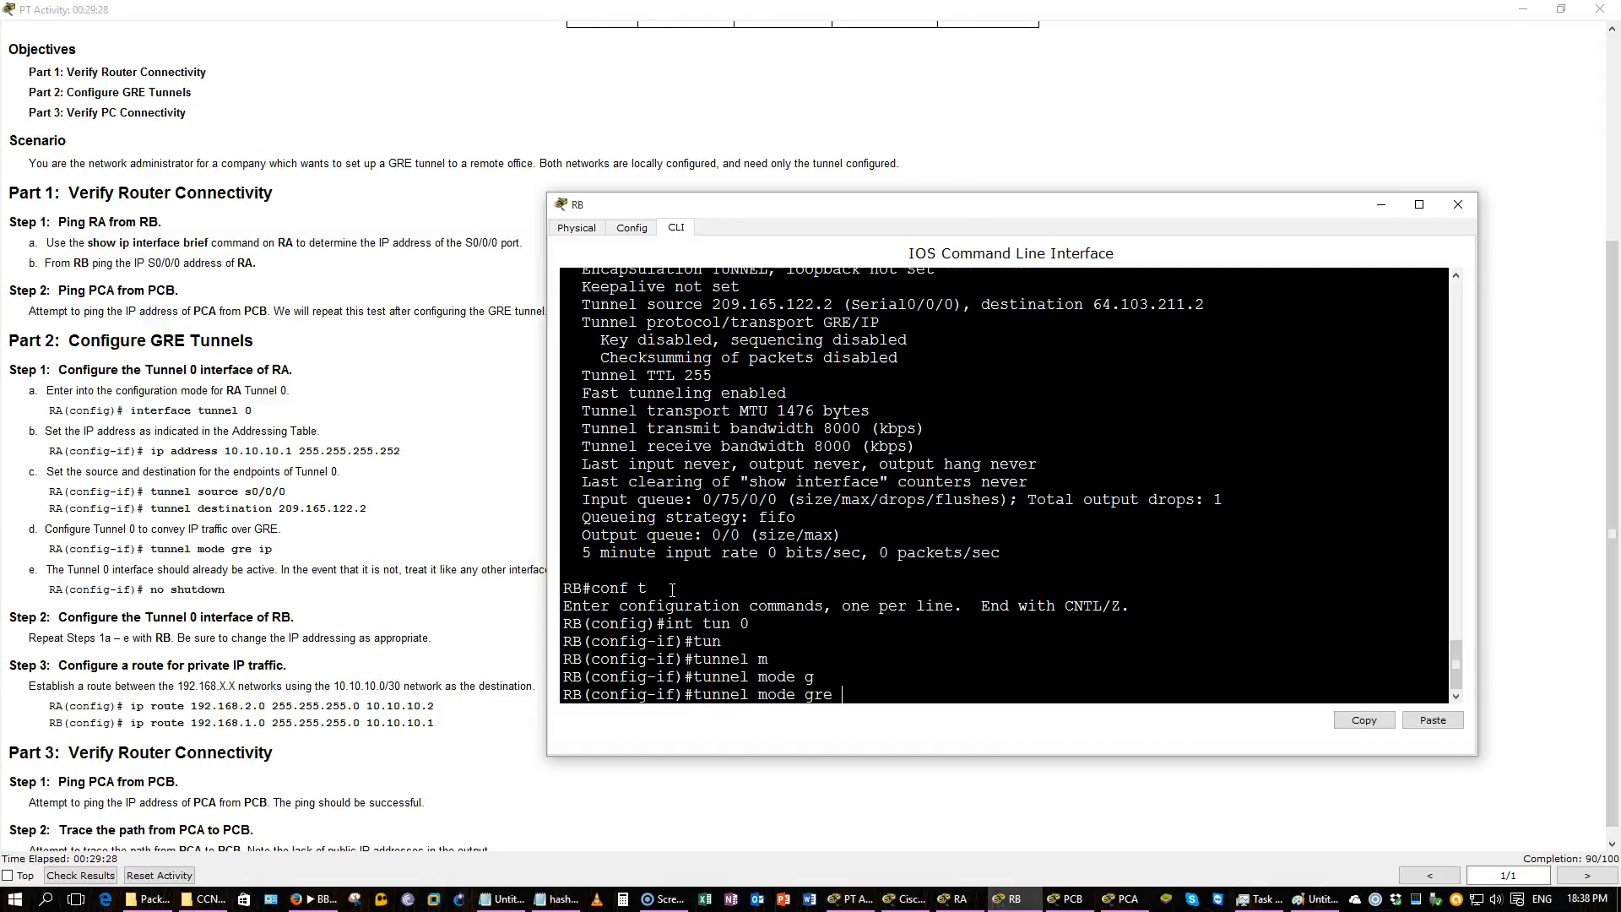
{"action": "type", "text": "ip"}
{"action": "key", "text": "Return"}
Save RB's configuration, enable Tunnel 0 with no shutdown, and return to privileged mode.
{"action": "type", "text": "do wr"}
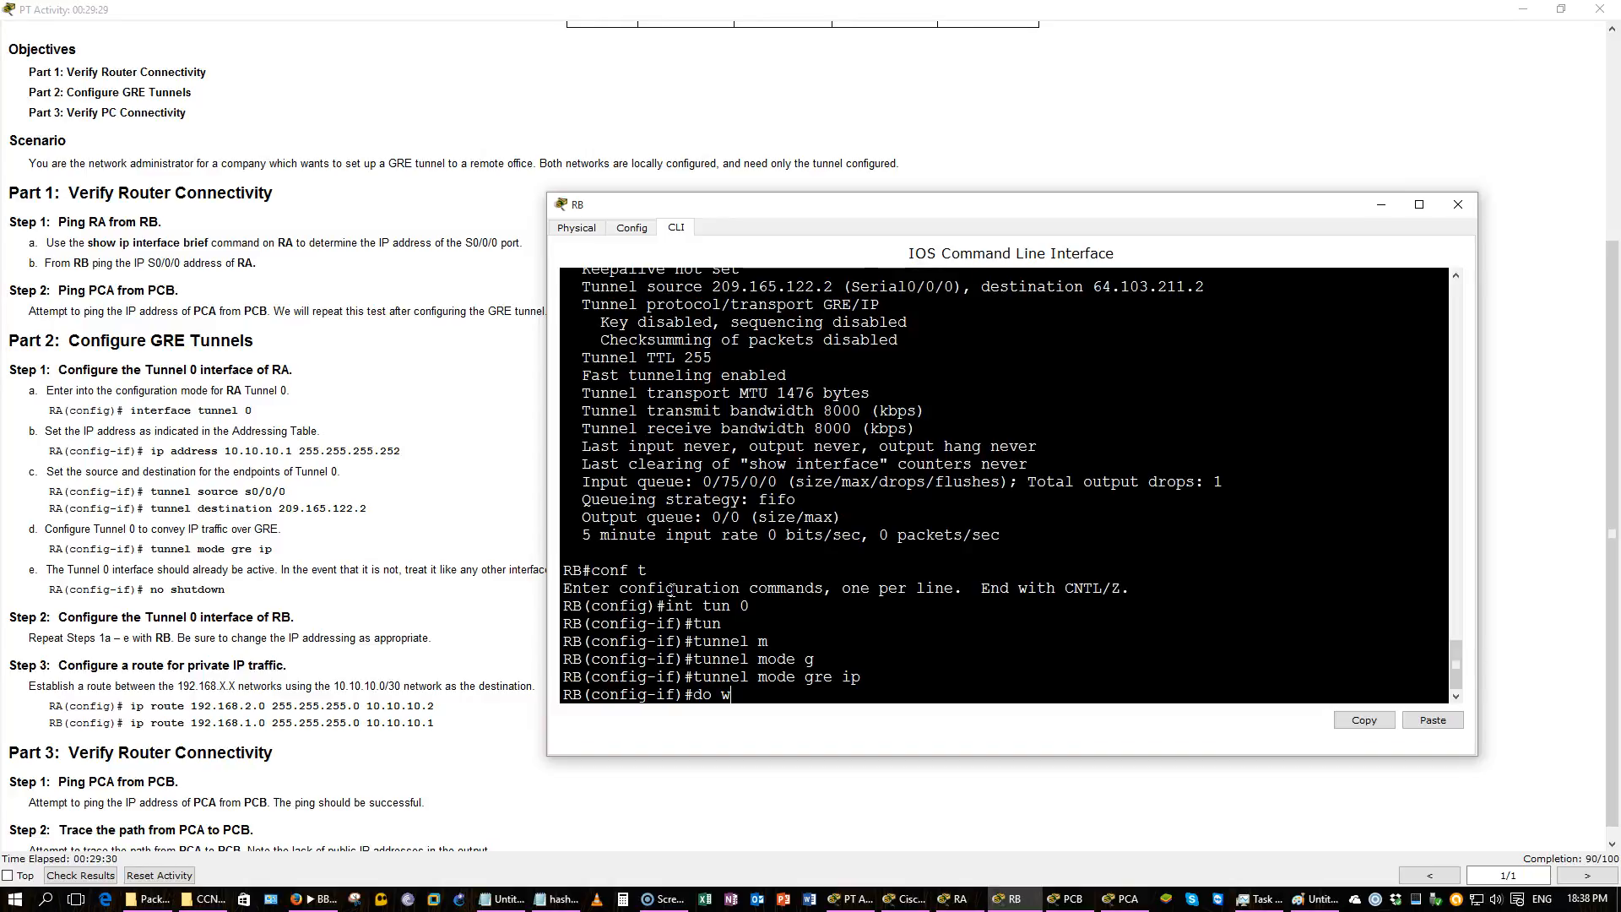
{"action": "key", "text": "Return"}
{"action": "type", "text": "no shut"}
{"action": "key", "text": "Return"}
{"action": "key", "text": "Return"}
{"action": "key", "text": "Return"}
{"action": "key", "text": "Return"}
{"action": "key", "text": "Return"}
{"action": "key", "text": "Return"}
{"action": "key", "text": "Return"}
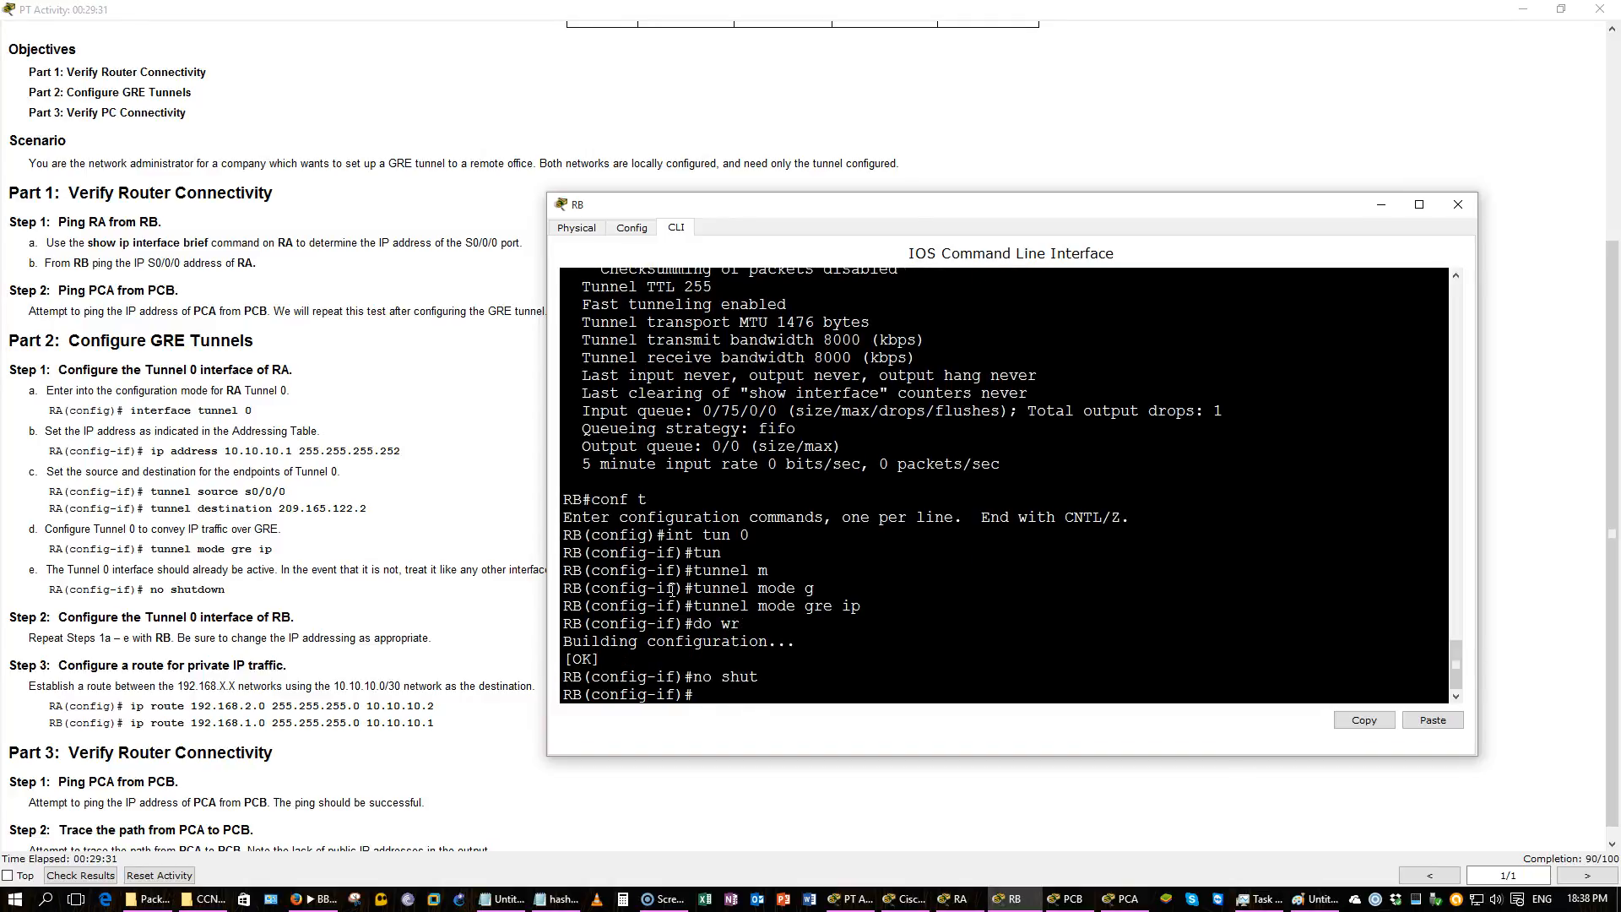
{"action": "key", "text": "ctrl+z"}
{"action": "key", "text": "Return"}
{"action": "key", "text": "Return"}
{"action": "key", "text": "Return"}
{"action": "key", "text": "Return"}
{"action": "key", "text": "Return"}
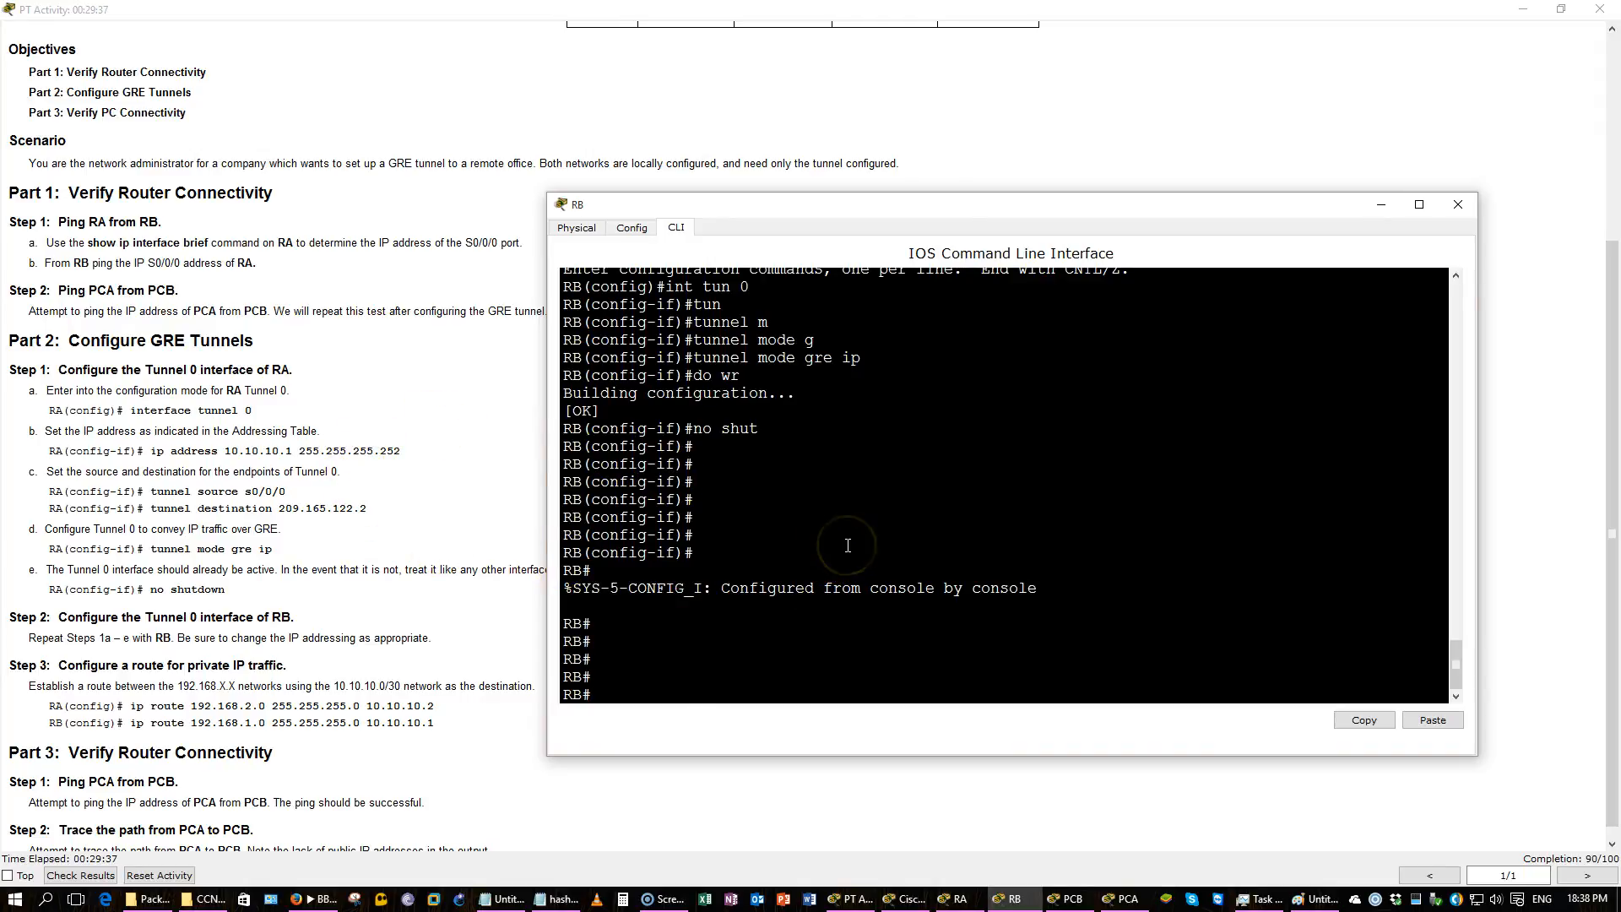
Enter a static route on RB for 192.168.1.0 255.255.255.0 via 10.10.10.1.
{"action": "type", "text": "conf t"}
{"action": "key", "text": "Return"}
{"action": "type", "text": "ip"}
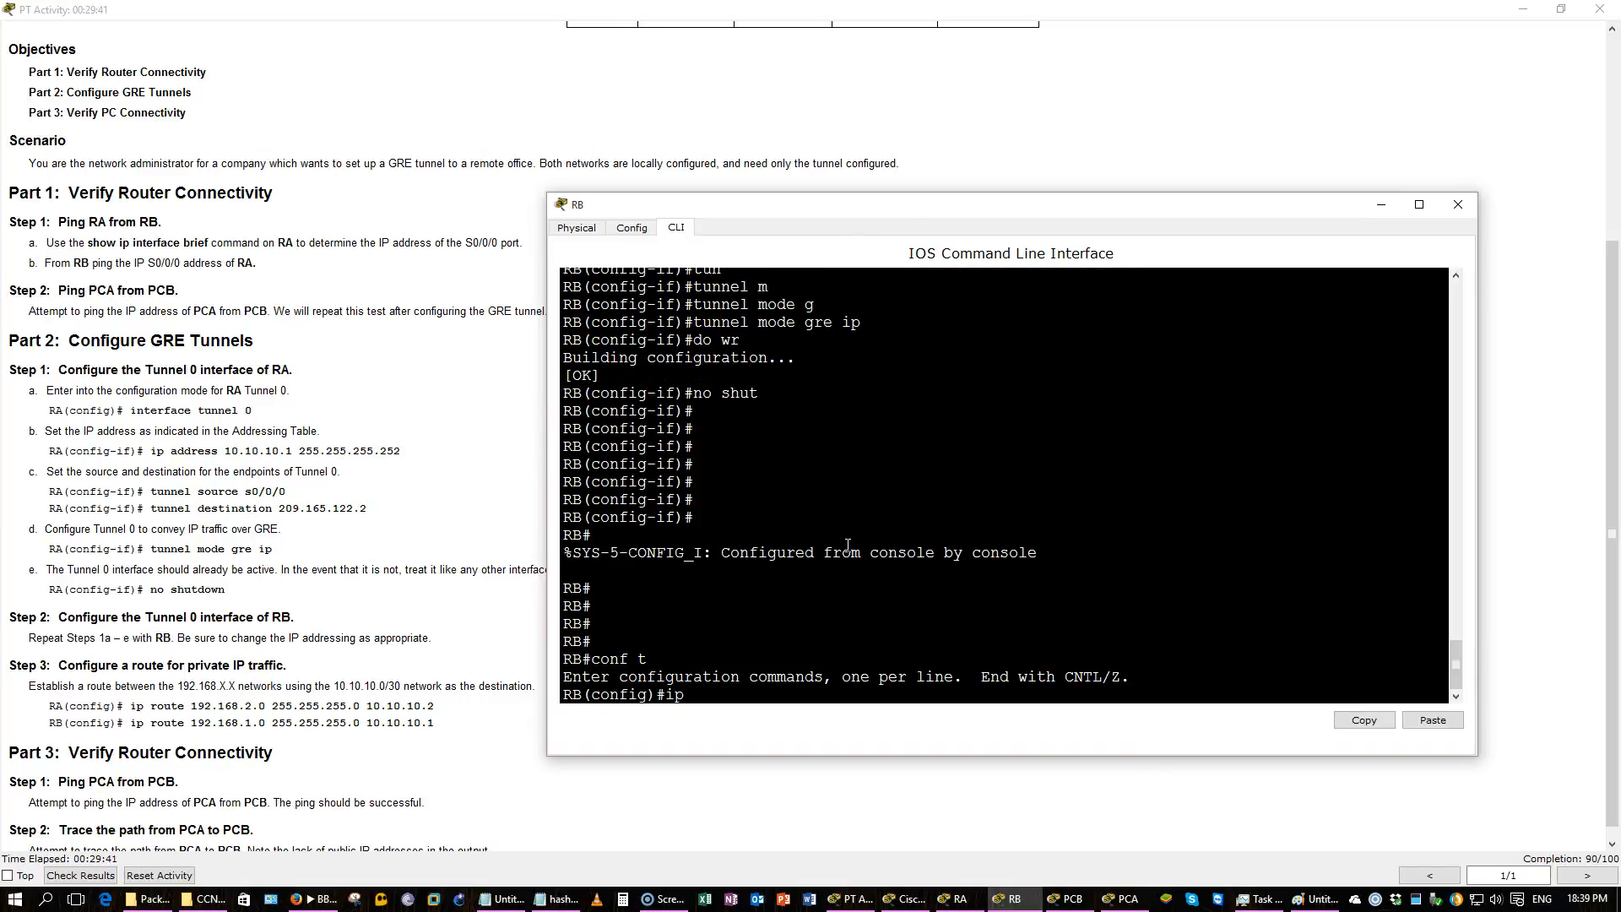
{"action": "type", "text": " rout4"}
{"action": "type", "text": " 192.168.1.0 255.255.255.0 10"}
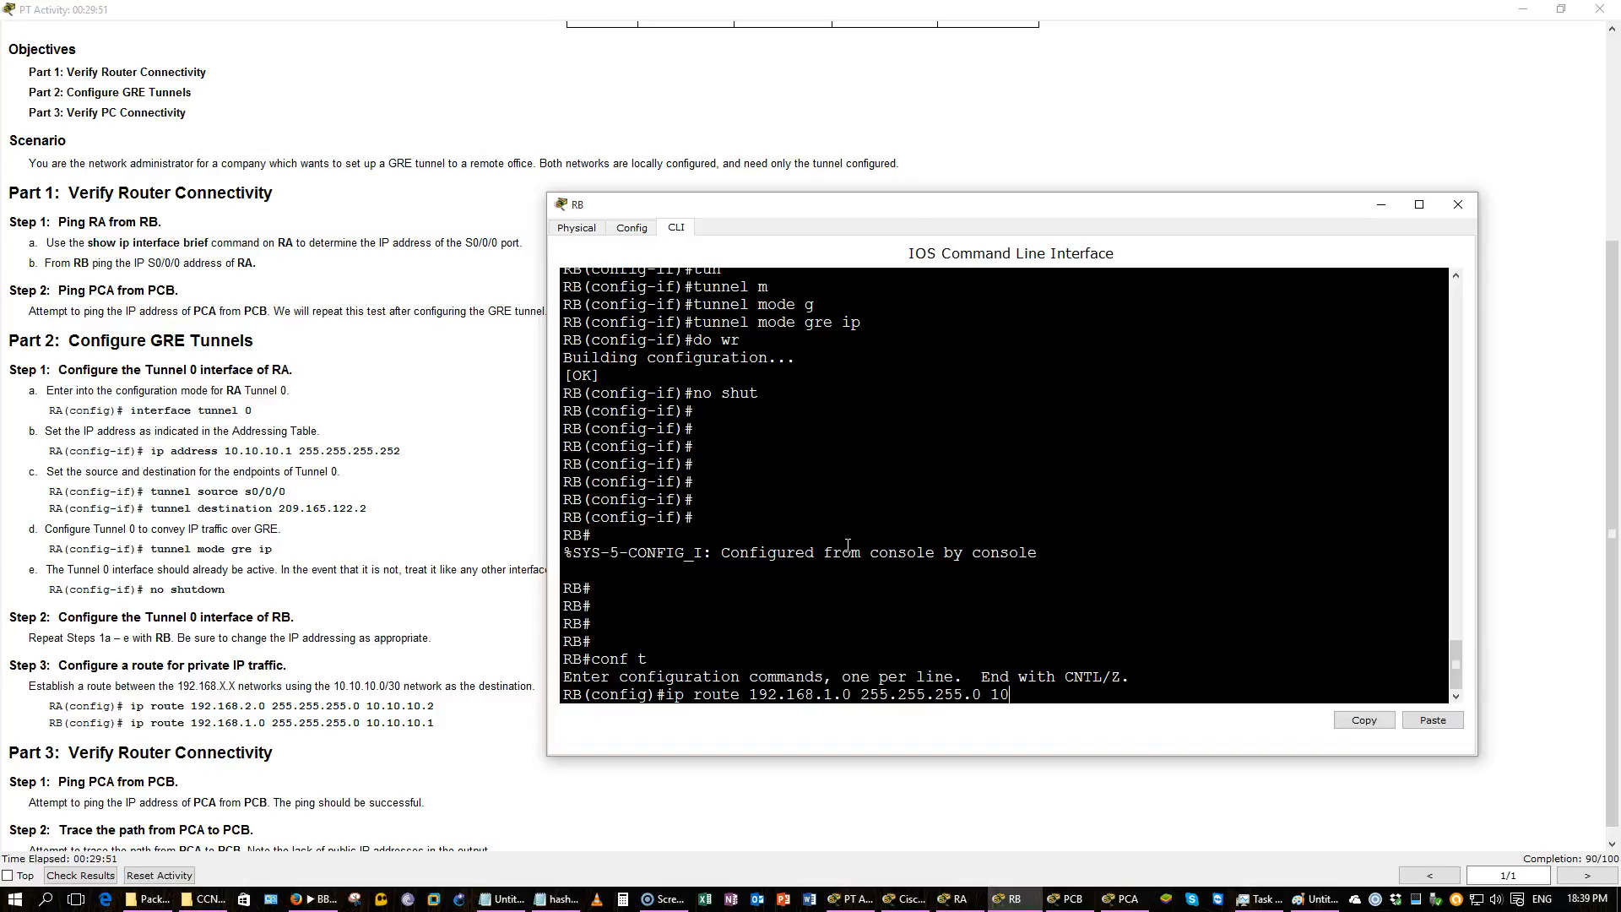
{"action": "type", "text": ".10.10.1"}
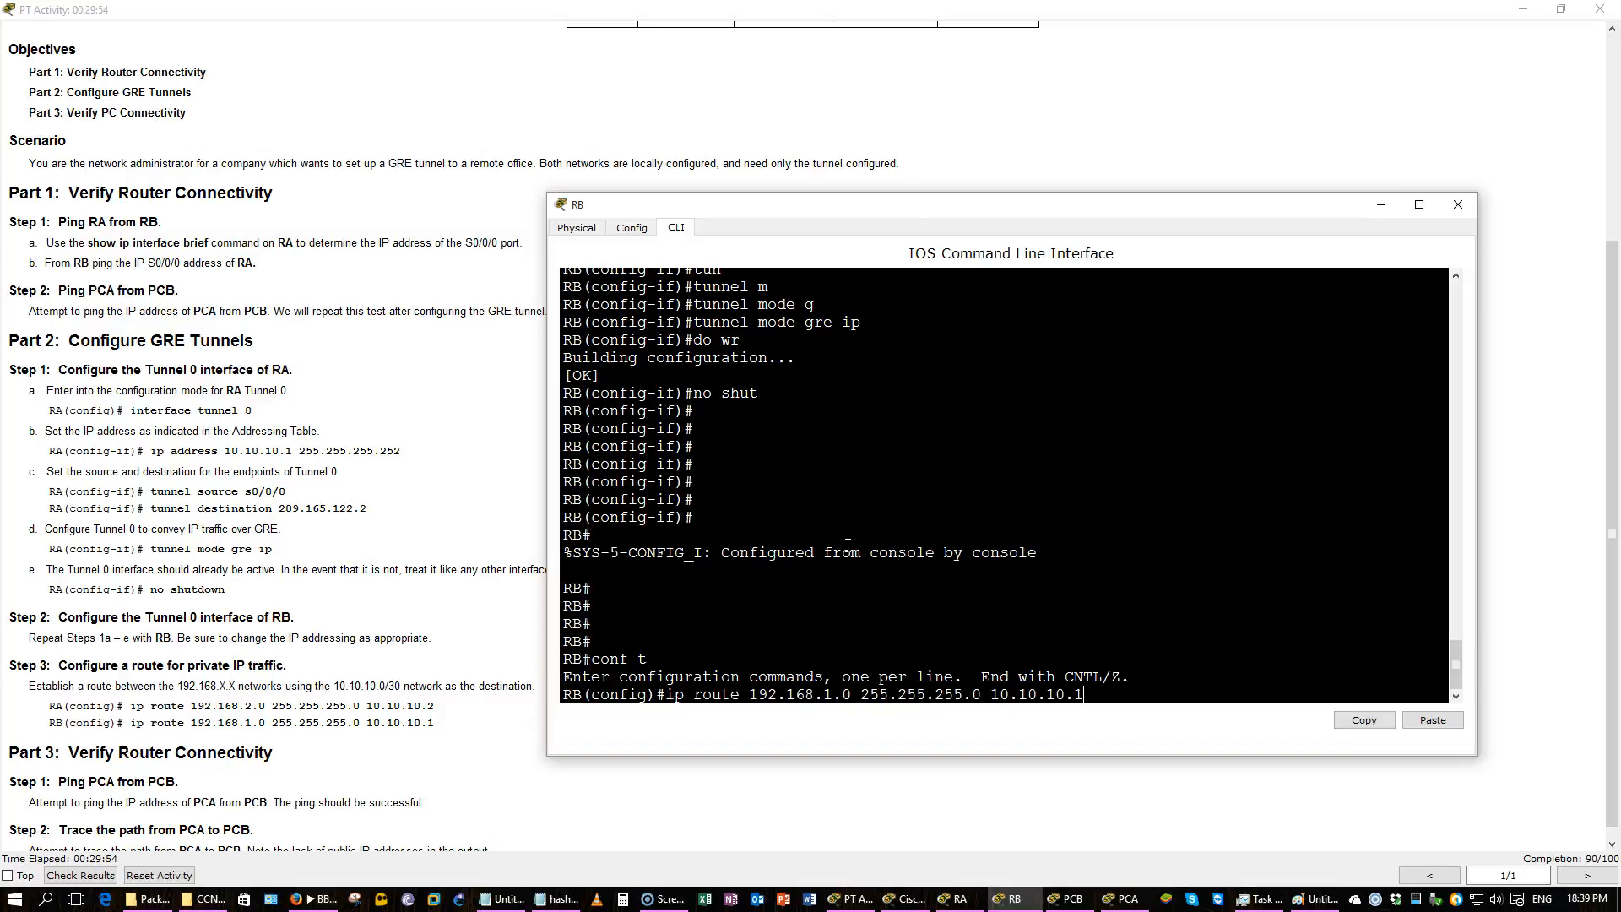
Review the activity's route instructions and the network topology diagram before returning to RB's CLI.
{"action": "left_click", "coordinate": [464, 487]}
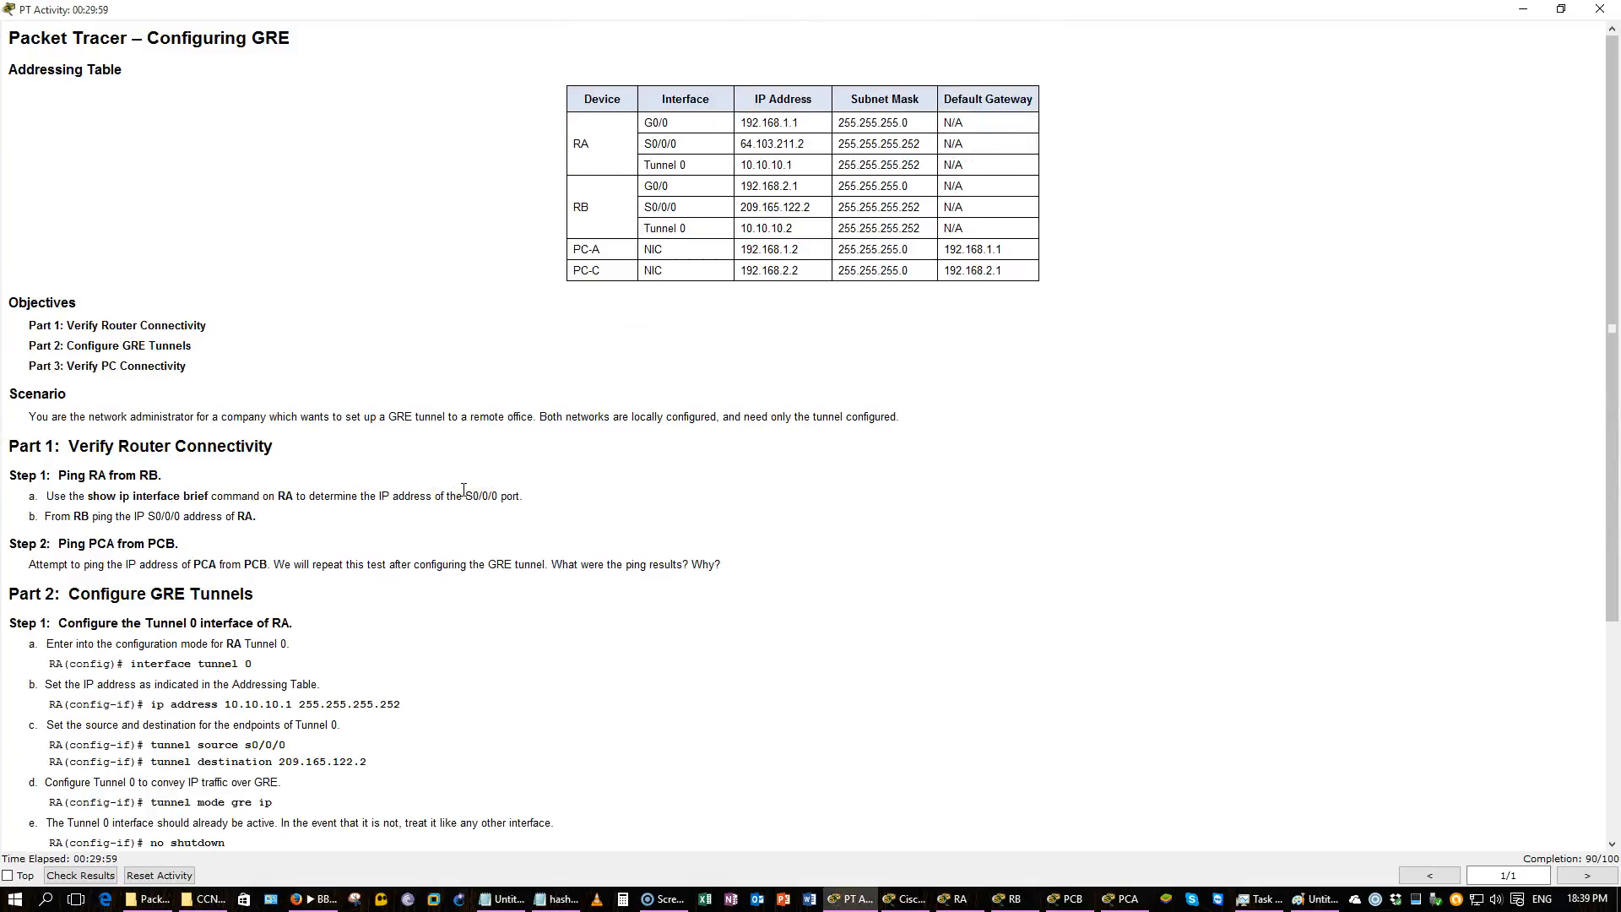
{"action": "scroll", "coordinate": [464, 489], "scroll_direction": "down", "scroll_amount": 2}
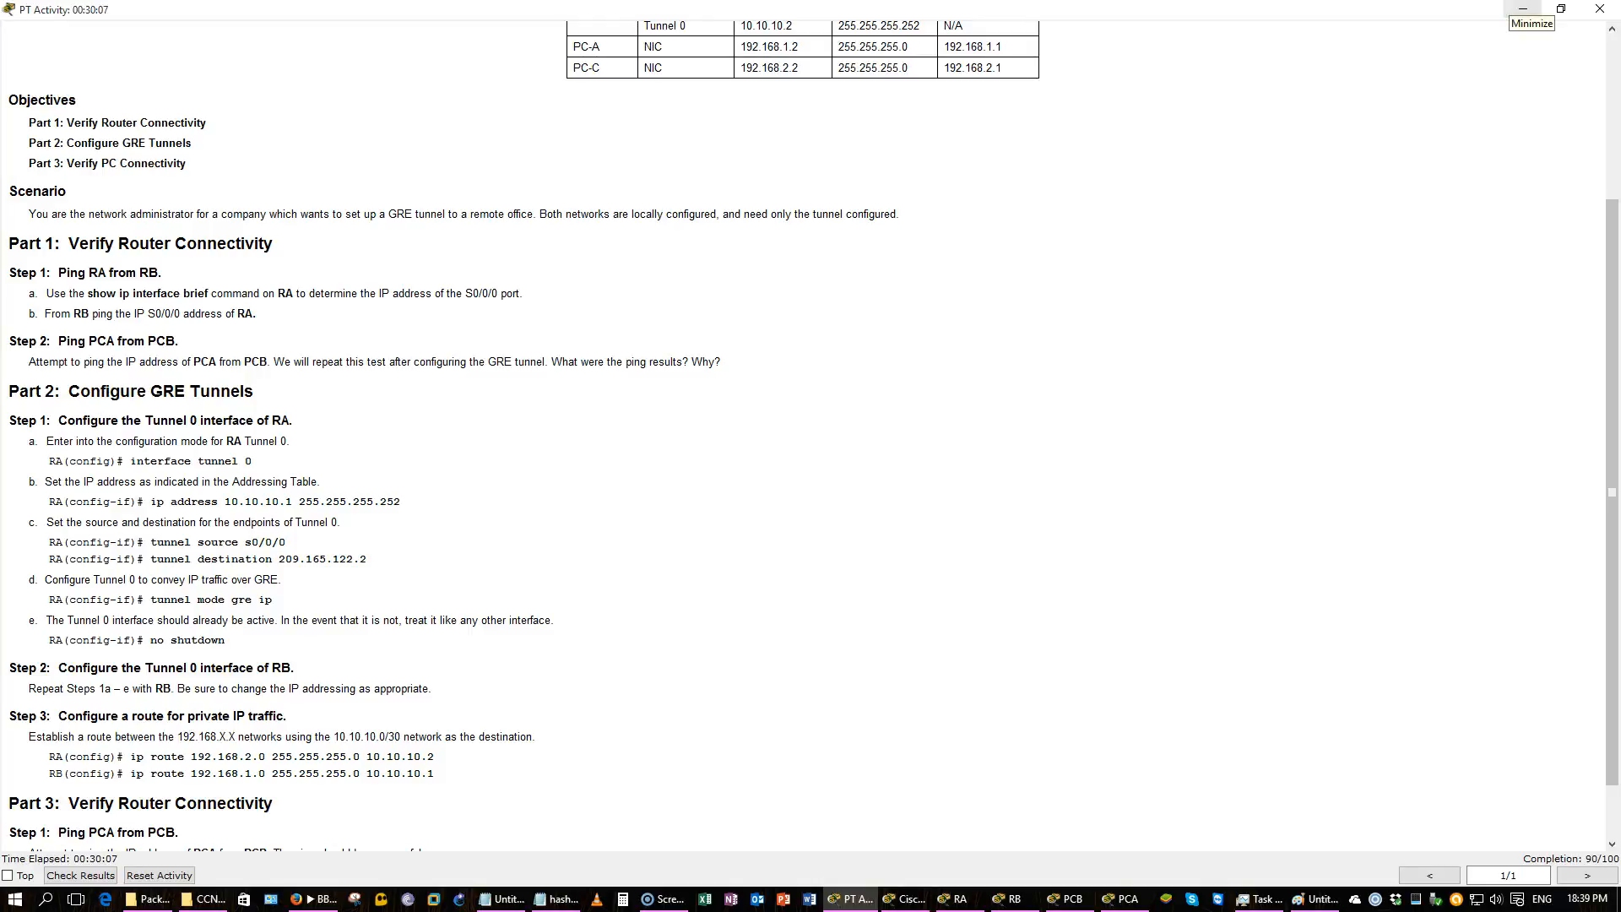
{"action": "left_click", "coordinate": [1524, 10]}
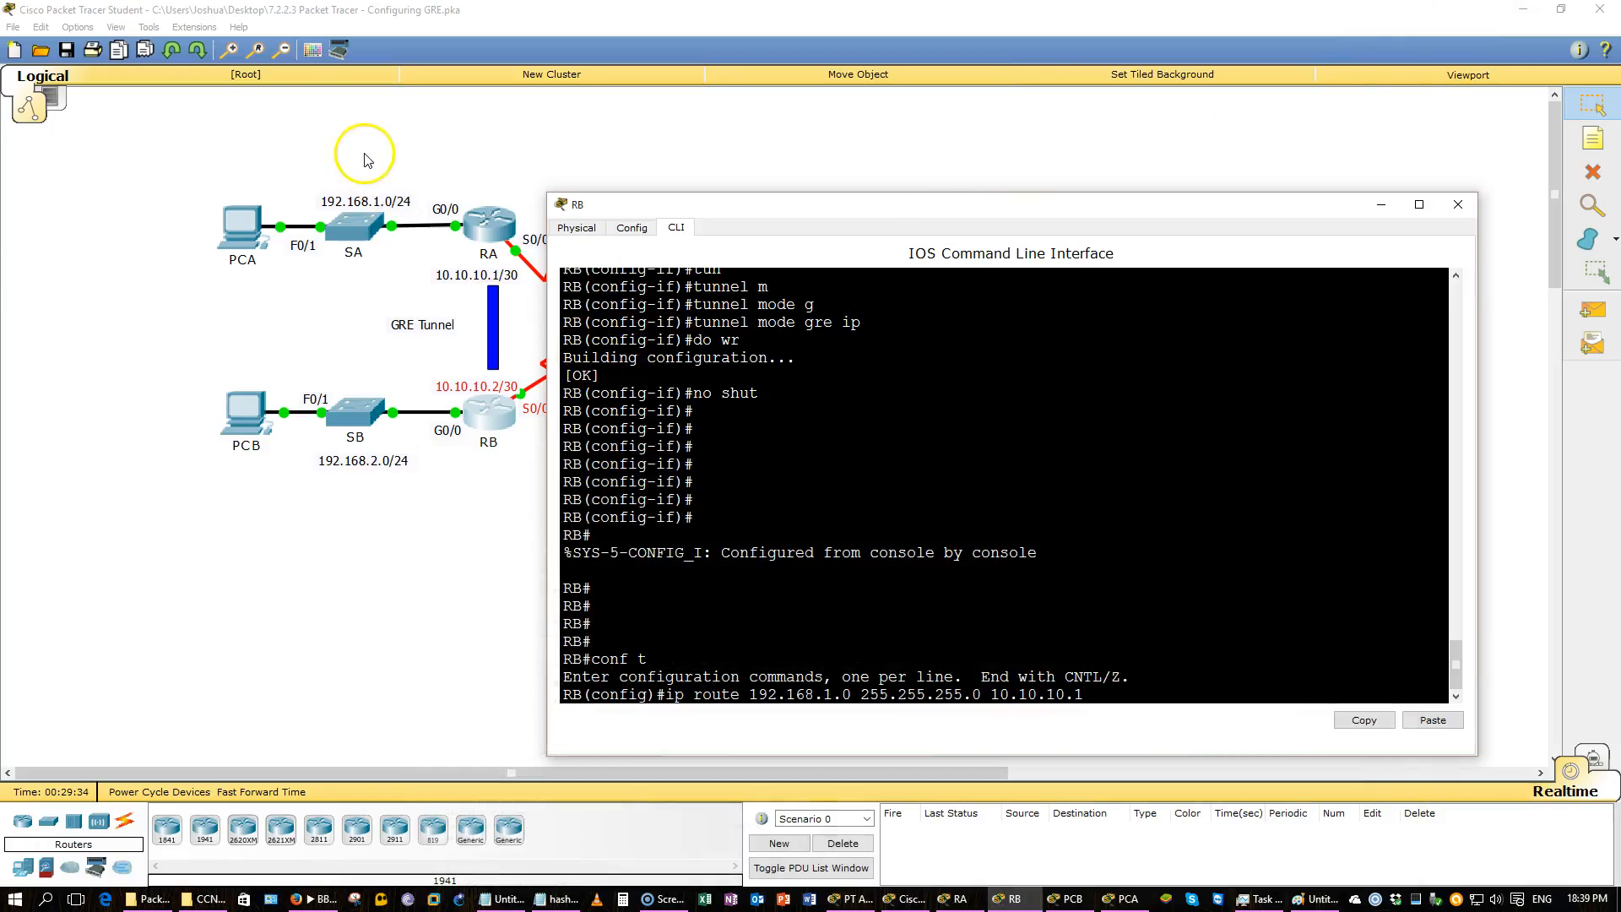
{"action": "left_click", "coordinate": [364, 160]}
{"action": "left_click_drag", "start_coordinate": [203, 179], "coordinate": [470, 288]}
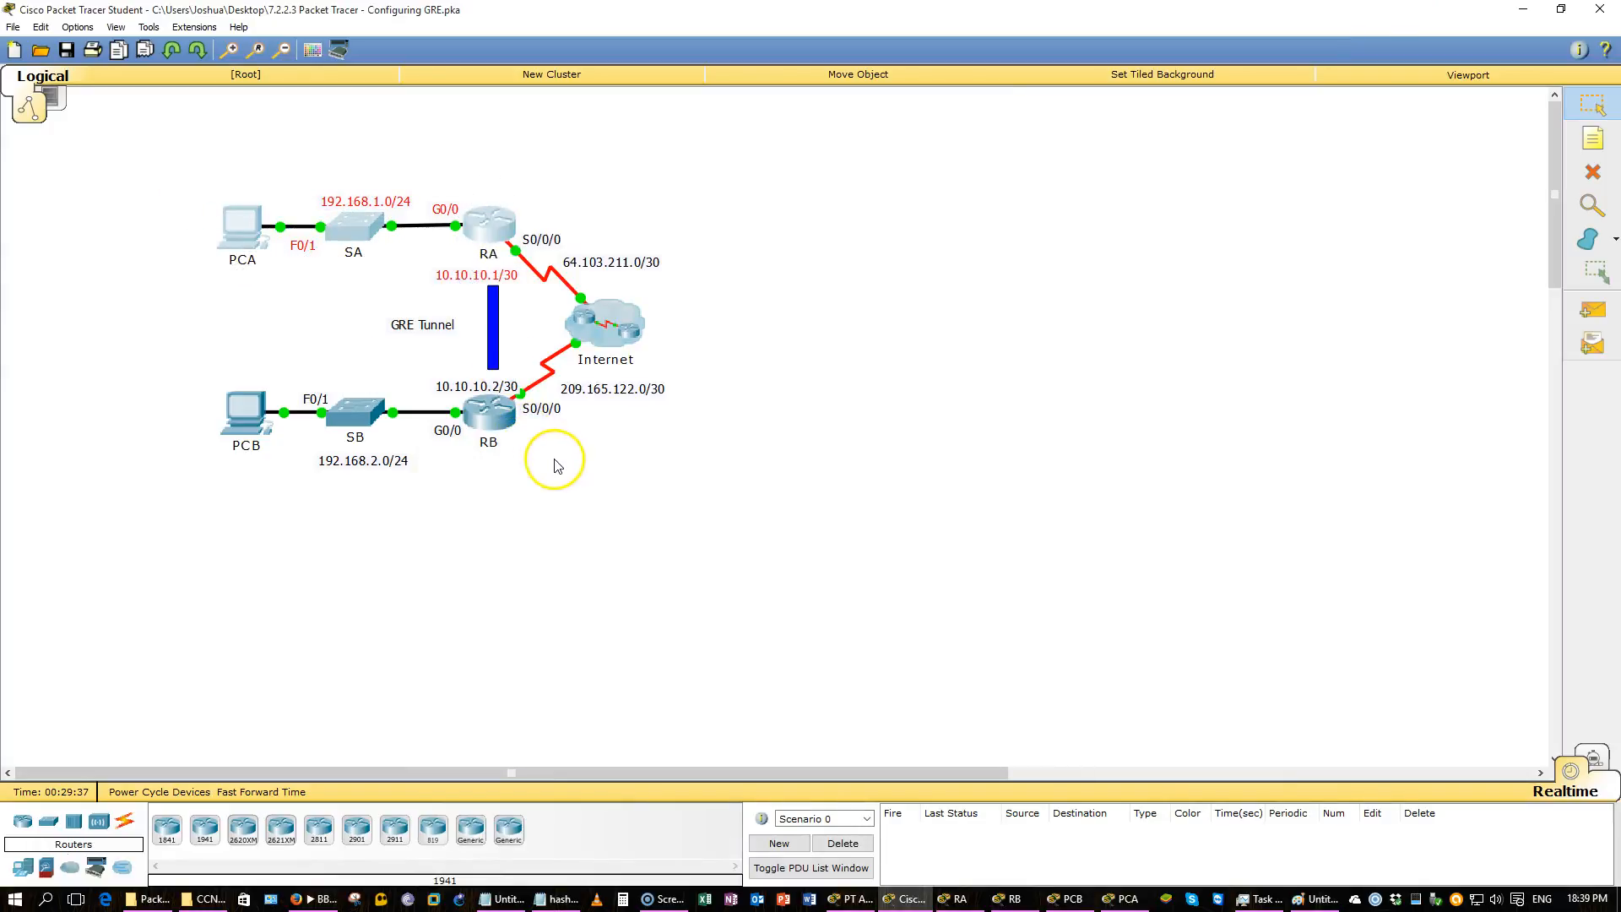
{"action": "key", "text": "alt+Tab"}
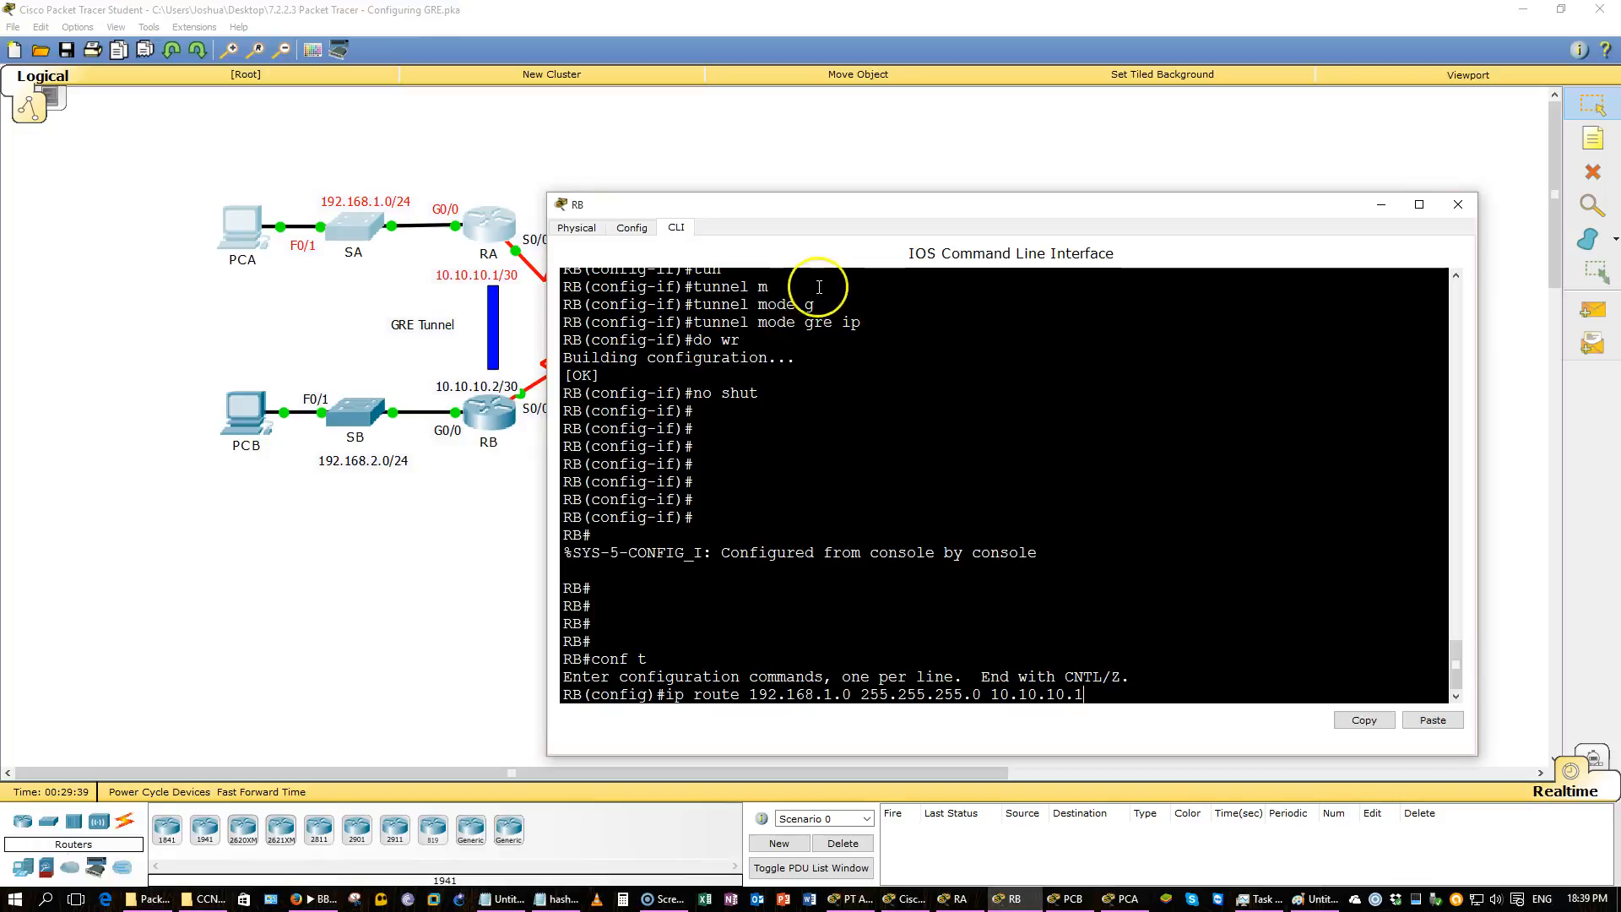
{"action": "left_click_drag", "start_coordinate": [781, 207], "coordinate": [807, 204]}
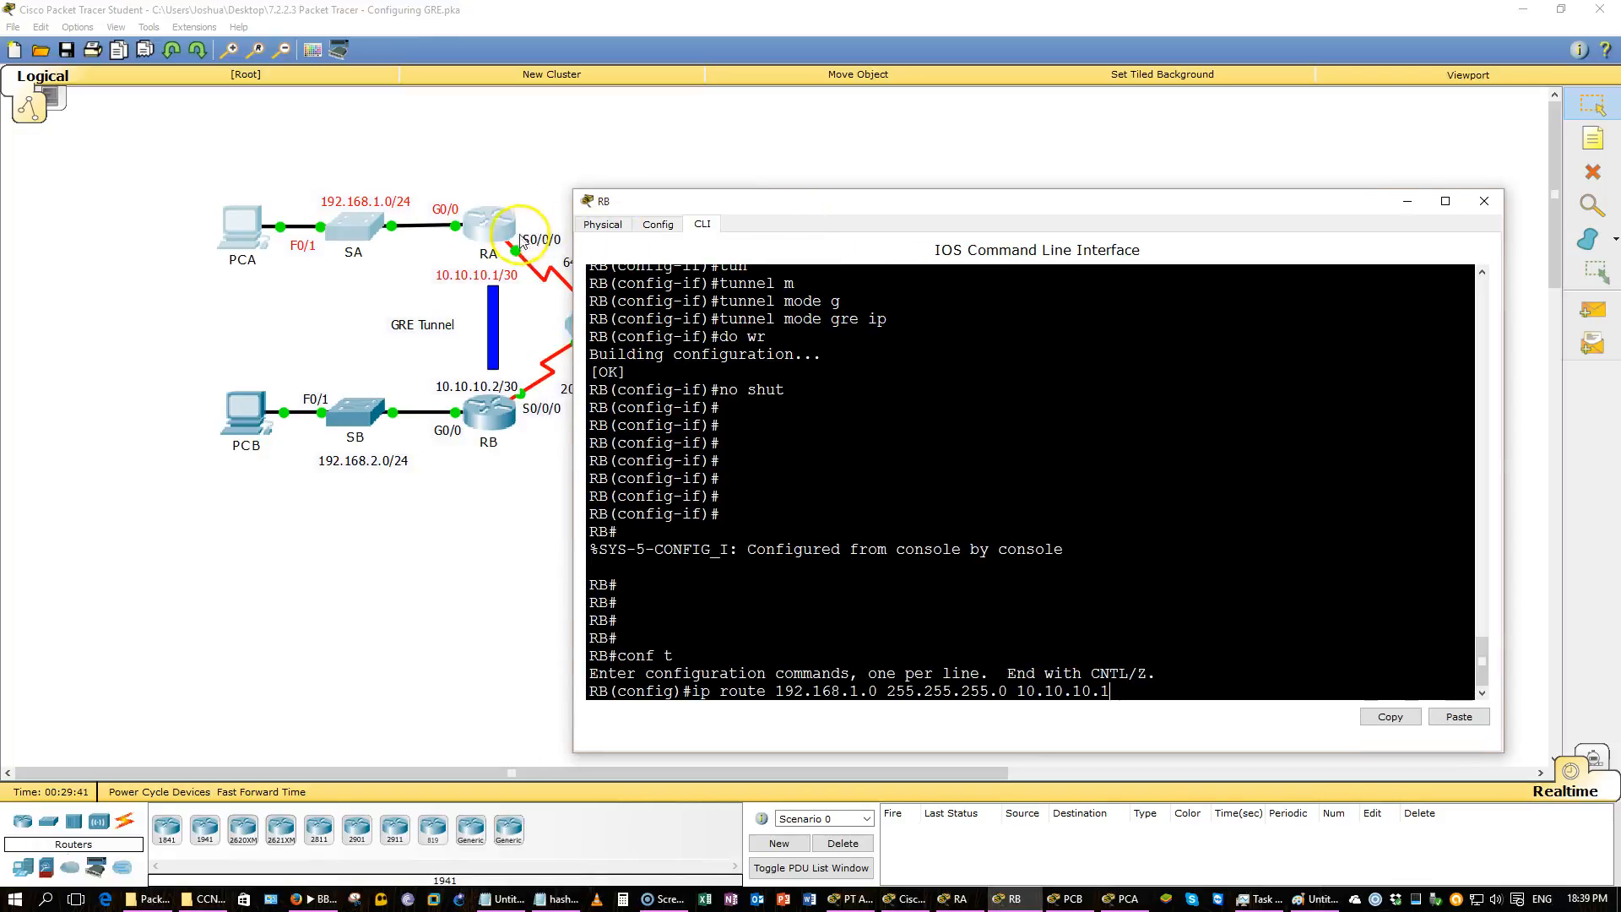
{"action": "left_click", "coordinate": [532, 174]}
{"action": "left_click_drag", "start_coordinate": [426, 270], "coordinate": [530, 288]}
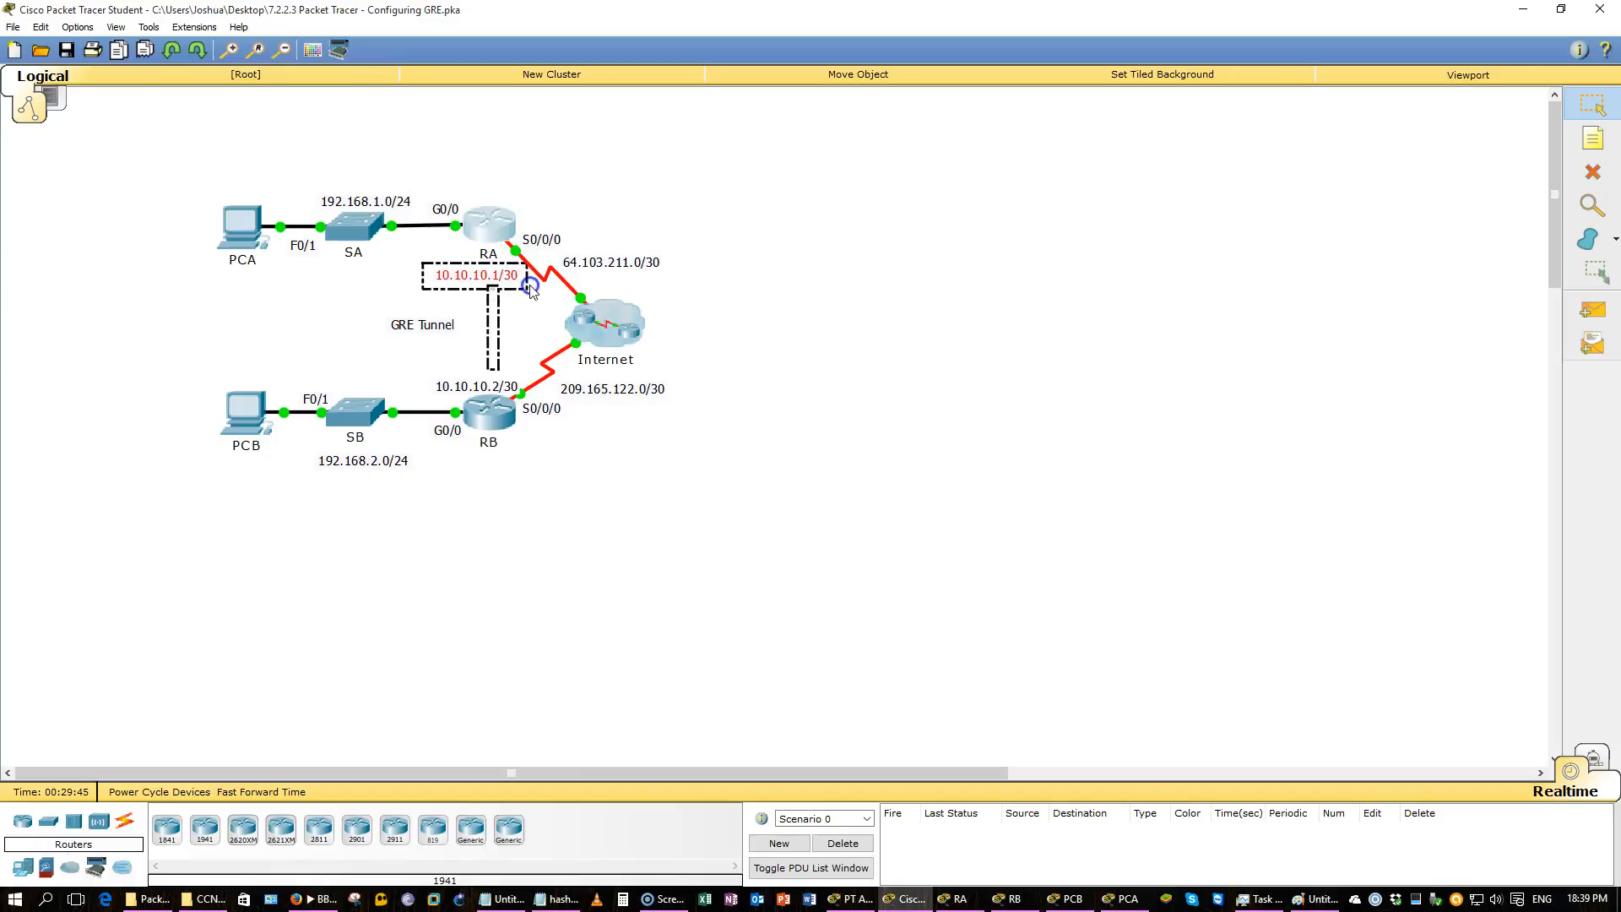
{"action": "left_click", "coordinate": [573, 219]}
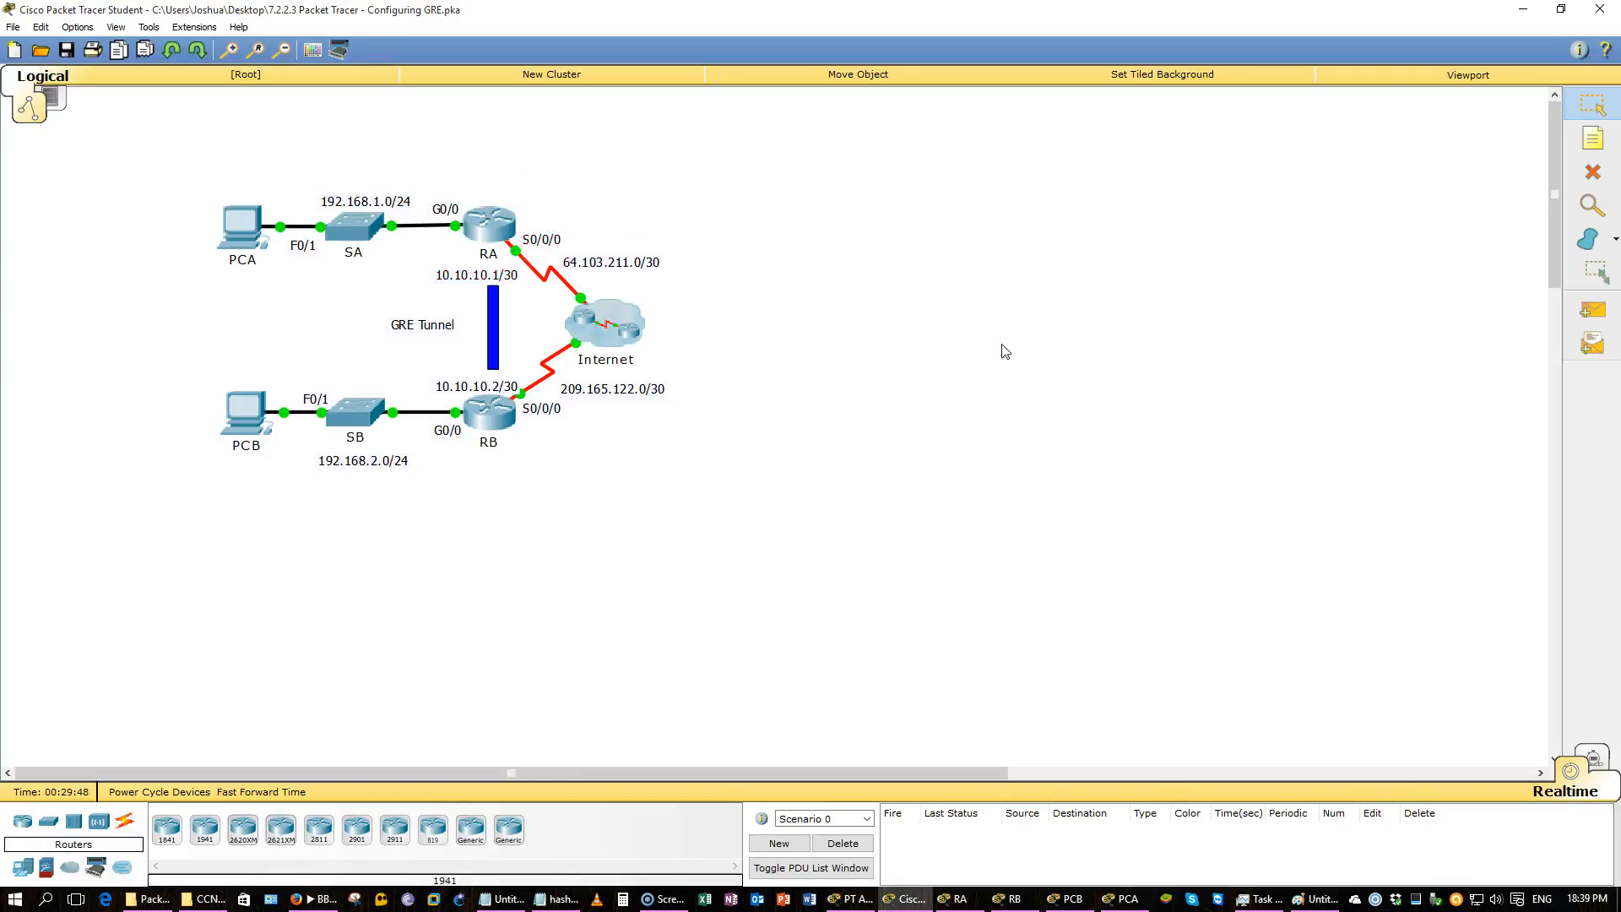
{"action": "left_click", "coordinate": [857, 899]}
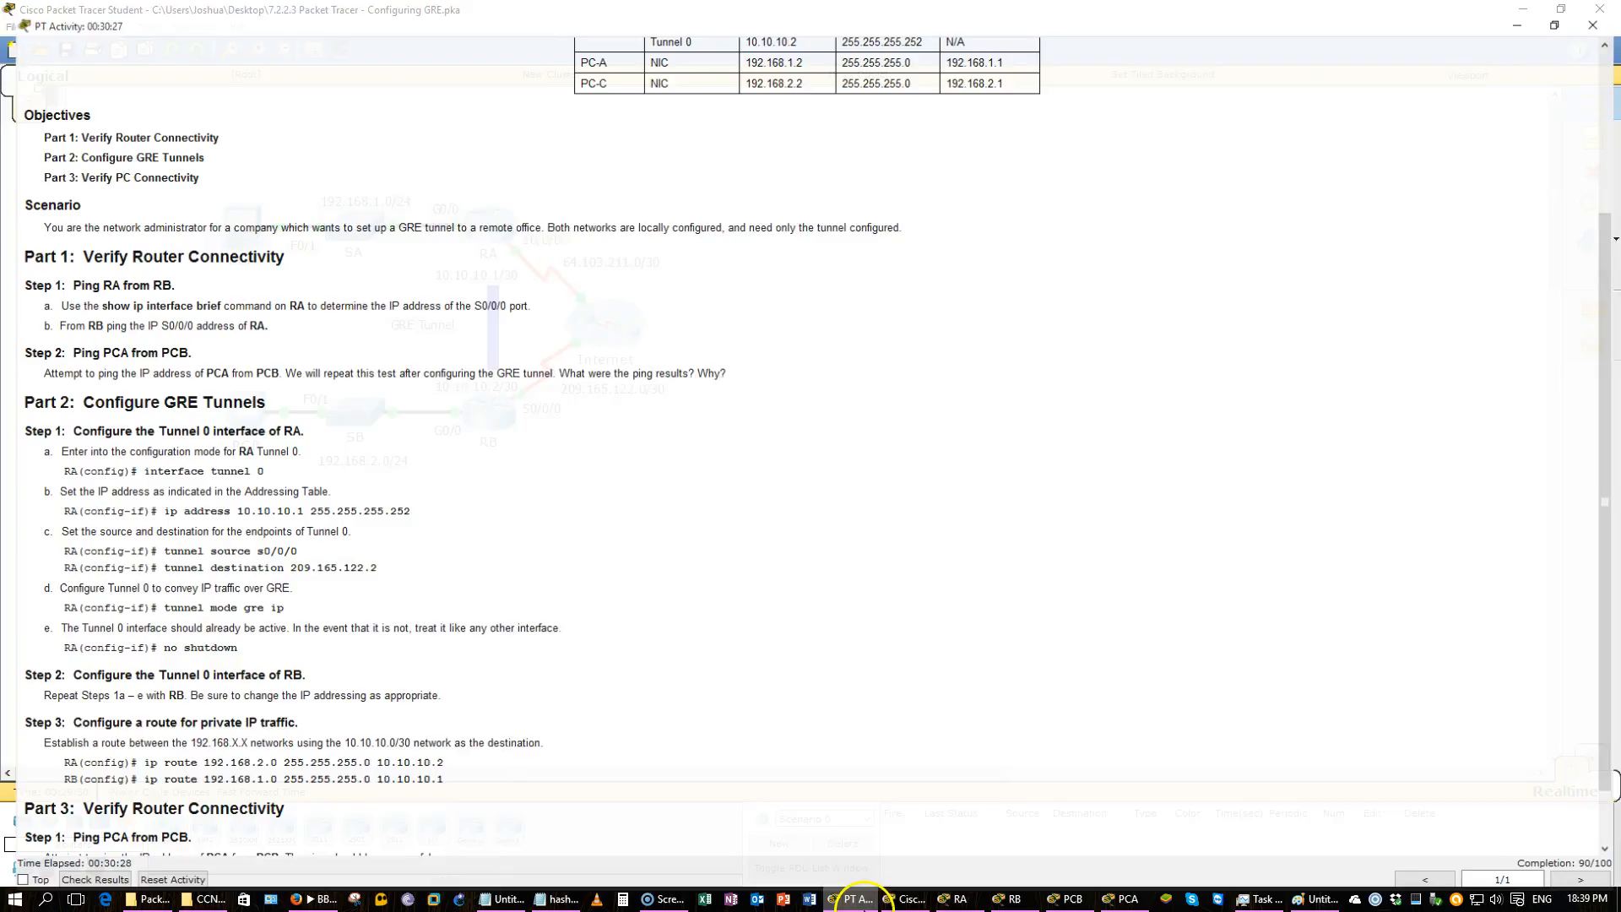
{"action": "scroll", "coordinate": [803, 687], "scroll_direction": "down", "scroll_amount": 2}
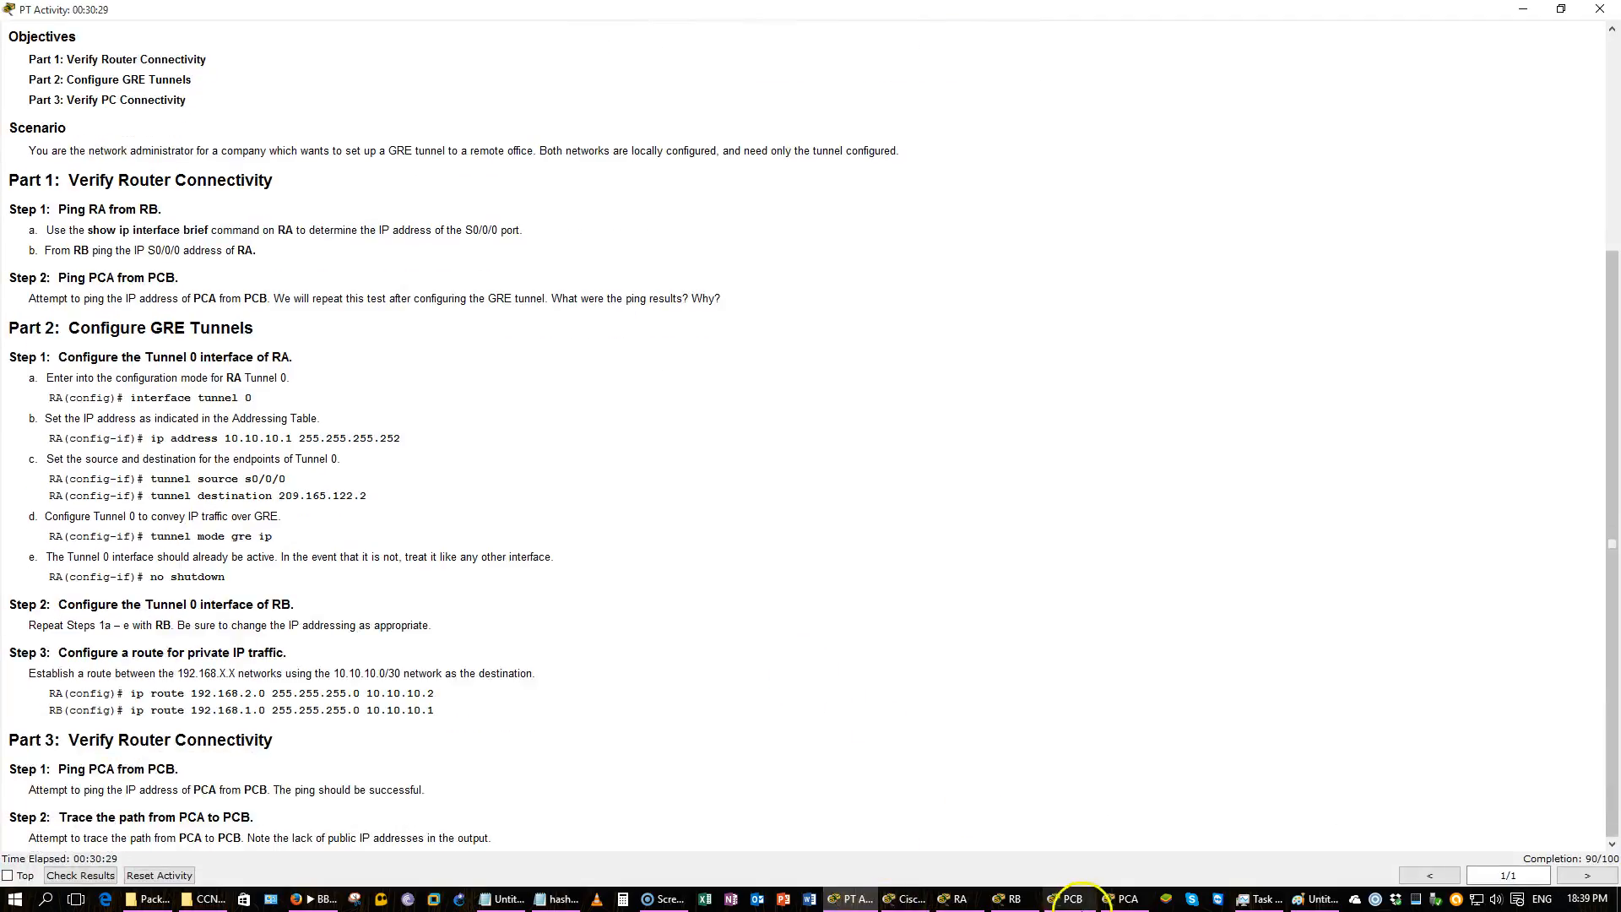
{"action": "left_click", "coordinate": [1074, 900]}
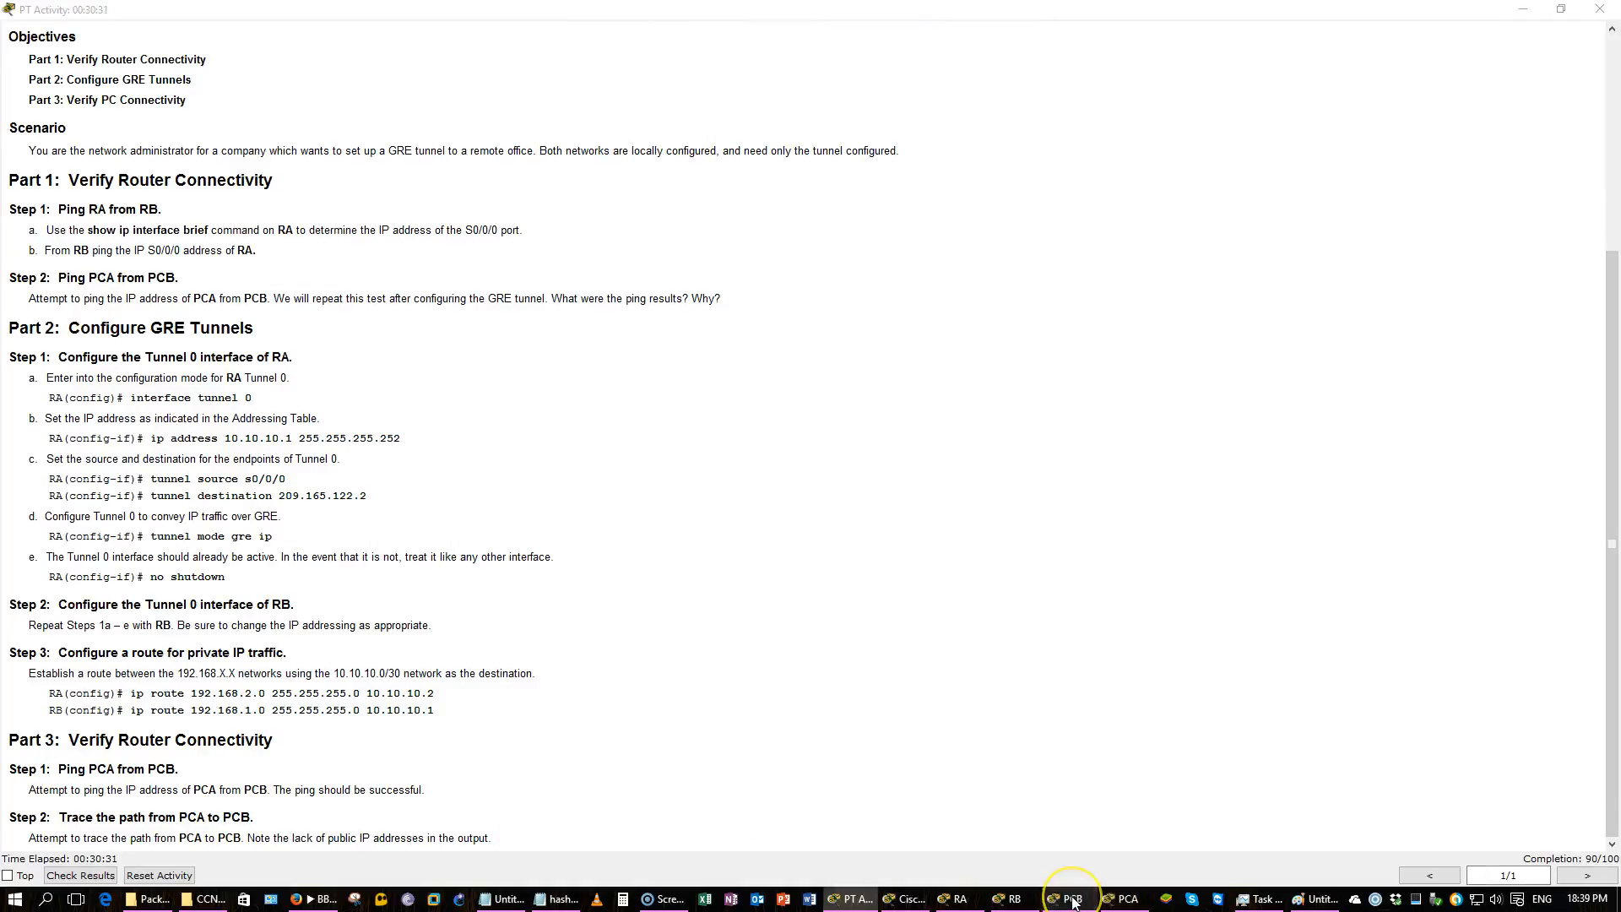
{"action": "left_click", "coordinate": [1074, 900]}
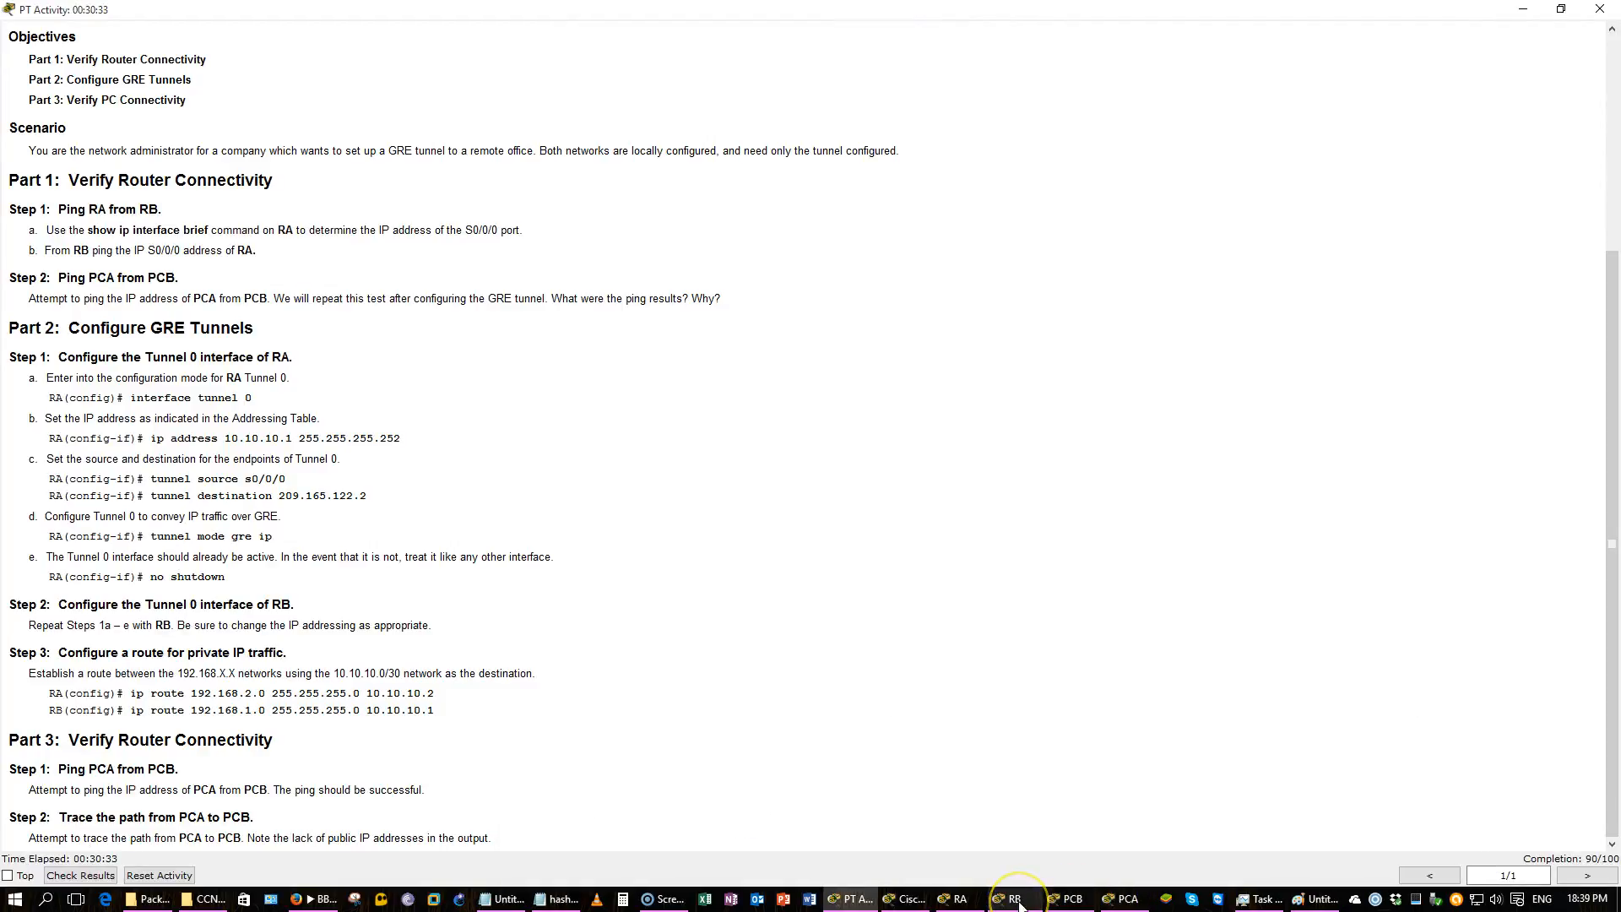
{"action": "left_click", "coordinate": [1016, 900]}
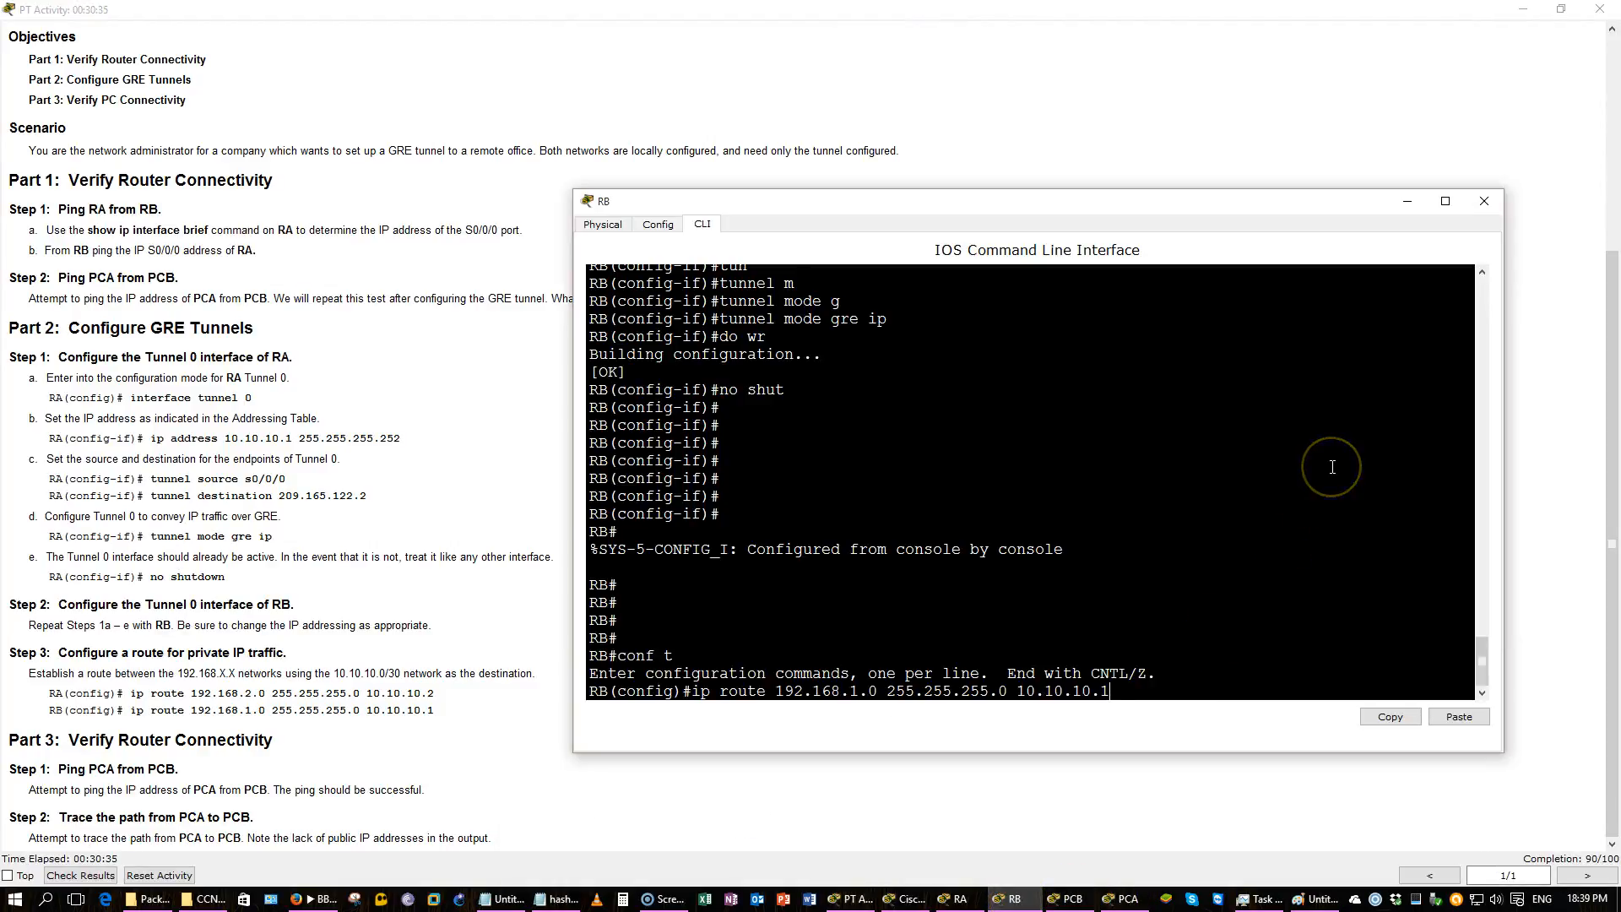
Apply the static route and display RB's running configuration, paging forward once.
{"action": "key", "text": "Return"}
{"action": "type", "text": "do"}
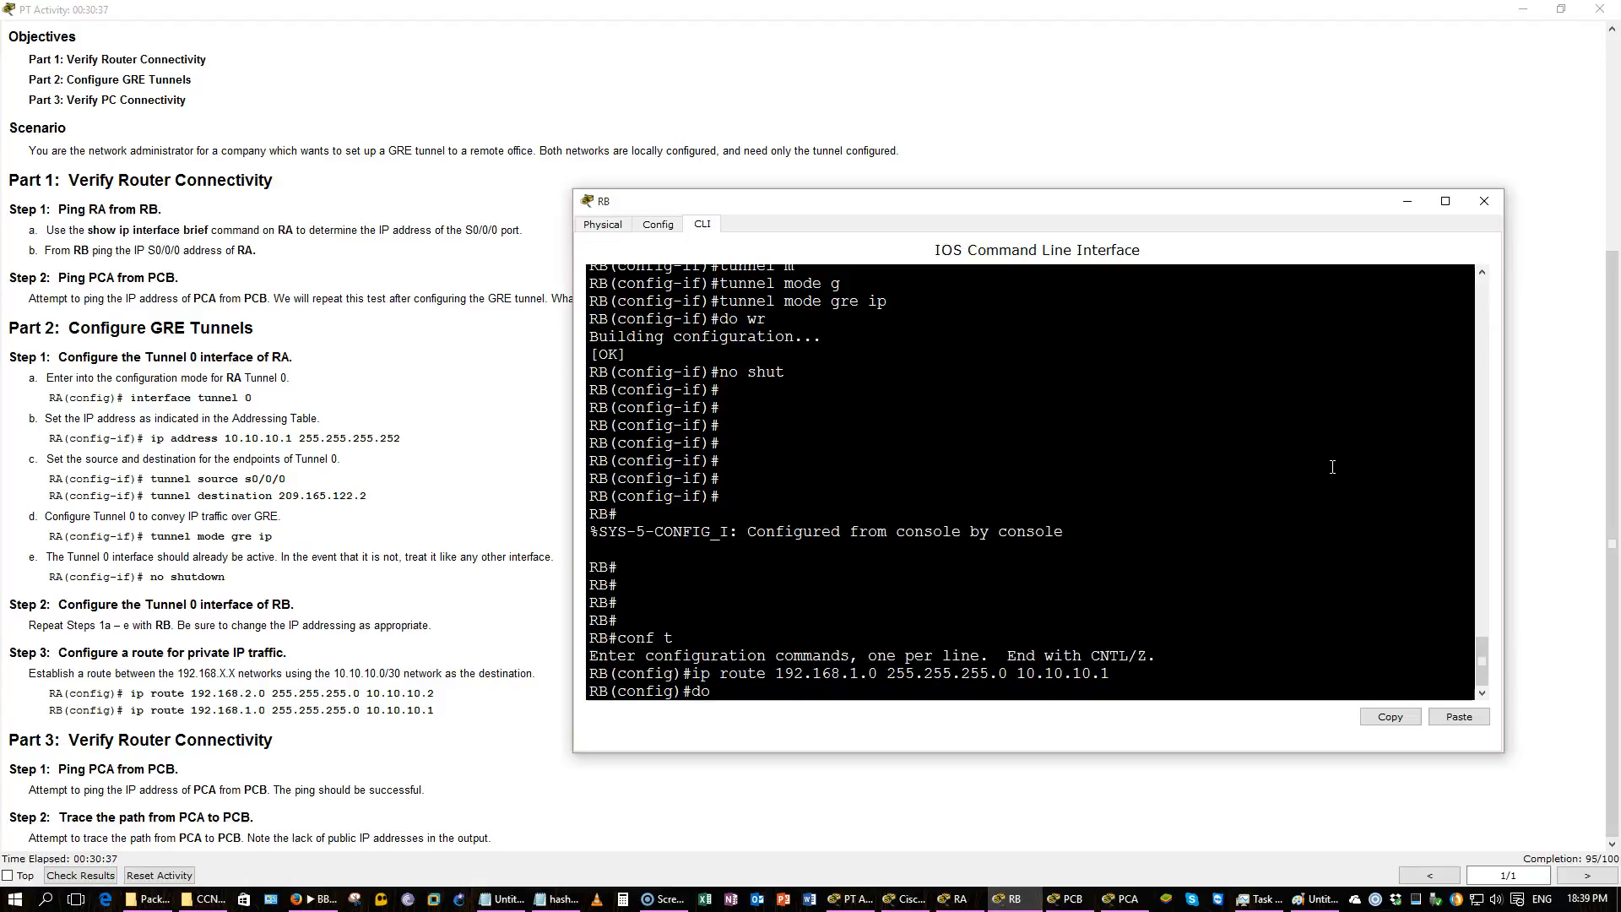
{"action": "type", "text": " show run"}
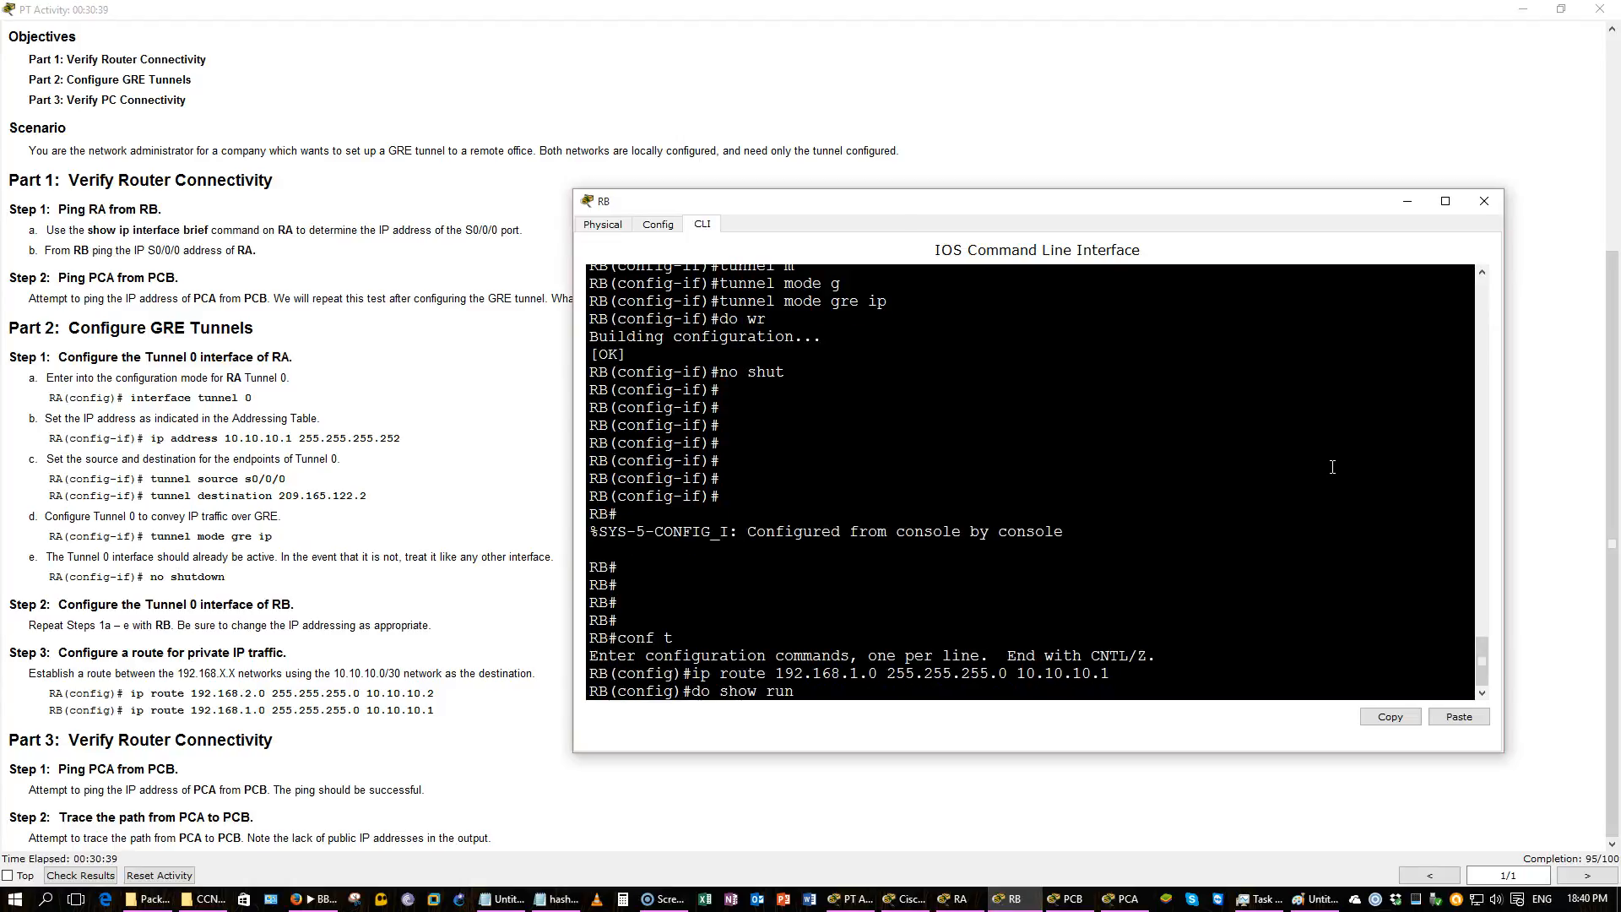
{"action": "key", "text": "Return"}
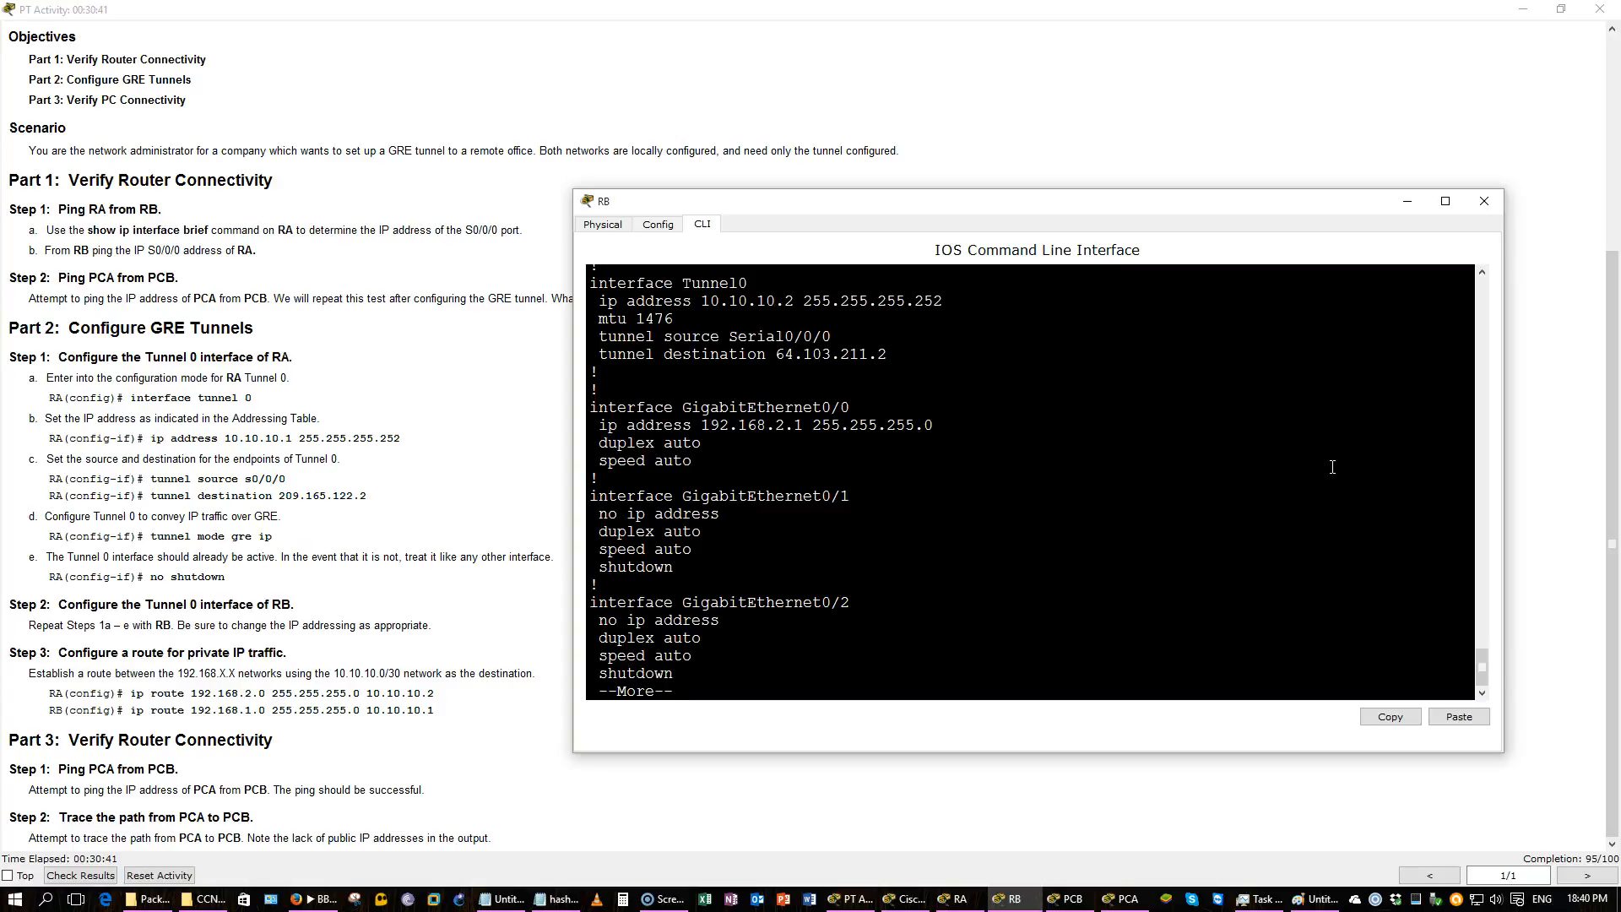
{"action": "key", "text": "space"}
{"action": "left_click", "coordinate": [1365, 463]}
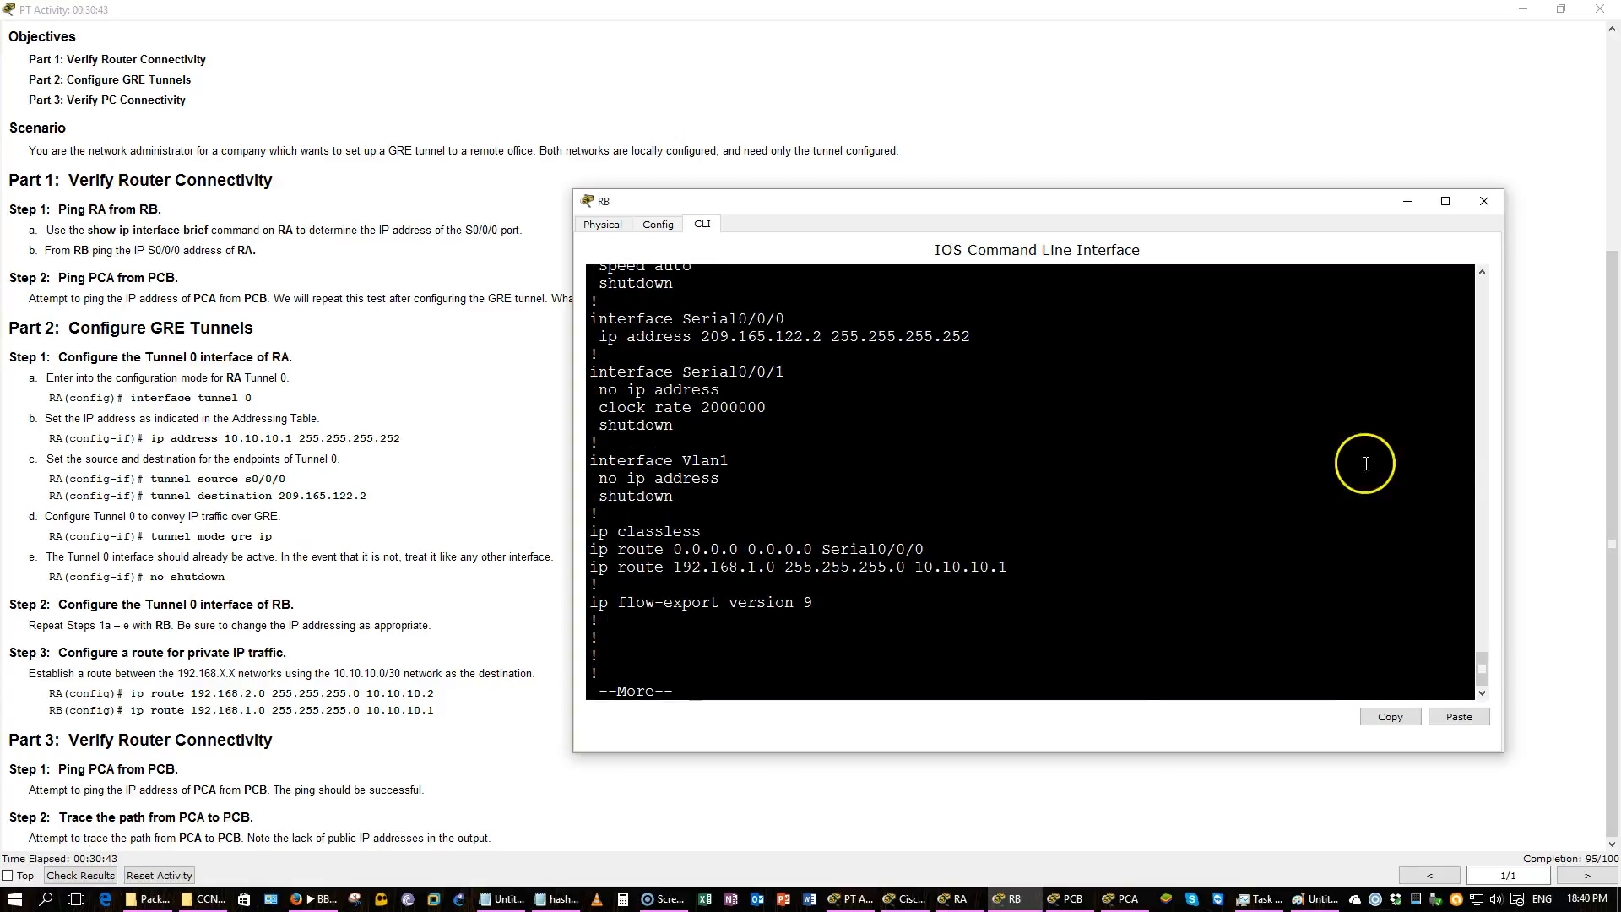
Break out of the configuration listing and save RB's configuration with do wr.
{"action": "left_click_drag", "start_coordinate": [1118, 553], "coordinate": [790, 557]}
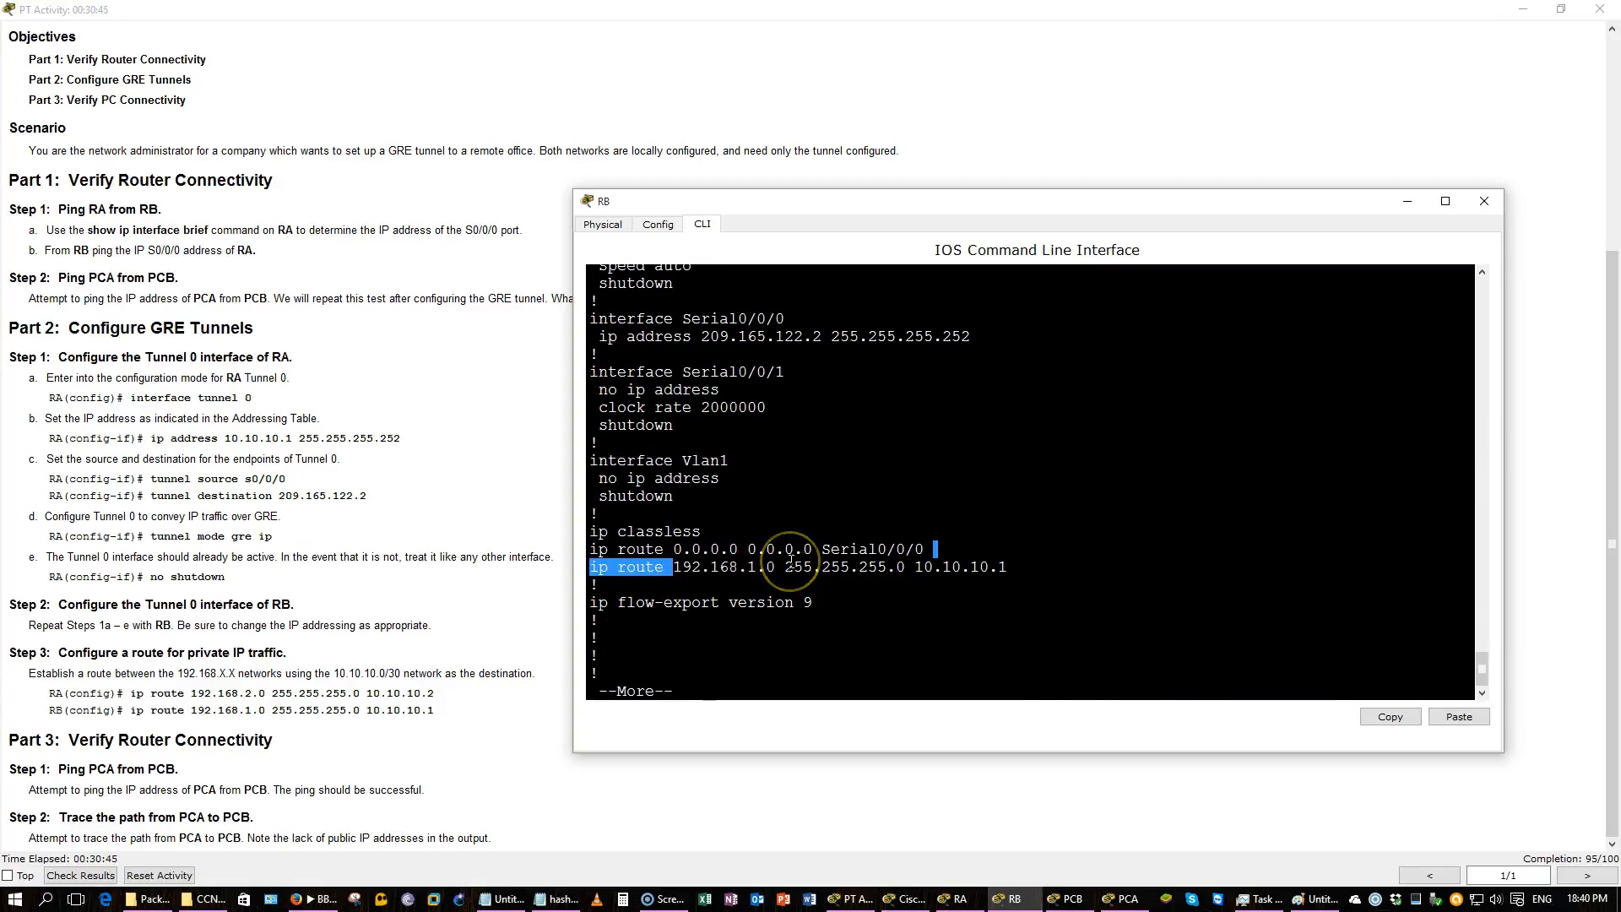
{"action": "key", "text": "ctrl+c"}
{"action": "type", "text": "do wr"}
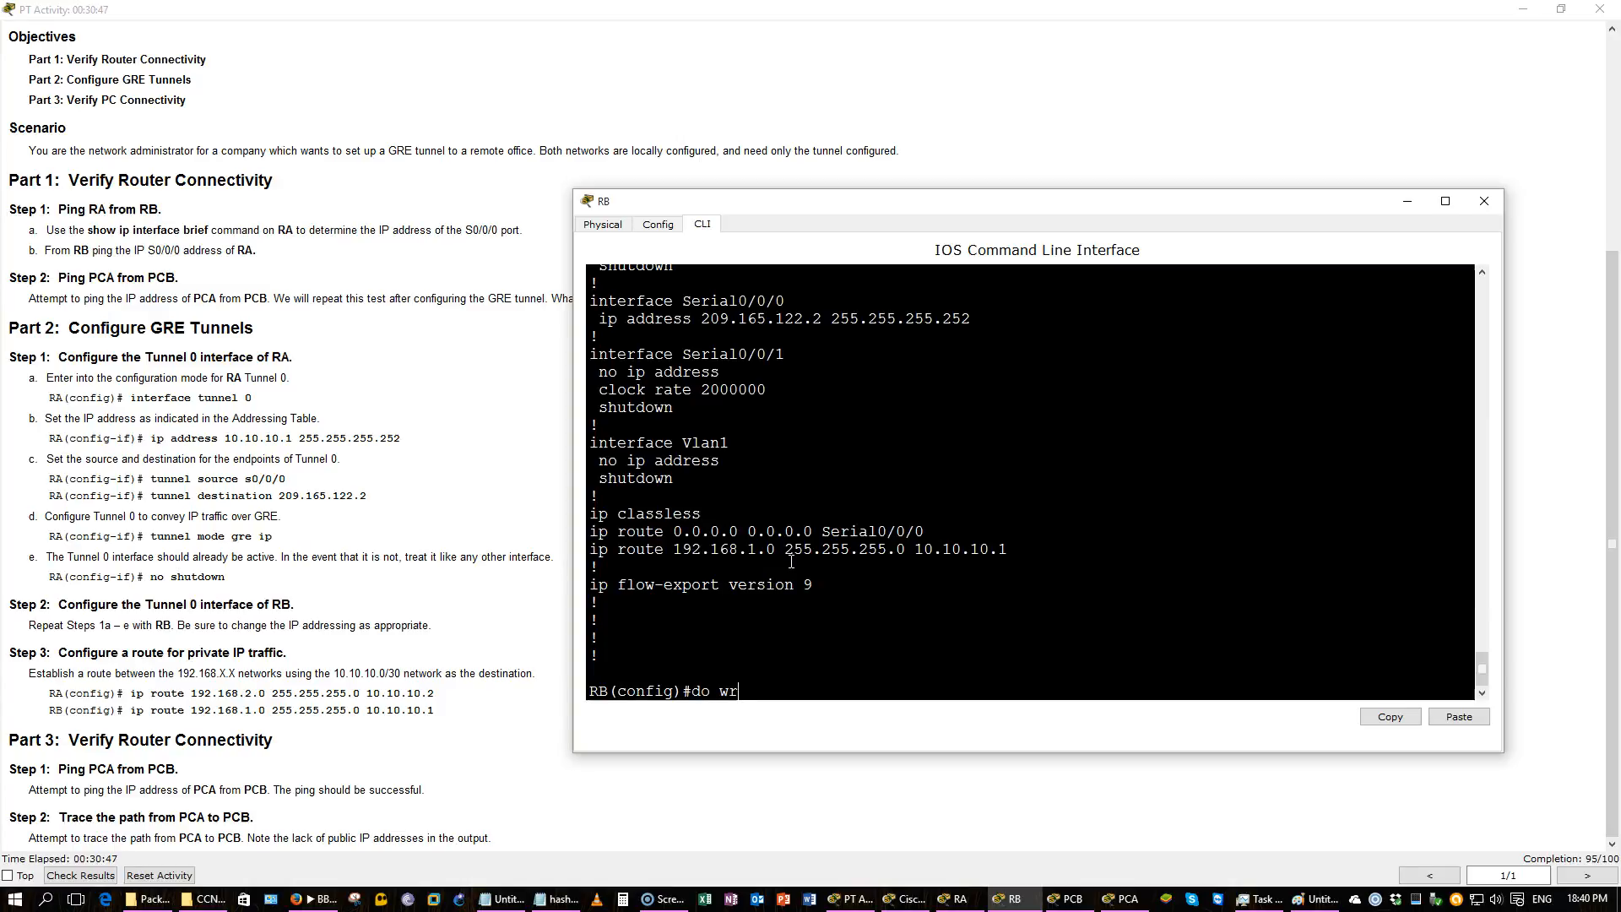
{"action": "key", "text": "Return"}
Display RB's routing table, highlight the static and default route entries, and minimize the RB window.
{"action": "type", "text": "do show ip route"}
{"action": "key", "text": "Return"}
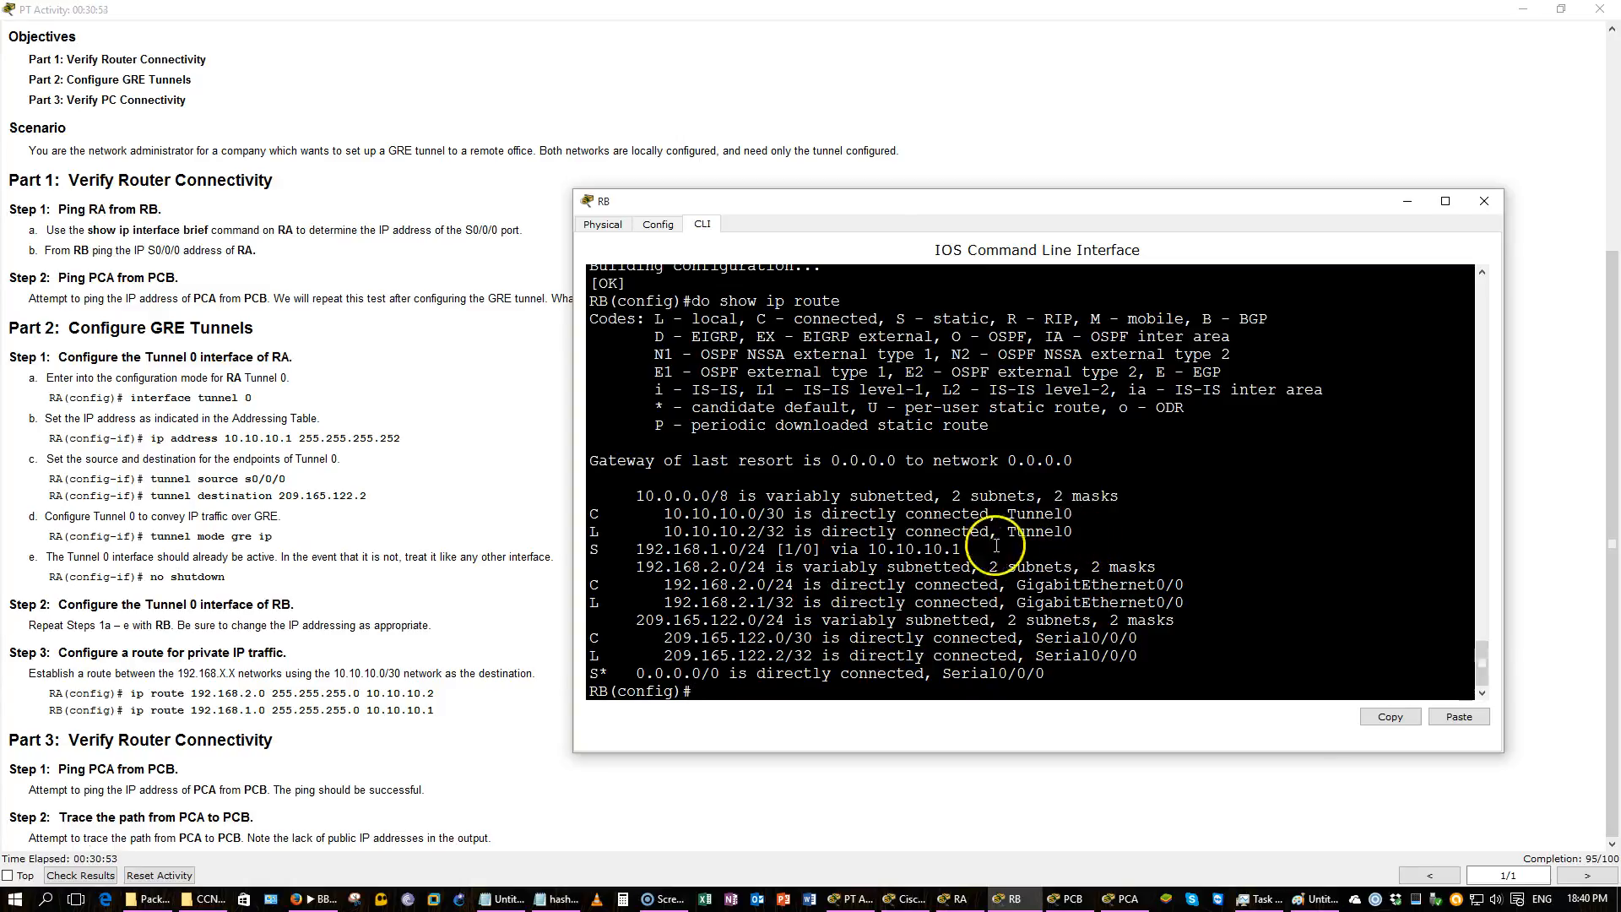
{"action": "left_click_drag", "start_coordinate": [629, 550], "coordinate": [1007, 558]}
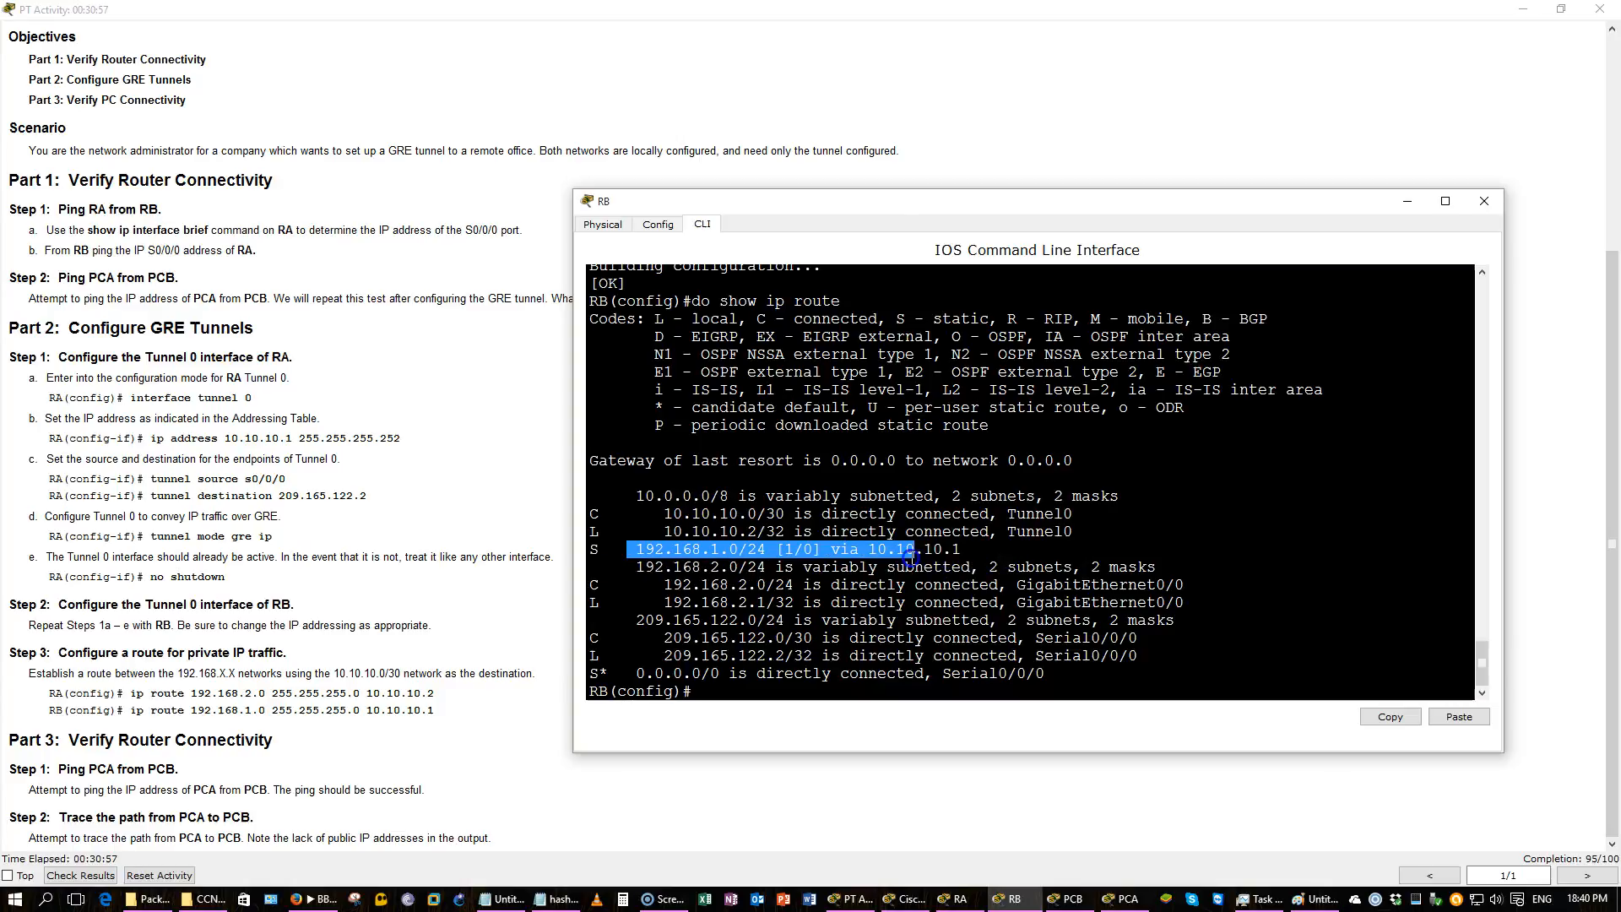
{"action": "left_click_drag", "start_coordinate": [1046, 674], "coordinate": [613, 676]}
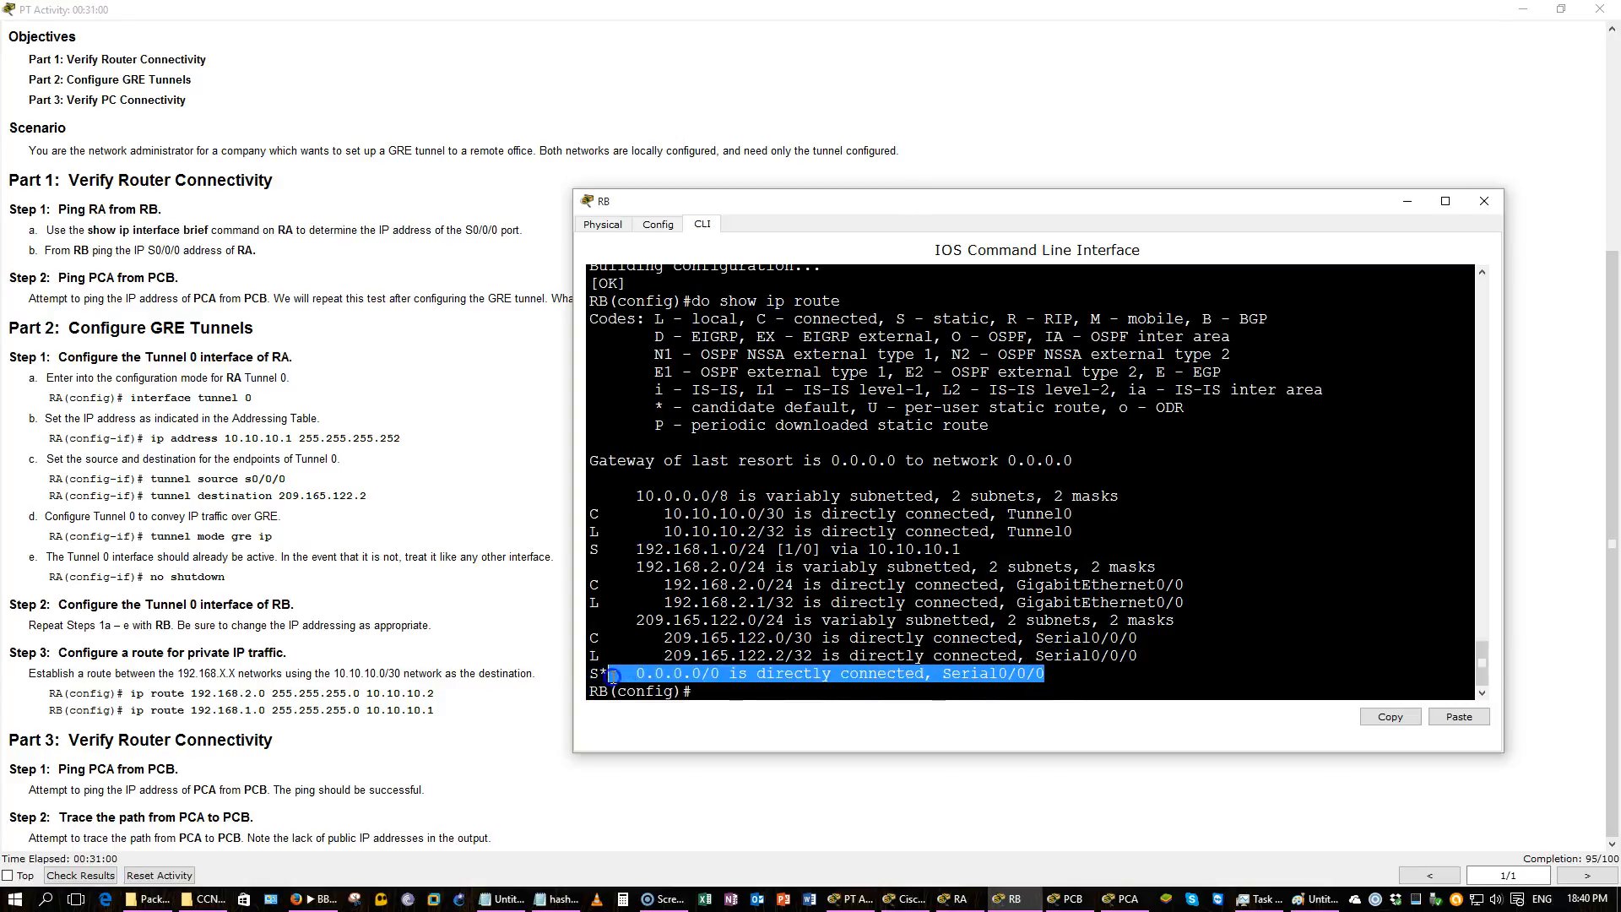
{"action": "left_click", "coordinate": [792, 601]}
{"action": "left_click", "coordinate": [1398, 206]}
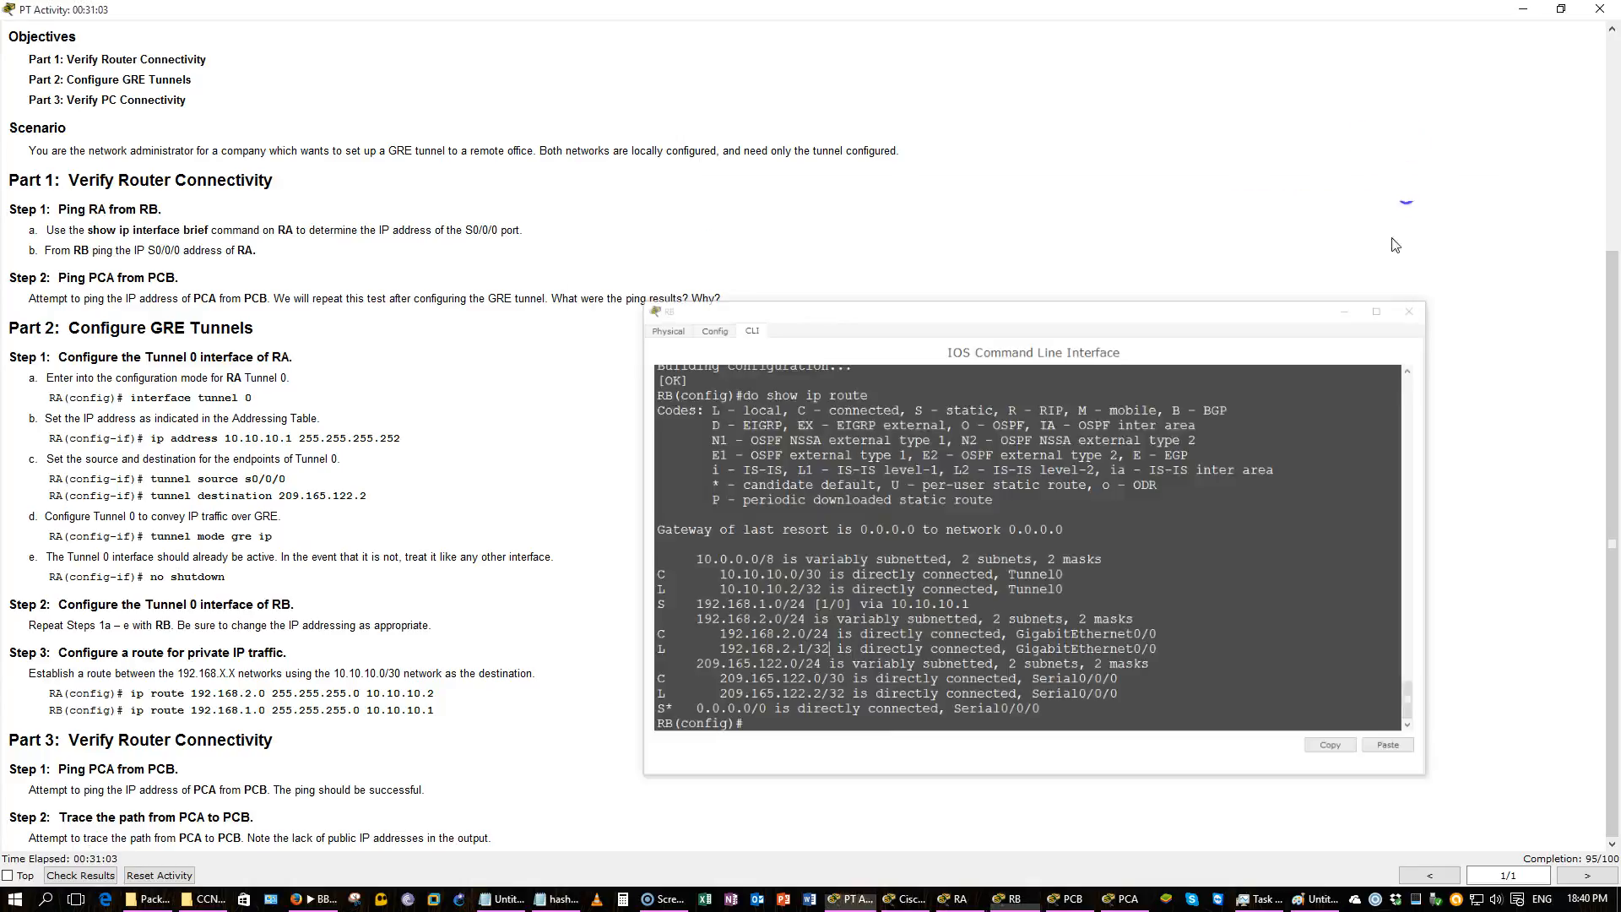
On RA, enter global configuration and add a static route to 192.168.2.0 255.255.255.0 via 10.10.10.2.
{"action": "left_click", "coordinate": [958, 899]}
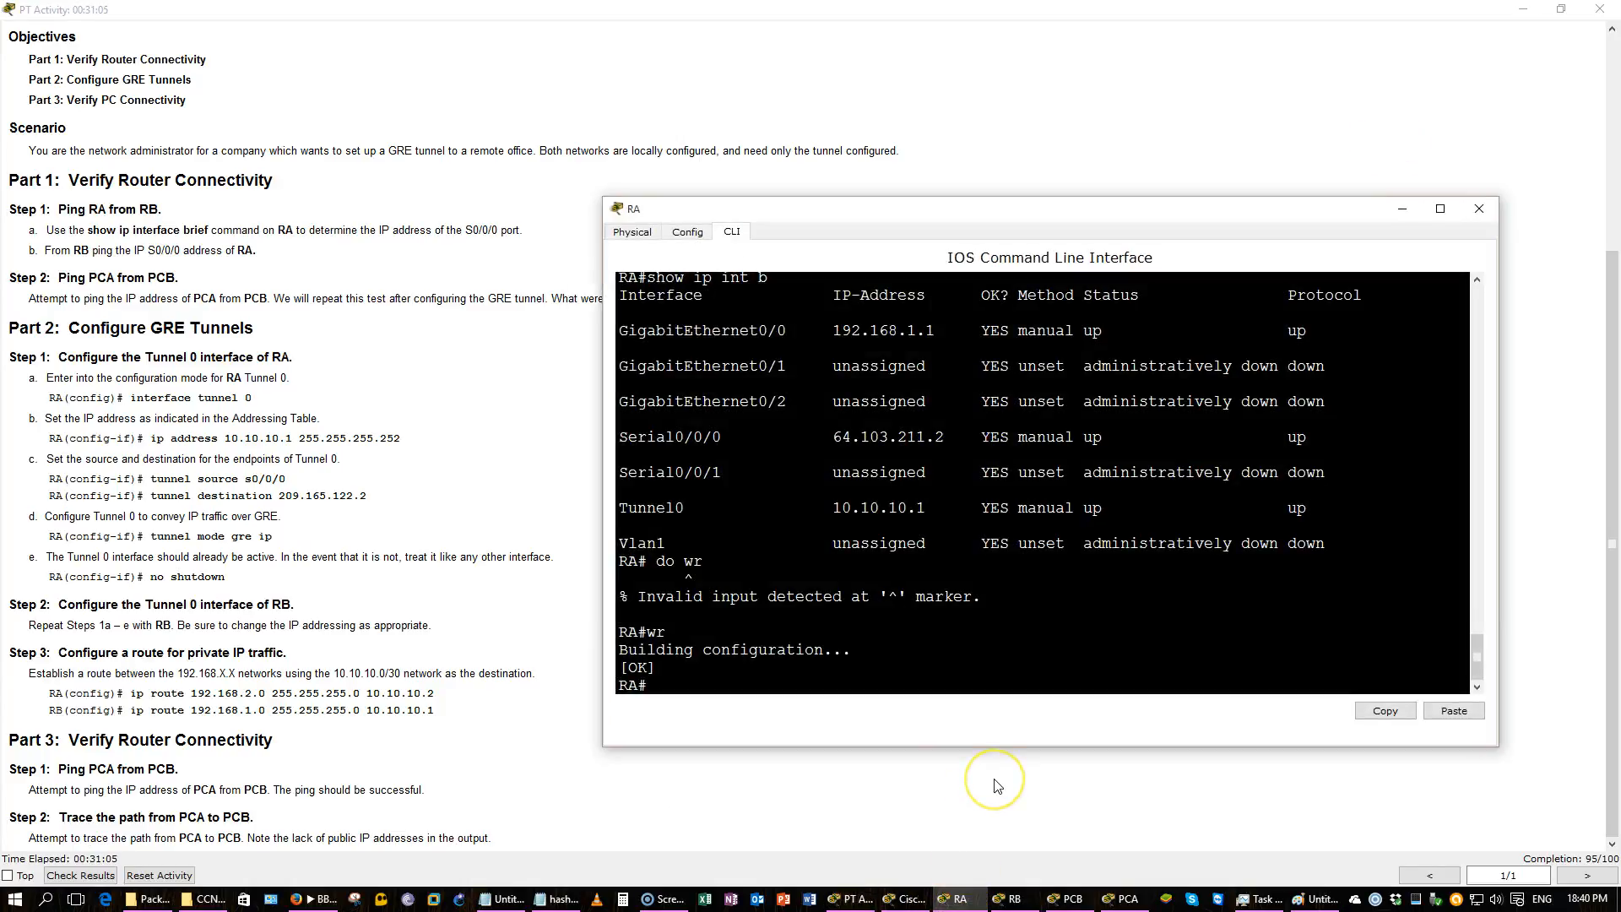
{"action": "left_click", "coordinate": [1104, 657]}
{"action": "type", "text": "conf t"}
{"action": "key", "text": "Return"}
{"action": "type", "text": "ip route 192.168.2.0"}
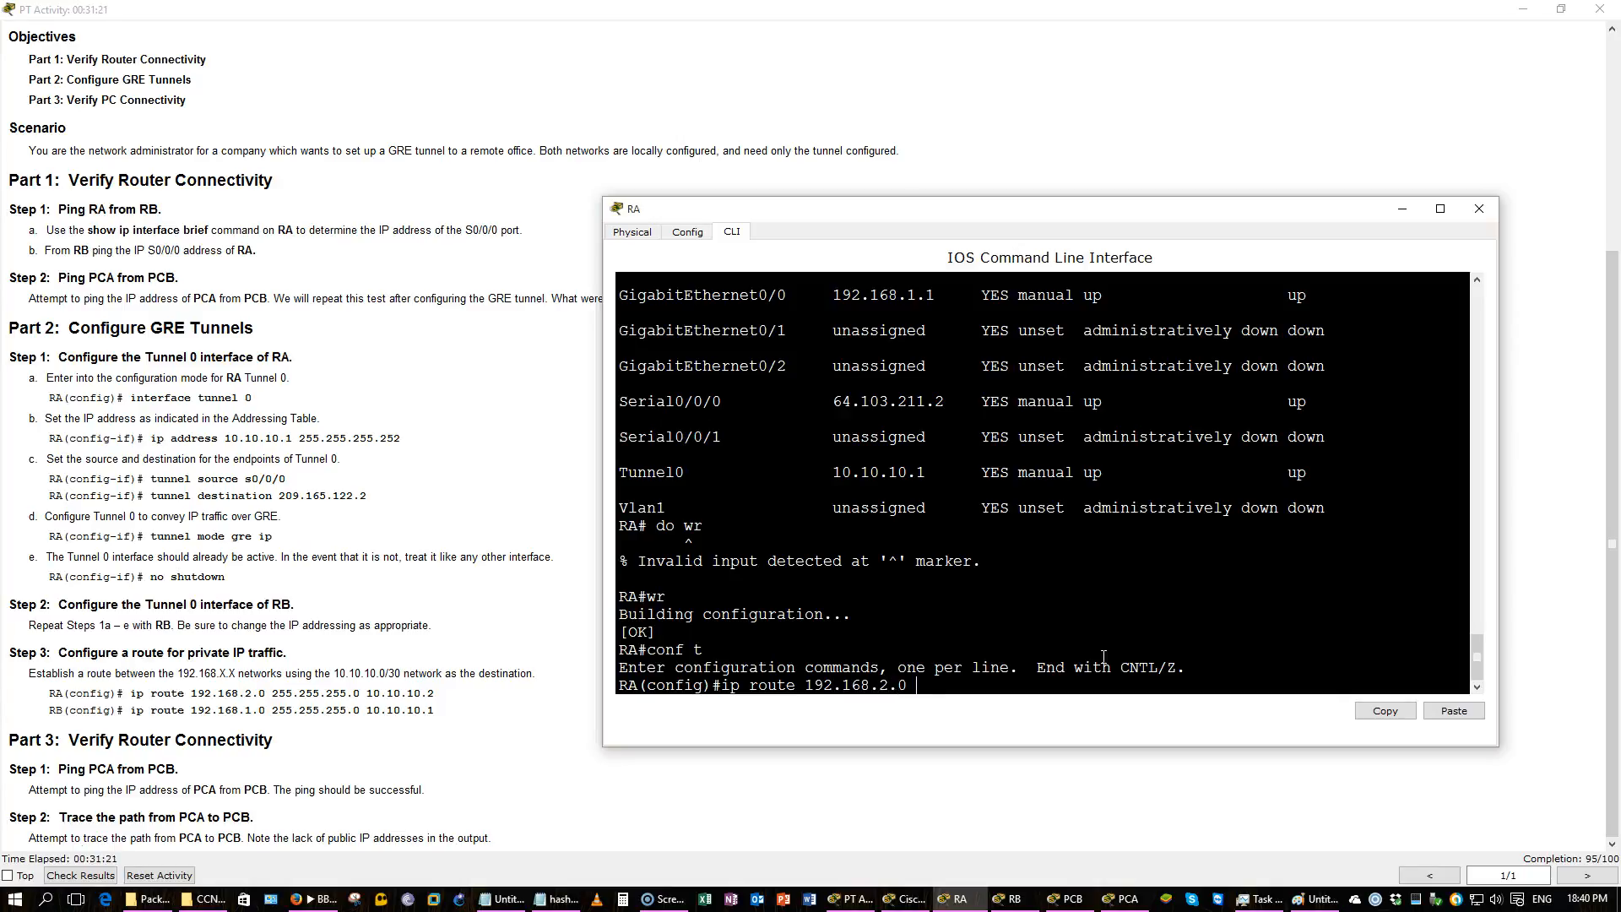
{"action": "type", "text": "255.255.255.0 10.10.10.2"}
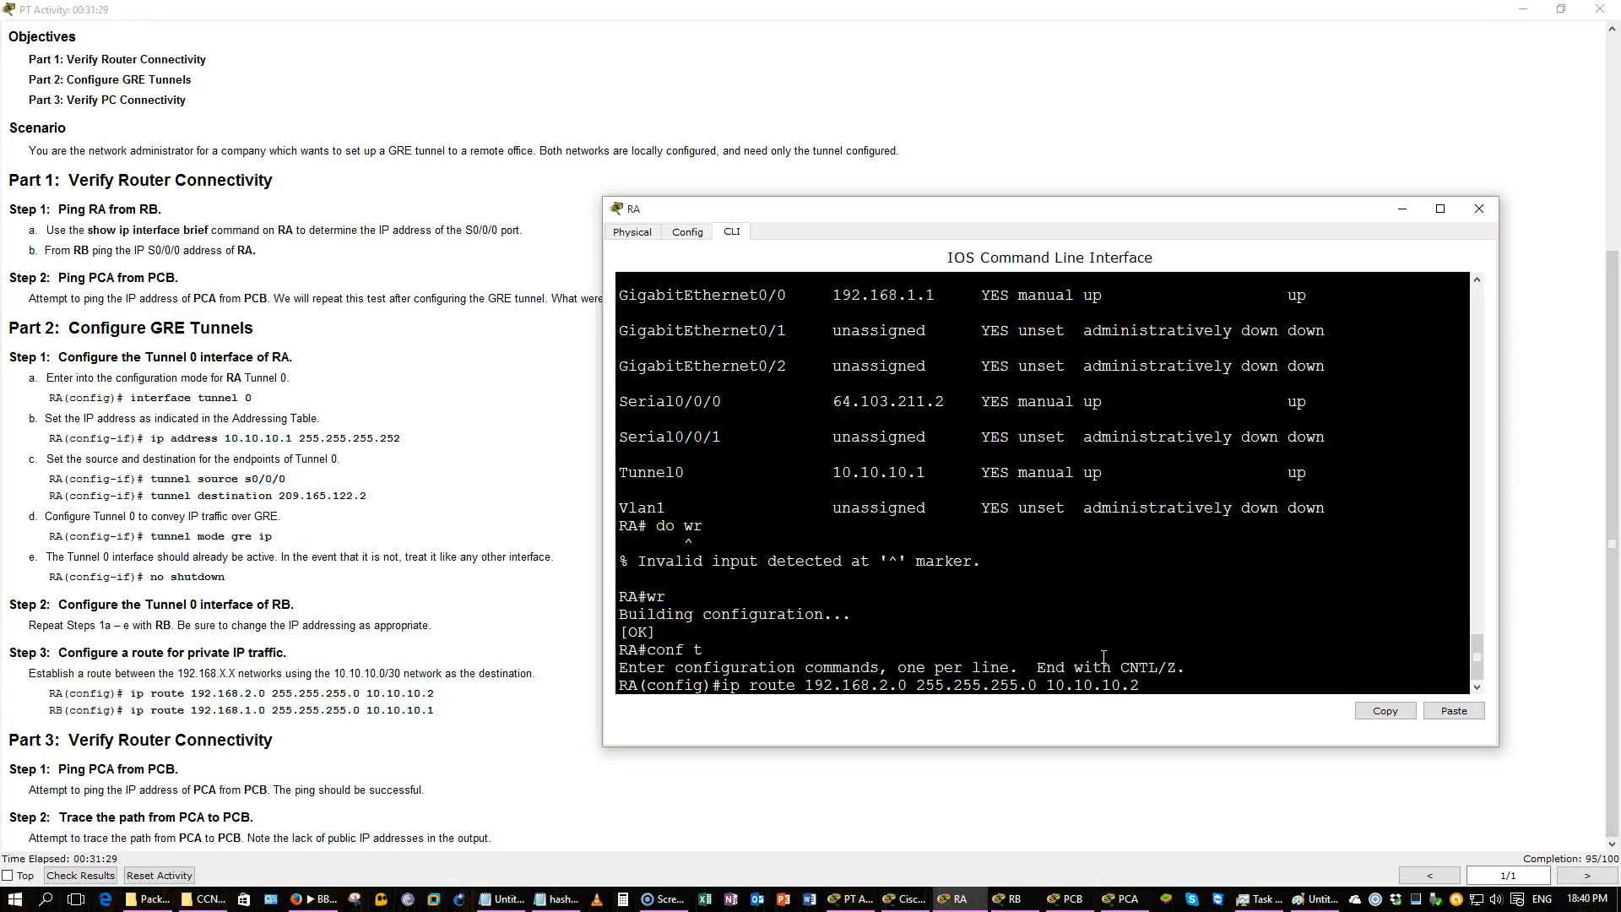
{"action": "key", "text": "Return"}
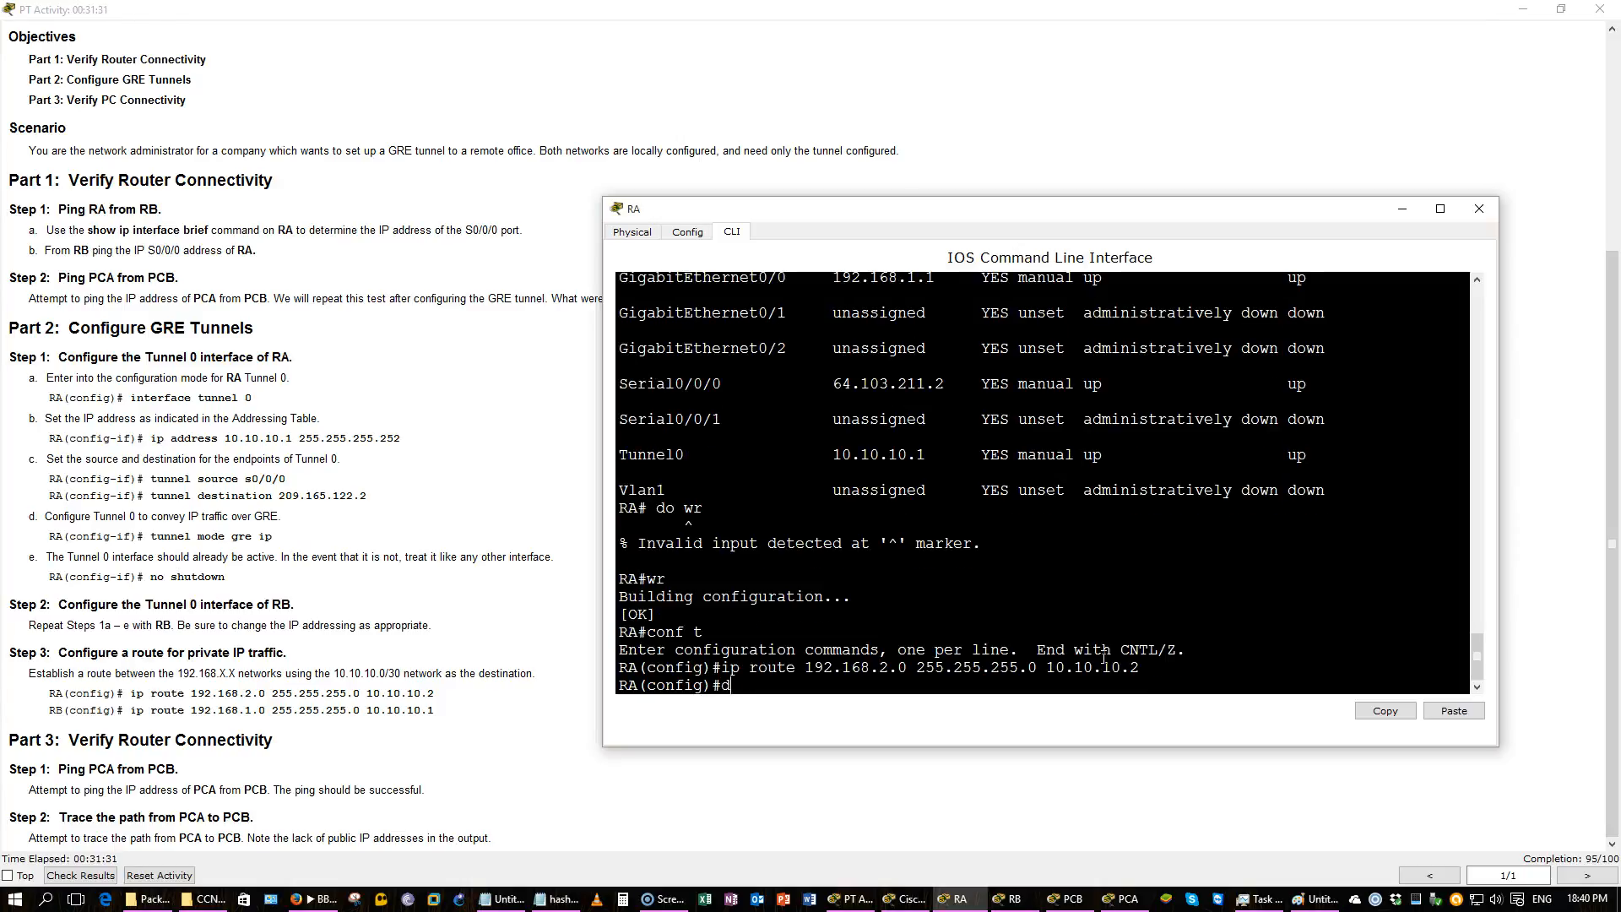
Save RA's configuration with do wr and display its routing table, highlighting the new static route.
{"action": "type", "text": "do wr"}
{"action": "key", "text": "Return"}
{"action": "type", "text": "do show ip route"}
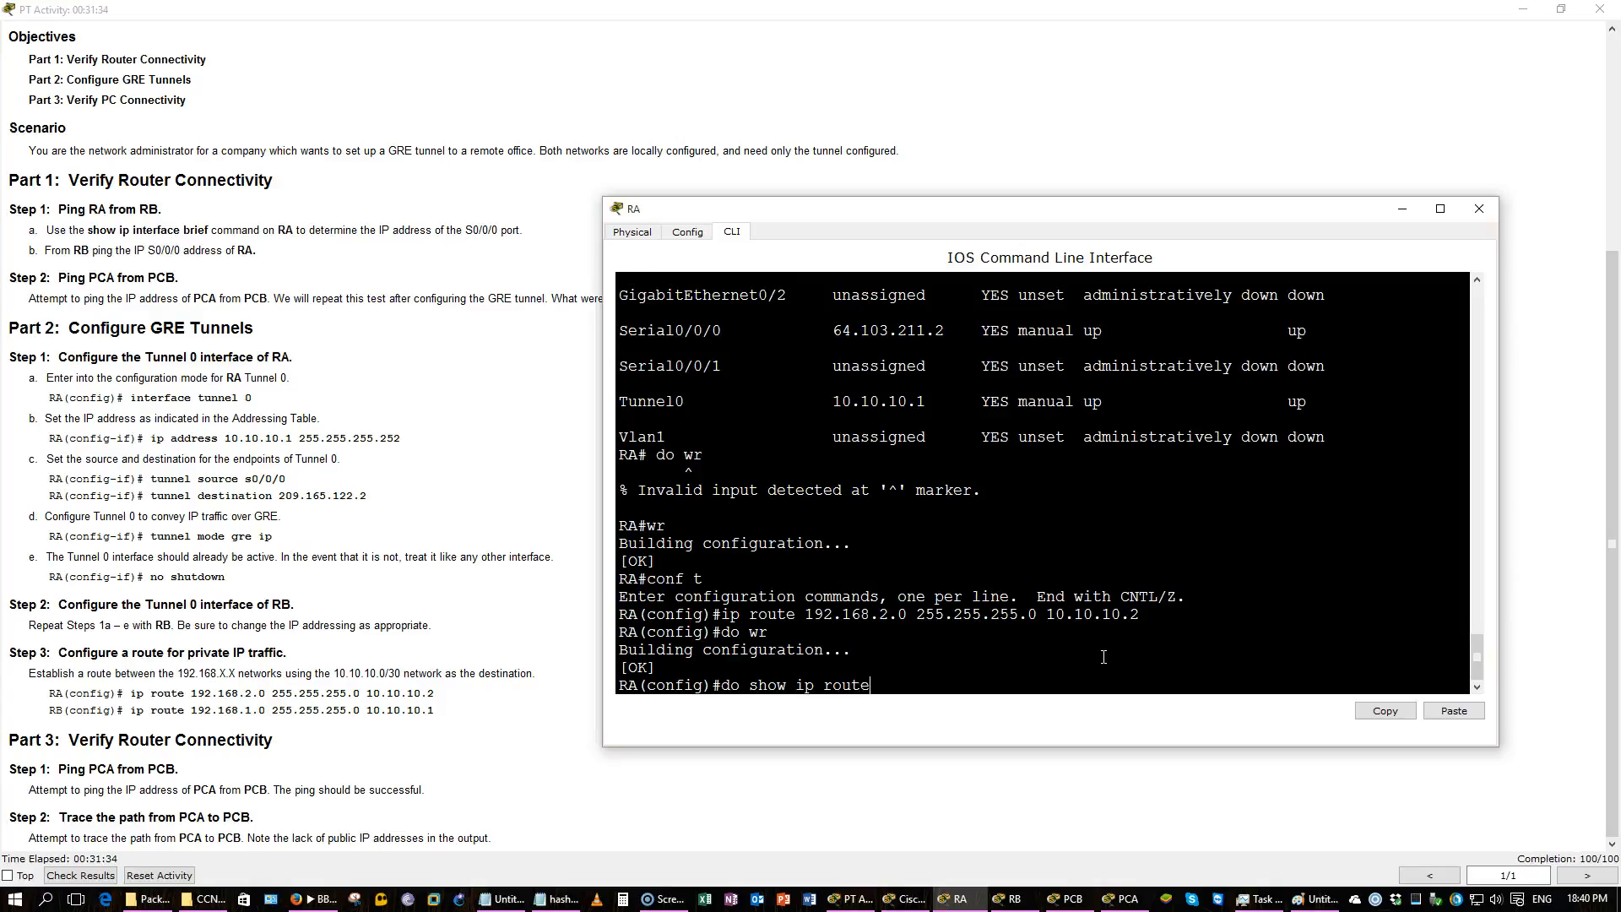
{"action": "key", "text": "Return"}
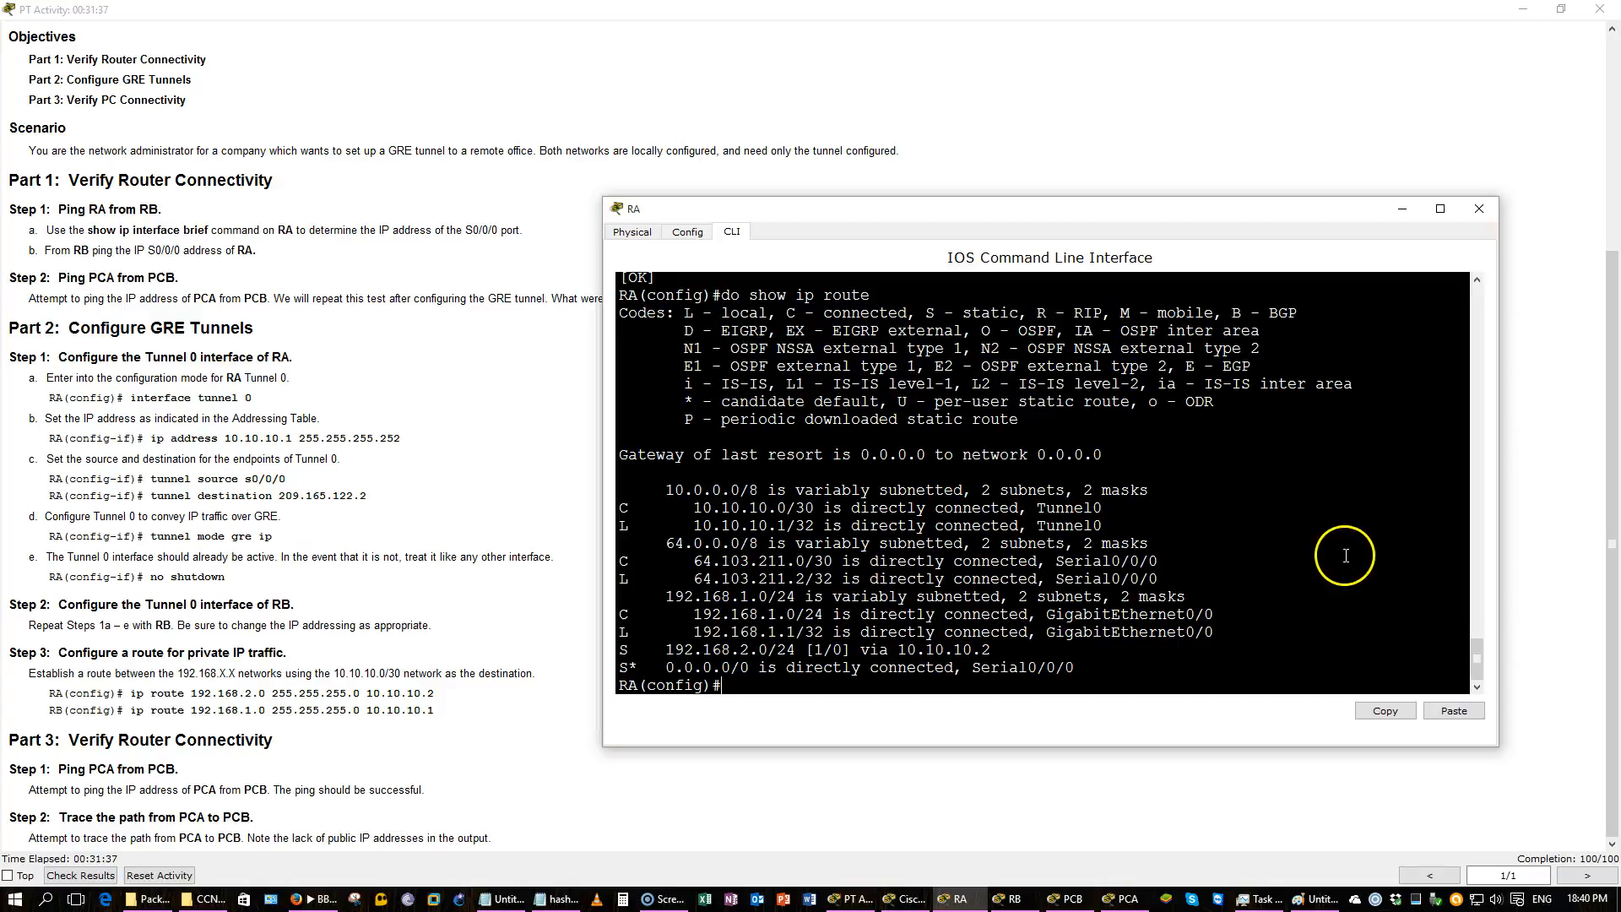
{"action": "left_click_drag", "start_coordinate": [1056, 659], "coordinate": [671, 652]}
{"action": "left_click", "coordinate": [1030, 580]}
{"action": "key", "text": "Return"}
{"action": "key", "text": "Return"}
{"action": "key", "text": "Return"}
{"action": "key", "text": "Return"}
{"action": "key", "text": "Return"}
{"action": "key", "text": "Return"}
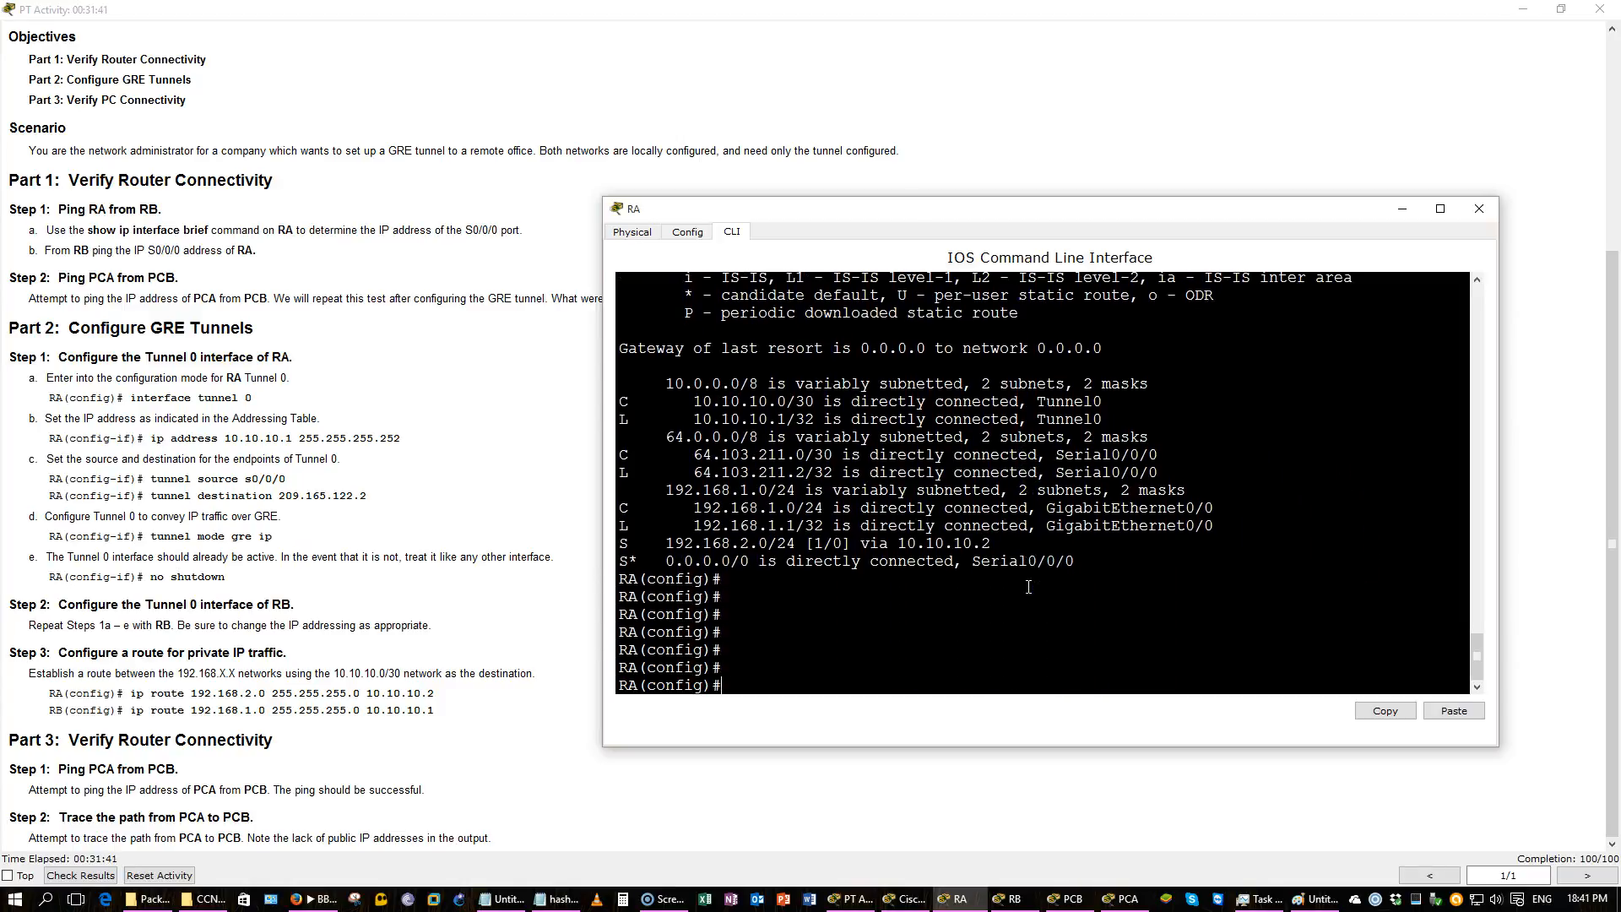
Display RA's running configuration and scroll up to highlight the Tunnel0 interface settings.
{"action": "type", "text": "do show run"}
{"action": "key", "text": "Return"}
{"action": "key", "text": "space"}
{"action": "left_click_drag", "start_coordinate": [1040, 561], "coordinate": [641, 543]}
{"action": "scroll", "coordinate": [642, 543], "scroll_direction": "up", "scroll_amount": 8}
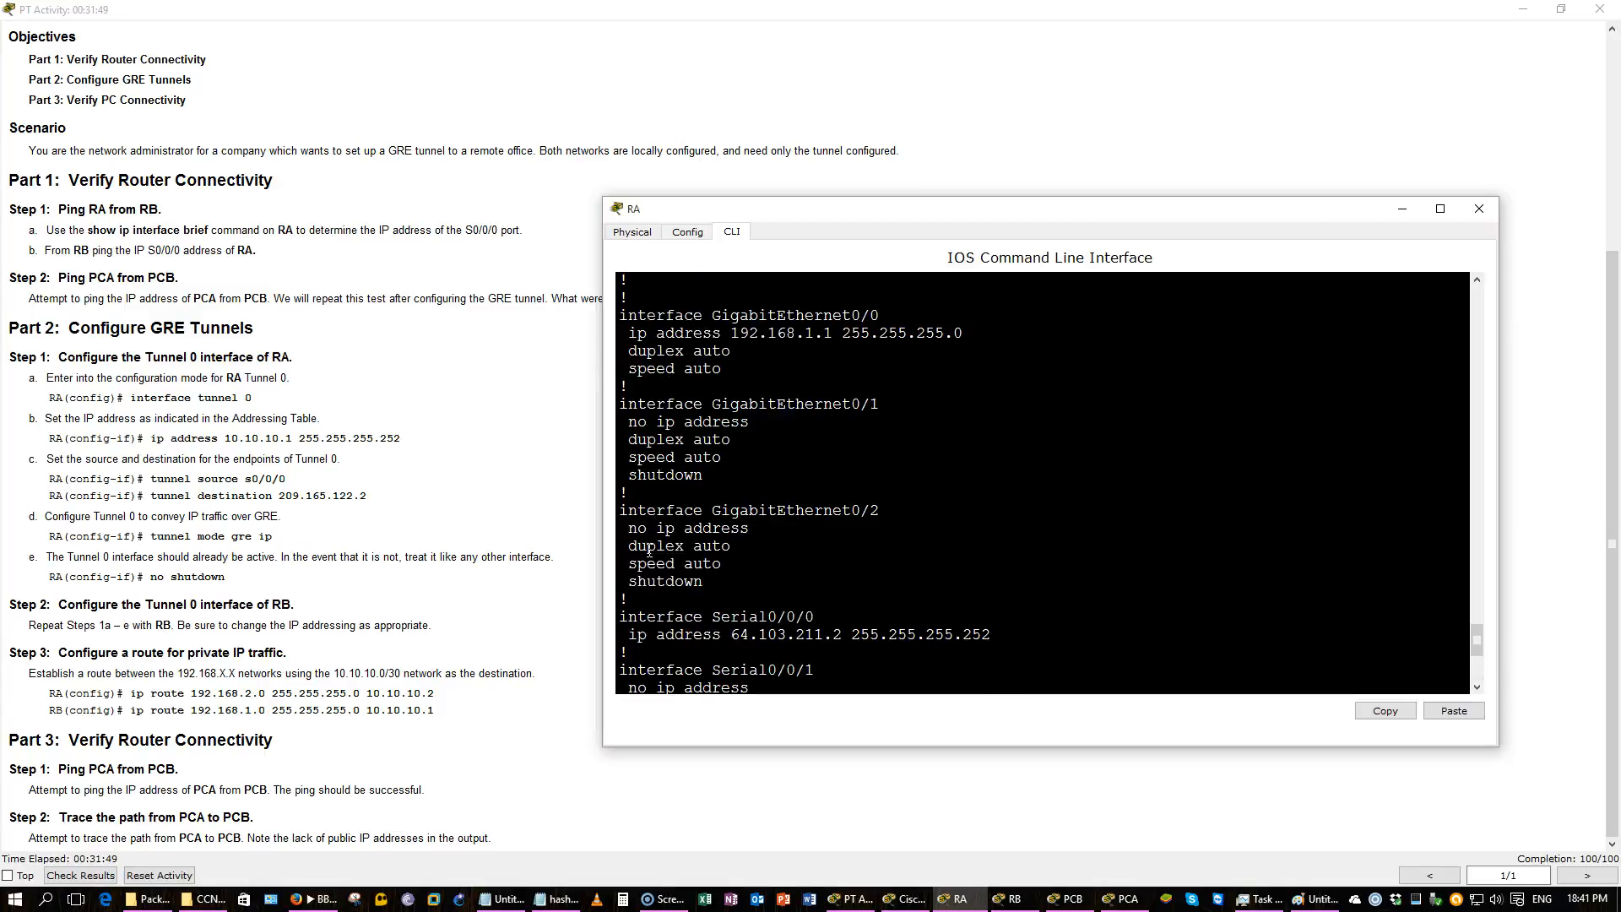
{"action": "scroll", "coordinate": [649, 548], "scroll_direction": "up", "scroll_amount": 2}
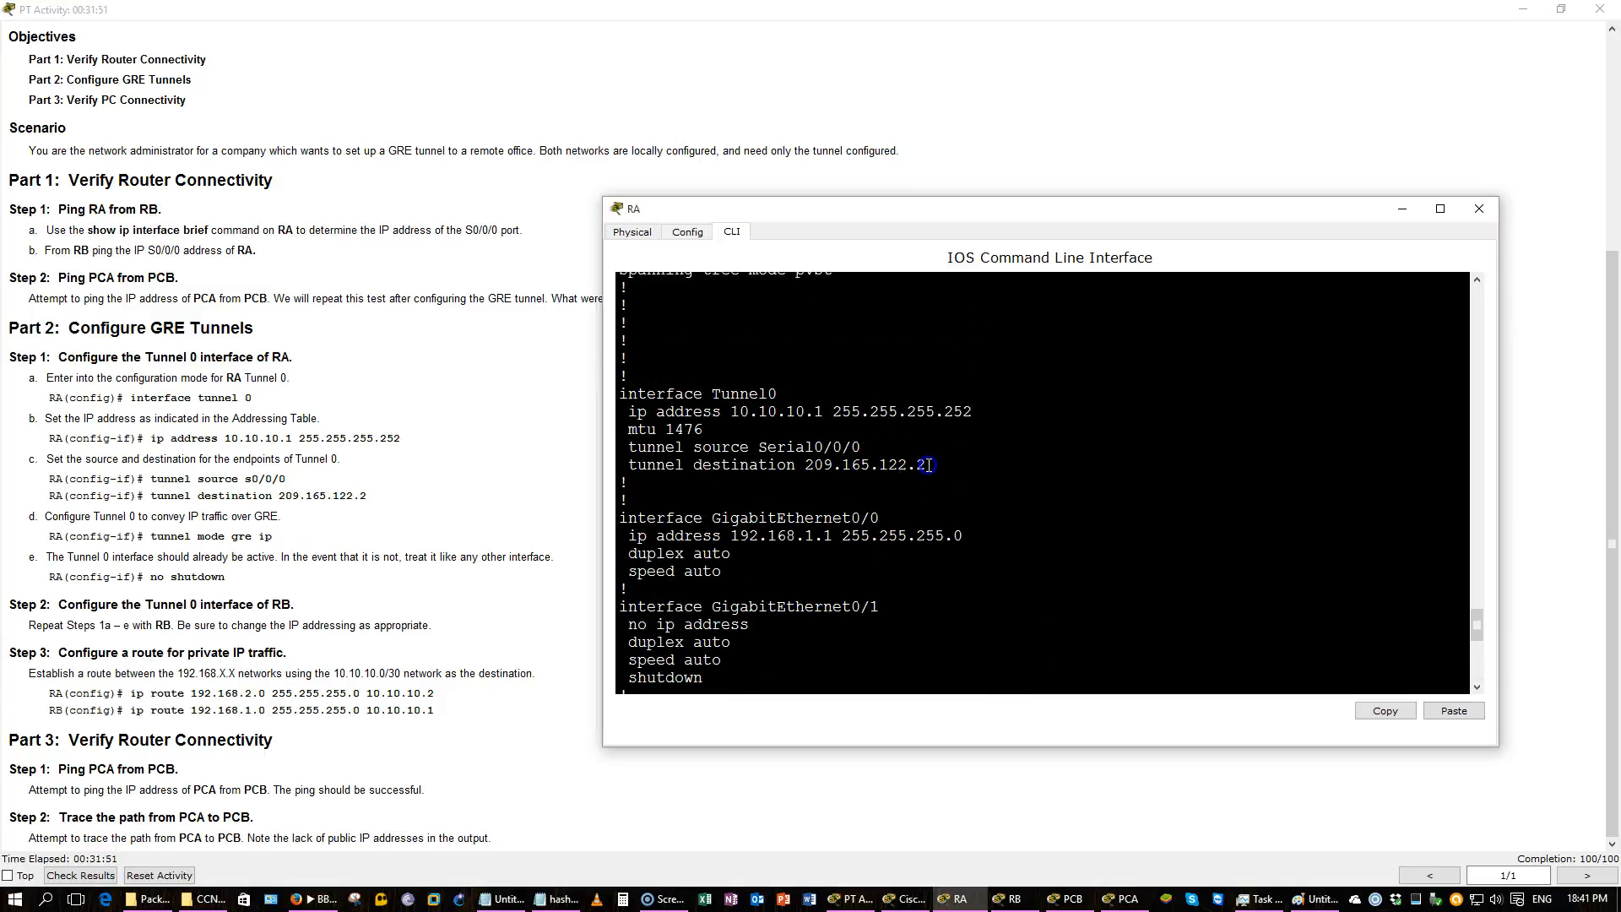
{"action": "left_click_drag", "start_coordinate": [927, 464], "coordinate": [657, 427]}
Show the IP interface details of Tunnel 0 on RA and page to the end of the output.
{"action": "left_click", "coordinate": [1093, 457]}
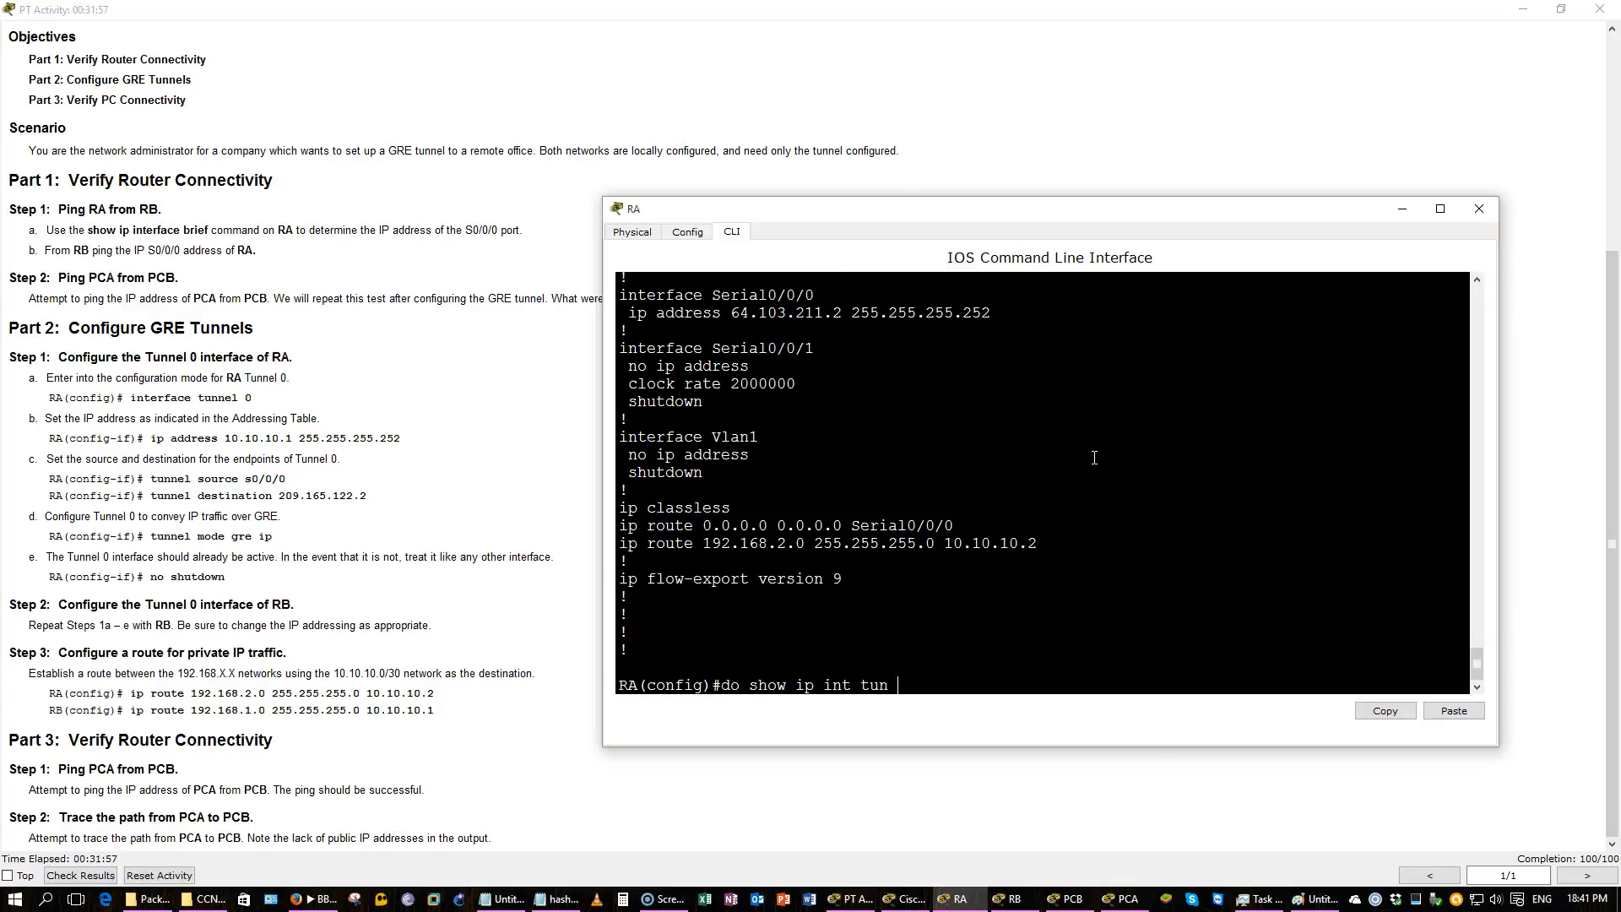
{"action": "key", "text": "Return"}
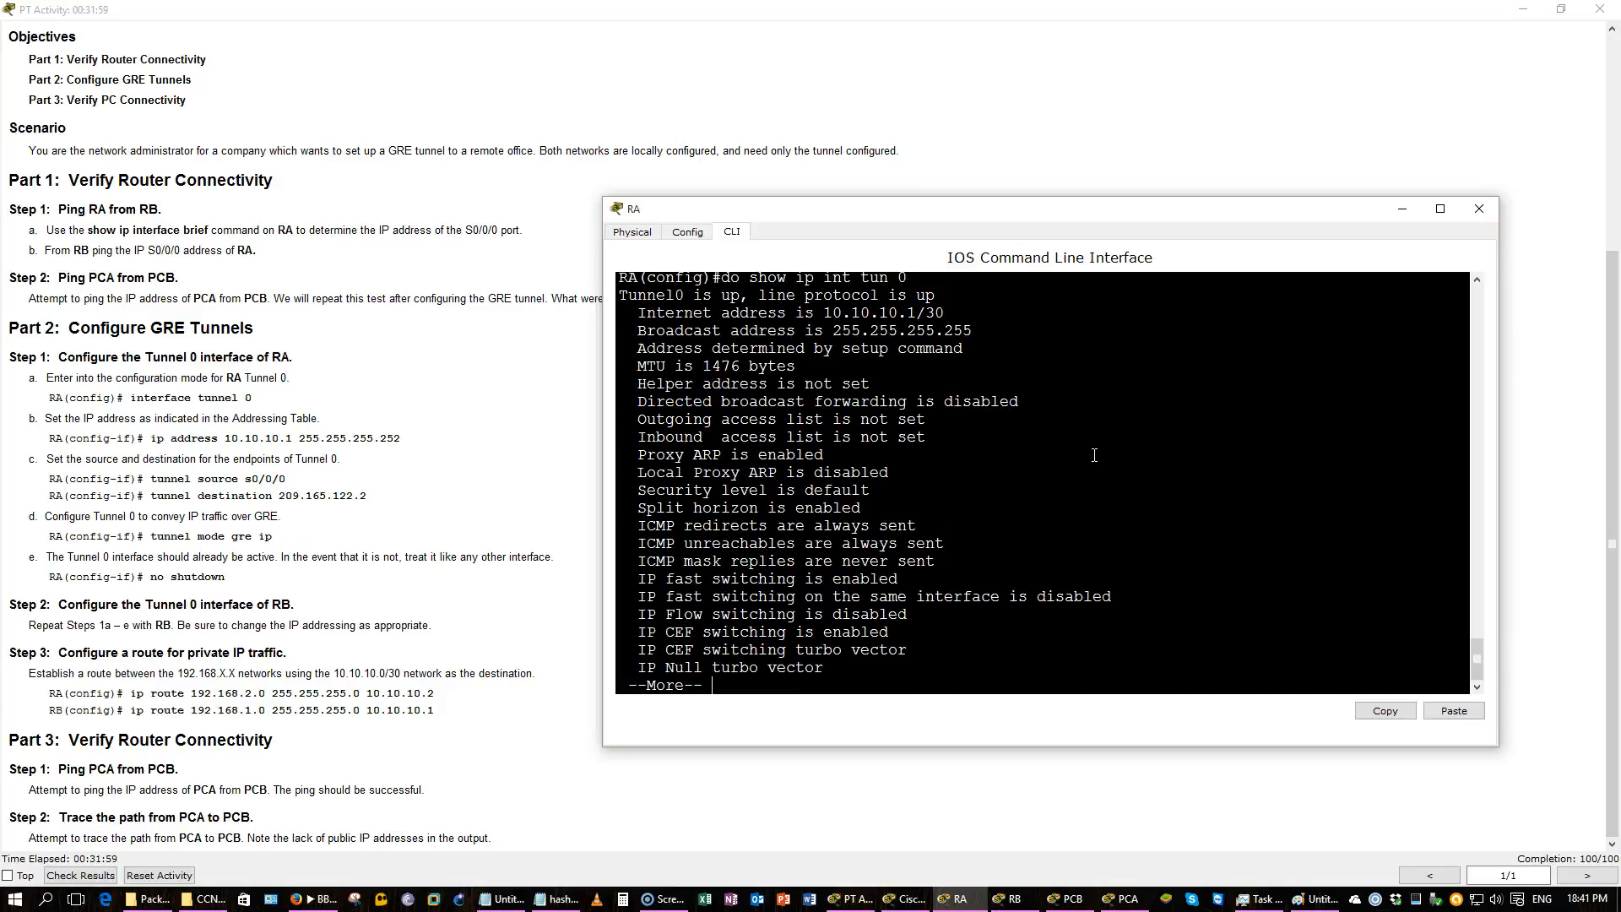
{"action": "left_click_drag", "start_coordinate": [798, 367], "coordinate": [634, 367]}
{"action": "left_click", "coordinate": [1021, 471]}
{"action": "key", "text": "space"}
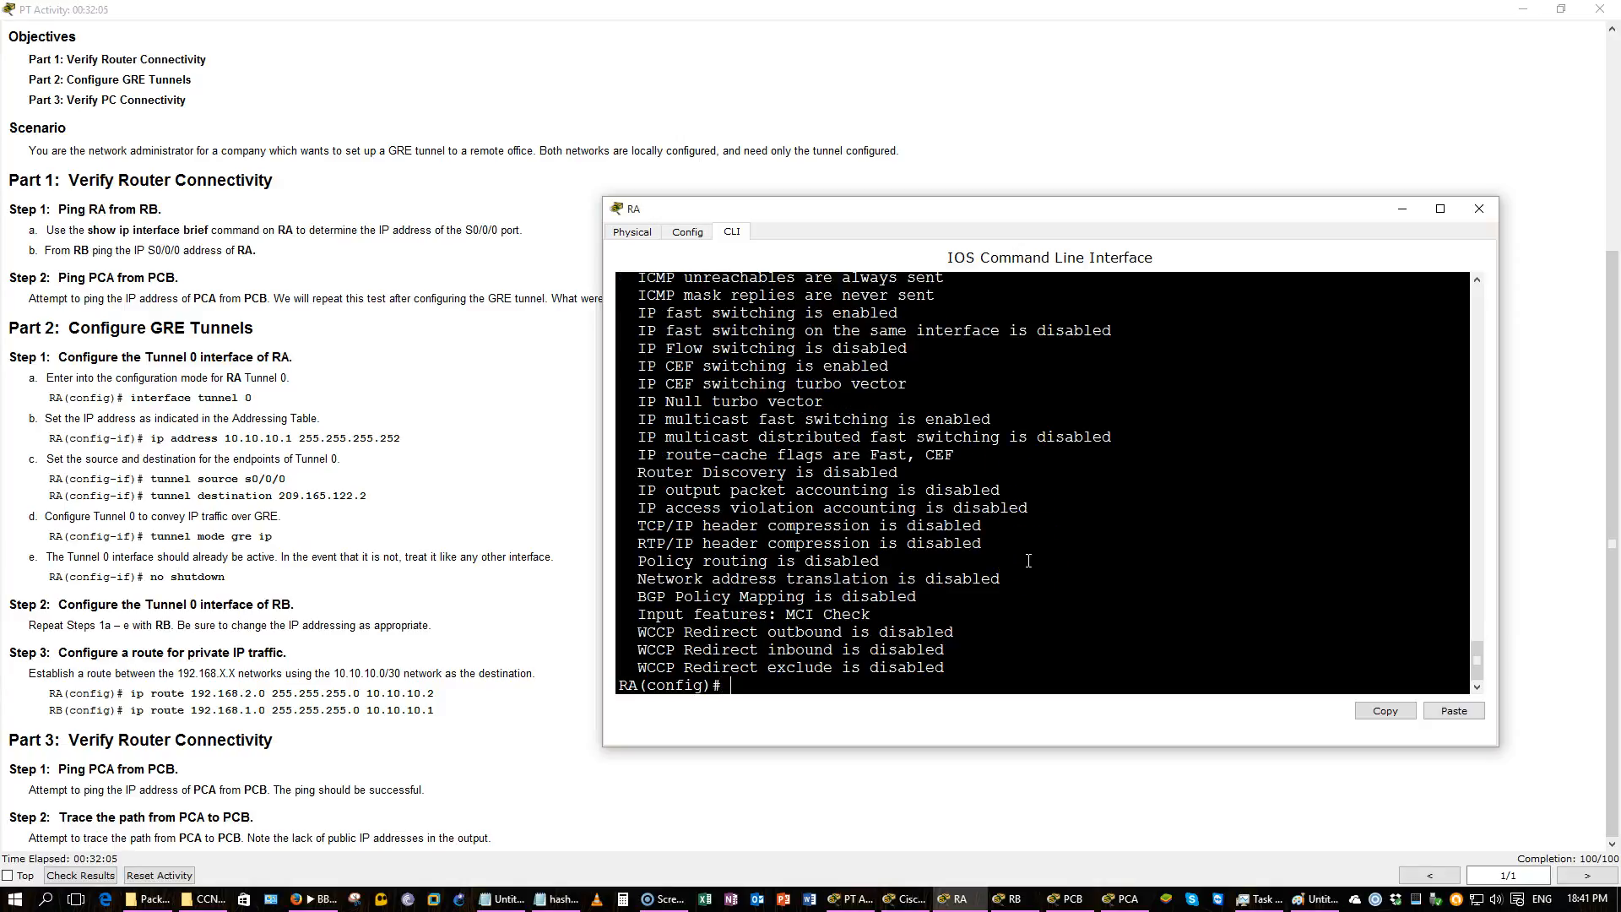
Scroll through the Tunnel 0 interface output, then minimize the RA window.
{"action": "scroll", "coordinate": [1029, 559], "scroll_direction": "up", "scroll_amount": 1}
{"action": "scroll", "coordinate": [1028, 559], "scroll_direction": "up", "scroll_amount": 5}
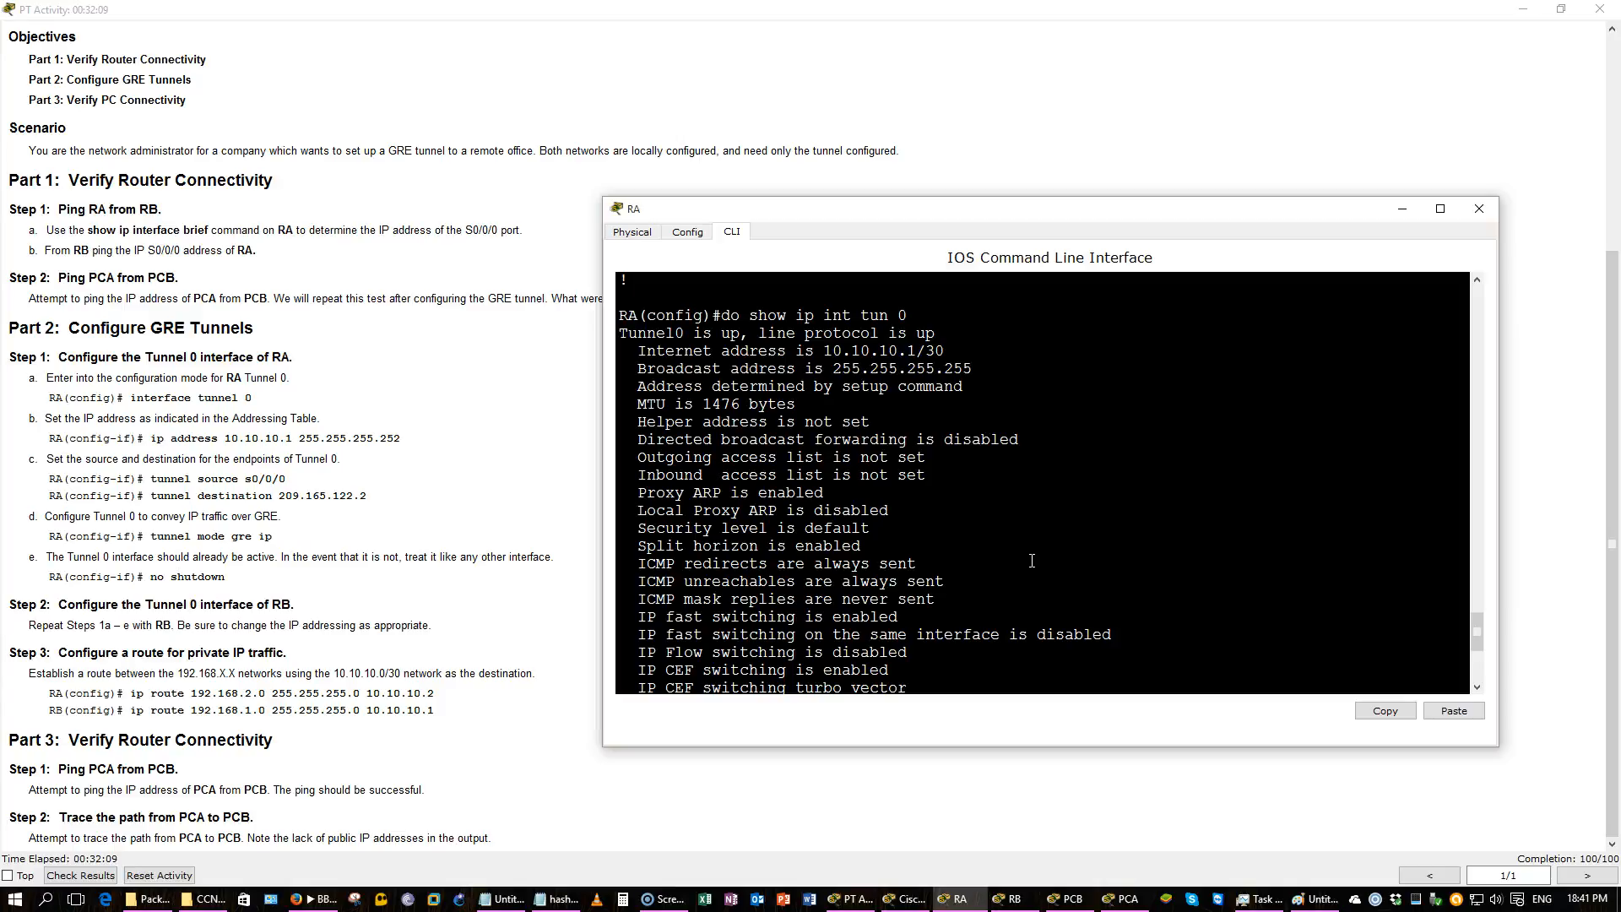
{"action": "scroll", "coordinate": [1037, 561], "scroll_direction": "down", "scroll_amount": 5}
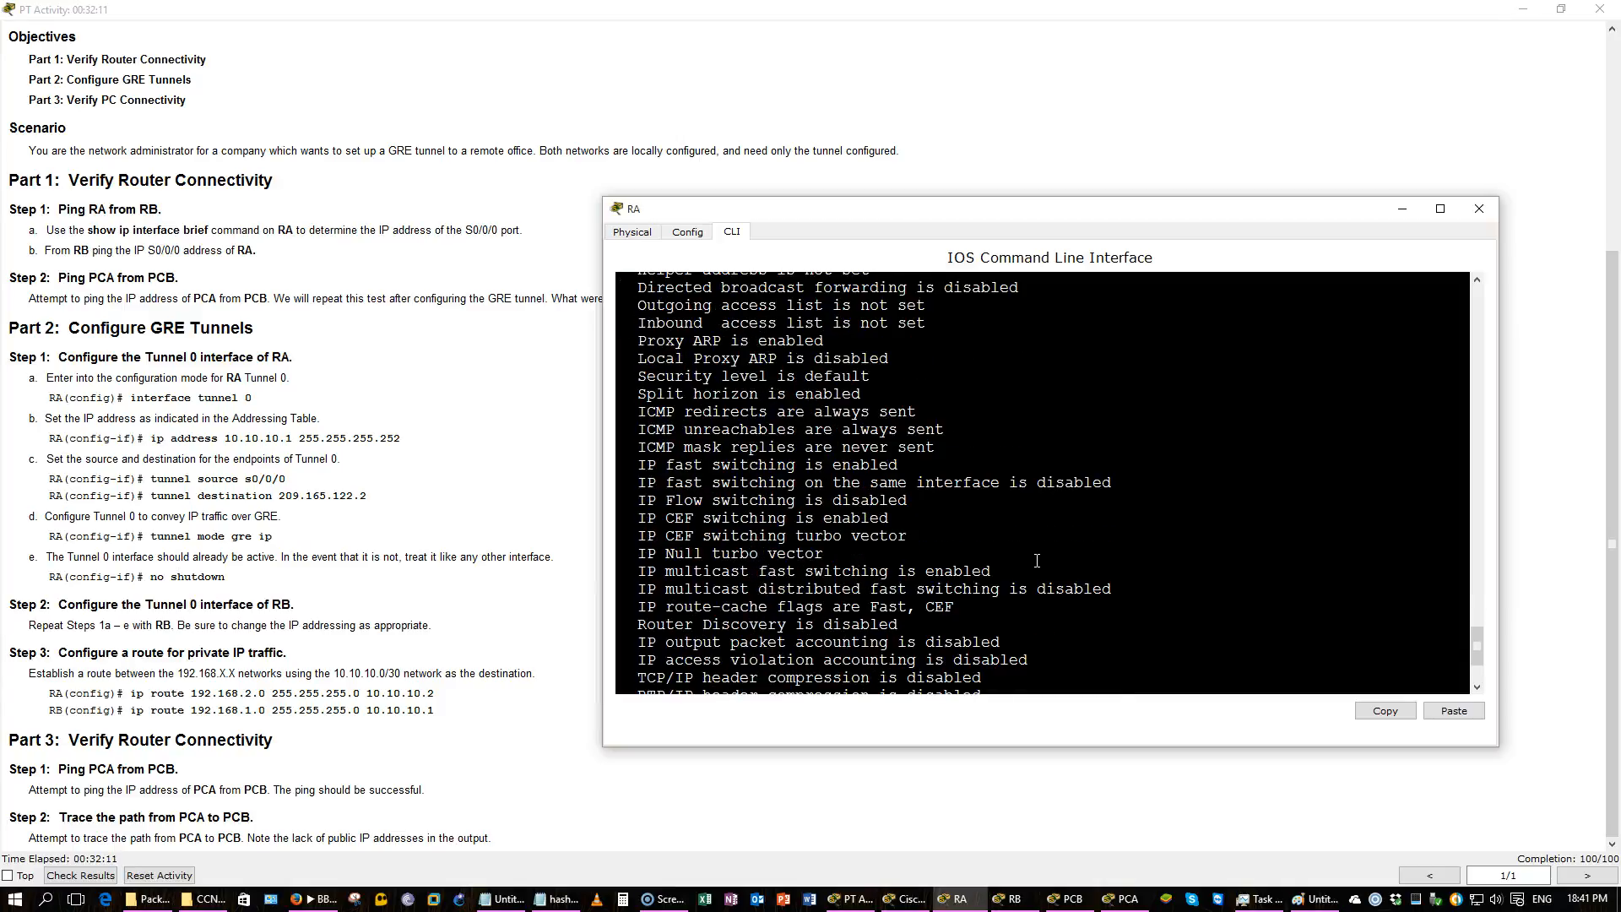
{"action": "scroll", "coordinate": [1037, 561], "scroll_direction": "down", "scroll_amount": 1}
{"action": "scroll", "coordinate": [1037, 560], "scroll_direction": "up", "scroll_amount": 4}
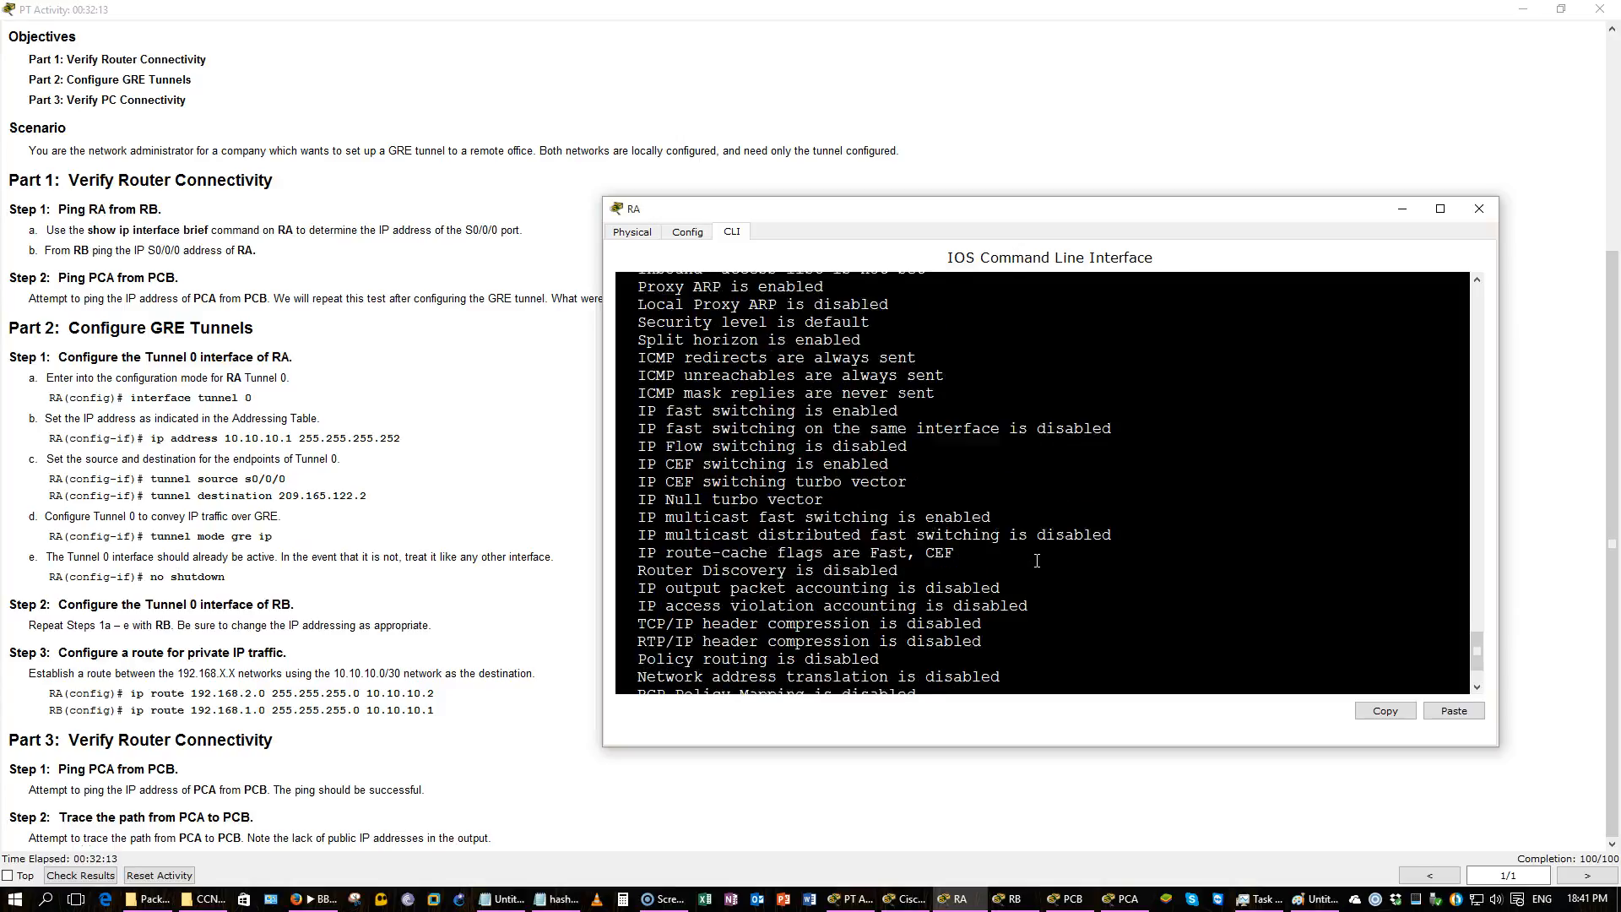
{"action": "scroll", "coordinate": [1037, 561], "scroll_direction": "up", "scroll_amount": 6}
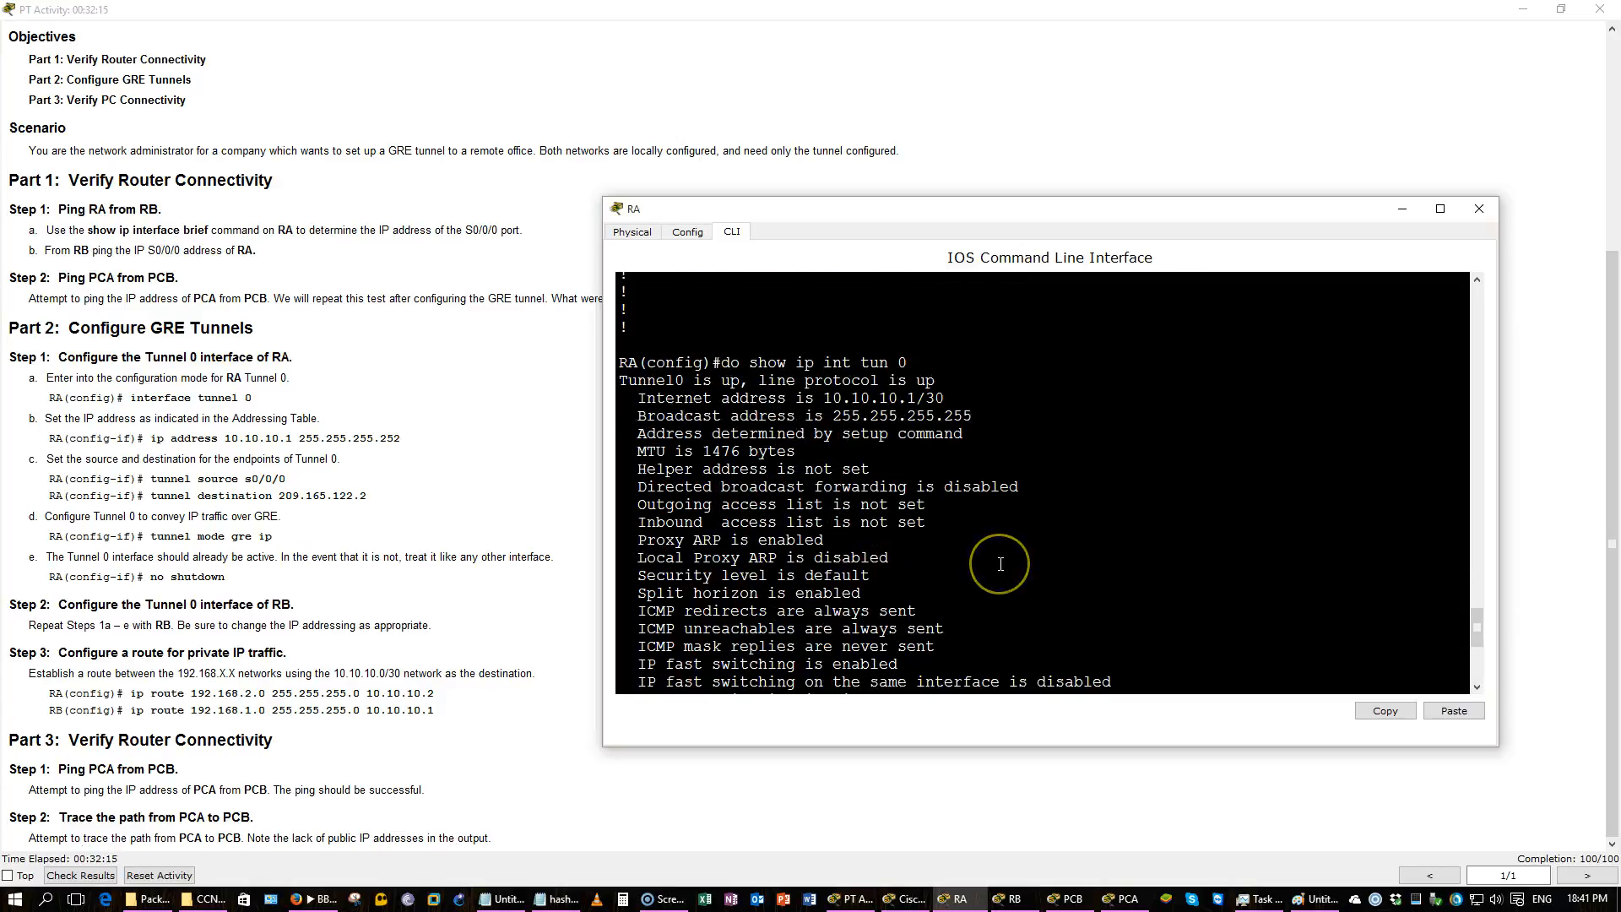
{"action": "scroll", "coordinate": [1001, 564], "scroll_direction": "down", "scroll_amount": 3}
{"action": "scroll", "coordinate": [1001, 564], "scroll_direction": "down", "scroll_amount": 3}
{"action": "scroll", "coordinate": [1000, 564], "scroll_direction": "down", "scroll_amount": 4}
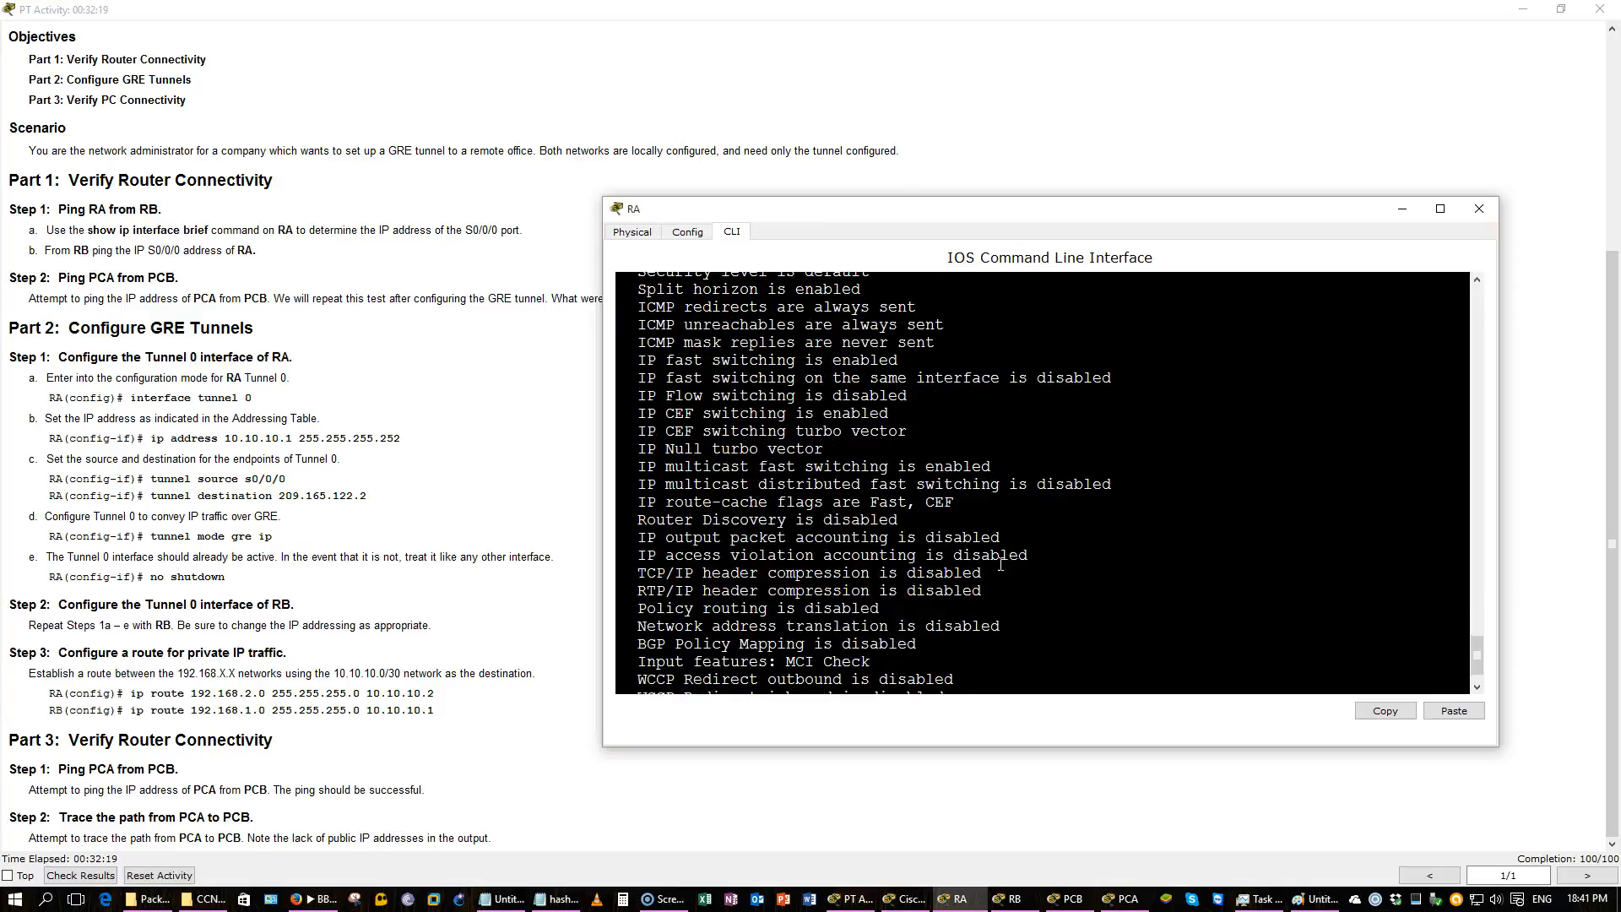
{"action": "left_click", "coordinate": [1402, 209]}
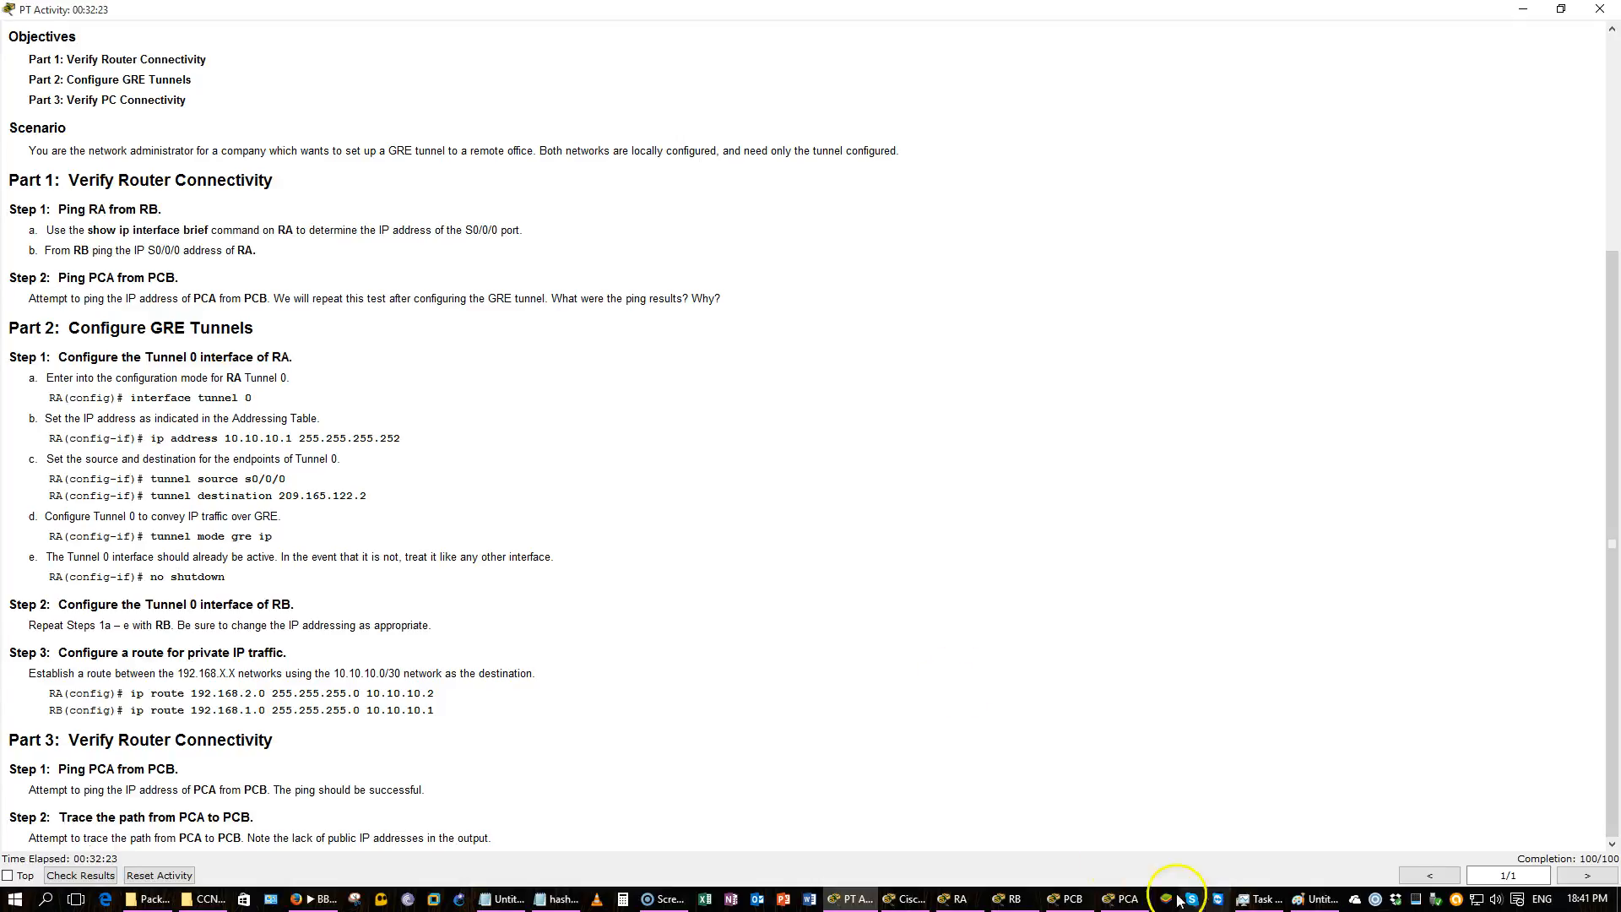
Open PCA's command prompt and ping PCB at 192.168.2.2.
{"action": "left_click", "coordinate": [1123, 897]}
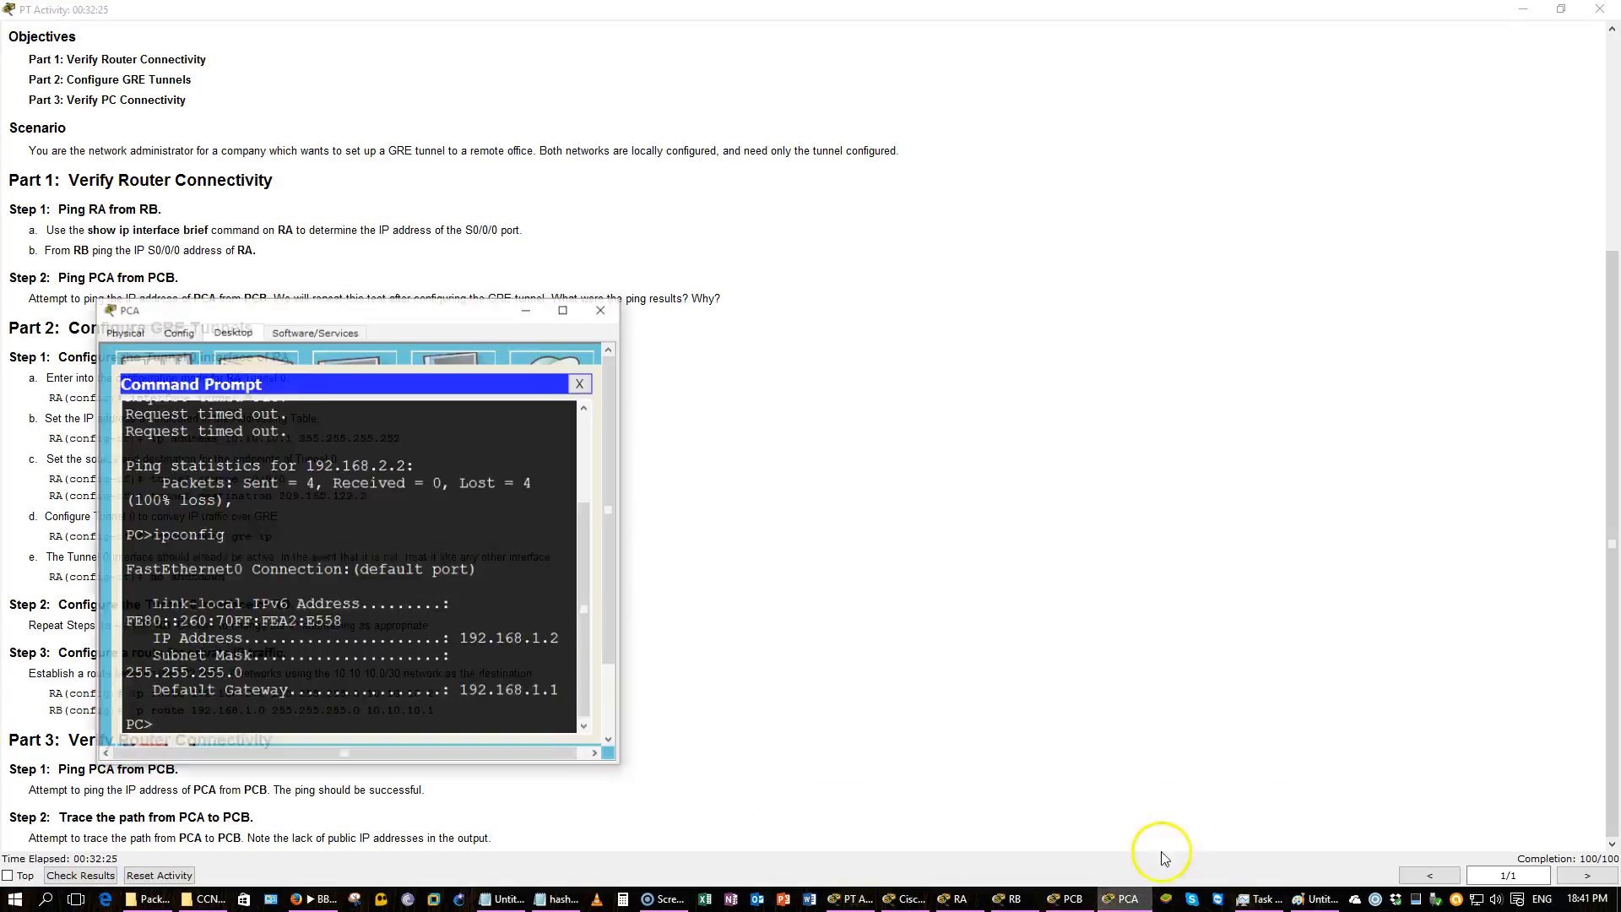
{"action": "left_click_drag", "start_coordinate": [451, 306], "coordinate": [1368, 242]}
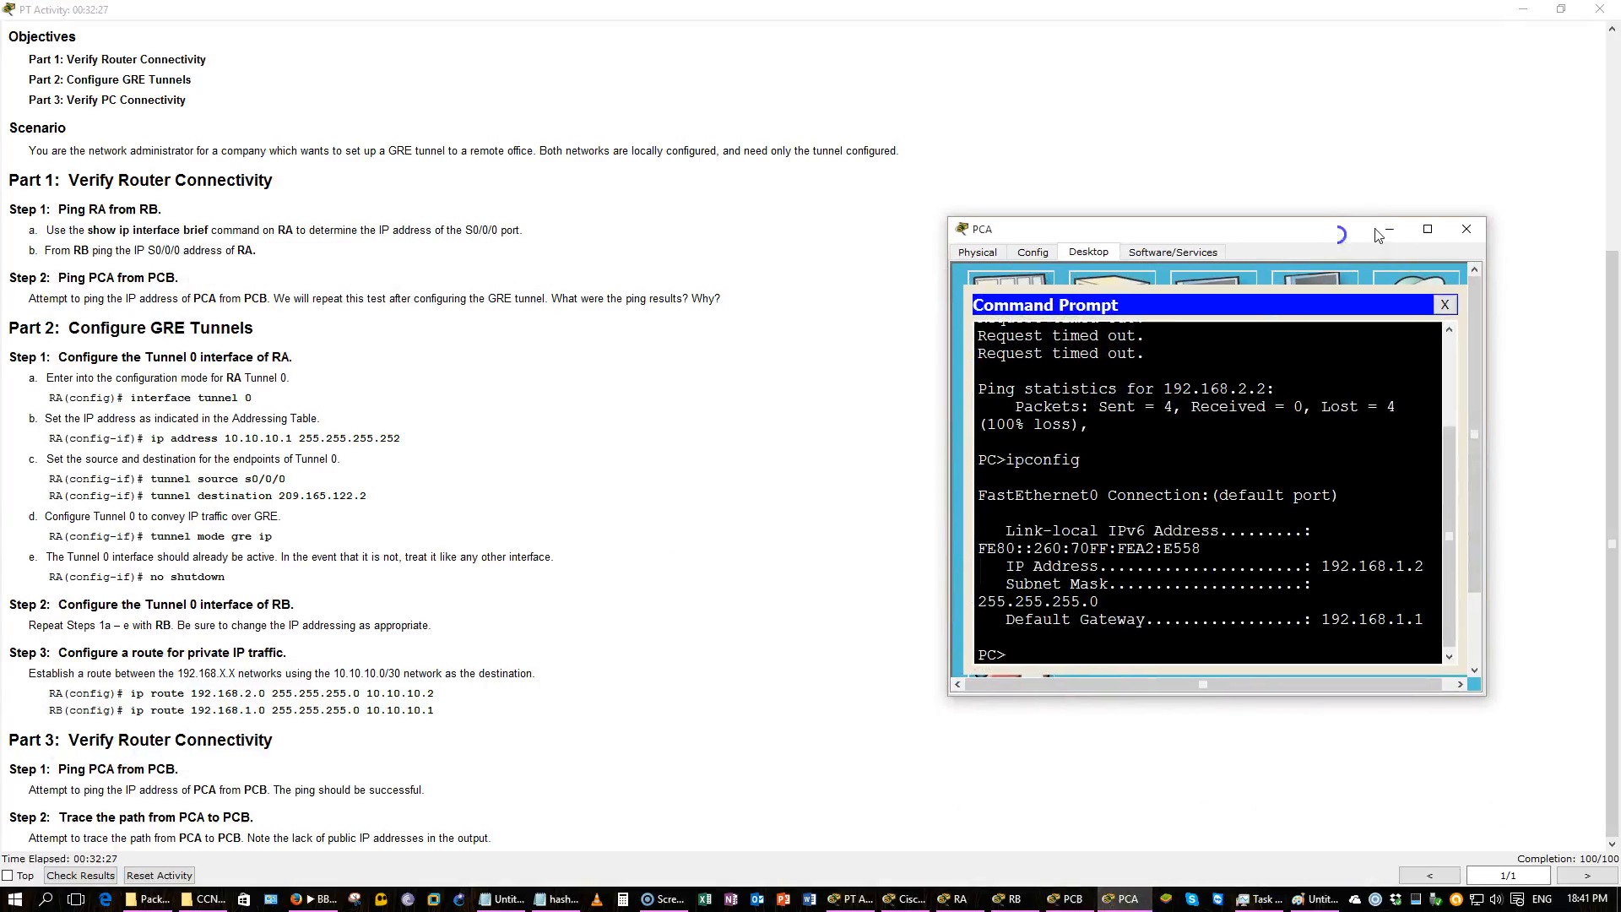
{"action": "left_click", "coordinate": [1209, 563]}
{"action": "type", "text": "ping 192.168.2.2"}
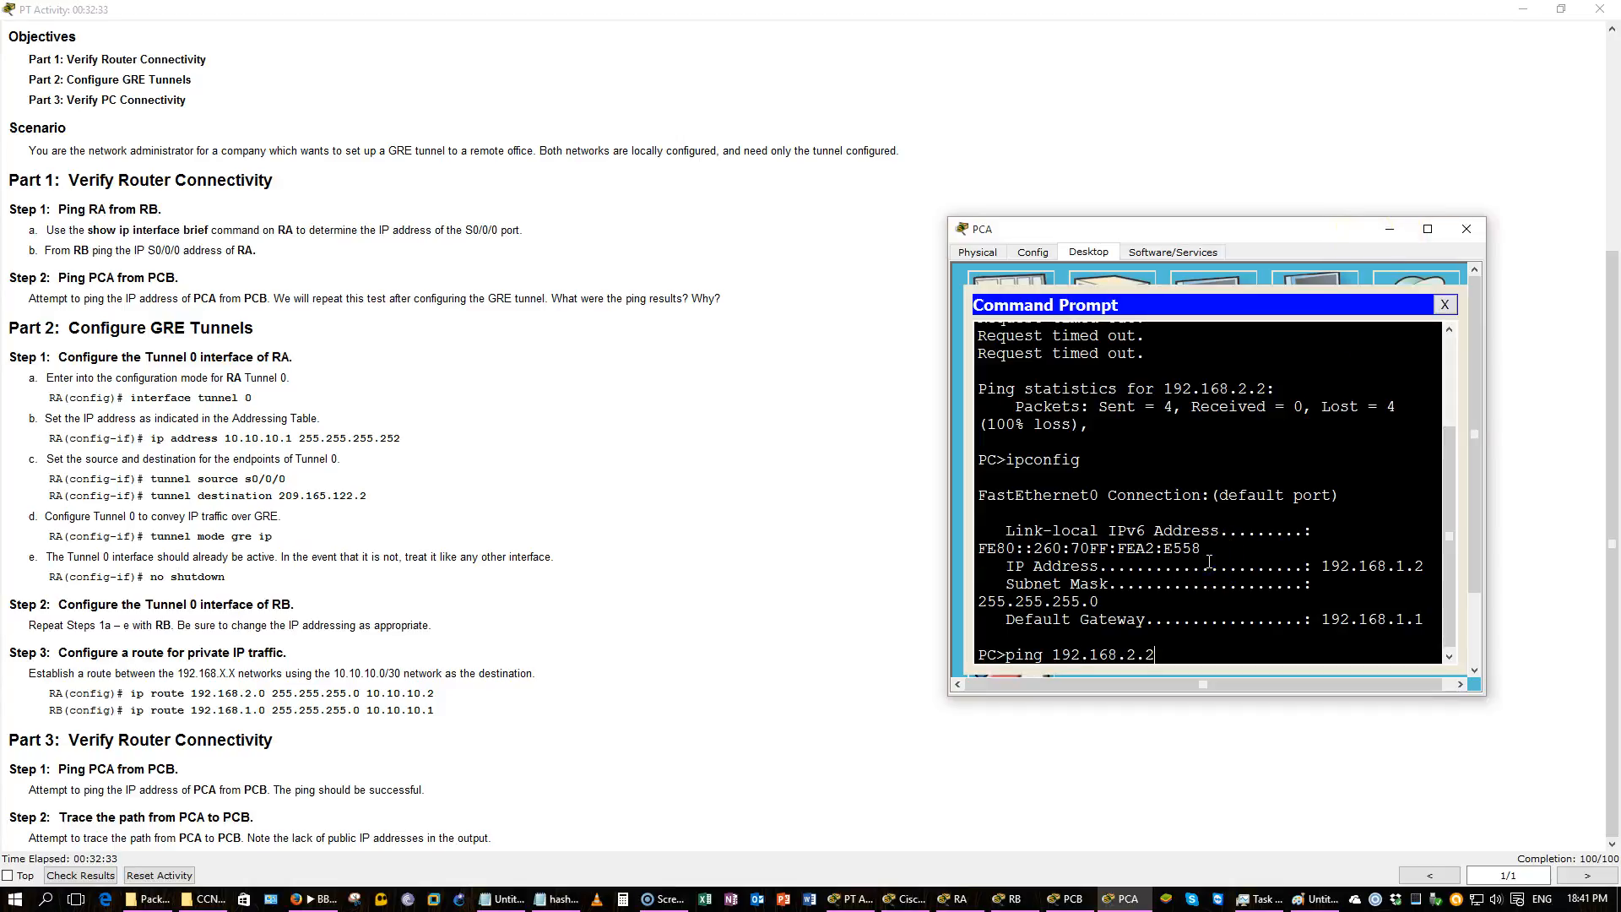
{"action": "key", "text": "Return"}
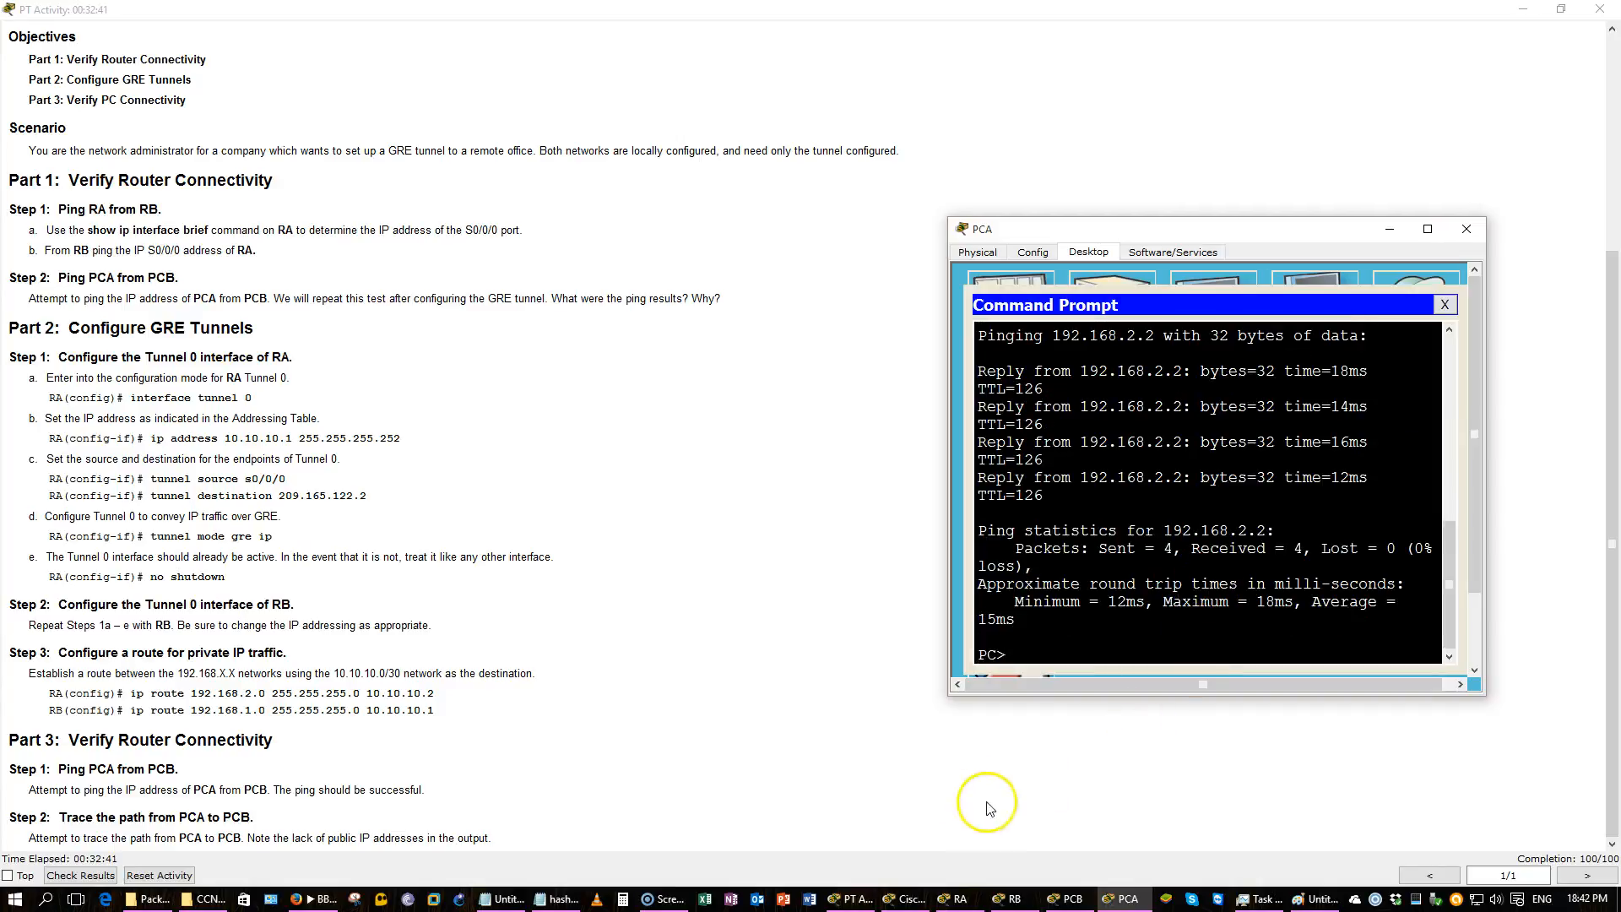
Trace the route from PCA to 192.168.2.2 with tracert.
{"action": "left_click", "coordinate": [1135, 621]}
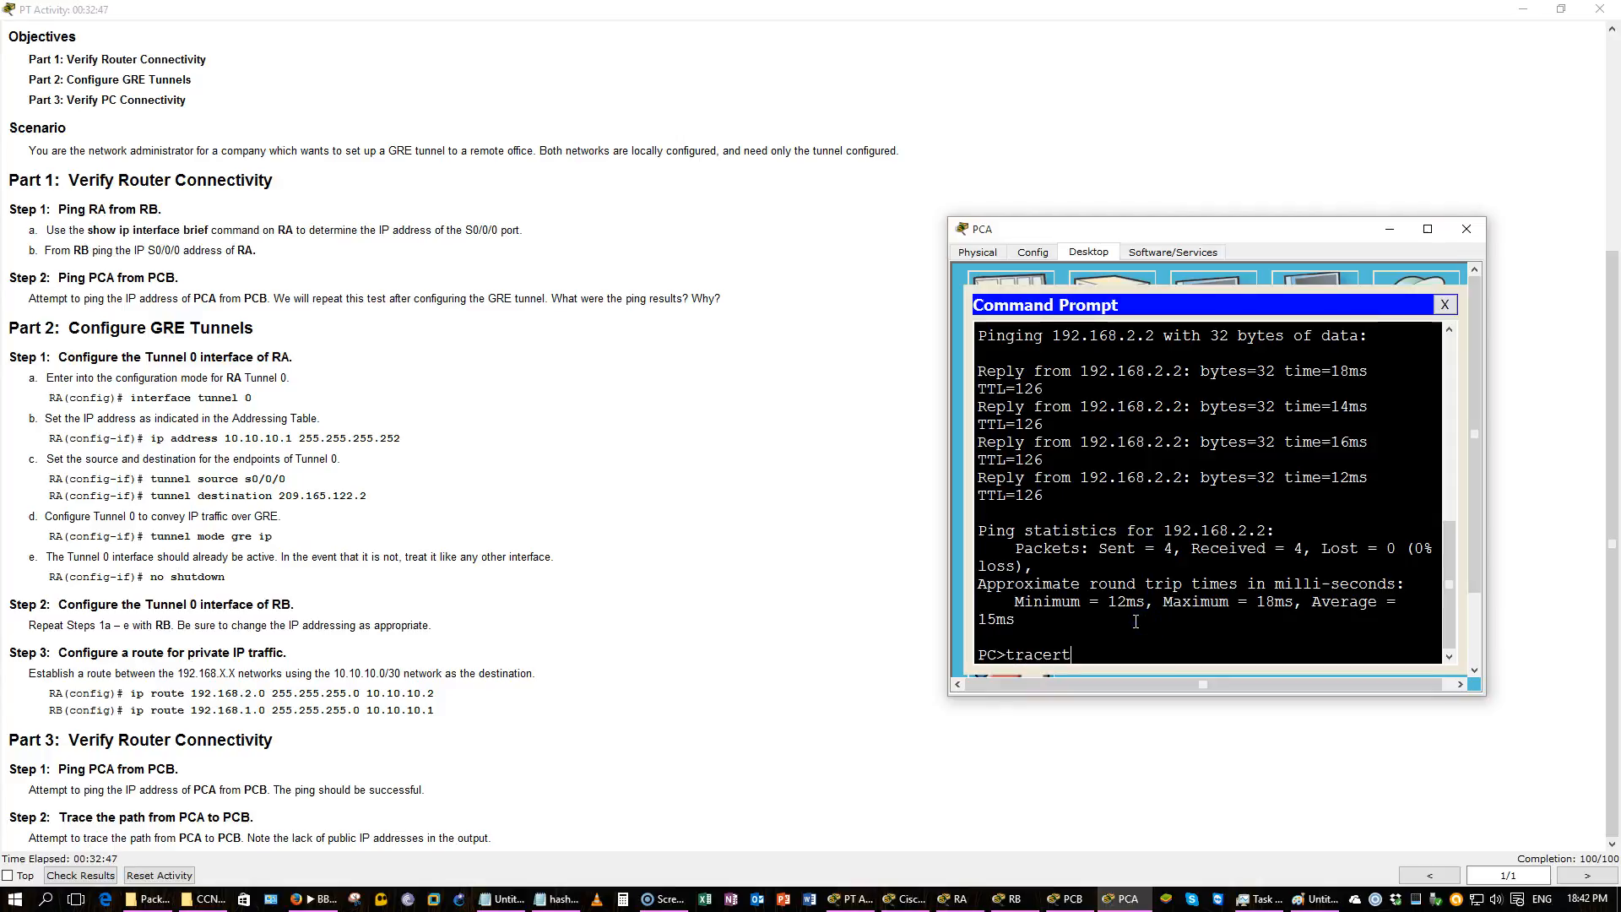
{"action": "type", "text": "tracert 192.168.2.2"}
{"action": "key", "text": "Return"}
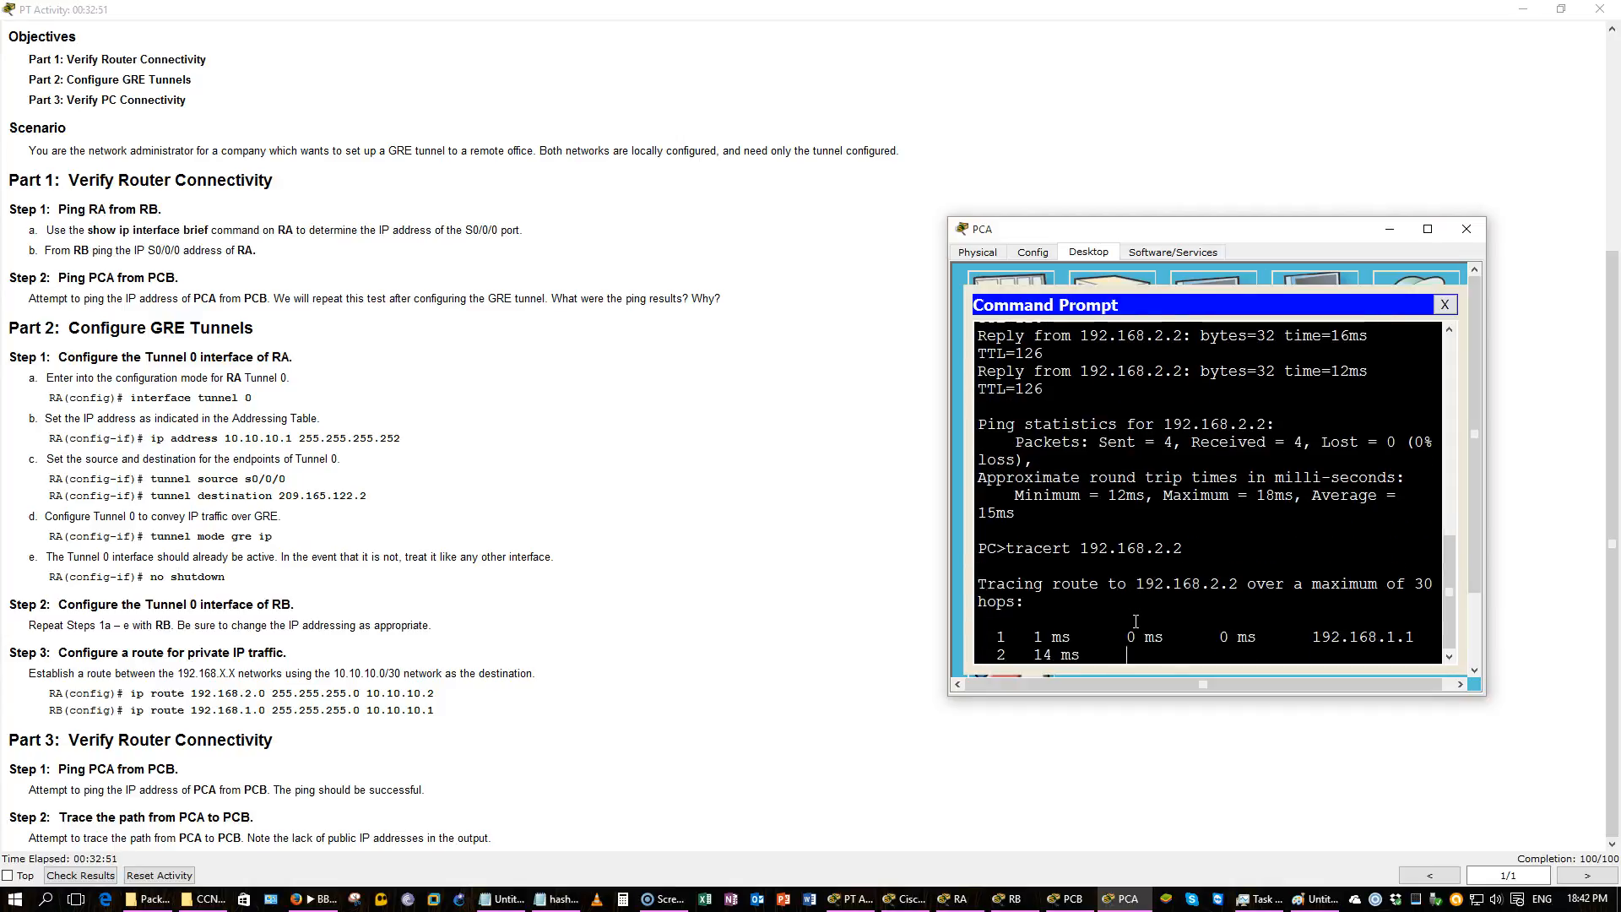
{"action": "left_click_drag", "start_coordinate": [1351, 218], "coordinate": [1020, 168]}
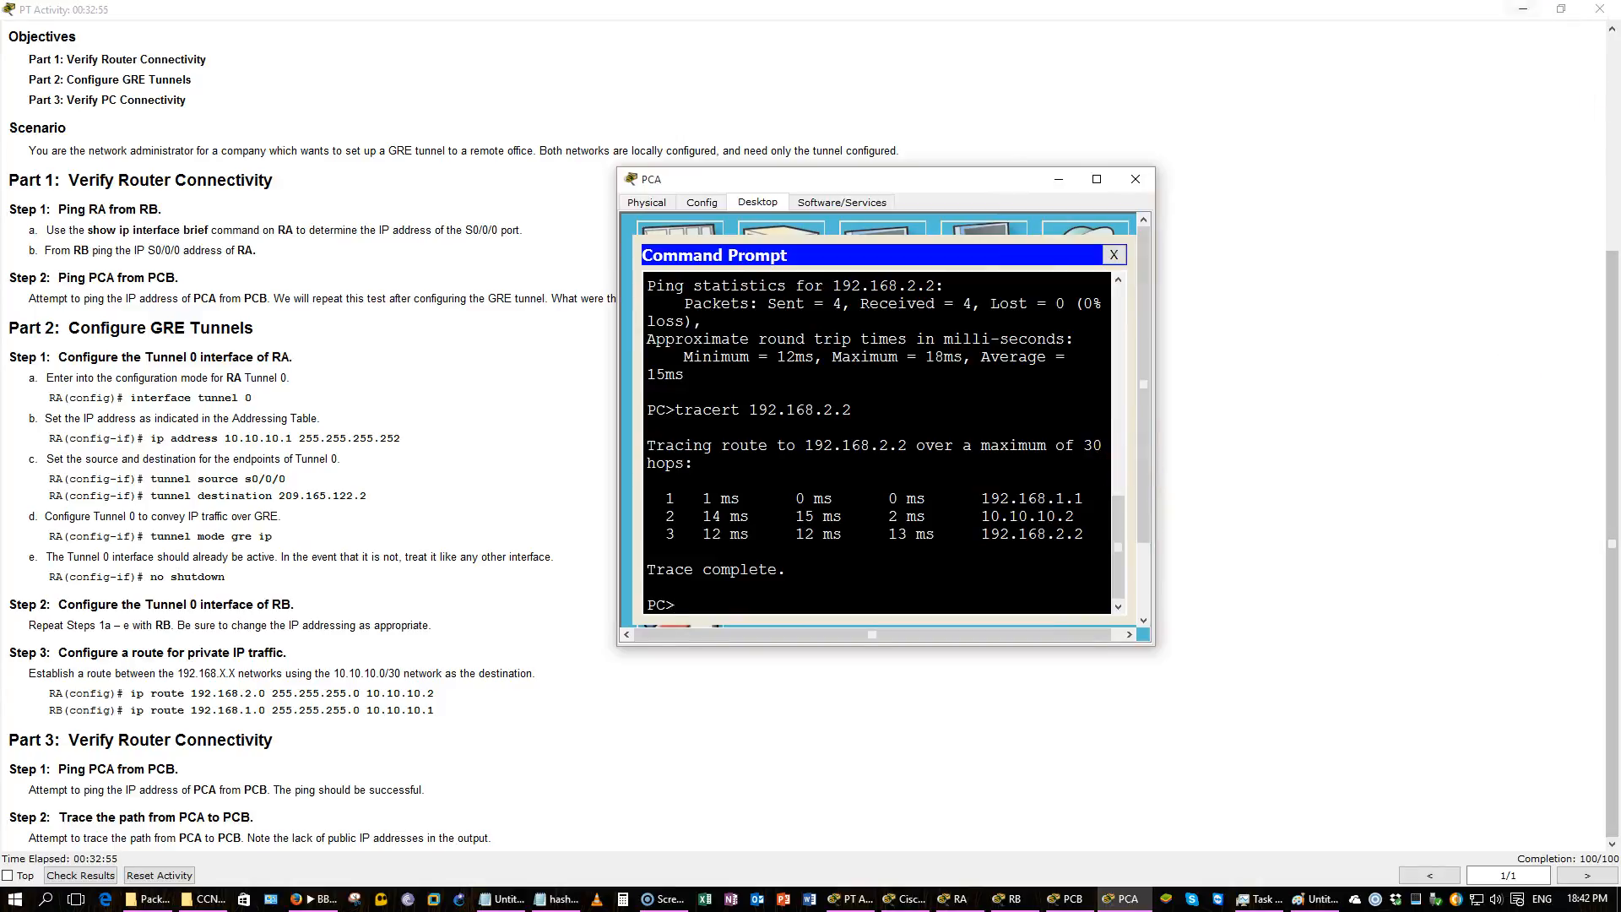
Bring the network topology into view beside PCA's command prompt to compare the traced path.
{"action": "left_click", "coordinate": [1523, 9]}
{"action": "left_click_drag", "start_coordinate": [975, 198], "coordinate": [1303, 190]}
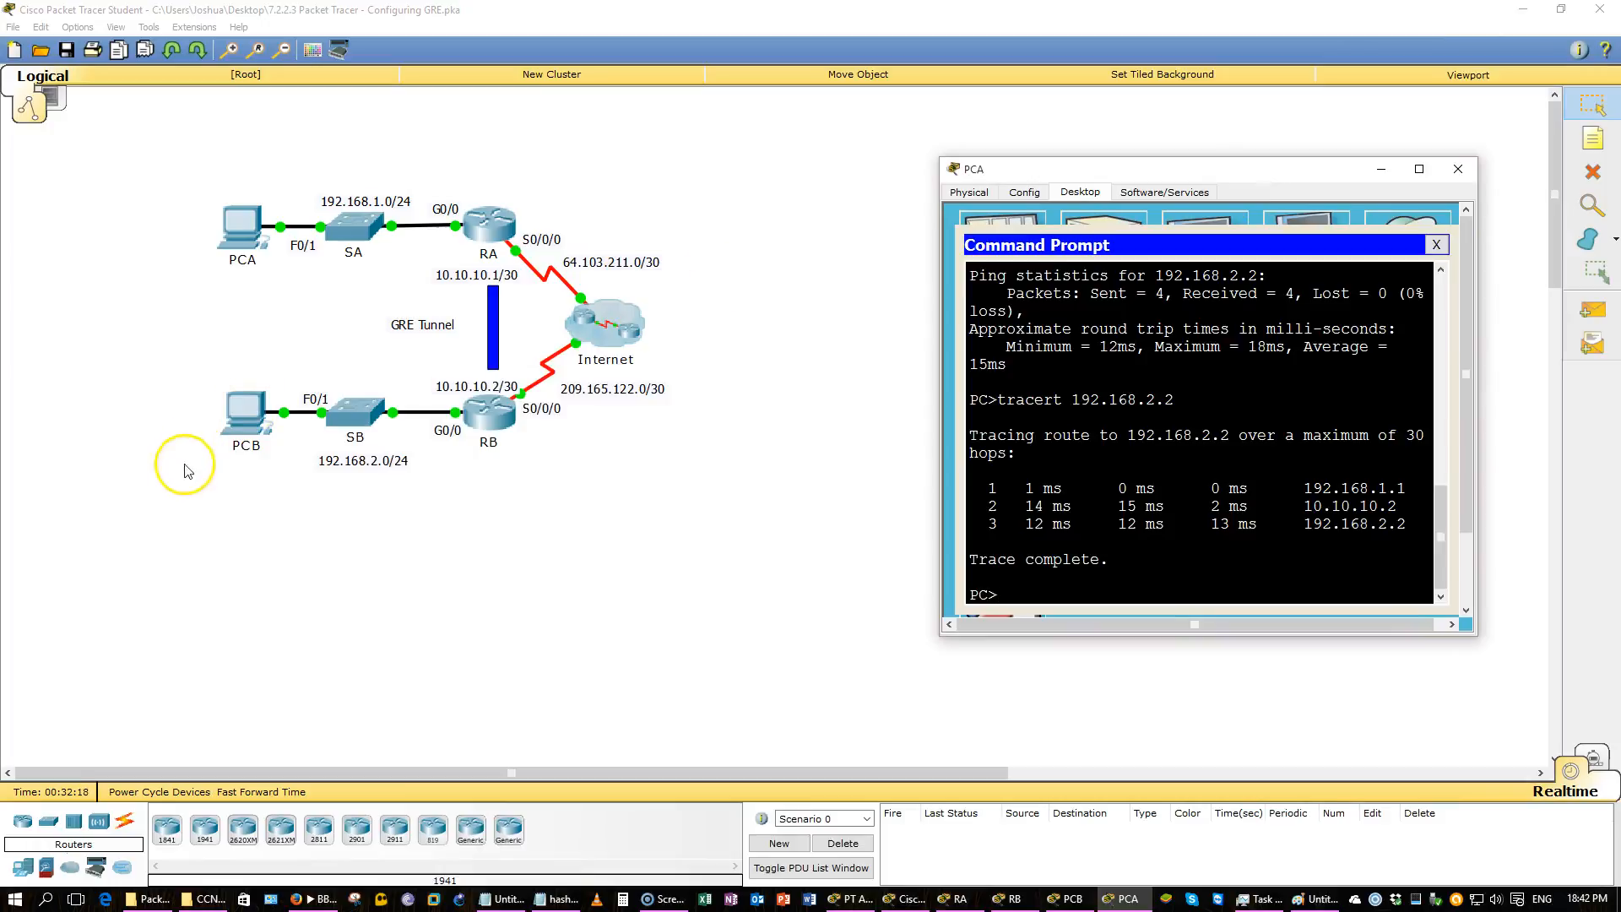
{"action": "left_click_drag", "start_coordinate": [187, 173], "coordinate": [297, 260]}
{"action": "key", "text": "alt+Tab"}
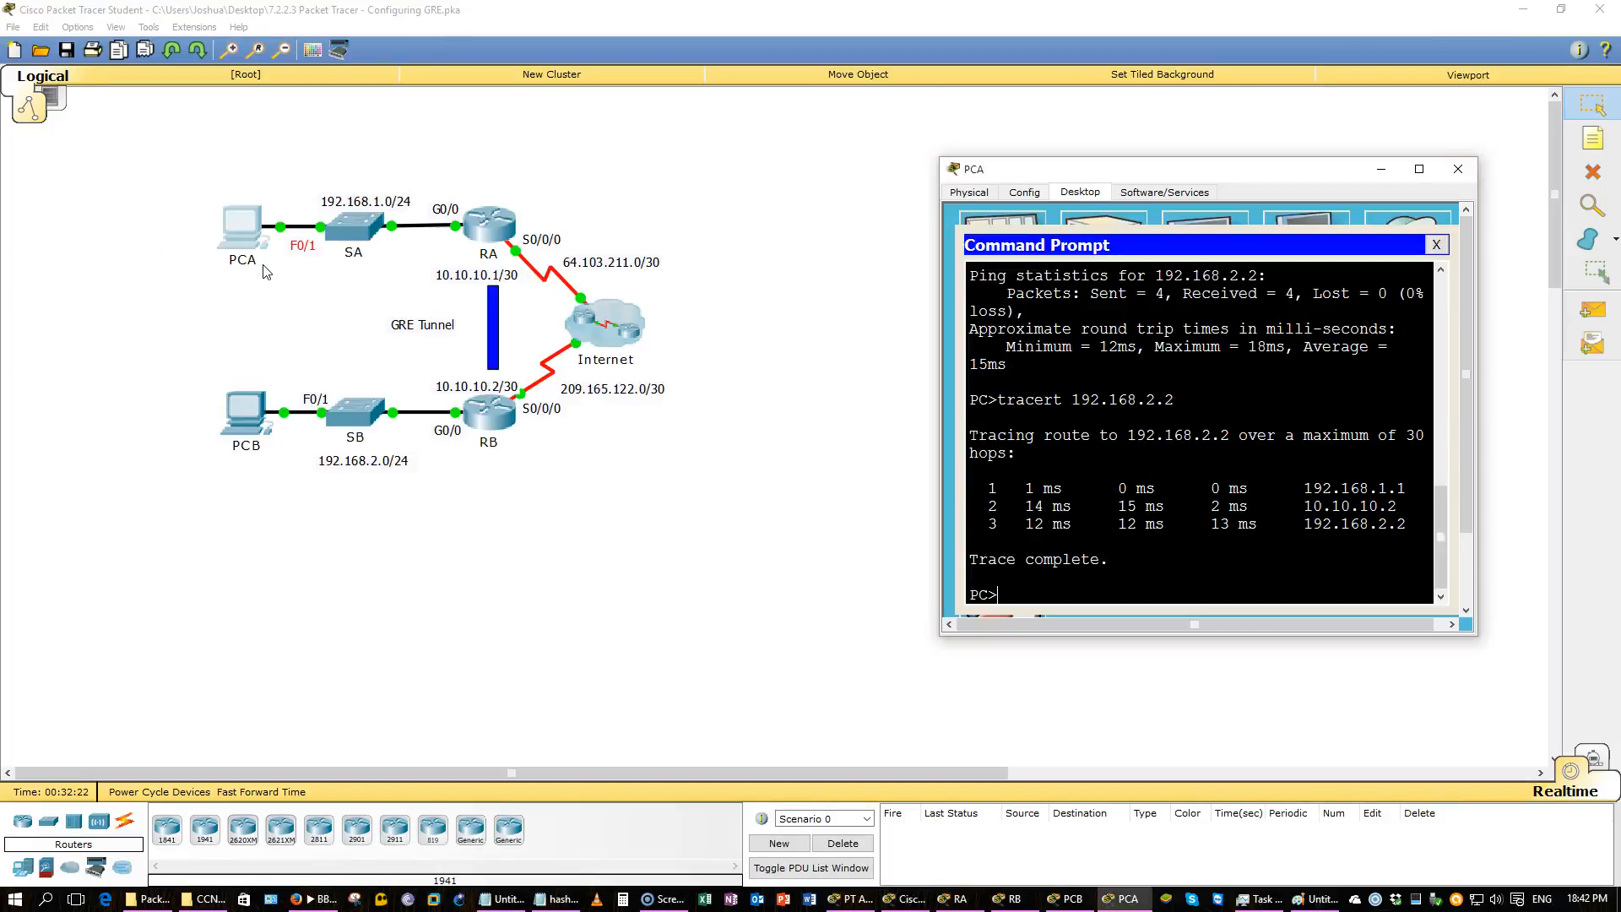
{"action": "left_click", "coordinate": [239, 526]}
{"action": "left_click_drag", "start_coordinate": [277, 447], "coordinate": [188, 377]}
{"action": "left_click", "coordinate": [841, 467]}
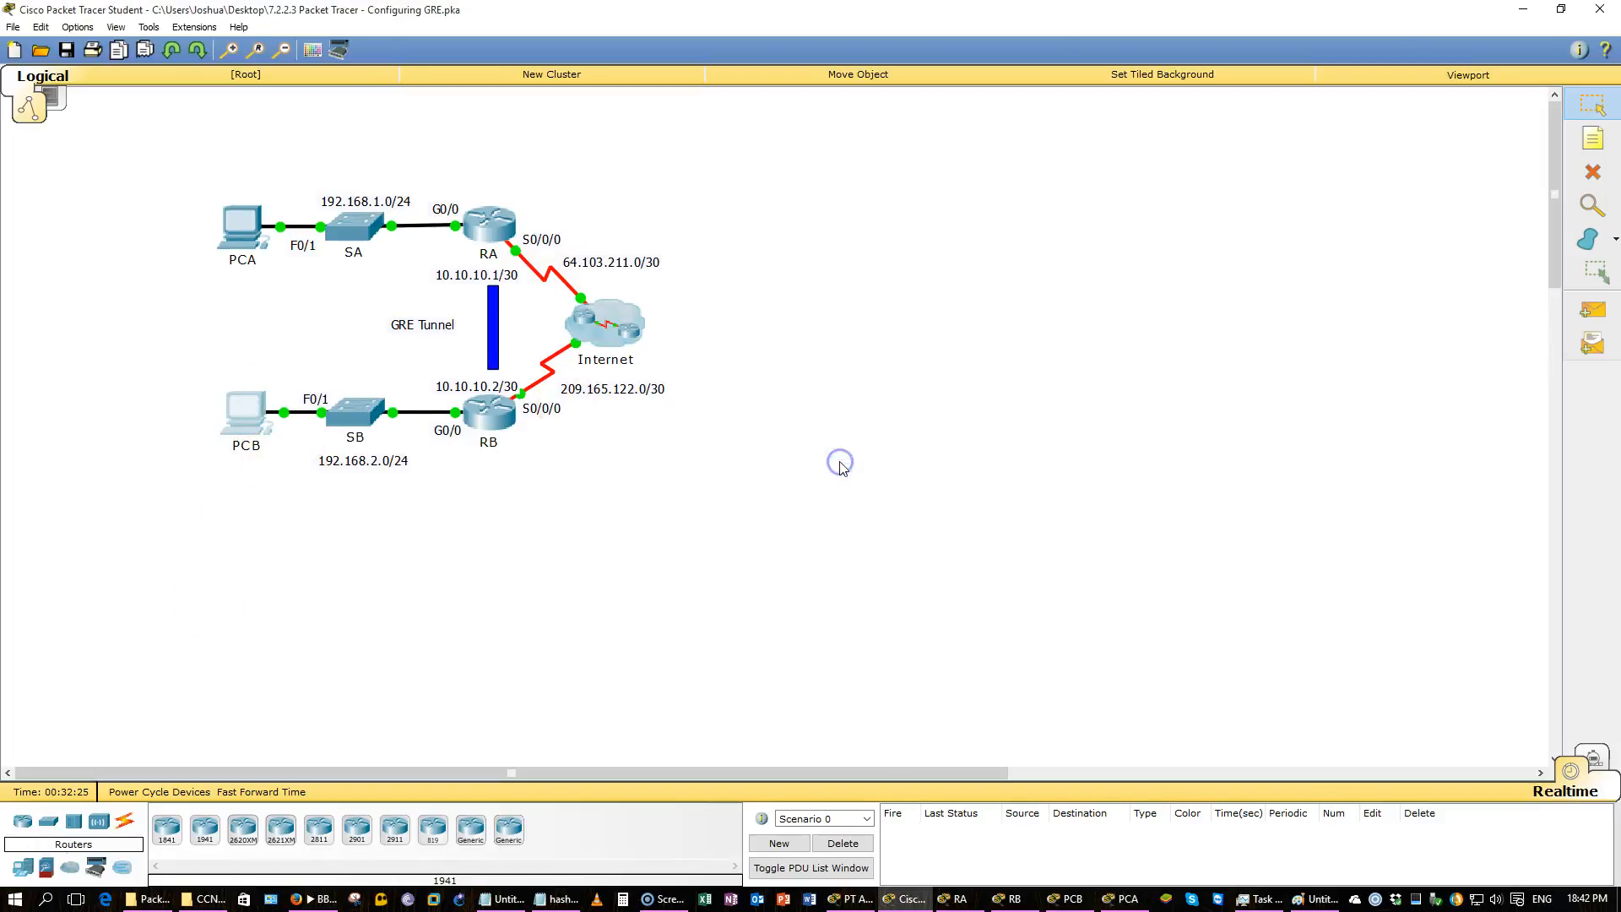
{"action": "key", "text": "alt+Tab"}
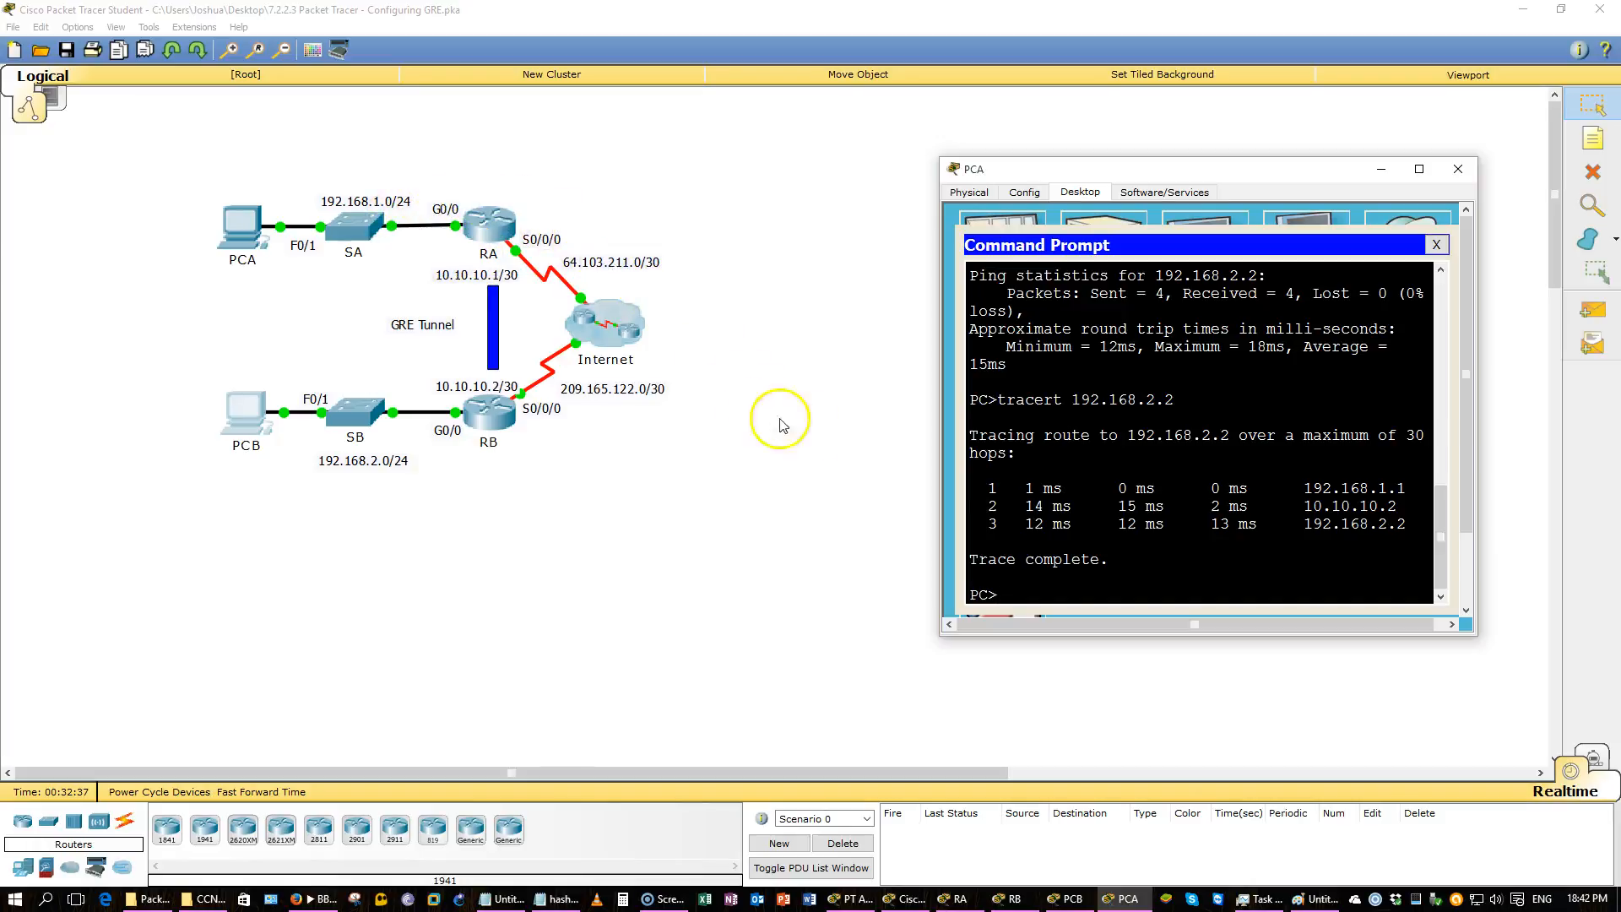
Highlight the 10.10.10.2 tunnel hop in the trace output and the matching tunnel and serial labels in the topology.
{"action": "left_click_drag", "start_coordinate": [1400, 506], "coordinate": [1301, 504]}
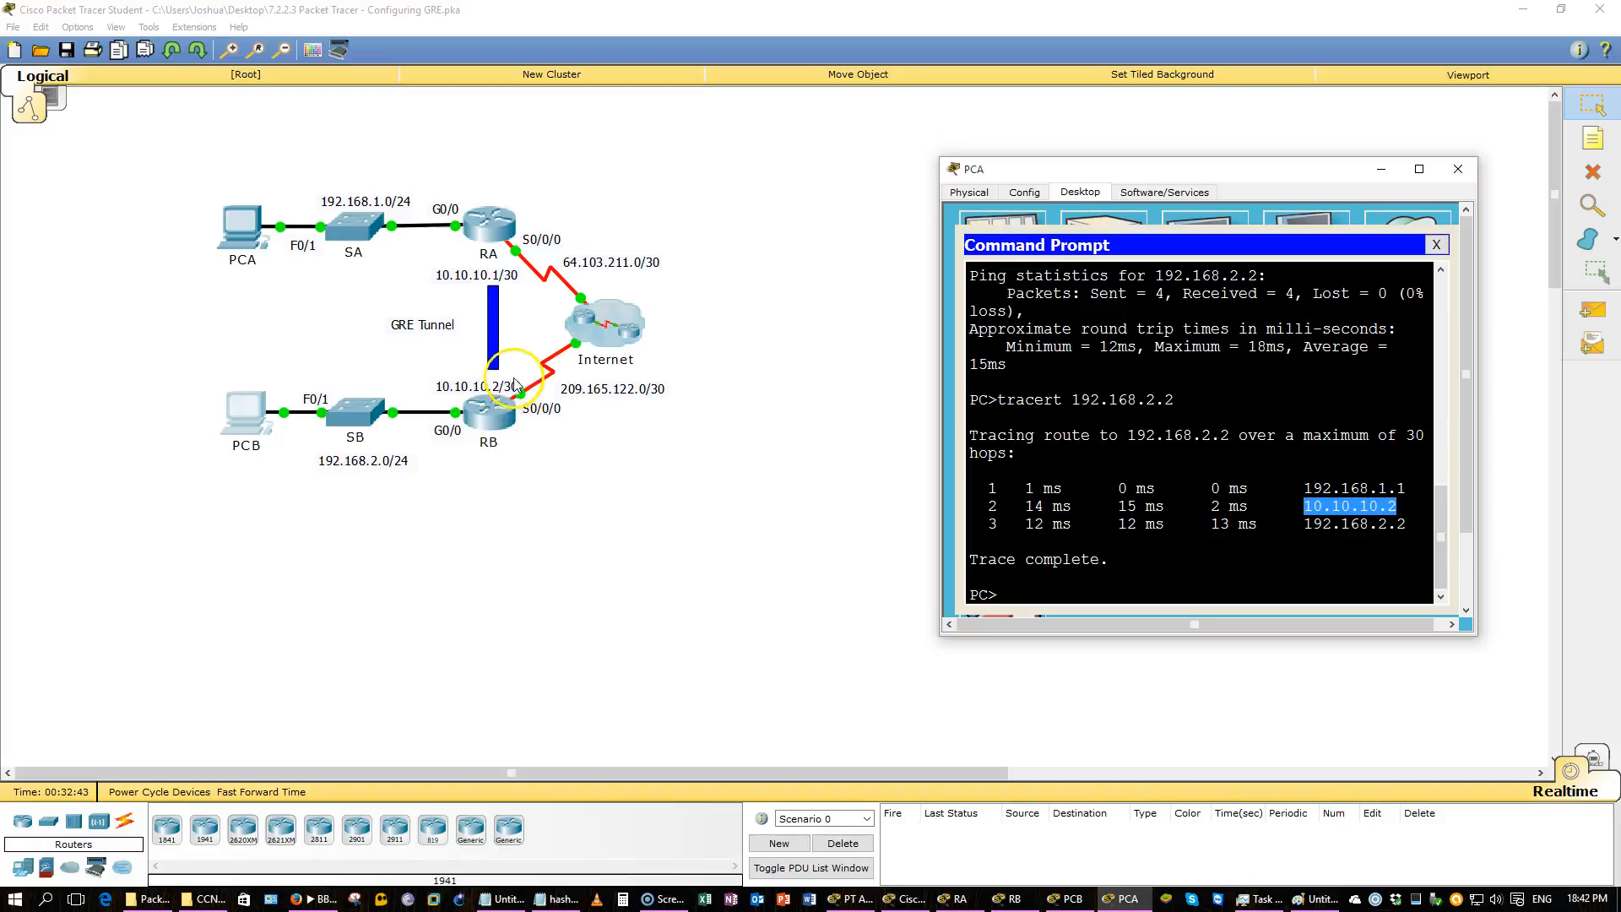
{"action": "left_click", "coordinate": [644, 483]}
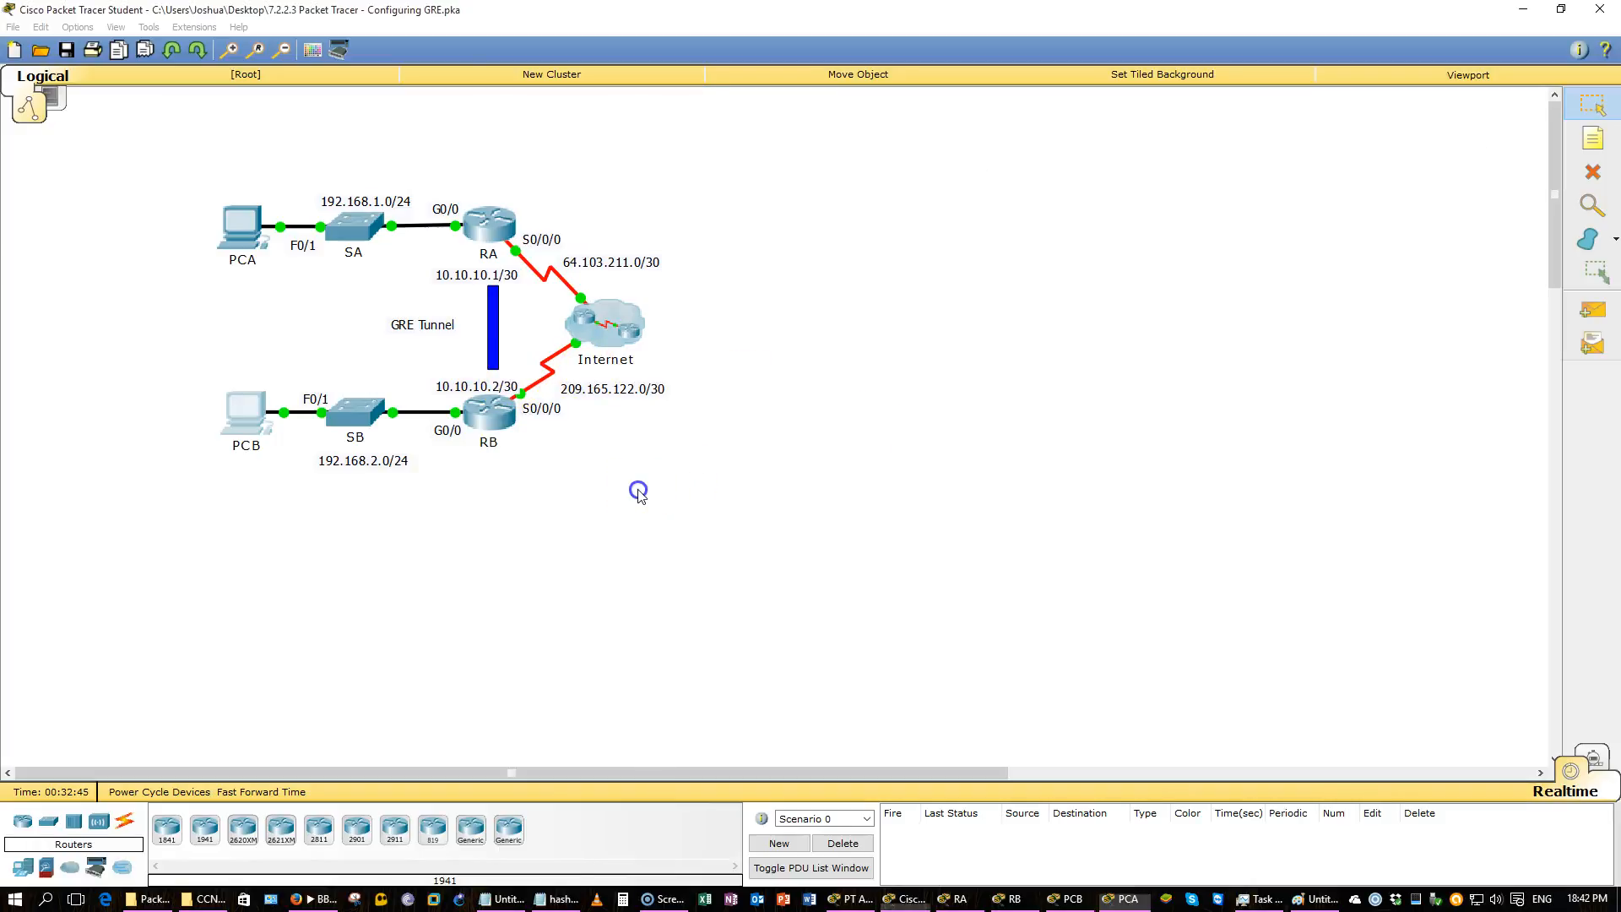
{"action": "left_click_drag", "start_coordinate": [719, 431], "coordinate": [553, 262]}
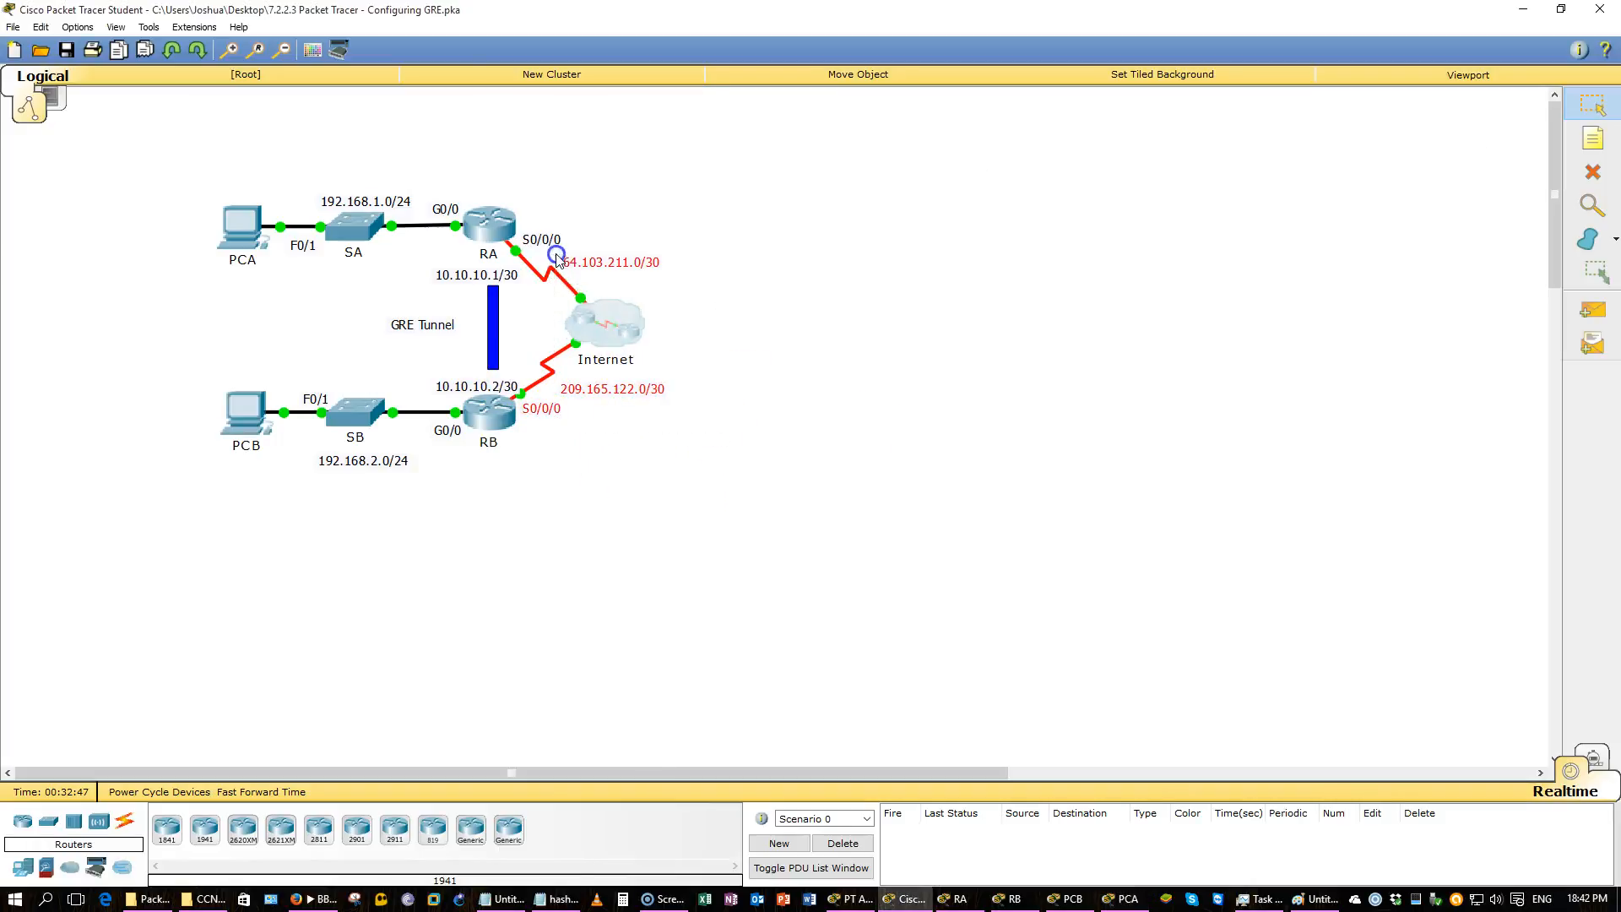
{"action": "left_click", "coordinate": [554, 492]}
{"action": "left_click_drag", "start_coordinate": [553, 447], "coordinate": [519, 222]}
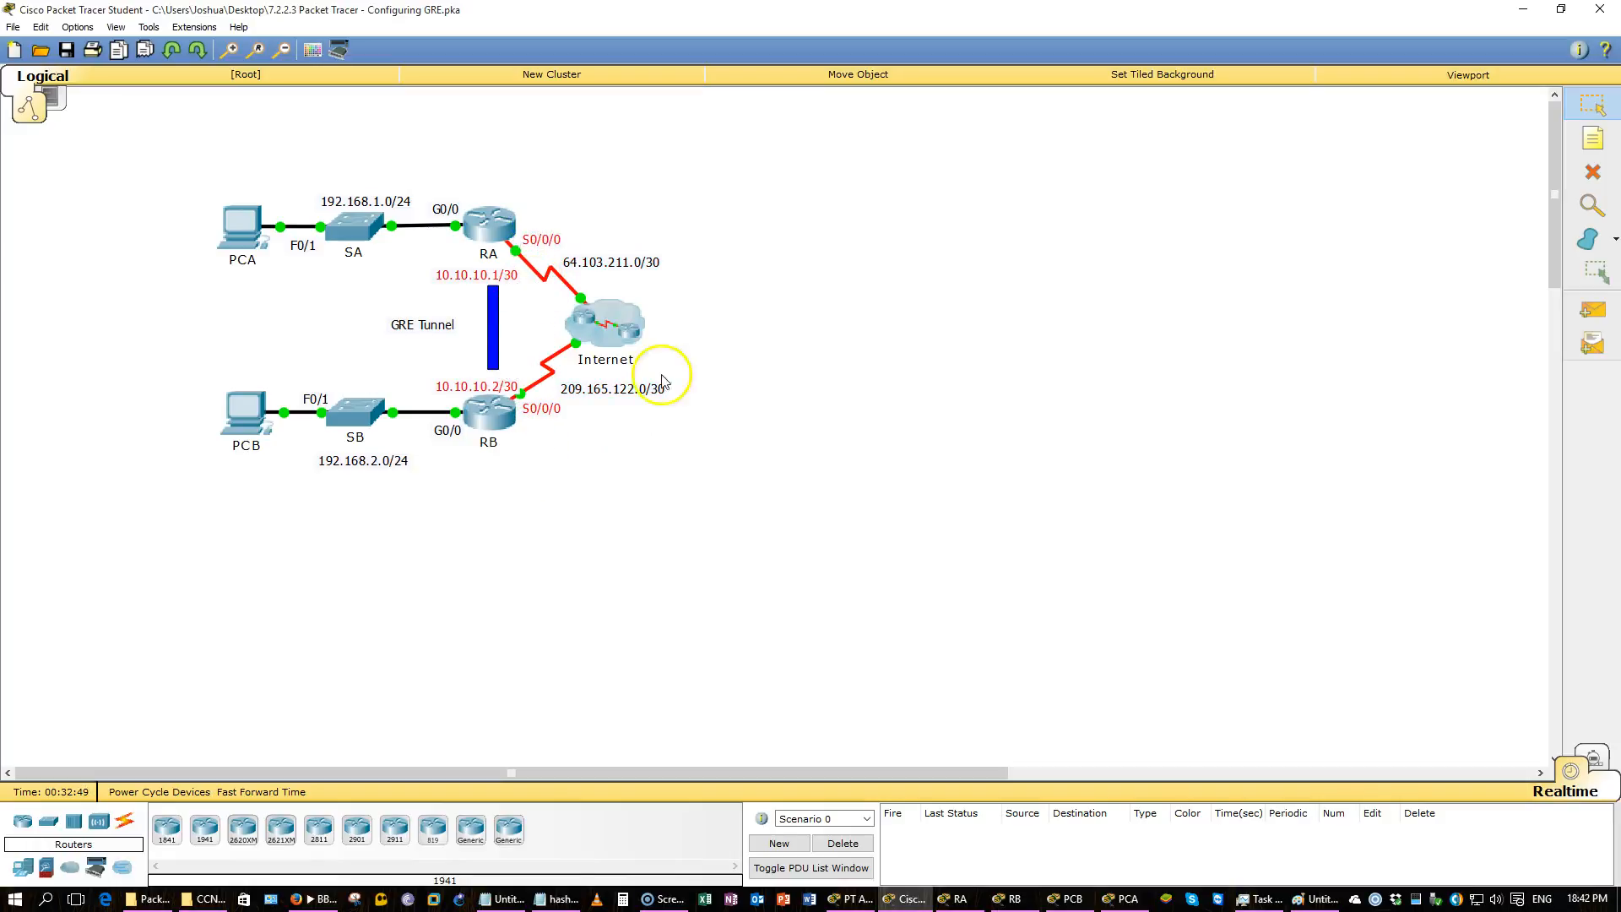
{"action": "left_click", "coordinate": [1120, 901]}
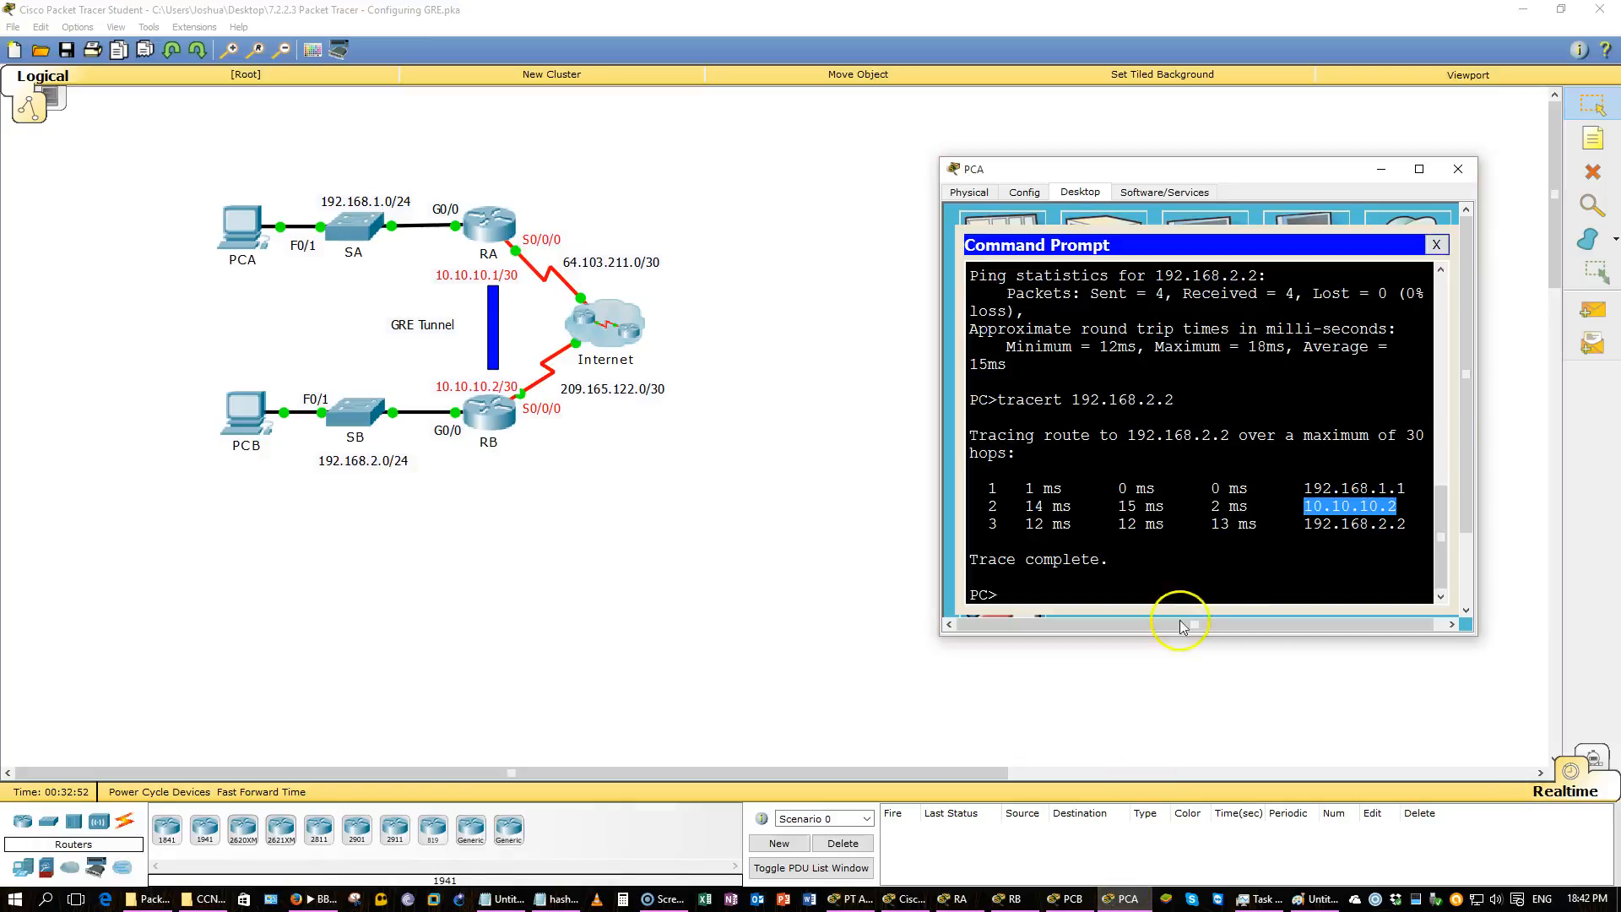
{"action": "left_click", "coordinate": [233, 511]}
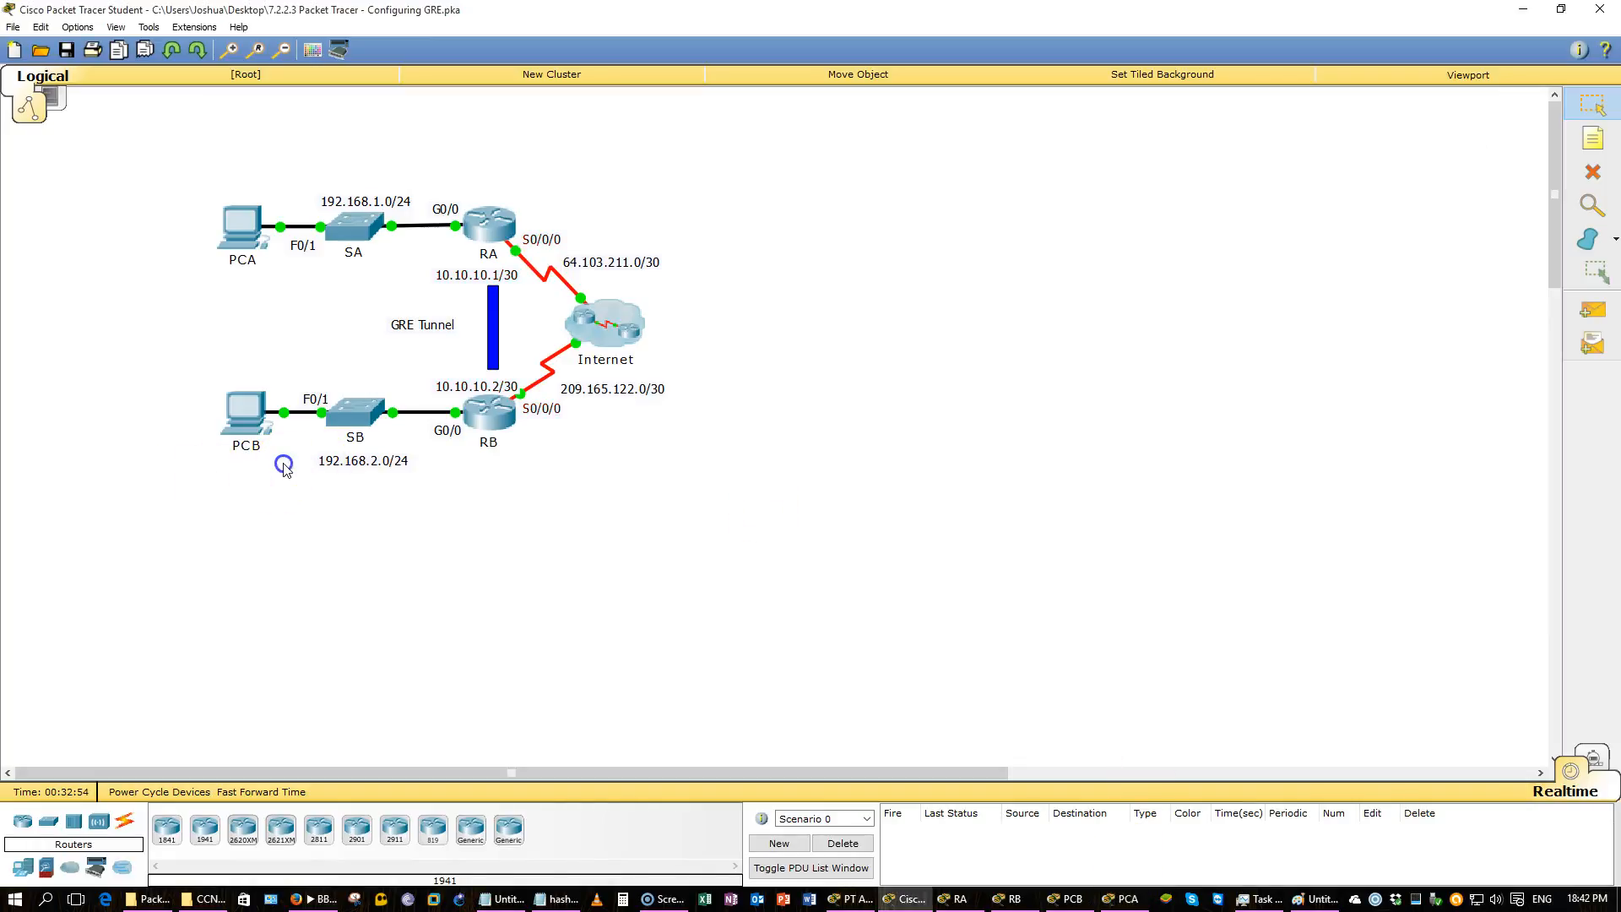
{"action": "left_click", "coordinate": [1119, 898]}
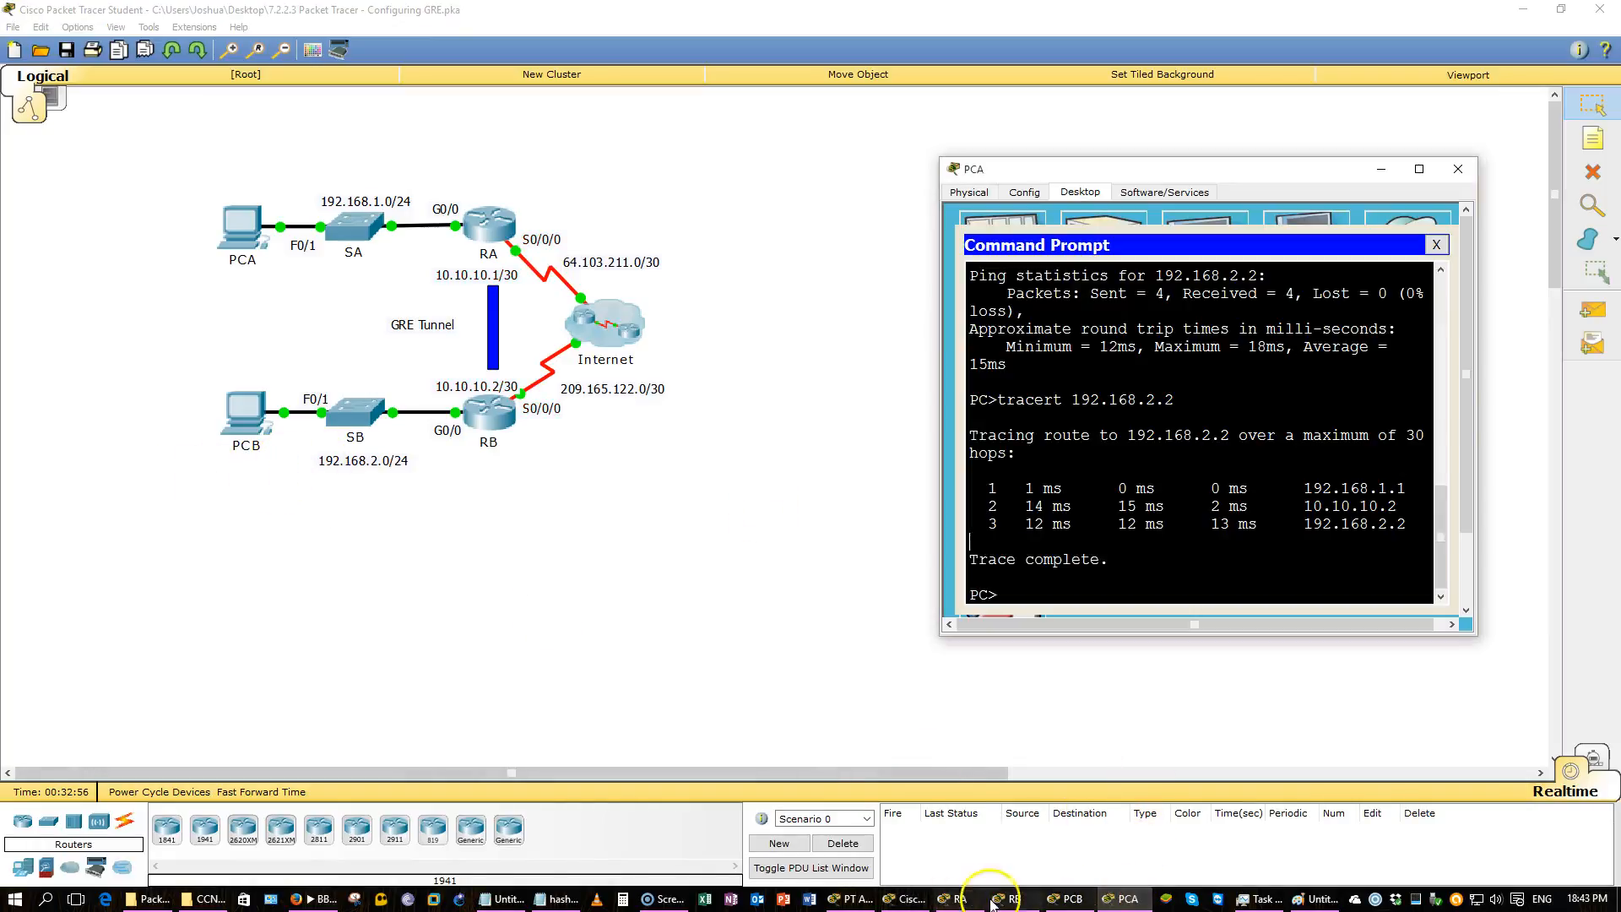
Switch to the Notepad file of GRE notes and review them.
{"action": "left_click", "coordinate": [507, 900]}
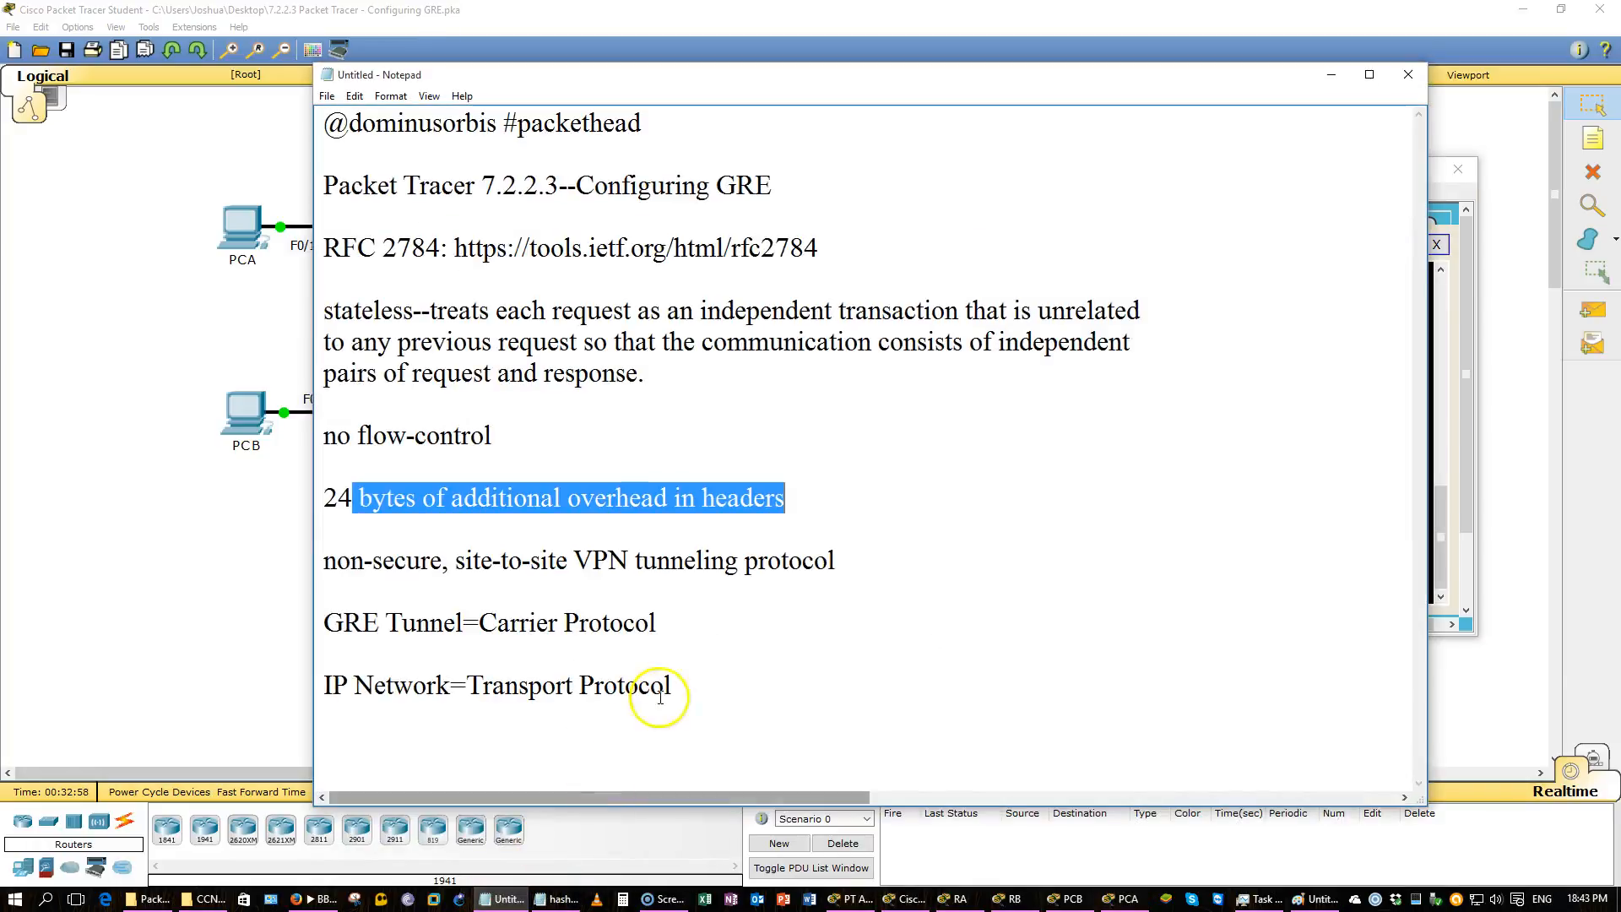
{"action": "left_click", "coordinate": [742, 591]}
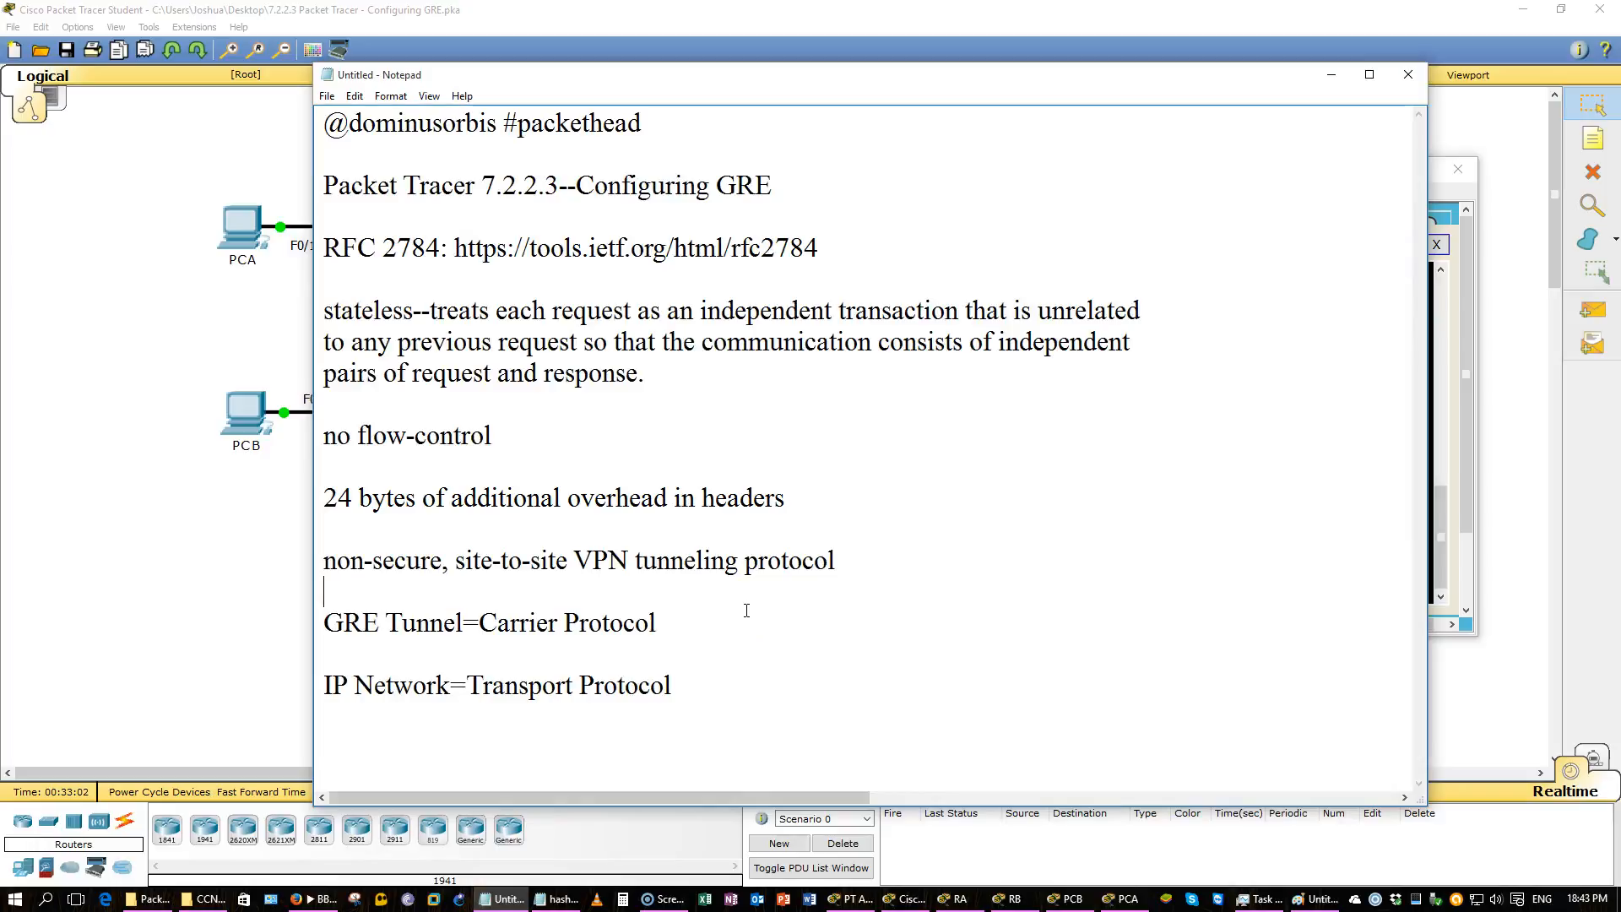
{"action": "left_click", "coordinate": [561, 901]}
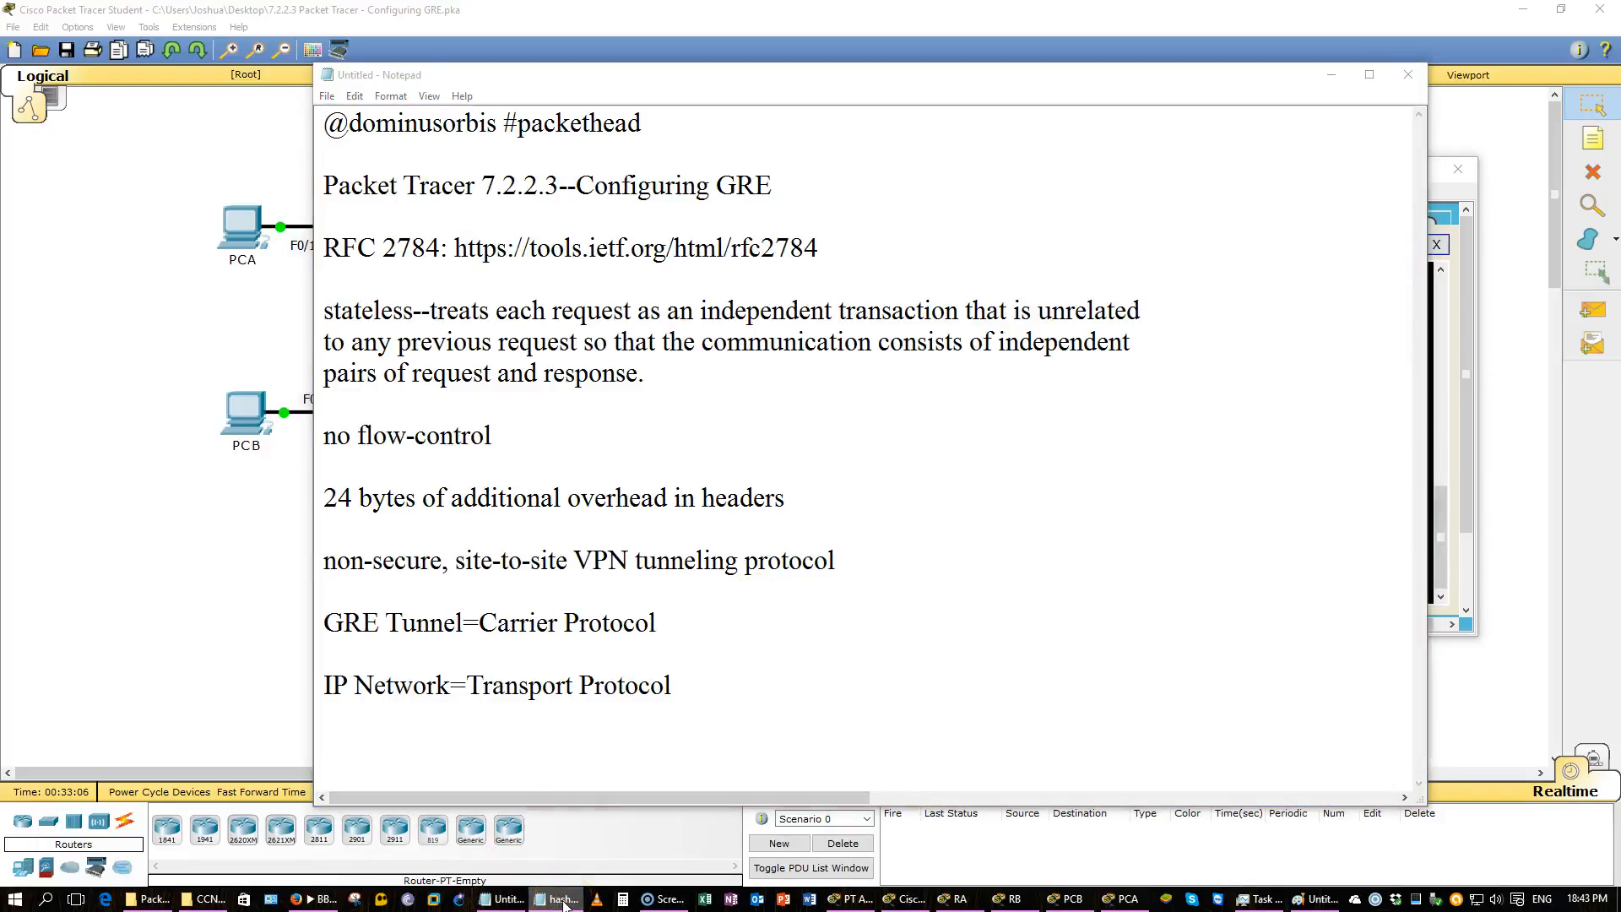